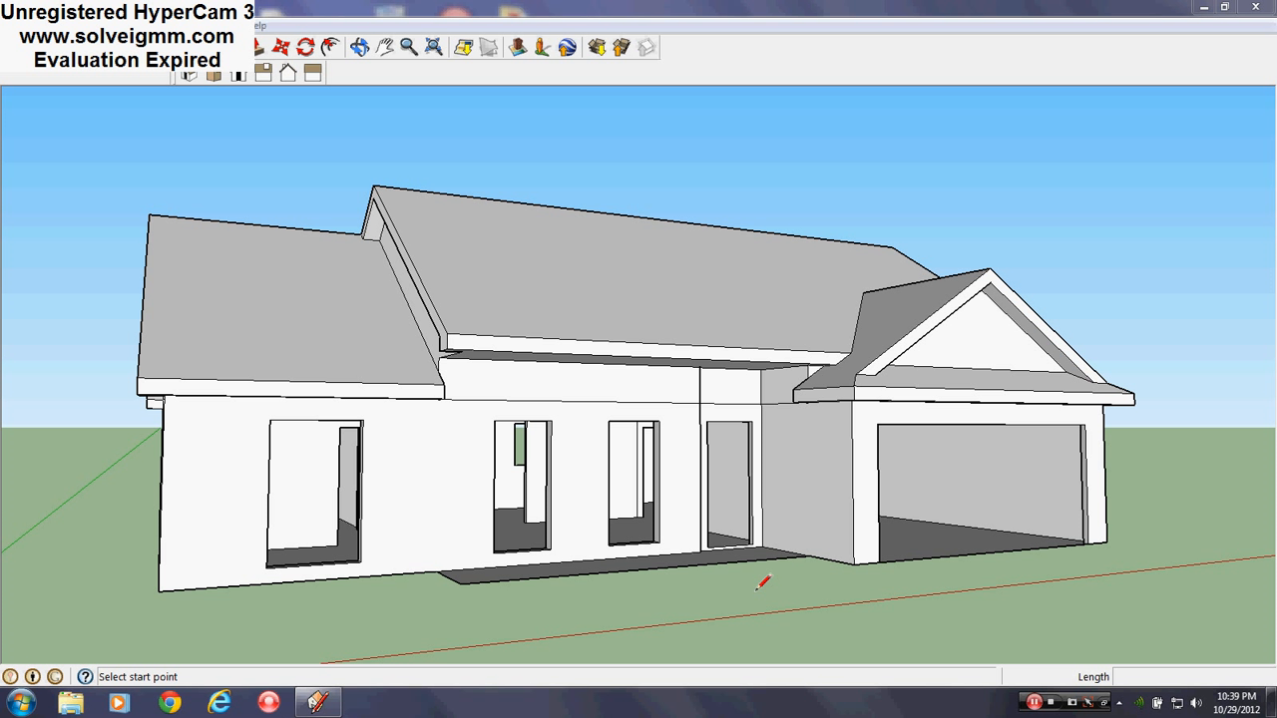
Step: Open the layer list, hide the Roof layer to expose the rooms, and close the list
key("o")
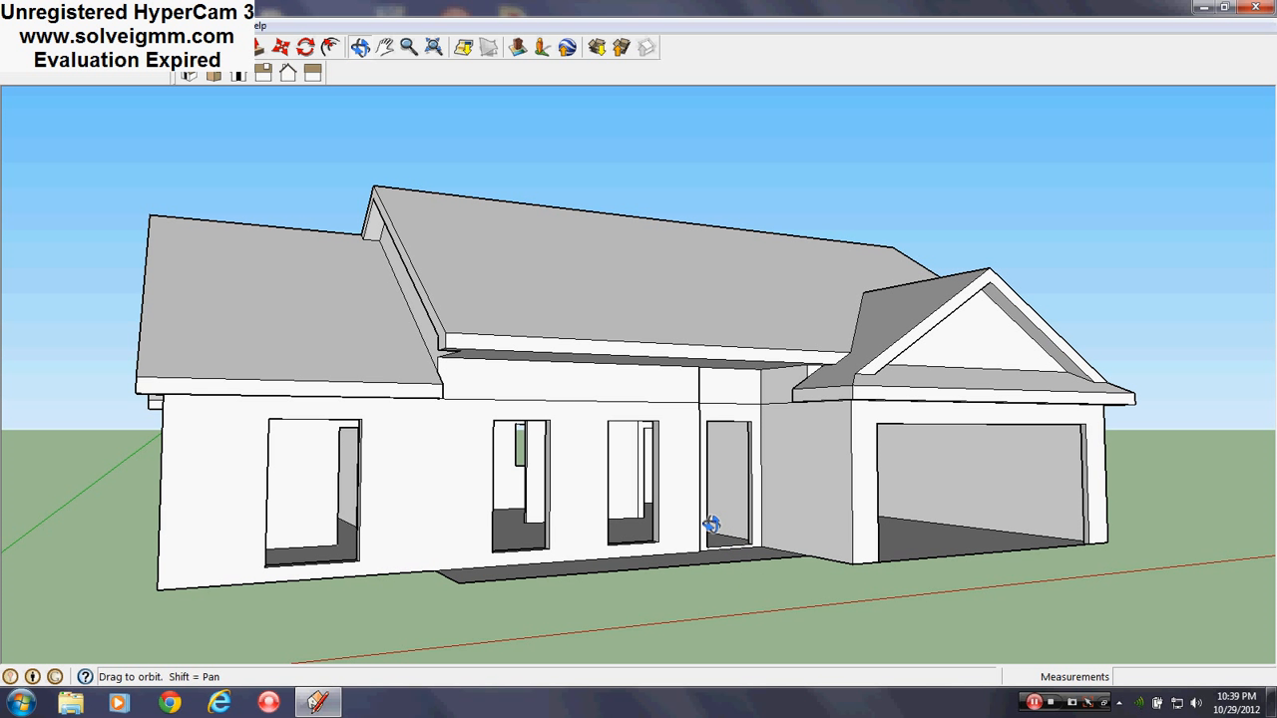
left_click_drag(709, 522, 509, 554)
key("l")
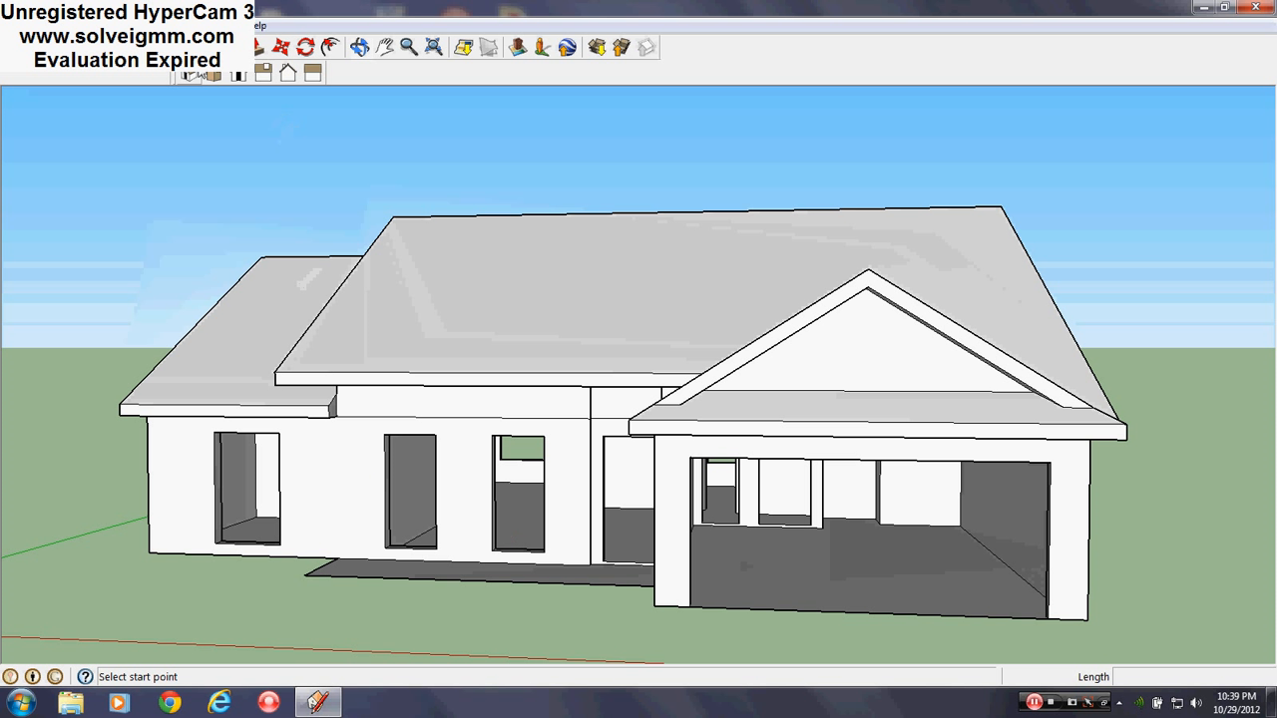
left_click(221, 25)
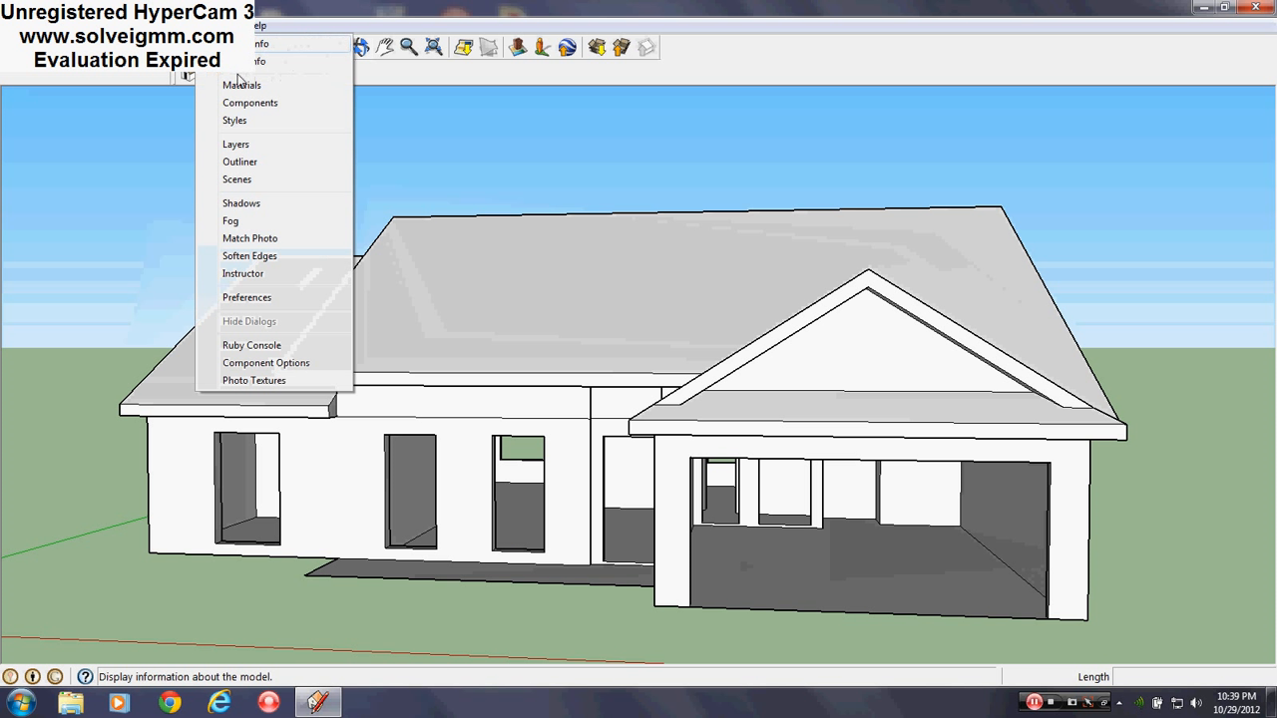
left_click(254, 141)
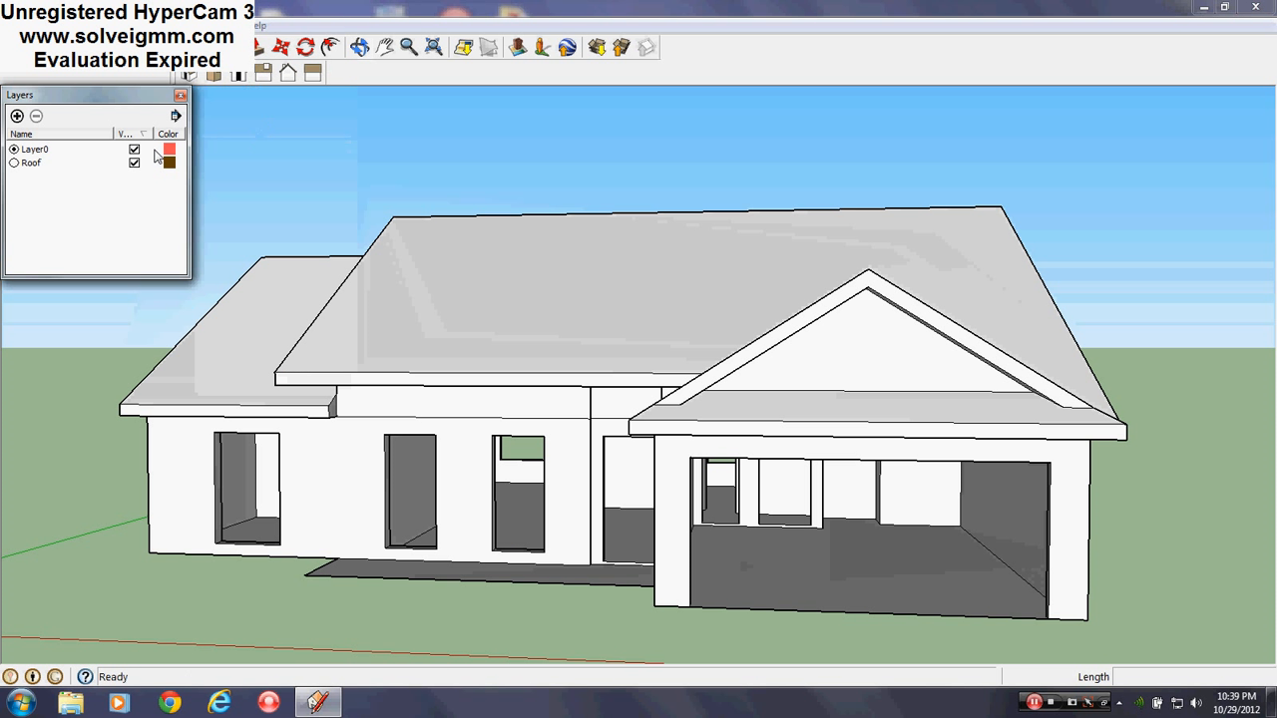
left_click(134, 164)
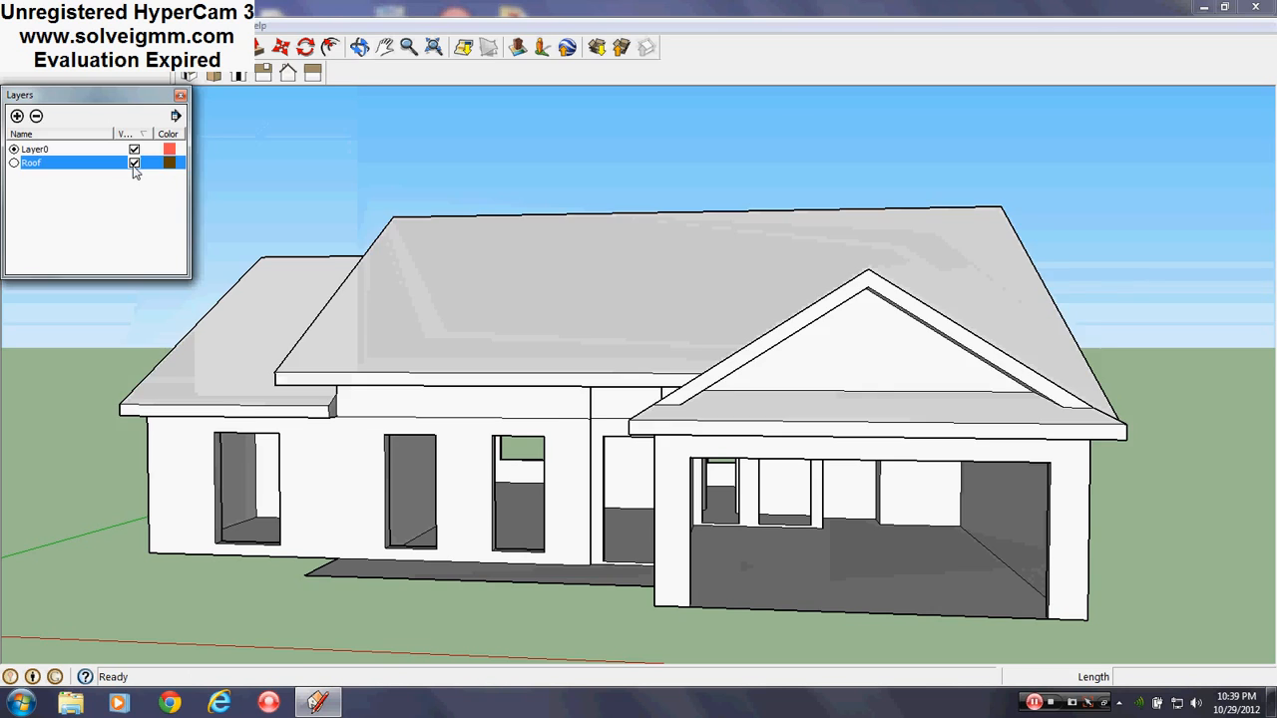
left_click(181, 97)
Step: Examine the house's interior layout, including the bedrooms, hallway closets and overall floor plan, from above
middle_click_drag(599, 322, 781, 560)
scroll(473, 509, "up", 8)
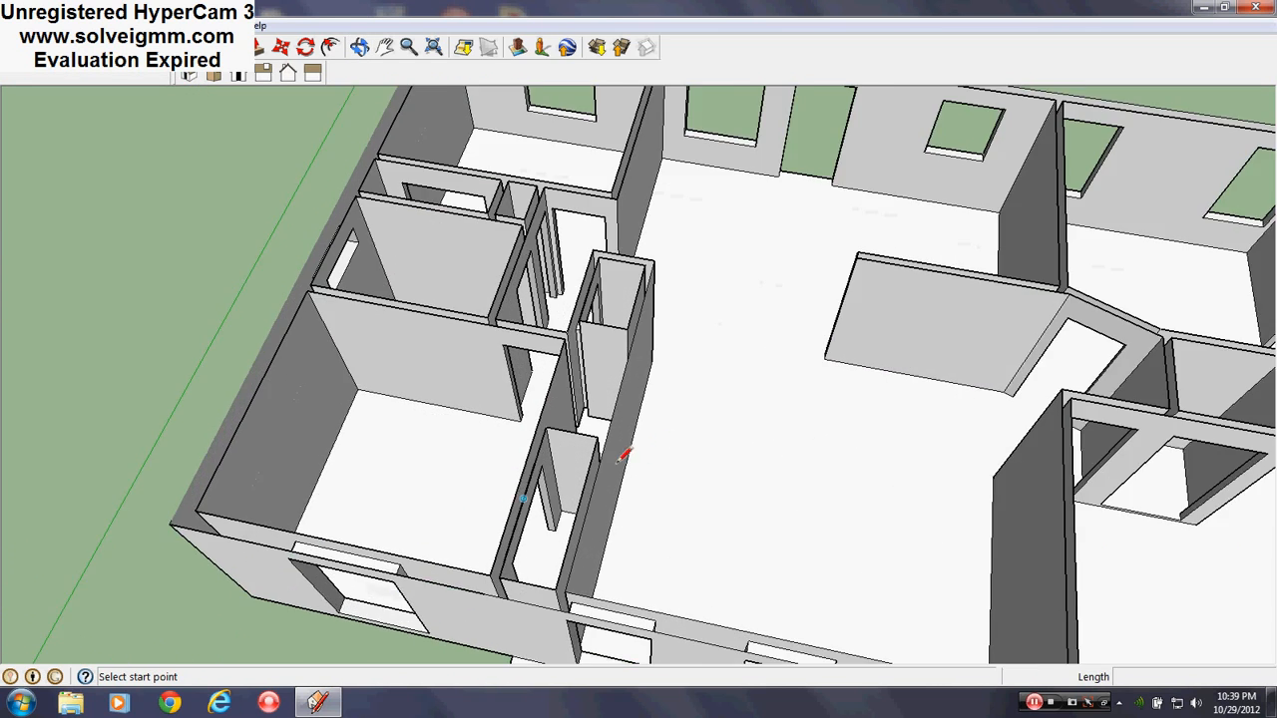
middle_click_drag(827, 455, 262, 489)
scroll(613, 353, "down", 5)
middle_click_drag(612, 353, 895, 384)
scroll(628, 430, "up", 4)
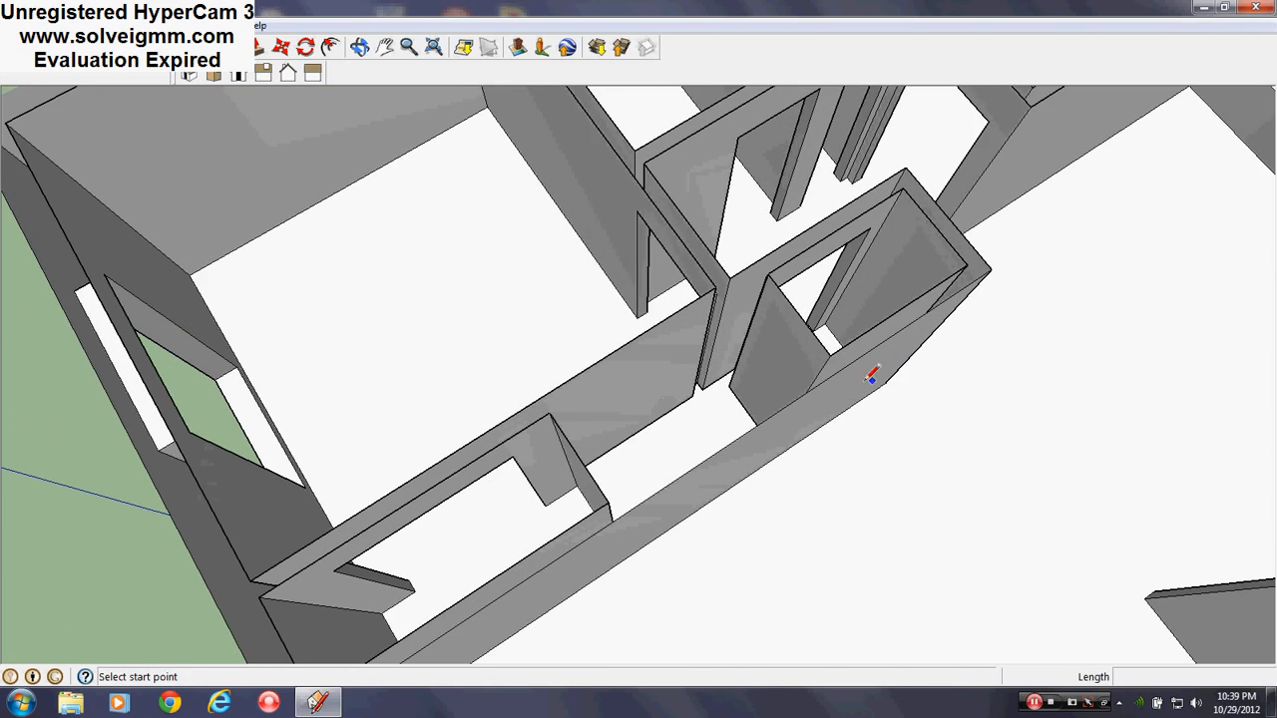
mouse_move(735, 417)
middle_mouse_down()
mouse_move(755, 442)
mouse_move(550, 505)
mouse_move(551, 478)
mouse_move(308, 452)
mouse_move(689, 501)
middle_mouse_up()
scroll(307, 452, "down", 6)
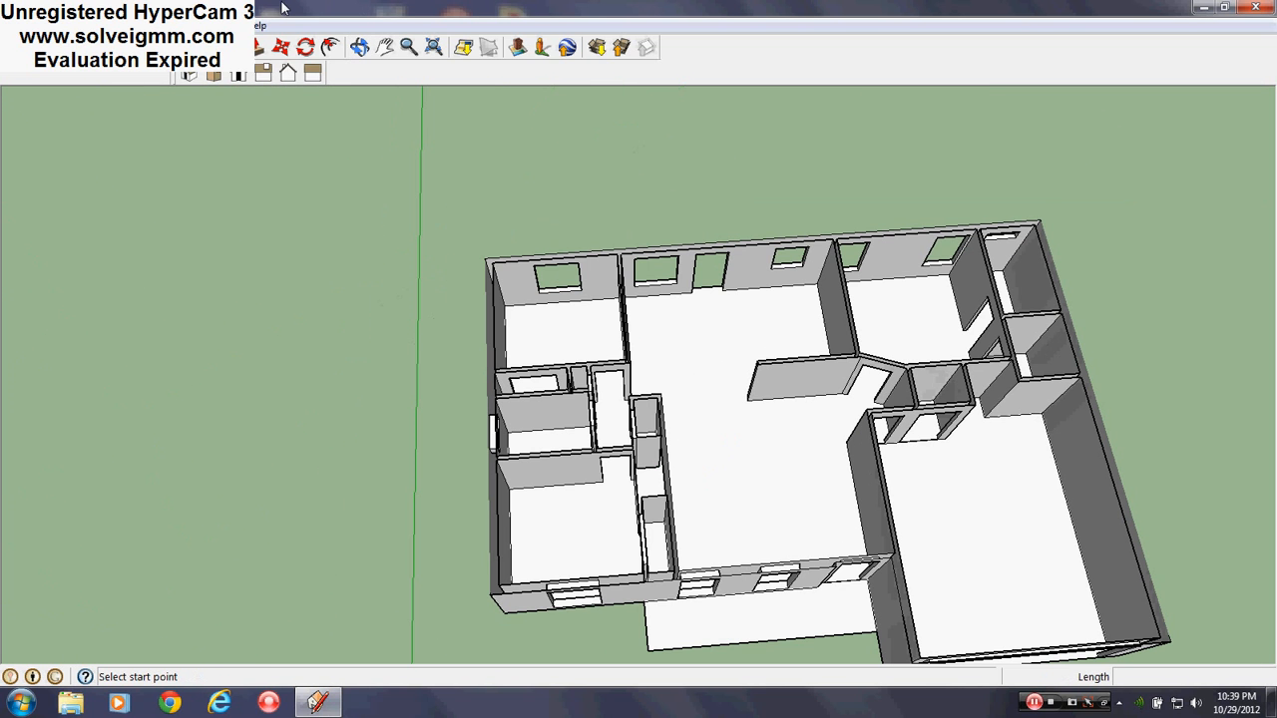
Step: Reopen the layer list and make the Roof layer visible
left_click(215, 25)
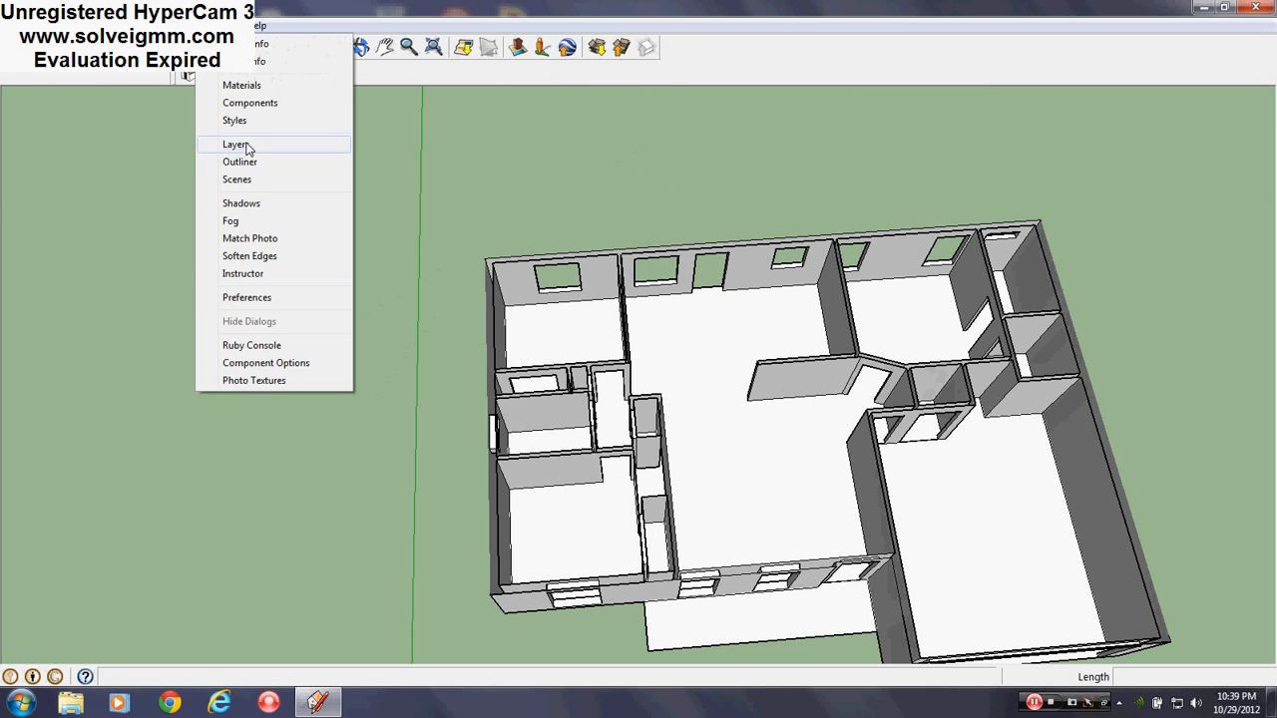
left_click(249, 144)
left_click(137, 164)
left_click(135, 163)
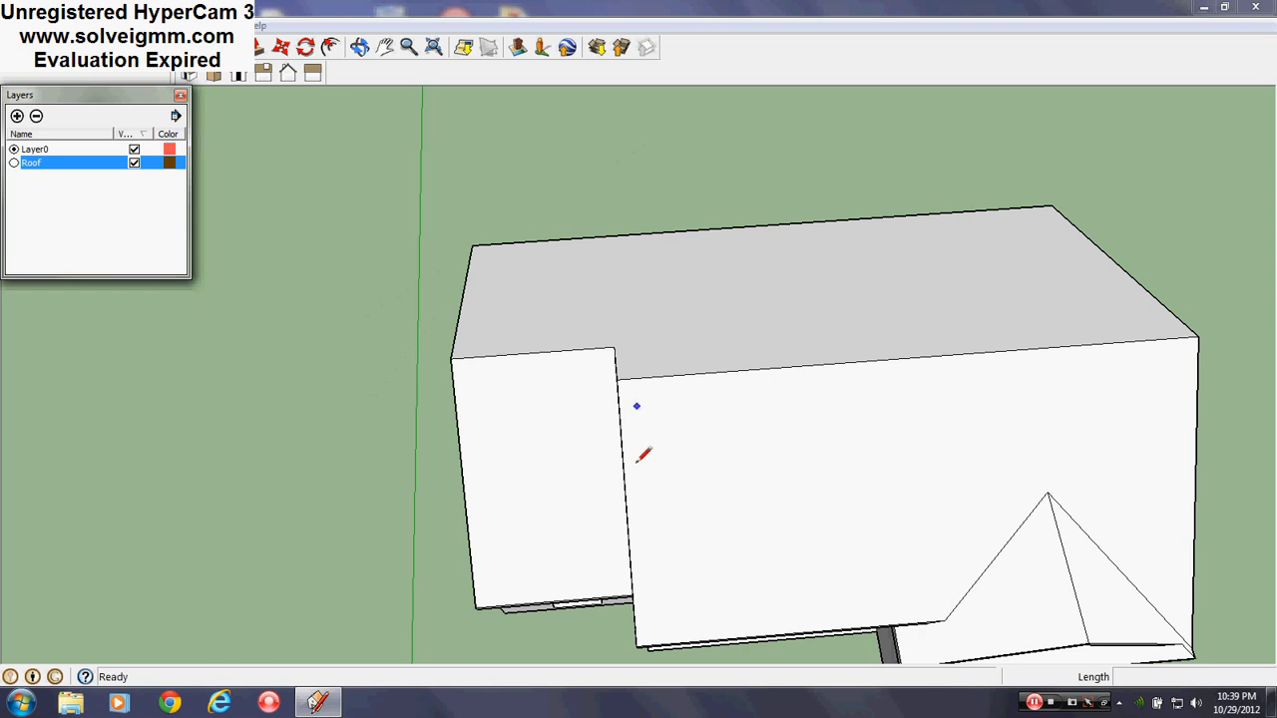
Step: Examine the house's exterior, including the front windows, entry, garage and roof gables, from several angles
middle_click_drag(643, 453, 458, 429)
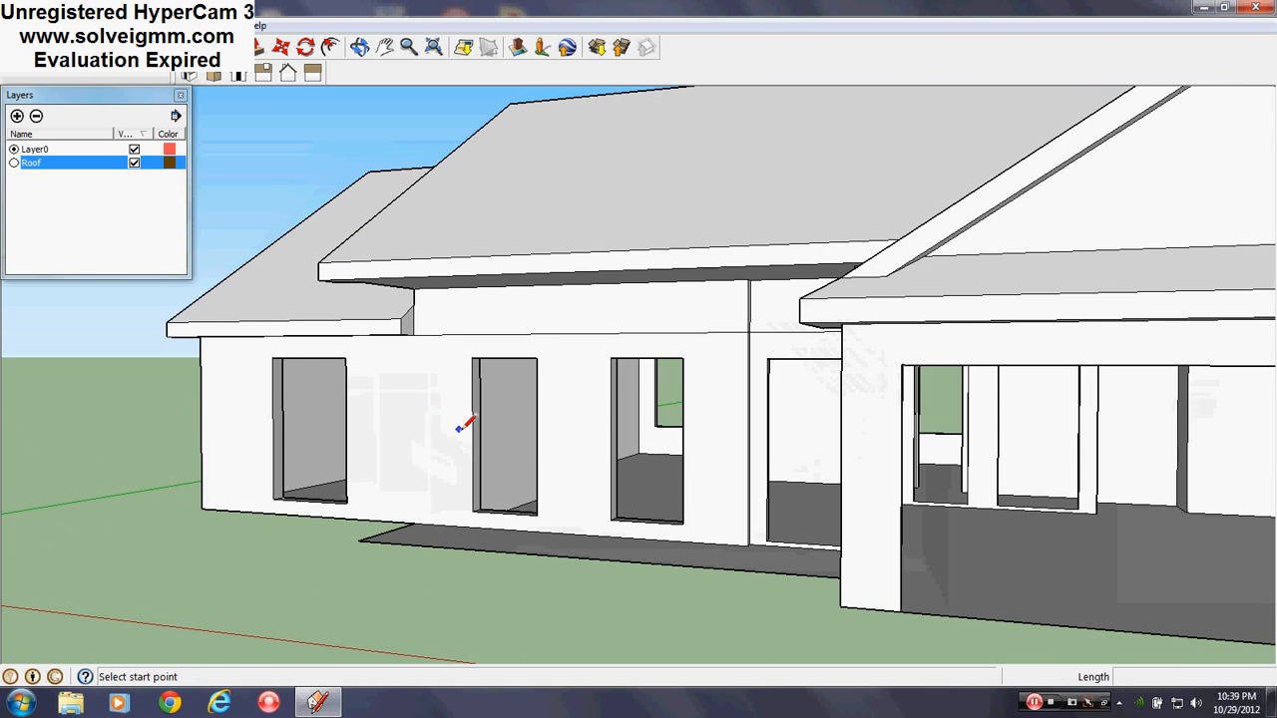
scroll(462, 429, "up", 5)
middle_click_drag(533, 498, 349, 502)
scroll(349, 501, "down", 8)
key("l")
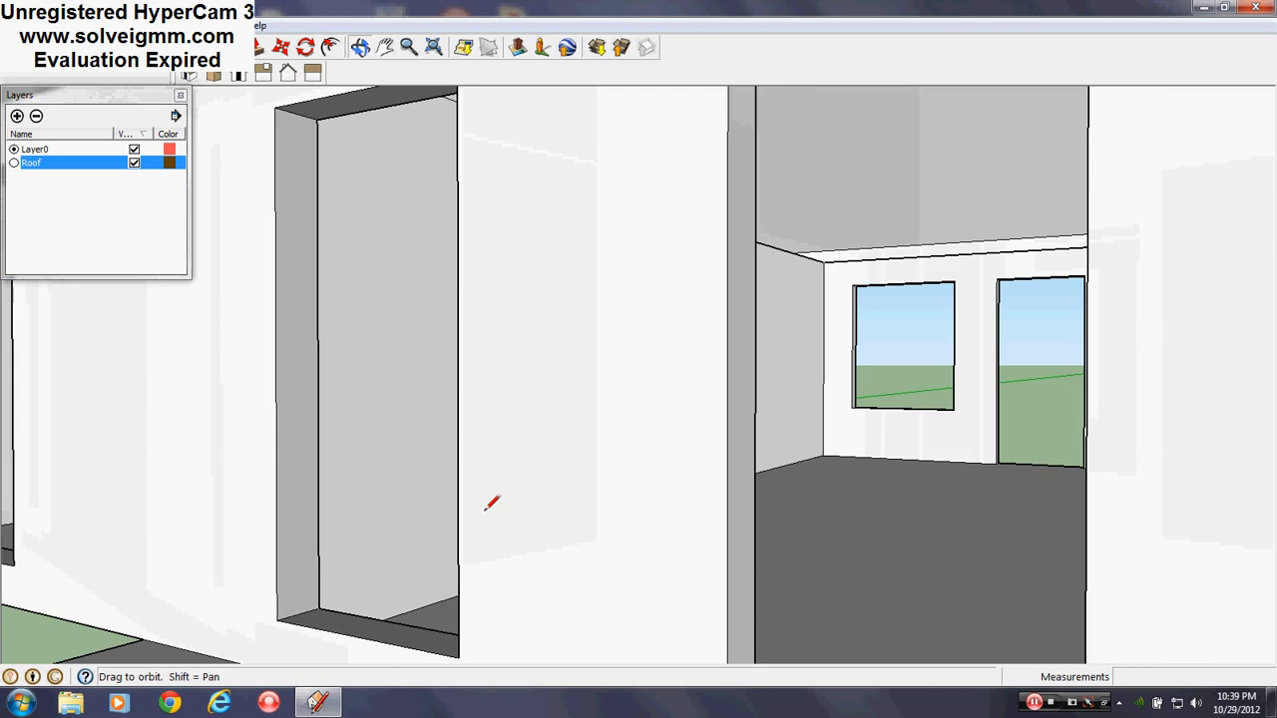
scroll(553, 519, "down", 6)
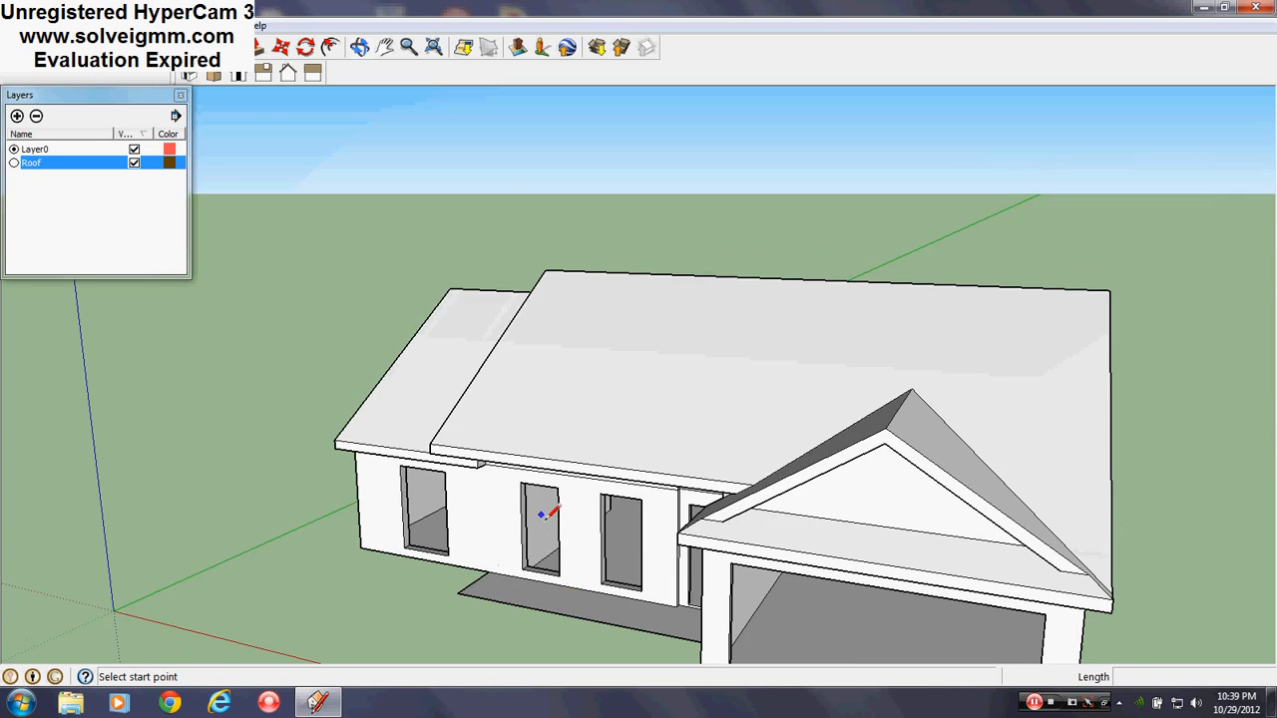
middle_click_drag(550, 513, 1078, 639)
middle_click_drag(684, 439, 599, 436)
scroll(533, 142, "up", 2)
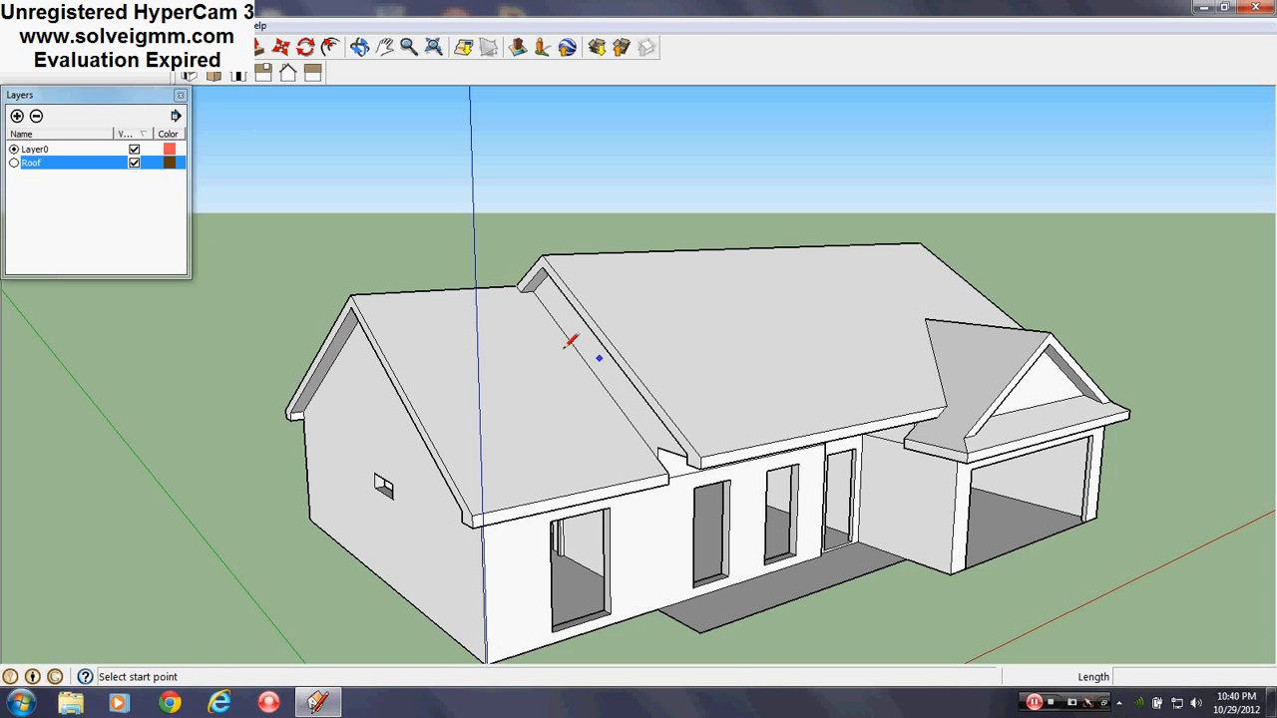
middle_click_drag(794, 449, 387, 435)
scroll(427, 503, "up", 4)
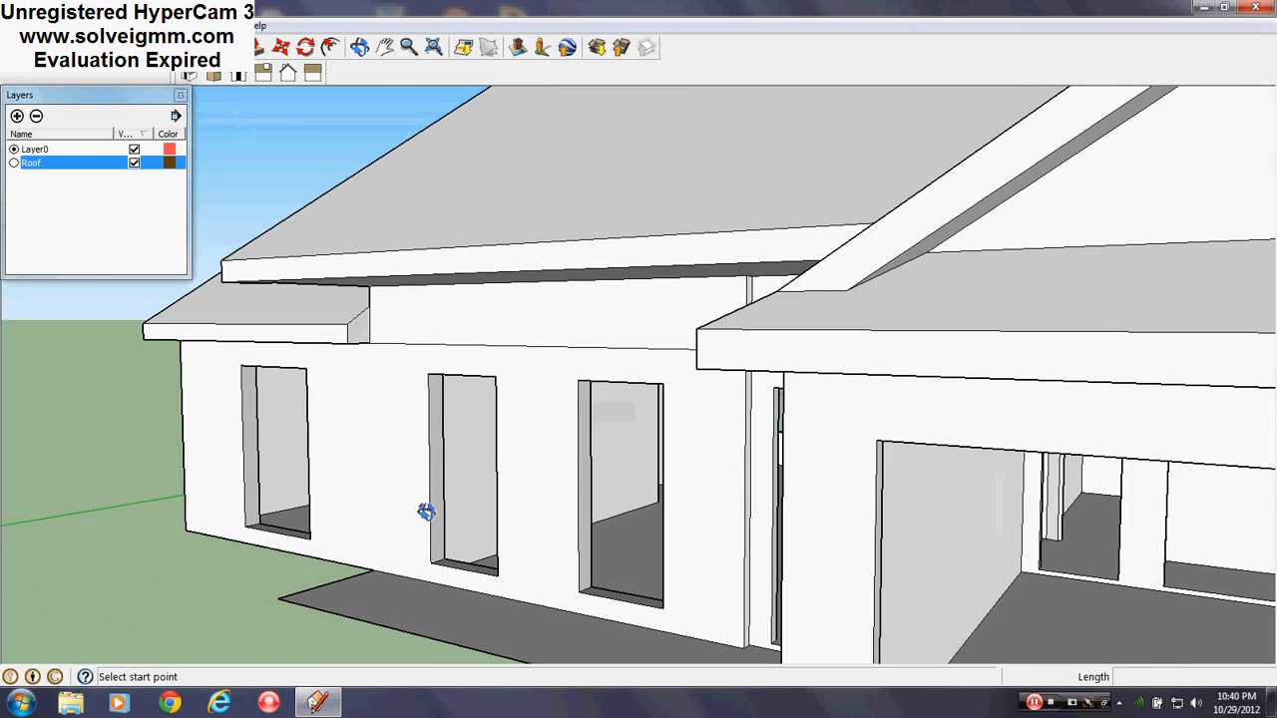
mouse_move(424, 513)
middle_mouse_down()
mouse_move(545, 459)
mouse_move(598, 490)
mouse_move(578, 562)
mouse_move(667, 466)
mouse_move(625, 561)
mouse_move(604, 518)
mouse_move(450, 536)
middle_mouse_up()
scroll(399, 429, "down", 3)
scroll(666, 467, "down", 5)
scroll(704, 497, "up", 3)
scroll(678, 503, "up", 1)
scroll(620, 548, "up", 2)
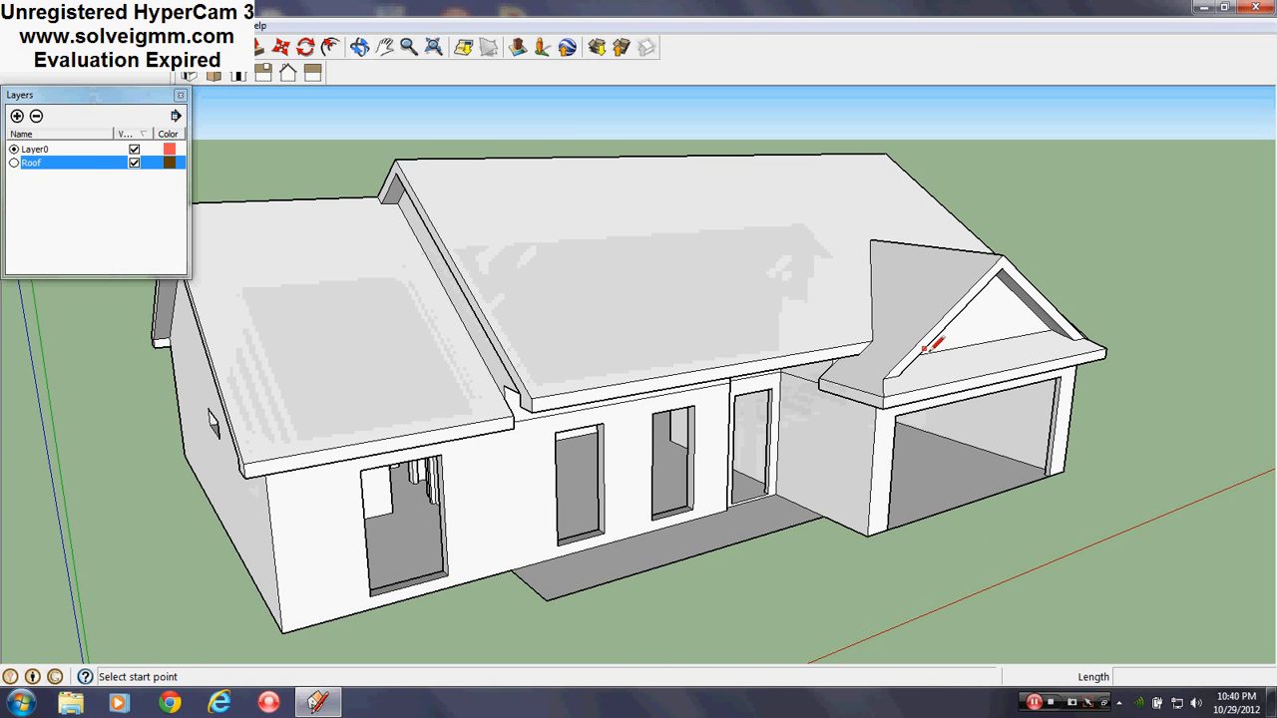
Step: Switch the Roof layer's visibility off and on to compare the views, and make Roof the current layer with the roof shown
left_click(134, 162)
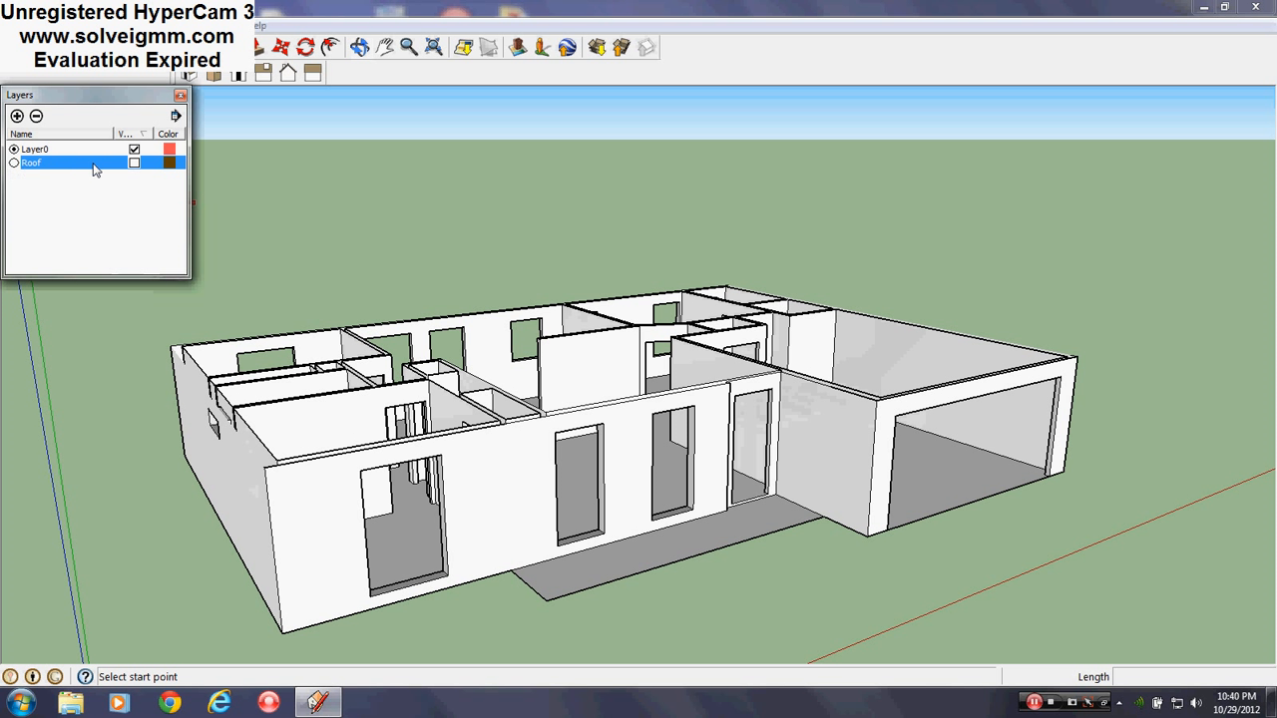
left_click(134, 164)
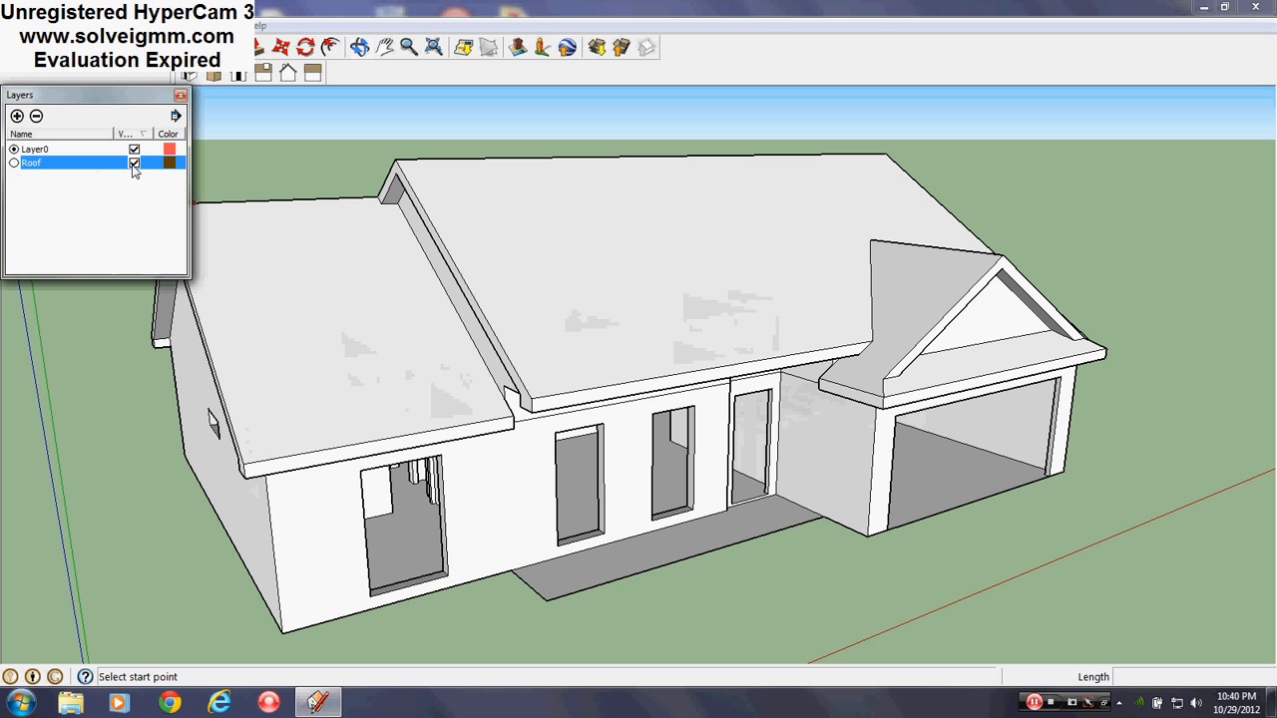
left_click(133, 164)
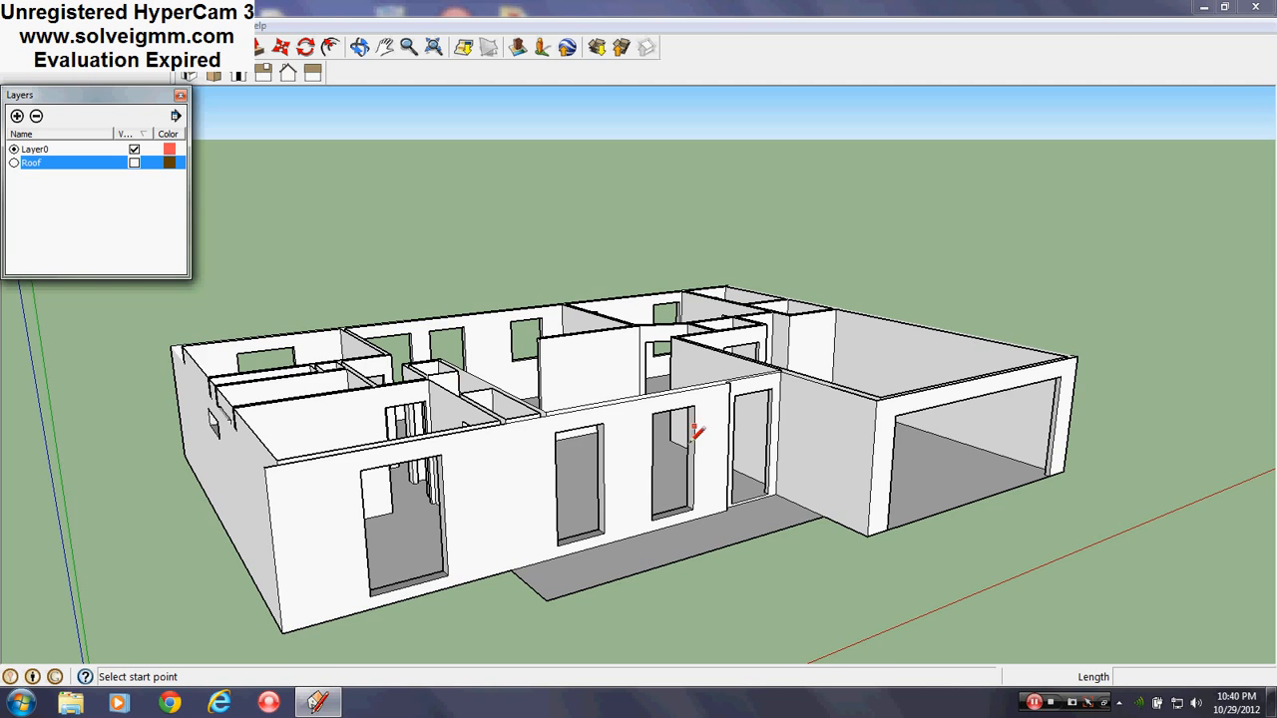
mouse_move(692, 433)
middle_mouse_down()
mouse_move(436, 643)
mouse_move(476, 588)
middle_mouse_up()
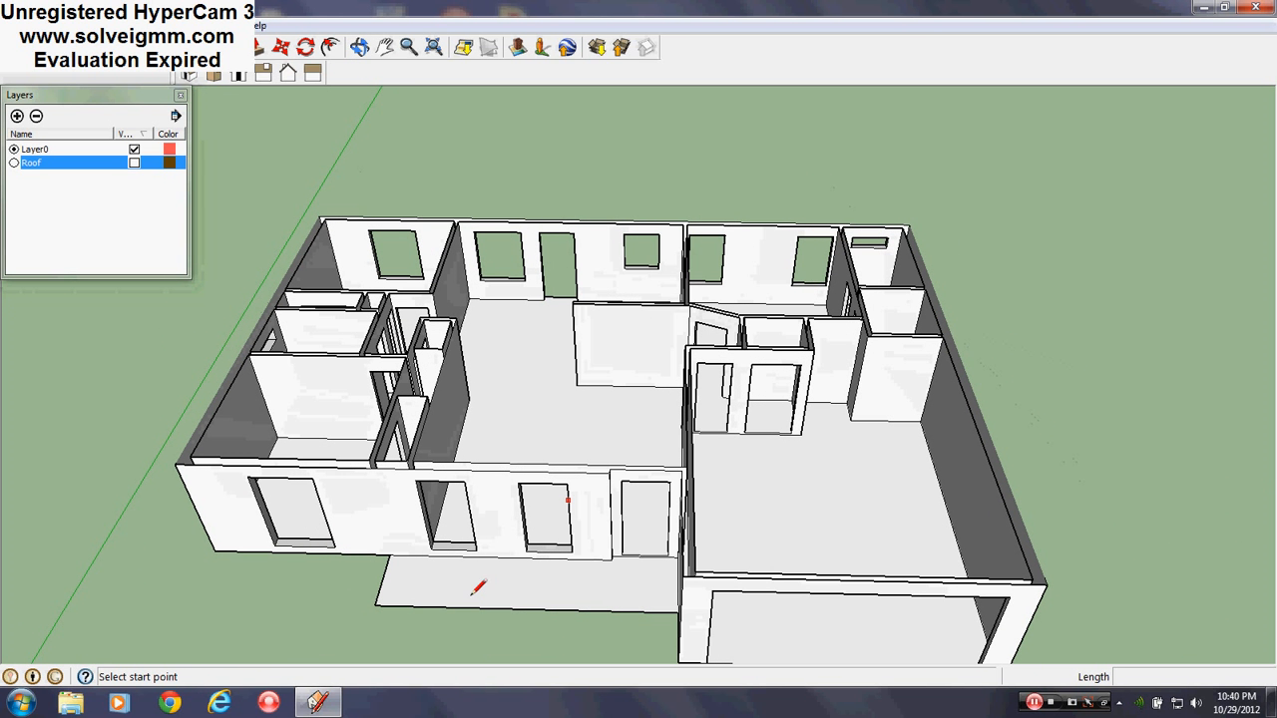
left_click(15, 164)
middle_click_drag(277, 405, 637, 235)
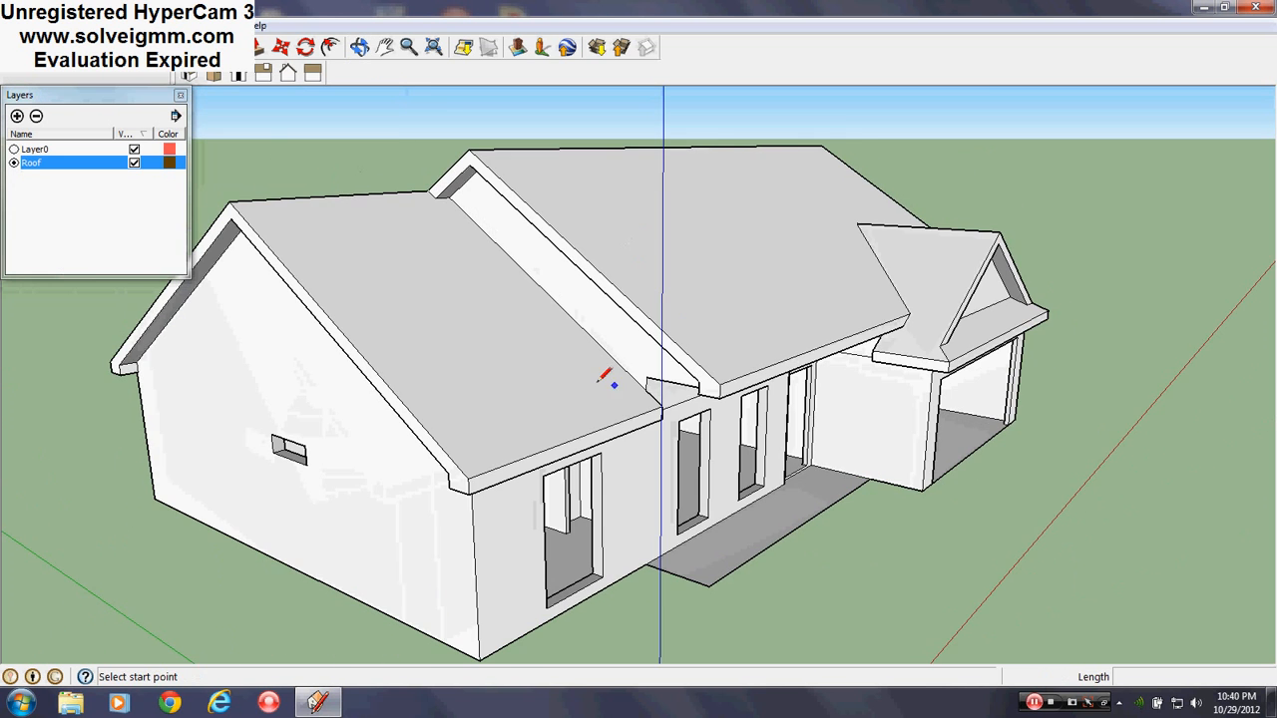
Step: Try drawing a 6" line along the green axis from the top corner of the hallway closet wall
mouse_move(606, 379)
middle_mouse_down()
mouse_move(175, 348)
mouse_move(135, 289)
middle_mouse_up()
scroll(509, 475, "up", 10)
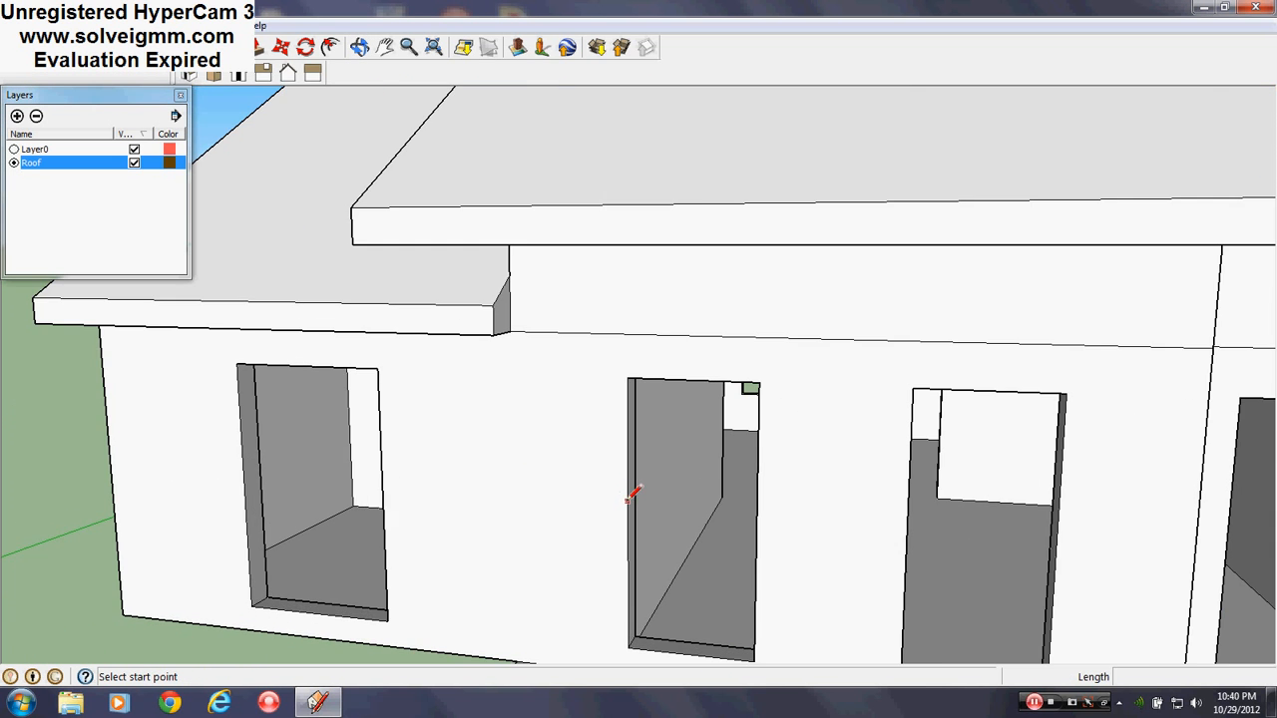
mouse_move(859, 499)
middle_mouse_down()
mouse_move(470, 485)
mouse_move(192, 501)
middle_mouse_up()
mouse_move(892, 313)
middle_mouse_down()
mouse_move(399, 613)
mouse_move(399, 555)
mouse_move(375, 714)
mouse_move(424, 654)
middle_mouse_up()
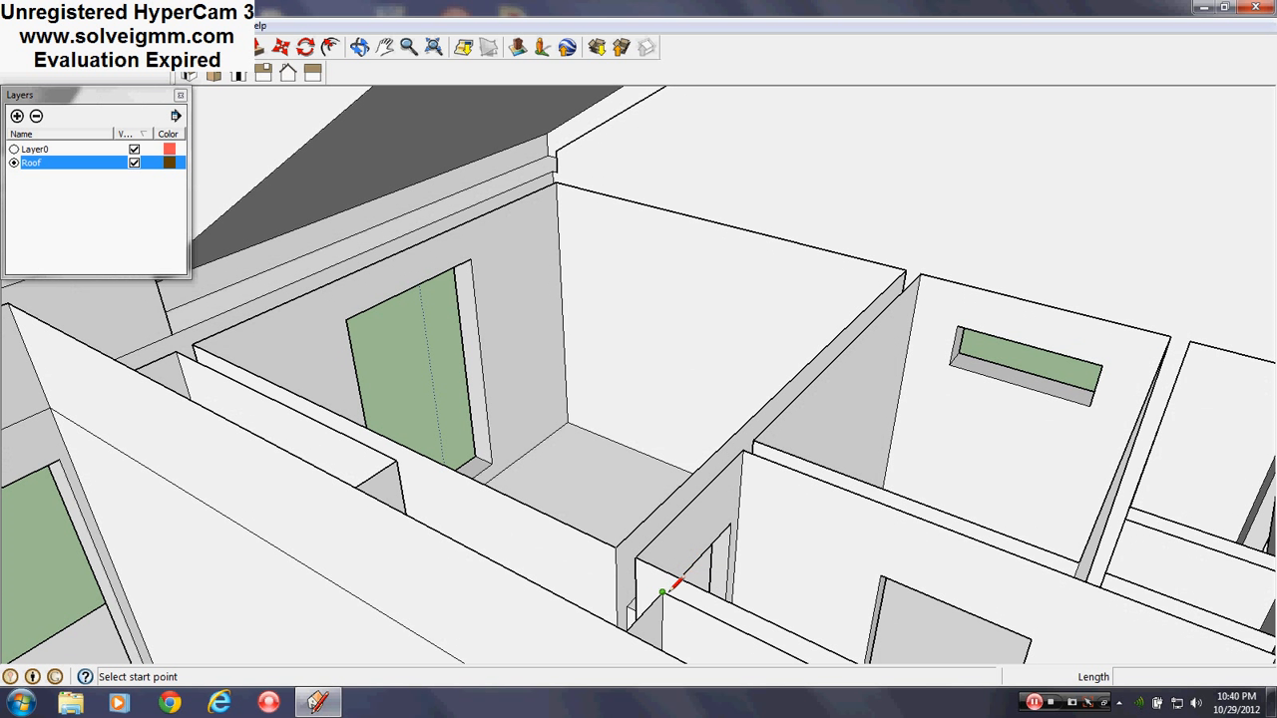
left_click(661, 592)
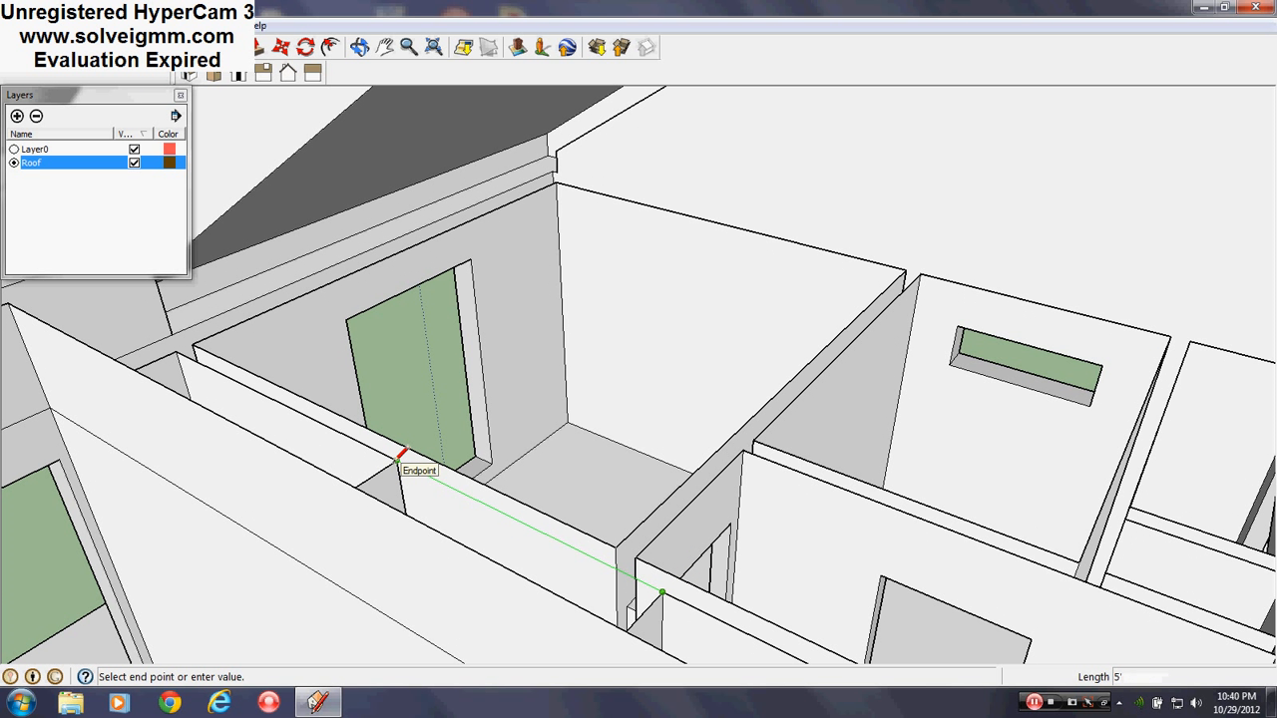
middle_click_drag(683, 639, 618, 636)
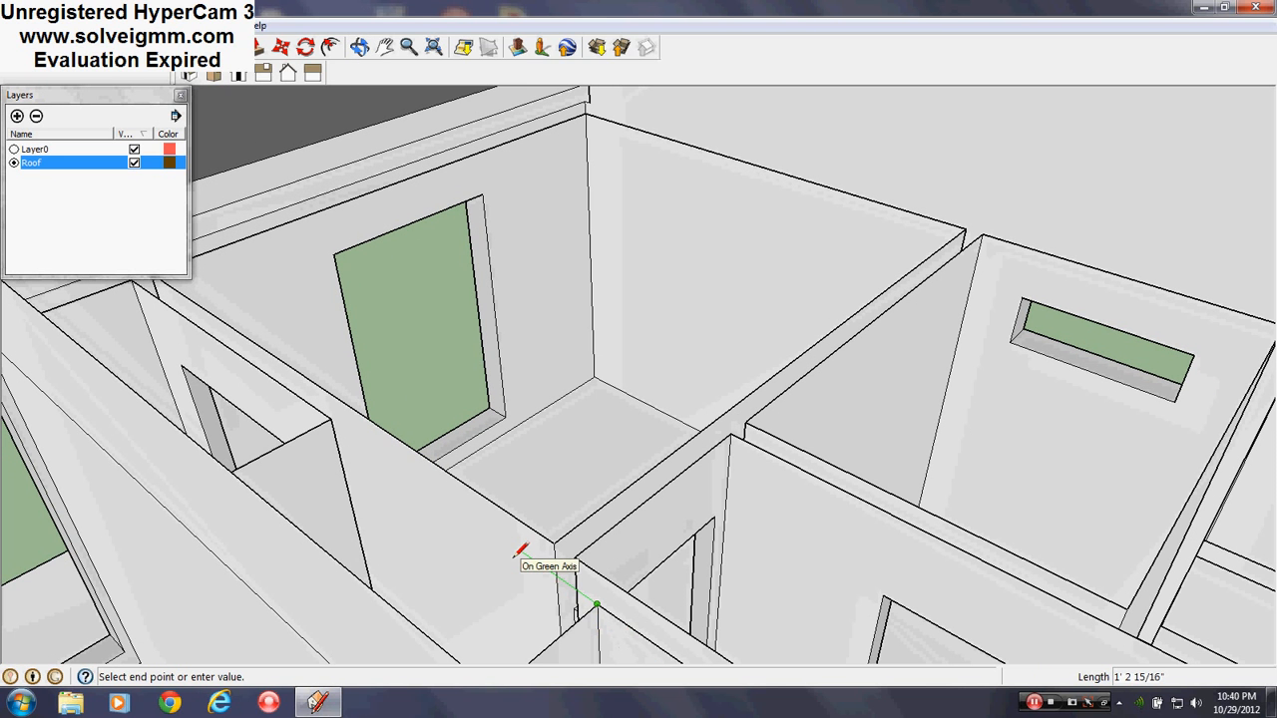
type("6")
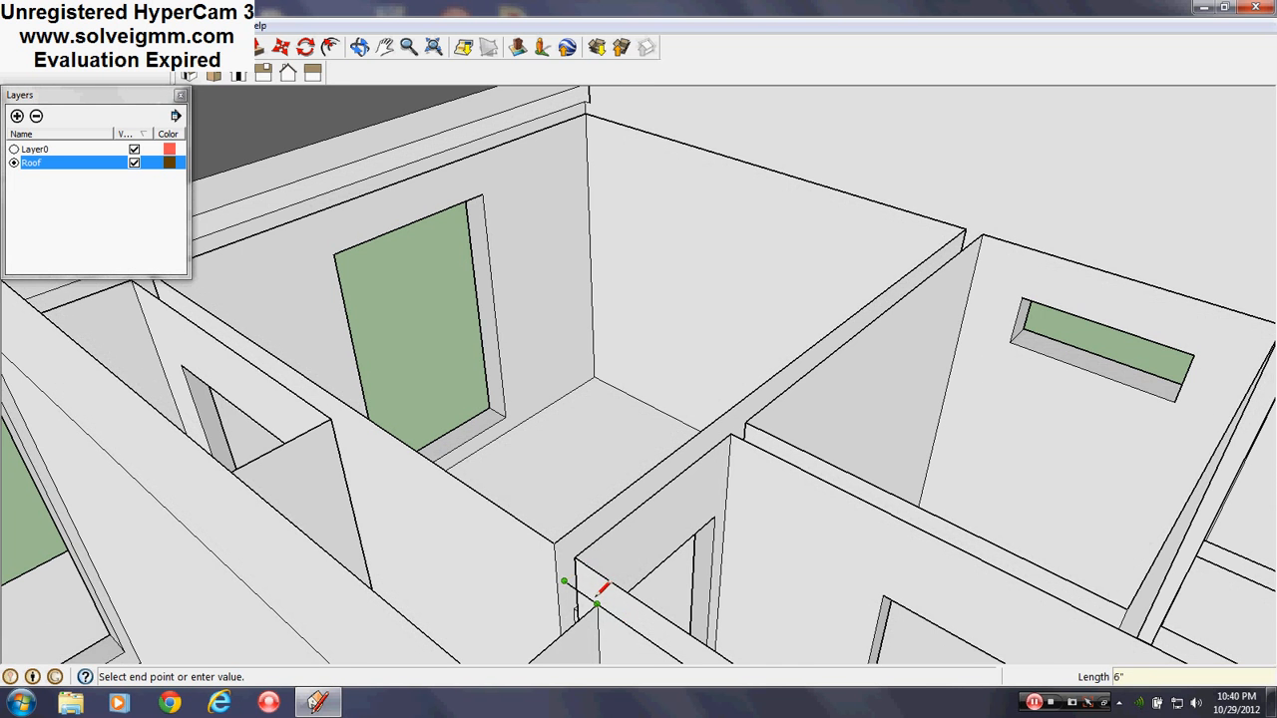
key("Escape")
Step: Measure the hallway's width with a trial line from the top corner of the doorway wall along the red axis
middle_click_drag(599, 583, 442, 585)
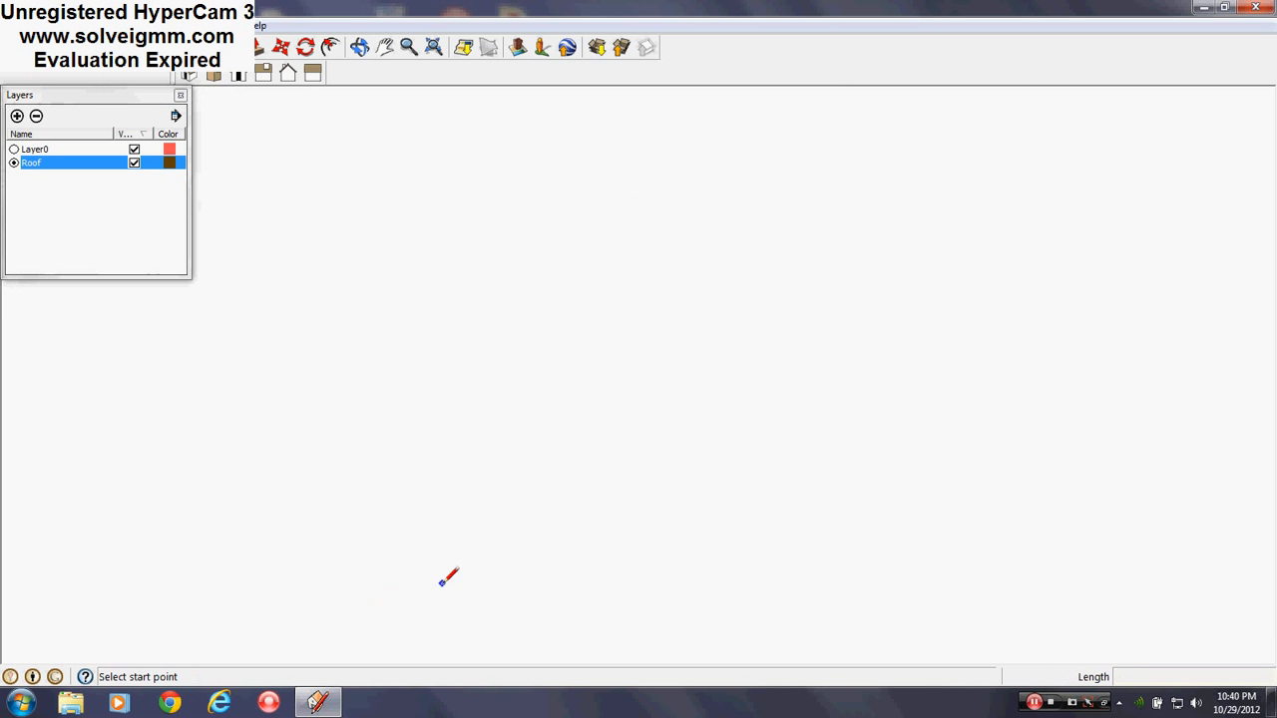
scroll(205, 549, "down", 1)
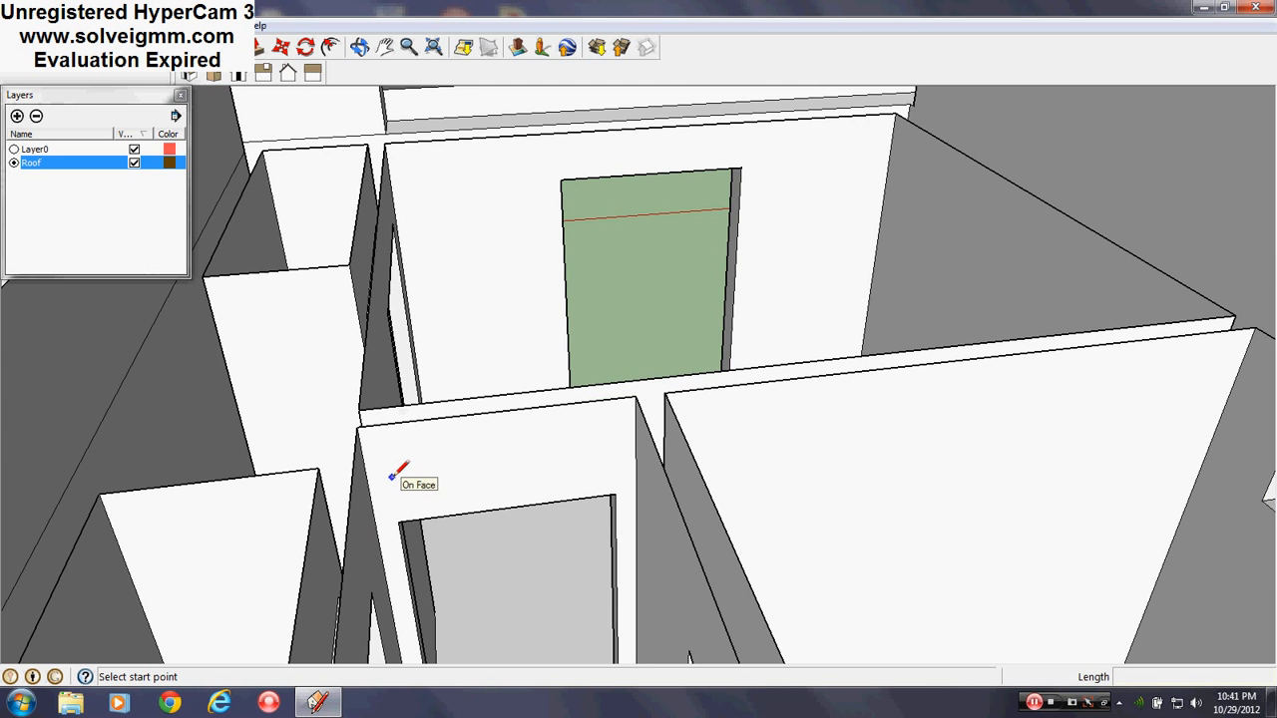
mouse_move(402, 470)
middle_mouse_down()
mouse_move(715, 585)
mouse_move(525, 581)
mouse_move(504, 601)
mouse_move(546, 596)
middle_mouse_up()
left_click(664, 509)
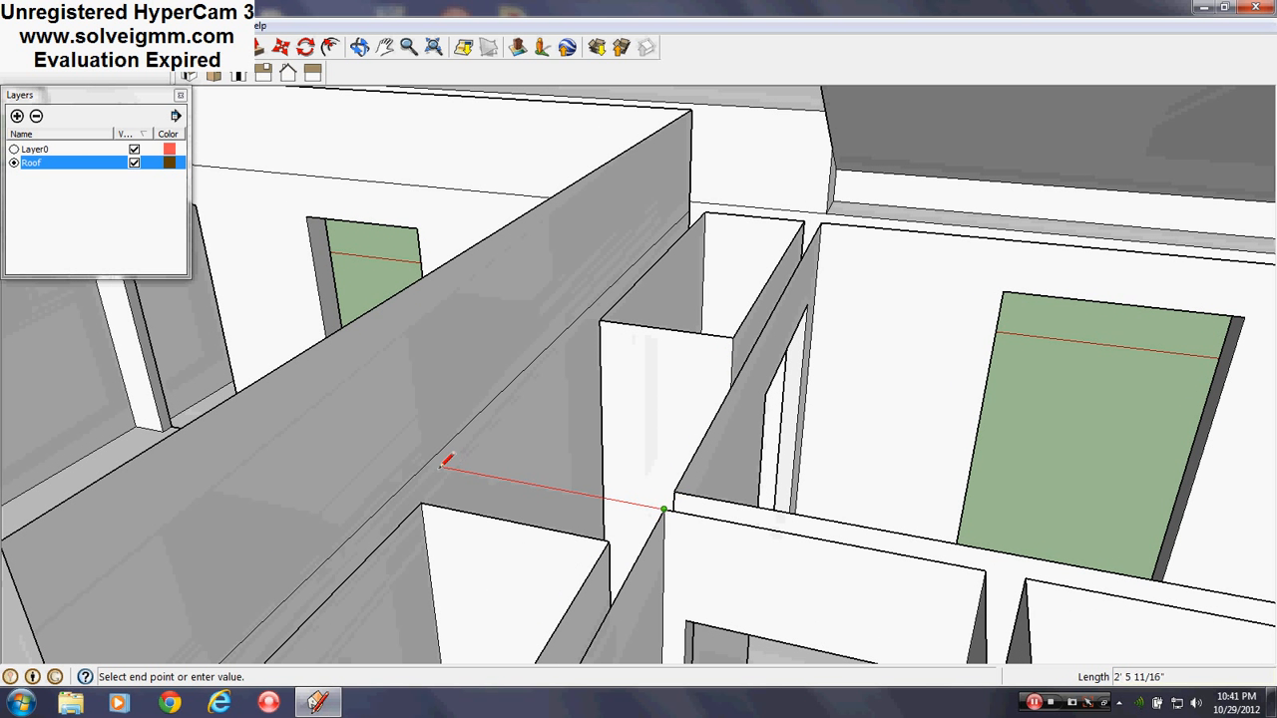
key("Escape")
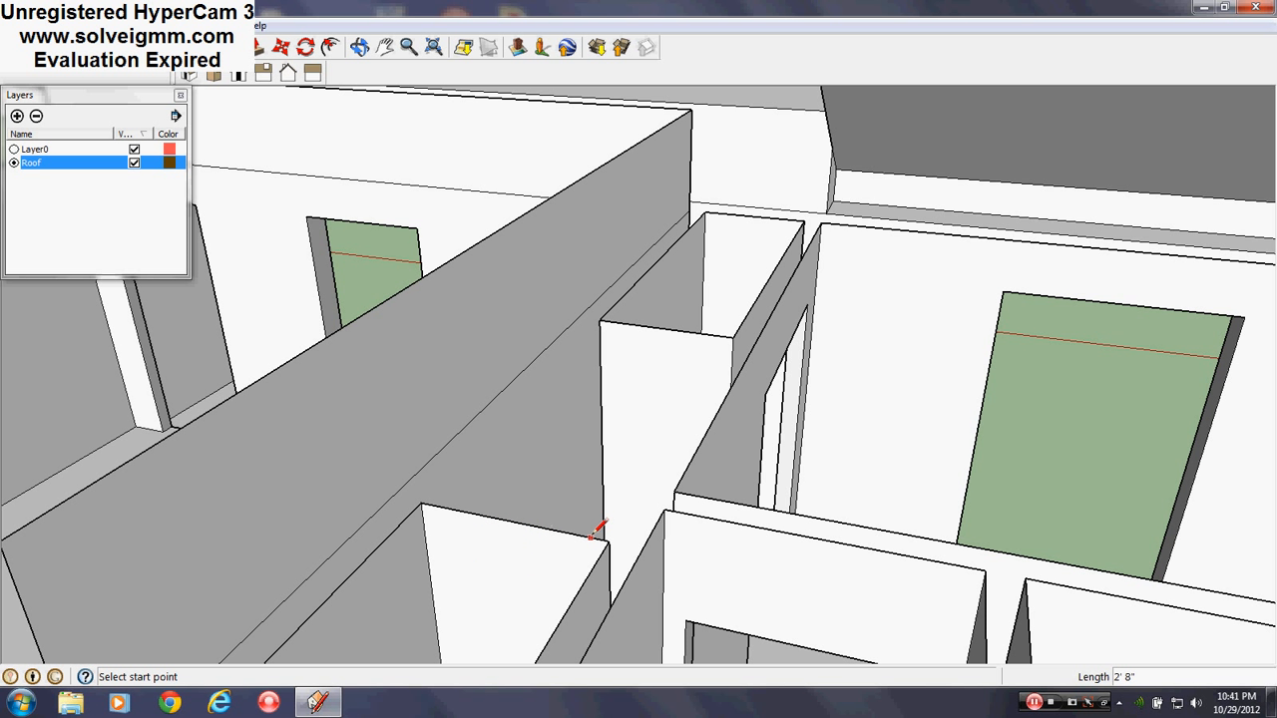
Step: Examine the hallway closets from above, the finished roof, and the front wall with its window openings
mouse_move(593, 578)
middle_mouse_down()
mouse_move(677, 568)
mouse_move(546, 559)
middle_mouse_up()
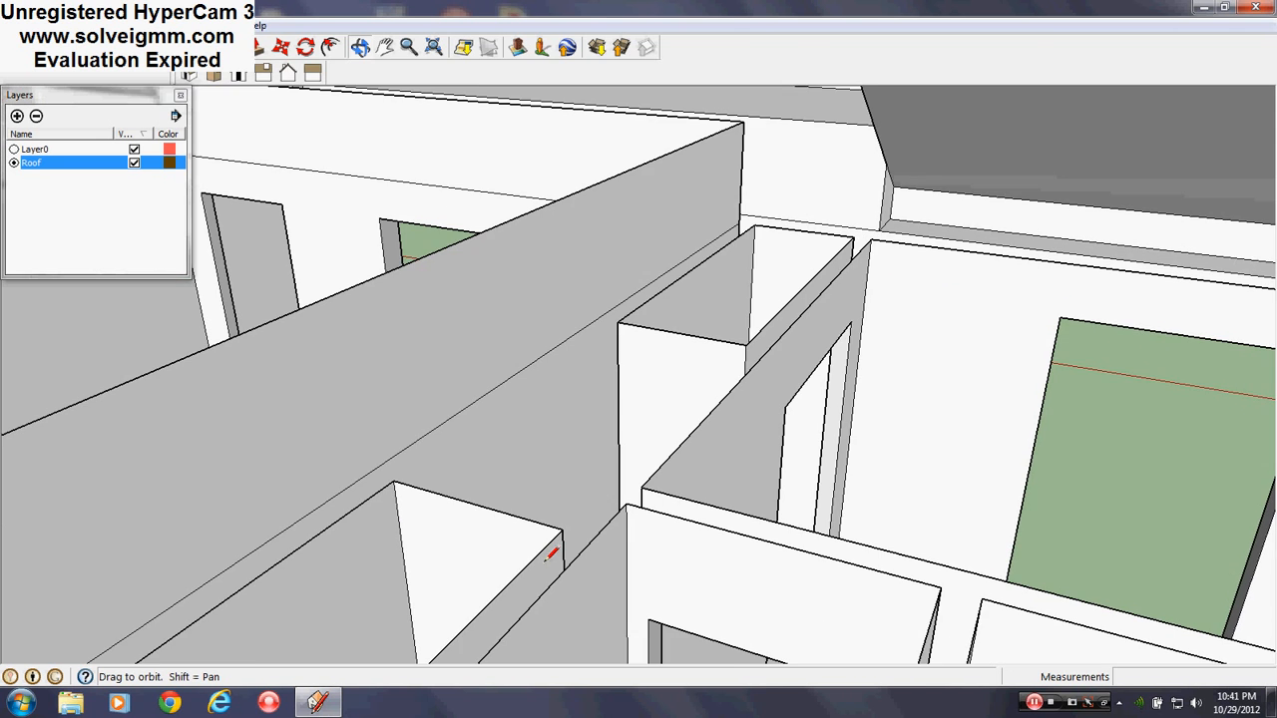
scroll(984, 362, "down", 10)
scroll(736, 382, "up", 4)
mouse_move(736, 382)
middle_mouse_down()
mouse_move(243, 257)
mouse_move(362, 250)
mouse_move(445, 266)
mouse_move(585, 442)
middle_mouse_up()
scroll(623, 507, "down", 3)
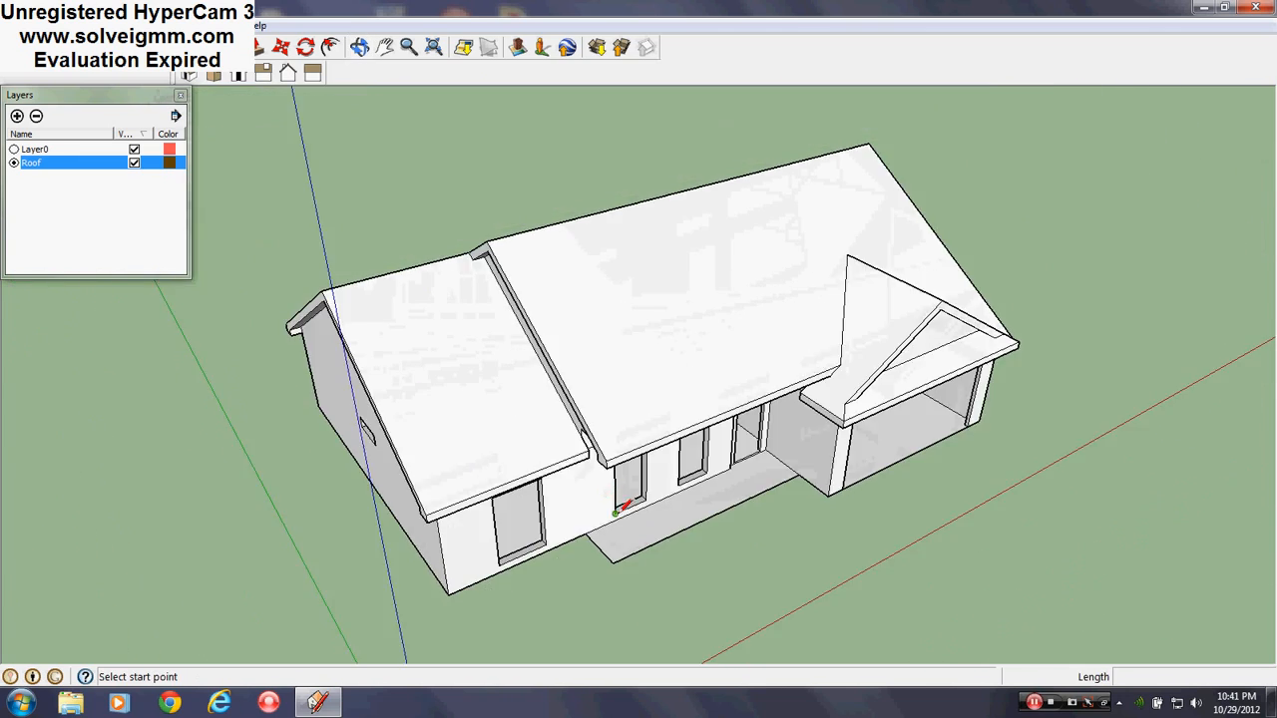
scroll(618, 510, "up", 3)
mouse_move(585, 522)
middle_mouse_down()
mouse_move(456, 470)
mouse_move(433, 441)
middle_mouse_up()
scroll(459, 334, "up", 3)
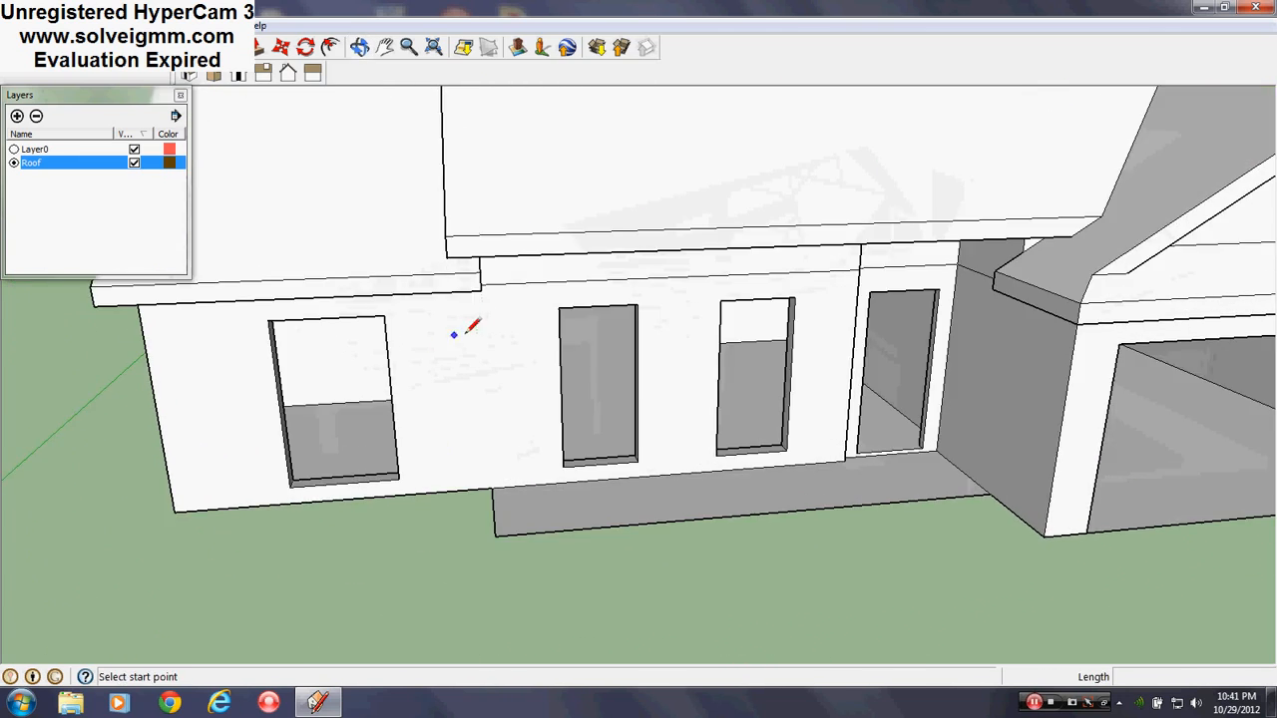
middle_click_drag(454, 334, 593, 490)
scroll(593, 490, "down", 3)
scroll(657, 506, "up", 1)
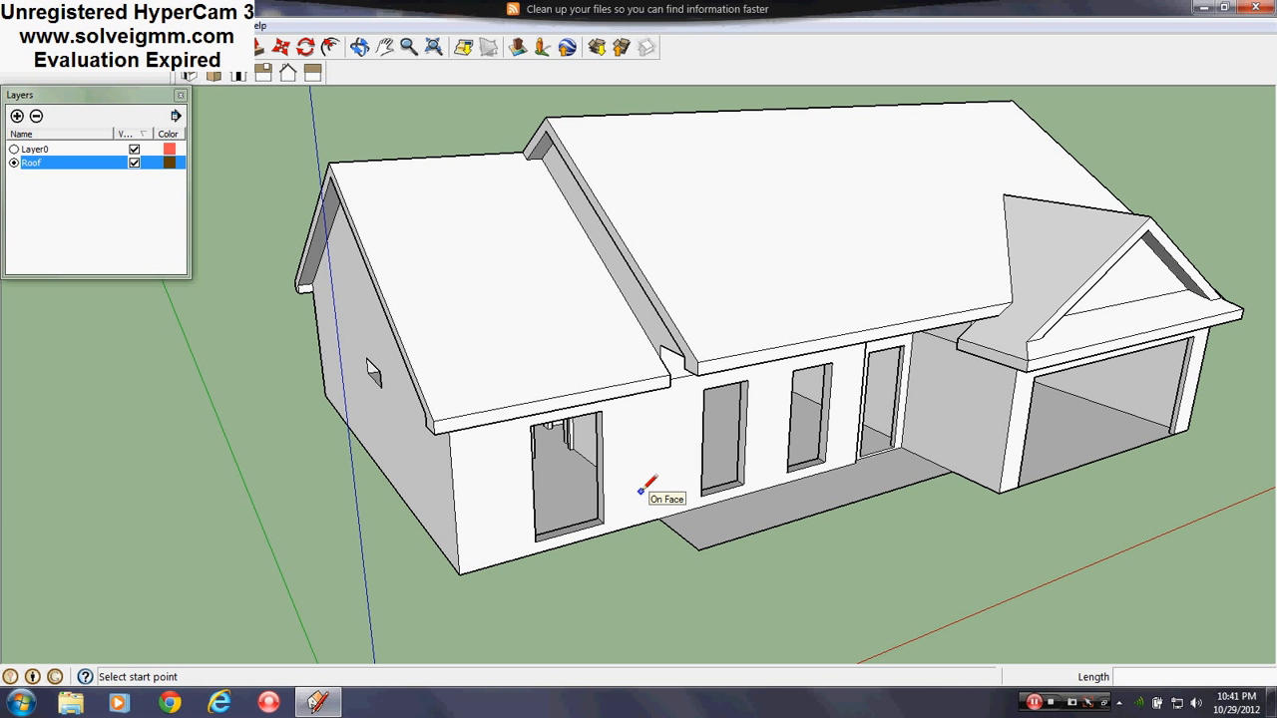
scroll(607, 315, "up", 4)
scroll(553, 453, "down", 4)
middle_click_drag(607, 315, 725, 393)
middle_click_drag(686, 181, 485, 505)
scroll(475, 422, "up", 6)
middle_click_drag(911, 556, 791, 513)
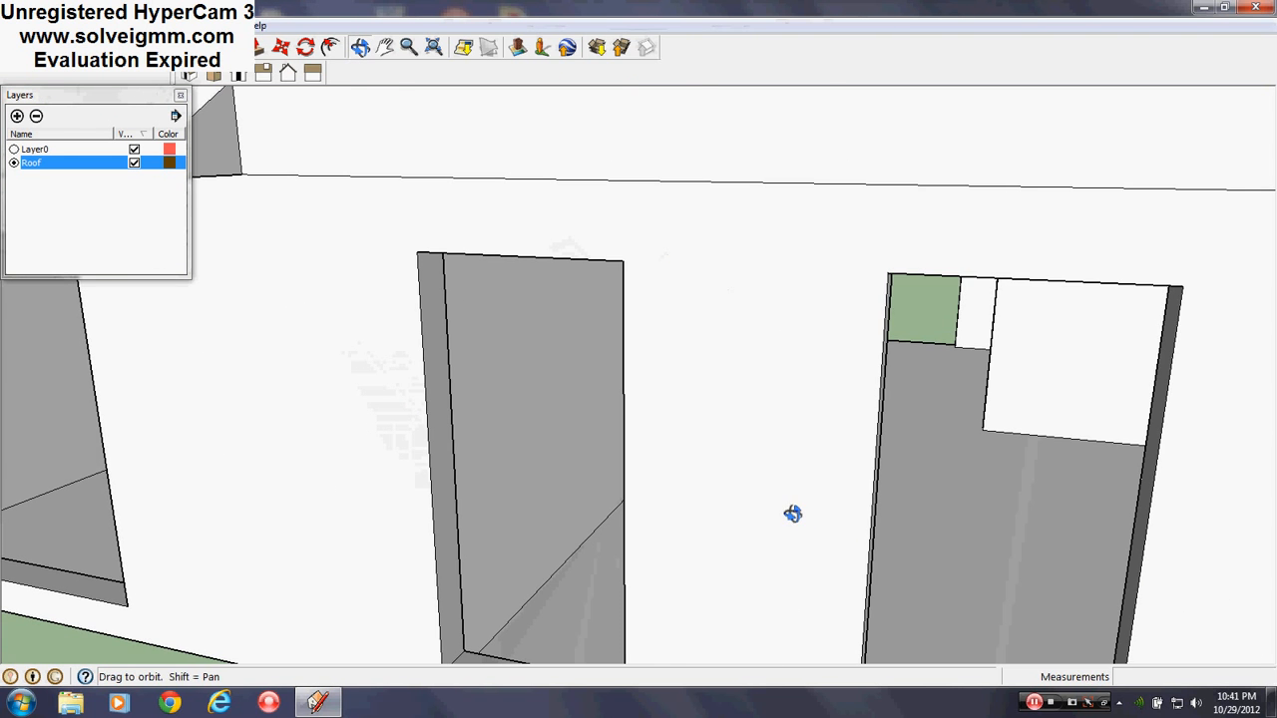
scroll(513, 408, "up", 4)
middle_click_drag(512, 408, 397, 507)
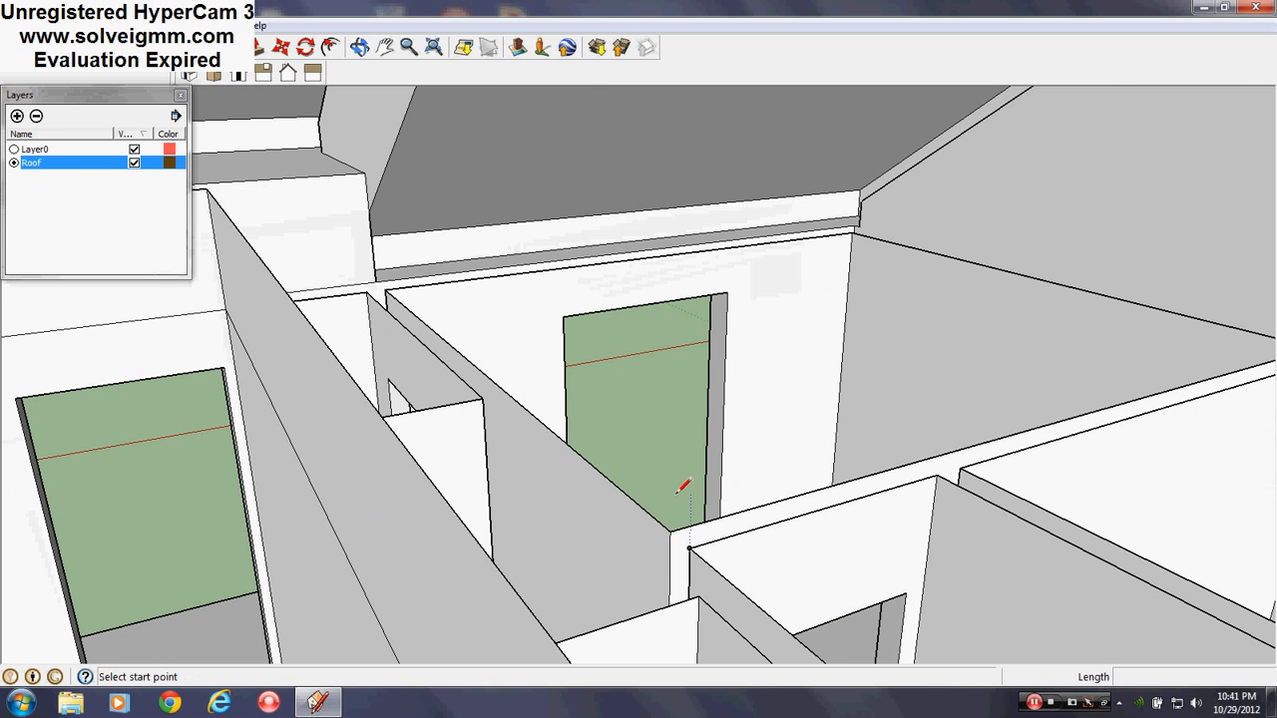
middle_click_drag(673, 522, 699, 550)
left_click(522, 446)
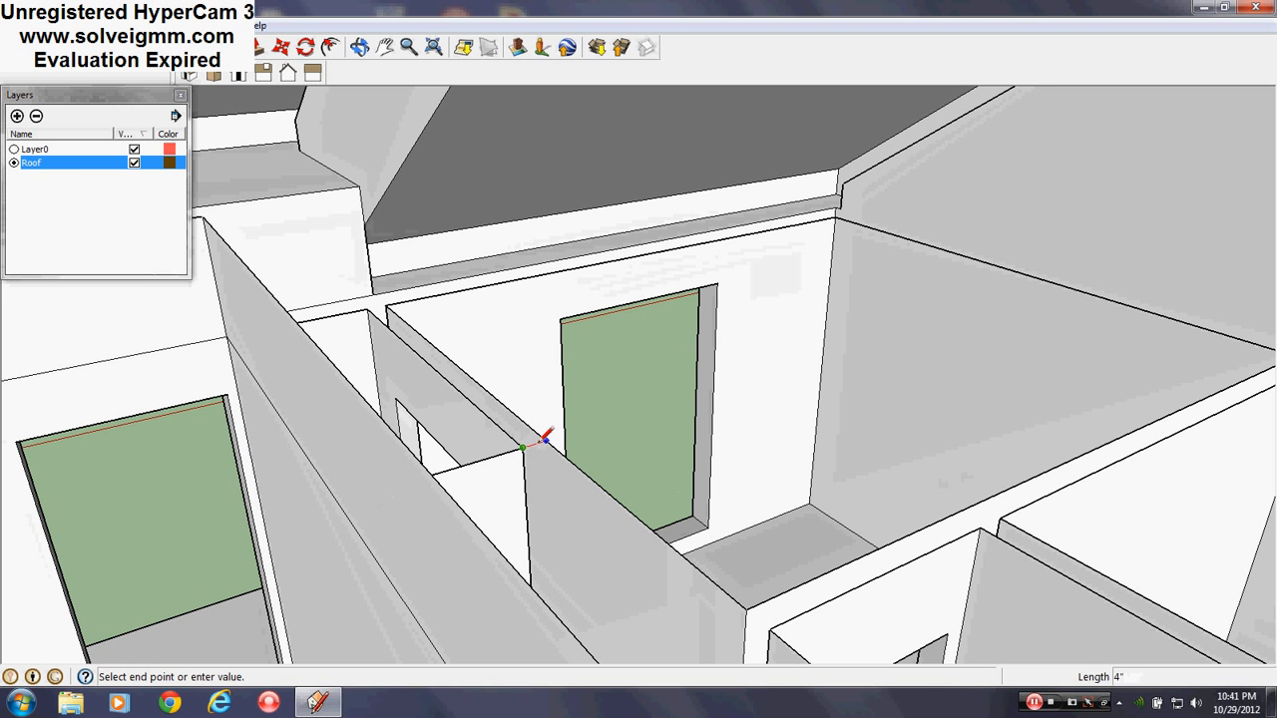
middle_click_drag(552, 479, 778, 530)
middle_click_drag(987, 267, 1253, 253)
middle_click_drag(359, 551, 563, 558, "shift")
key("Escape")
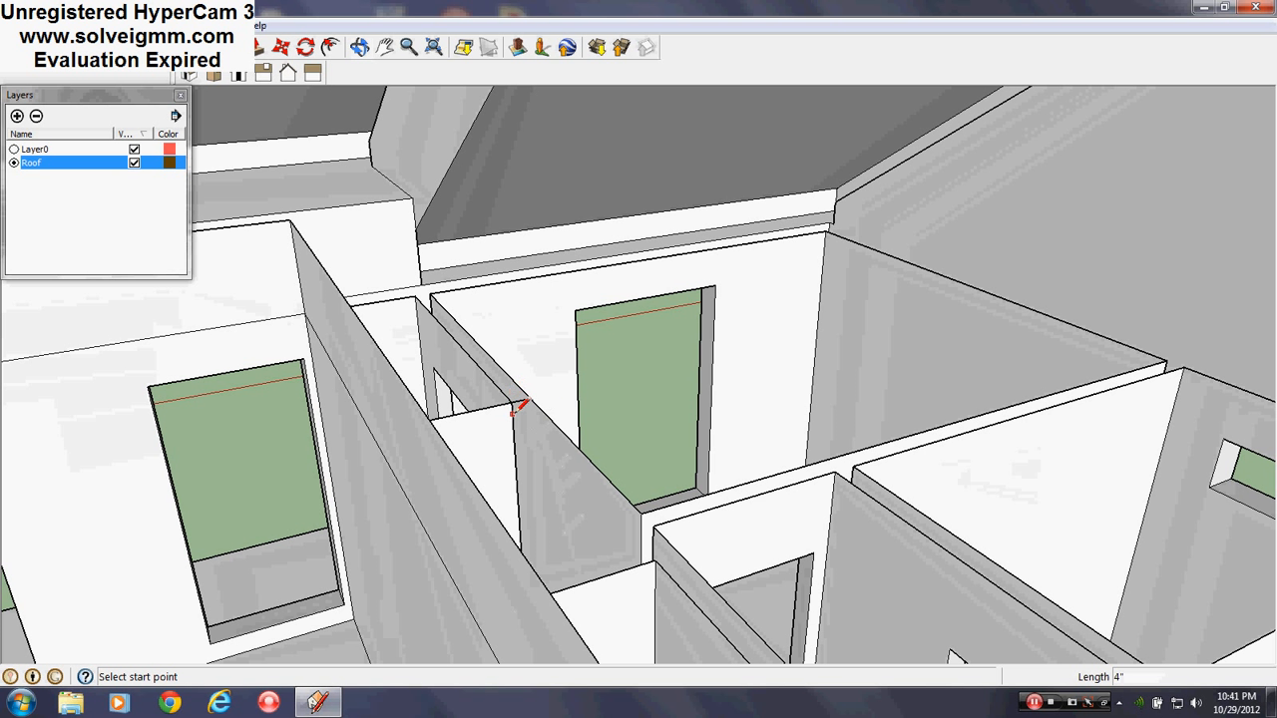
Step: Mark 4" offsets along the green axis from both hallway closets' top corners and connect each to the adjoining wall edge
left_click(511, 402)
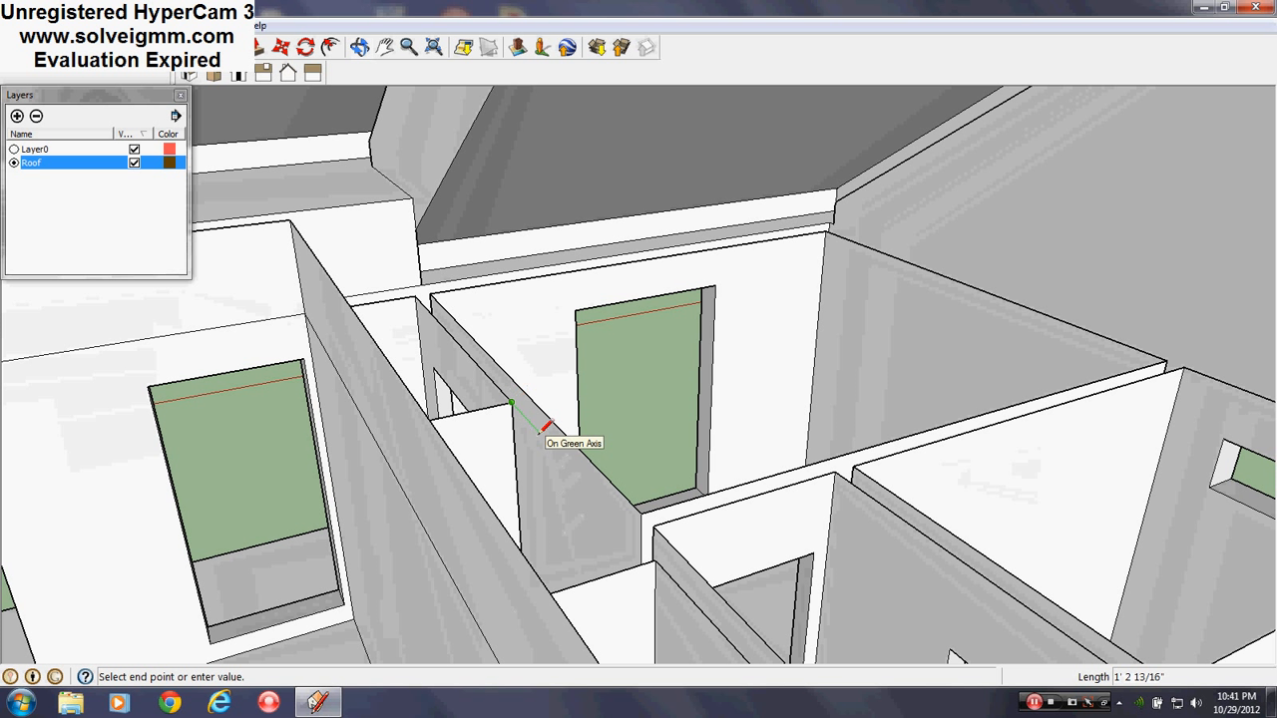
left_click(522, 414)
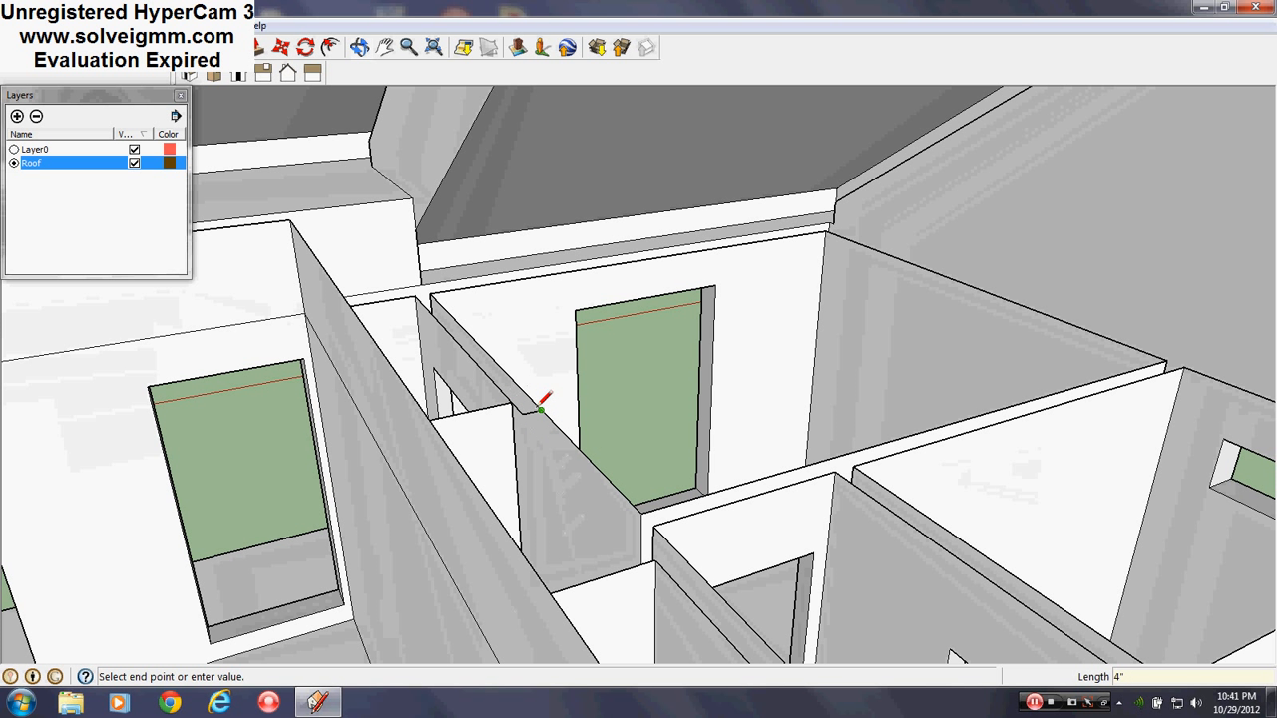
left_click(622, 537)
left_click(657, 558)
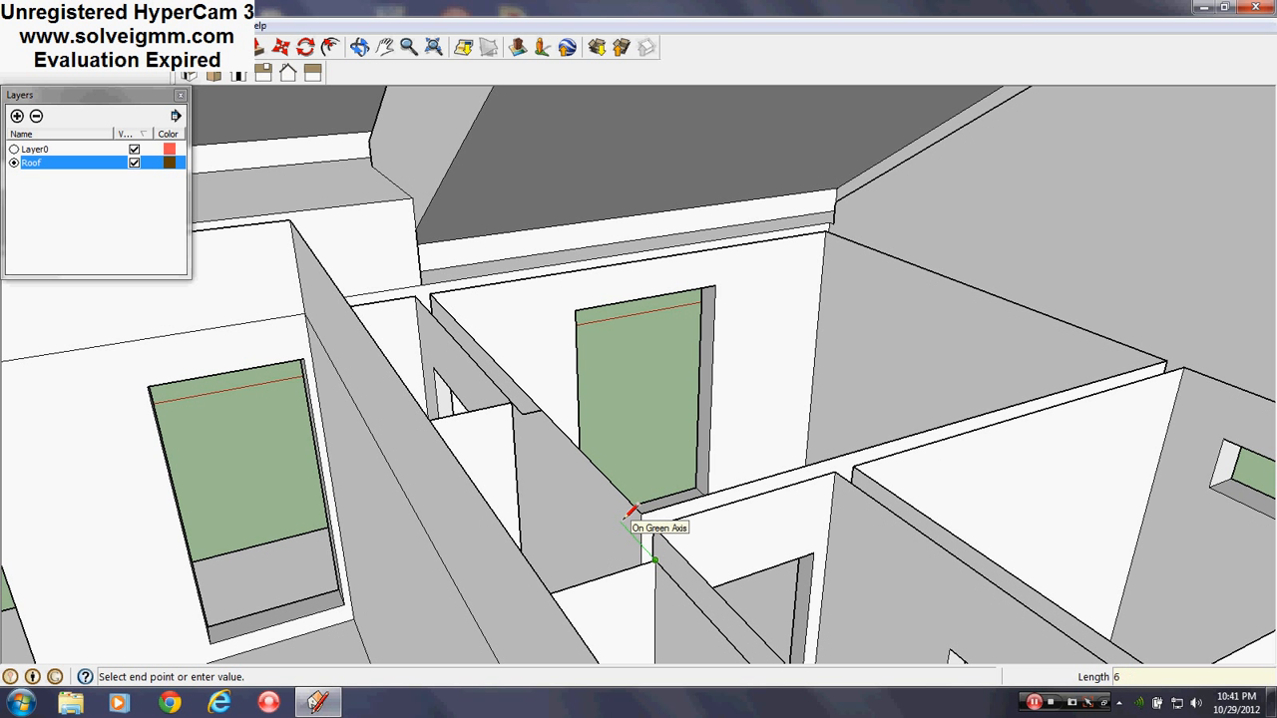
scroll(634, 524, "up", 2)
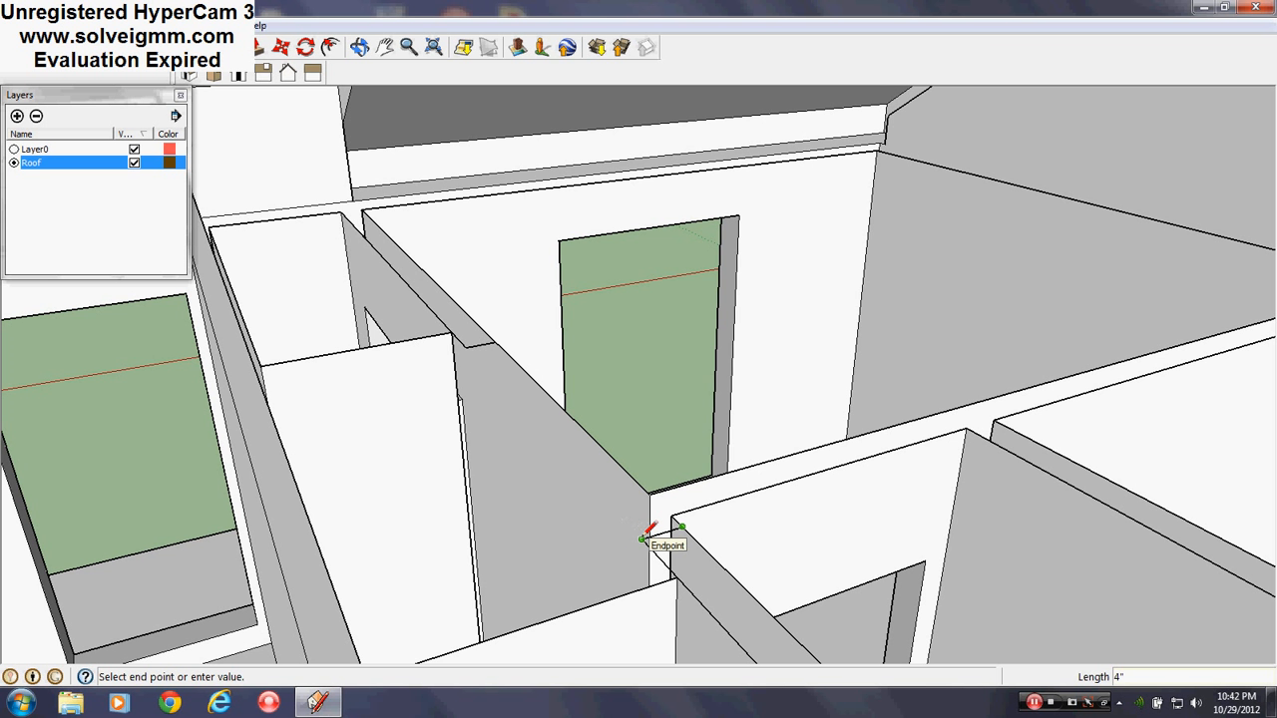
left_click(643, 539)
Step: Draw a vertical line from the offset mark at the nearer hallway closet up through the roof
mouse_move(727, 632)
middle_mouse_down()
mouse_move(567, 589)
mouse_move(764, 642)
mouse_move(732, 576)
mouse_move(767, 564)
mouse_move(784, 449)
middle_mouse_up()
left_click(722, 515)
scroll(768, 564, "down", 1)
scroll(750, 572, "down", 3)
middle_click_drag(766, 323, 744, 491)
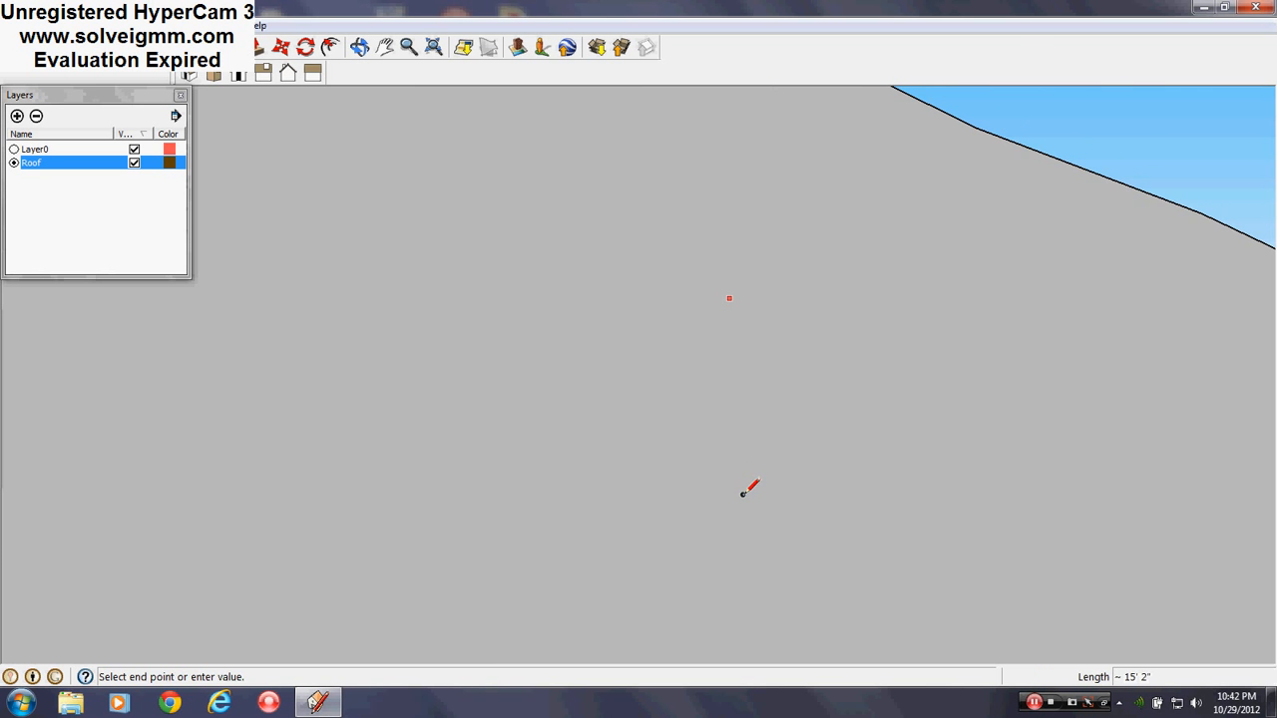
scroll(744, 490, "up", 3)
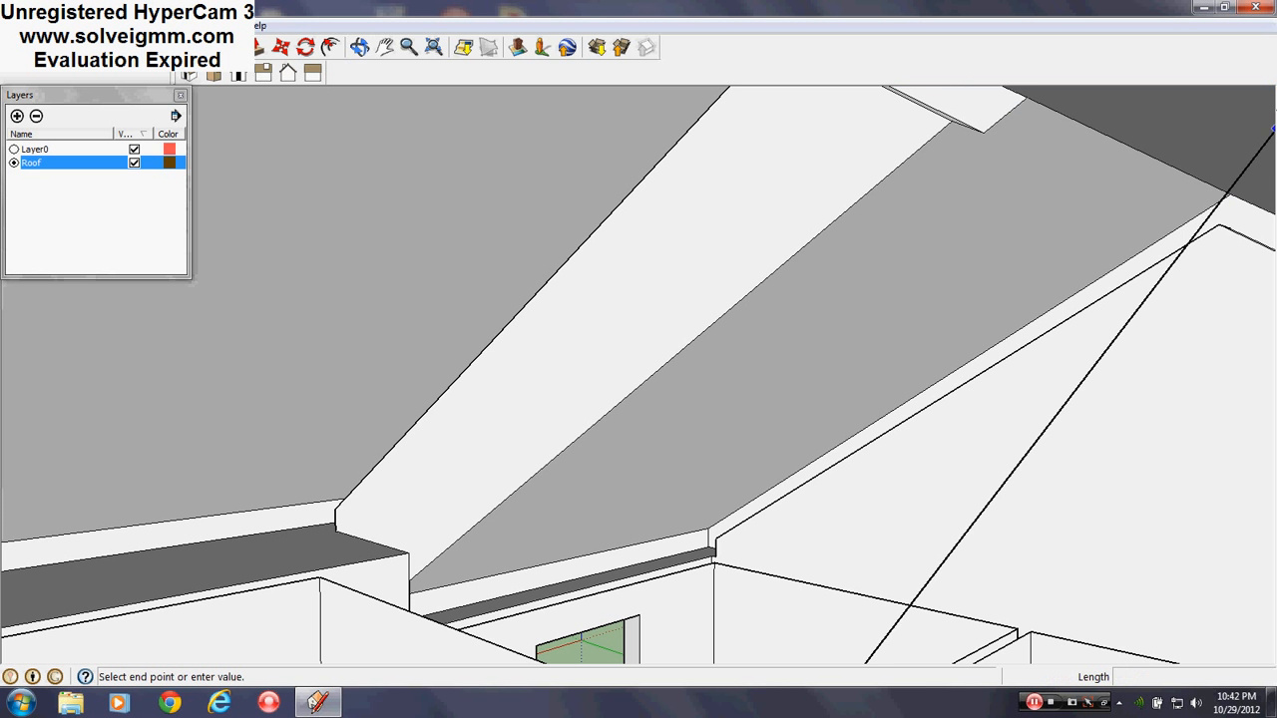
left_click(776, 271)
Step: Draw a second vertical line from the offset mark at the far hallway closet up through the roof
middle_click_drag(607, 469, 642, 502)
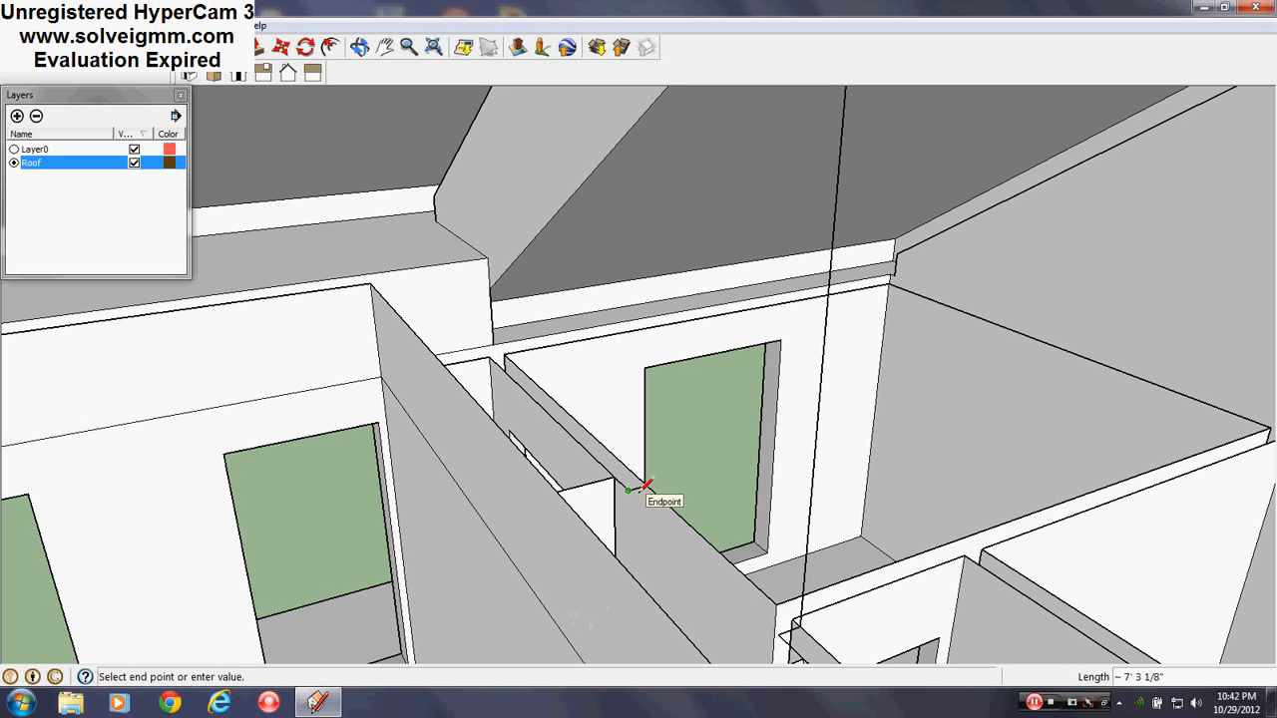
middle_click_drag(492, 585, 662, 465)
middle_click_drag(739, 413, 617, 620)
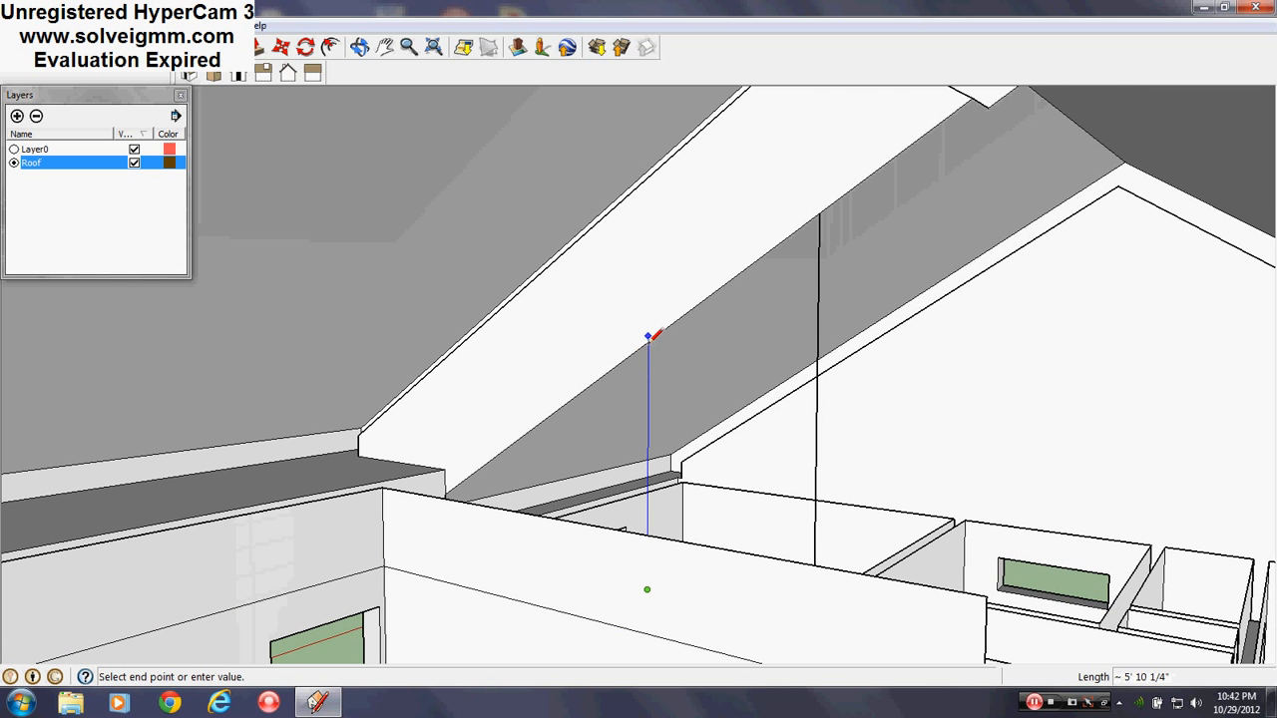
middle_click_drag(644, 532, 532, 511)
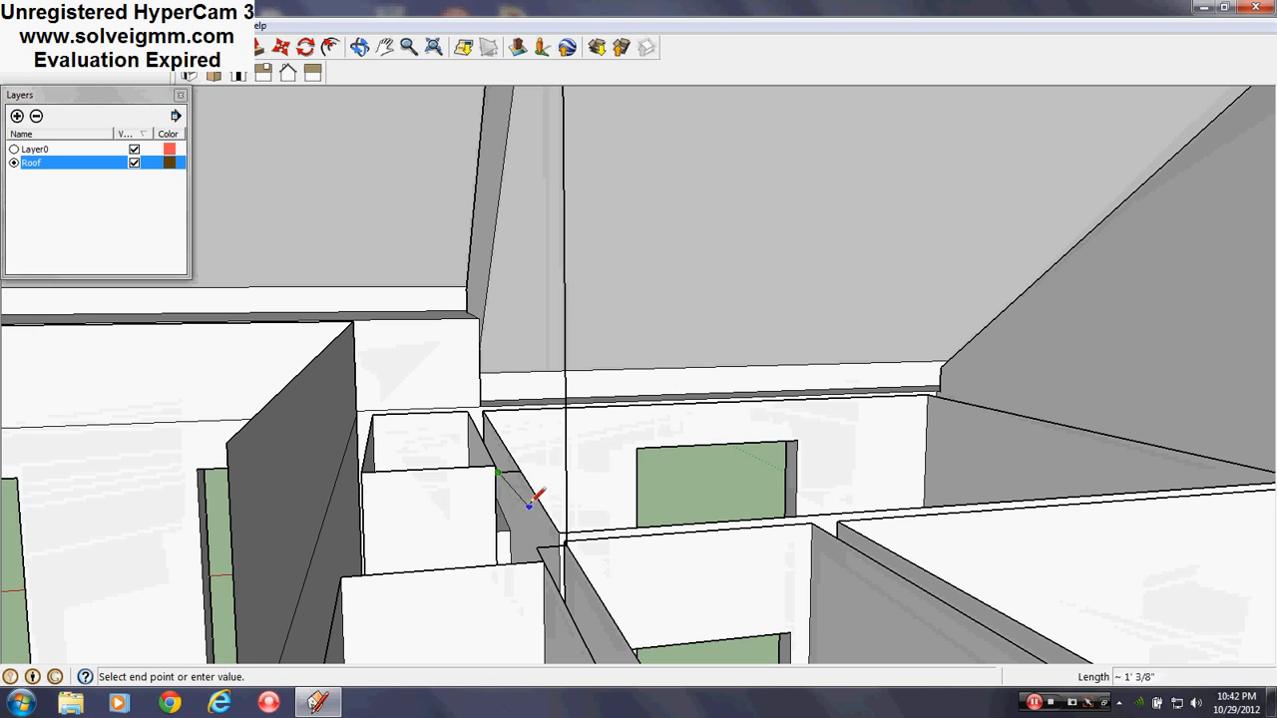
middle_click_drag(448, 502, 584, 542)
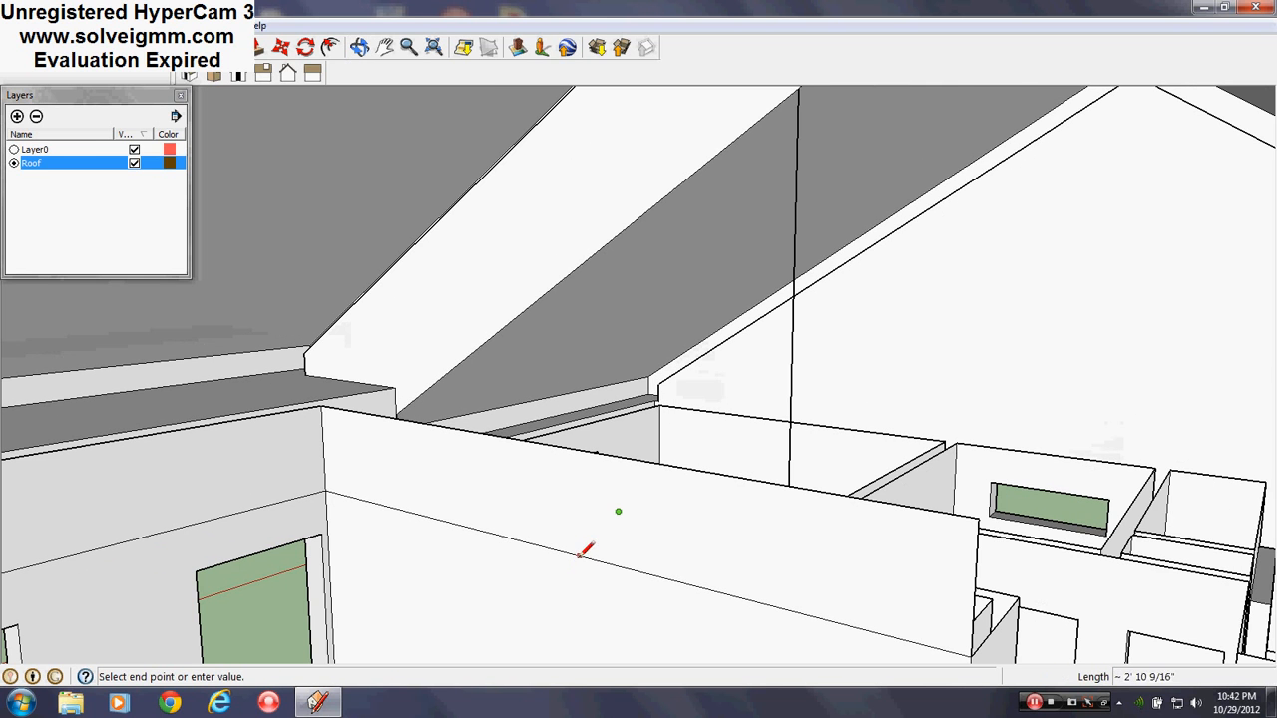
middle_click_drag(620, 590, 399, 678)
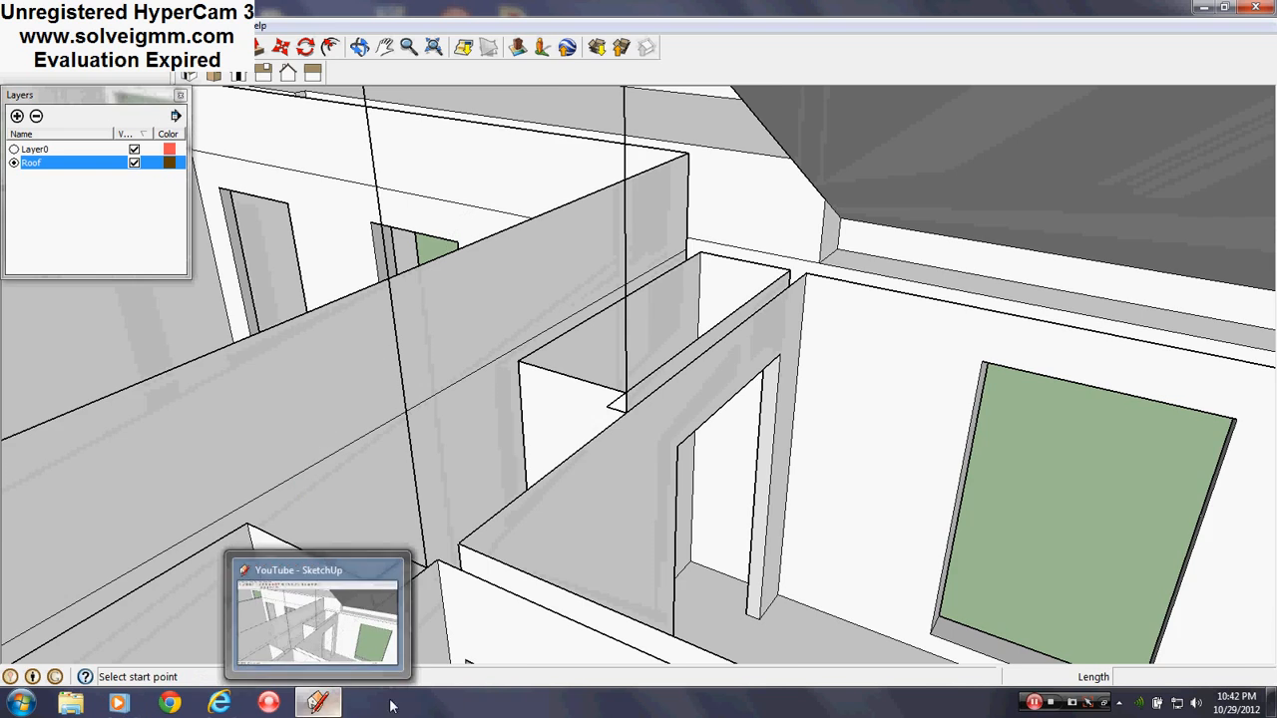
middle_click_drag(513, 561, 631, 544)
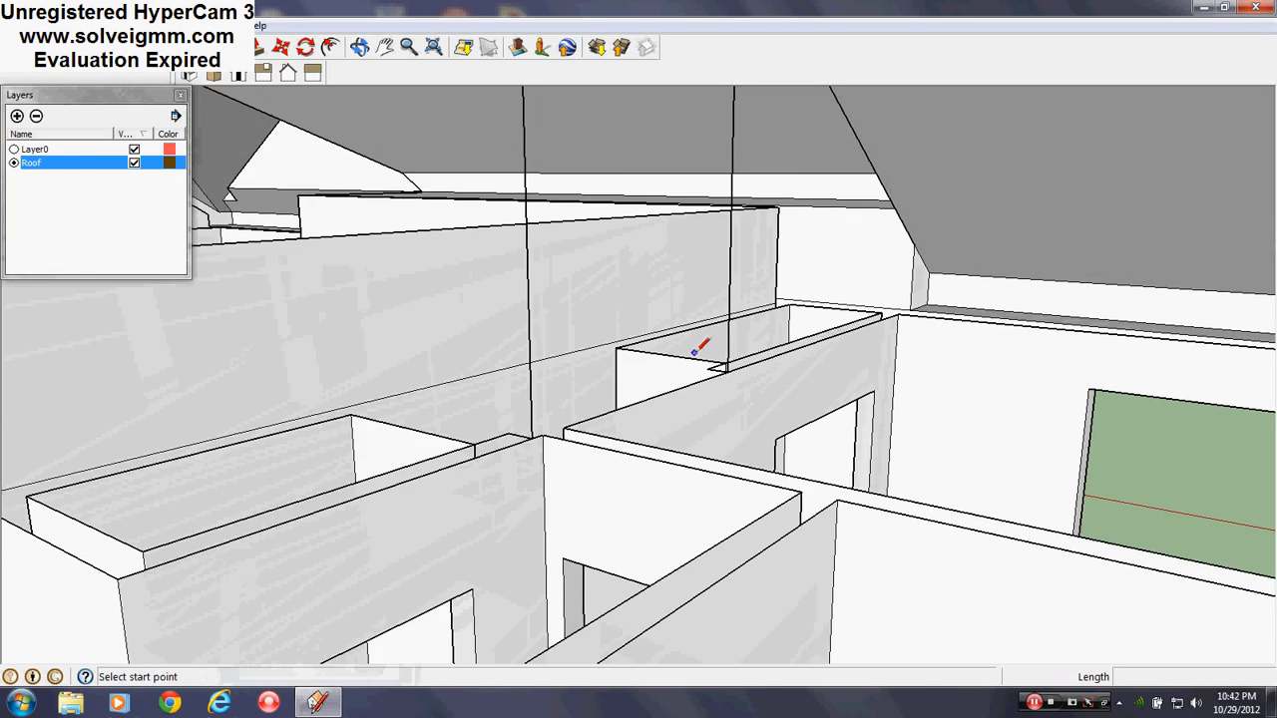
mouse_move(692, 353)
middle_mouse_down("shift")
mouse_move(687, 656)
mouse_move(740, 433)
mouse_move(712, 641)
mouse_move(667, 425)
mouse_move(439, 487)
mouse_move(586, 514)
mouse_move(749, 345)
mouse_move(712, 259)
mouse_move(721, 353)
mouse_move(675, 472)
mouse_move(599, 467)
mouse_move(541, 370)
mouse_move(536, 322)
mouse_move(576, 319)
mouse_move(581, 485)
mouse_move(782, 319)
mouse_move(557, 148)
mouse_move(632, 313)
mouse_move(477, 461)
middle_mouse_up("shift")
Step: Draw a vertical line about 6' 10 7/8" long from the lower roof's edge on the gable wall up past the peak
scroll(588, 512, "up", 3)
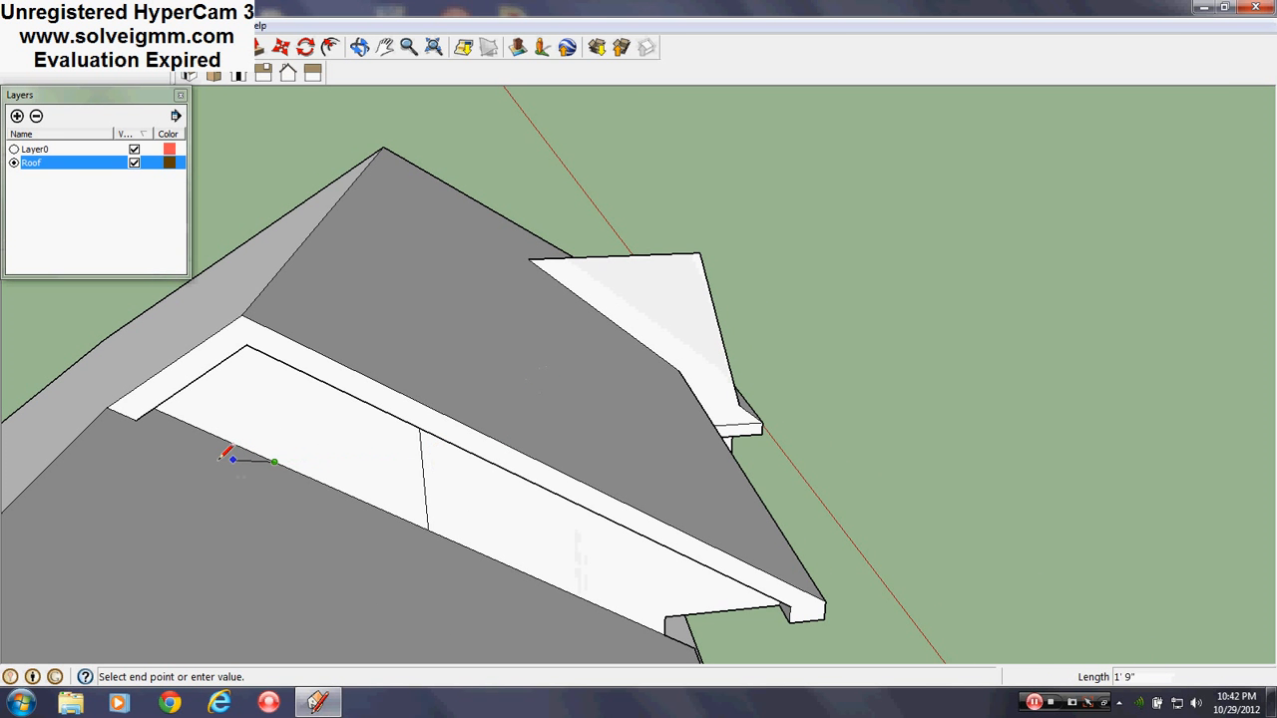
scroll(442, 402, "up", 5)
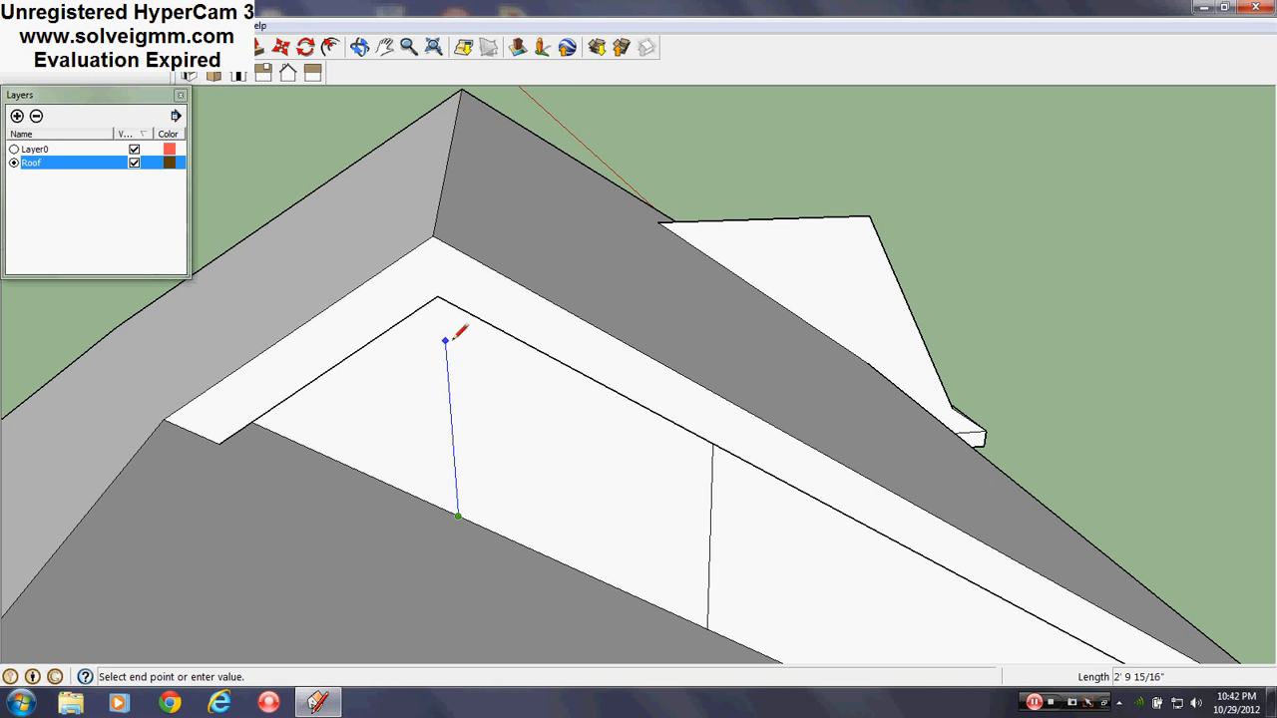
middle_click_drag(458, 332, 461, 287)
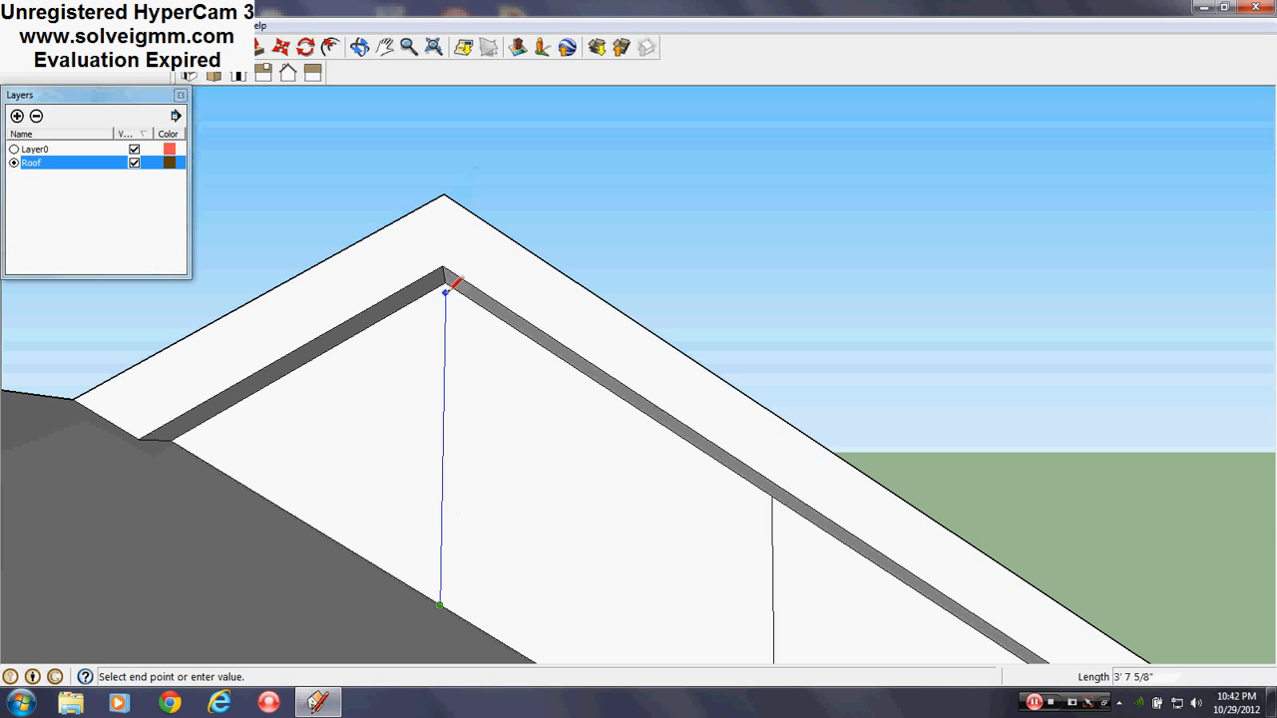
middle_click_drag(456, 289, 480, 377)
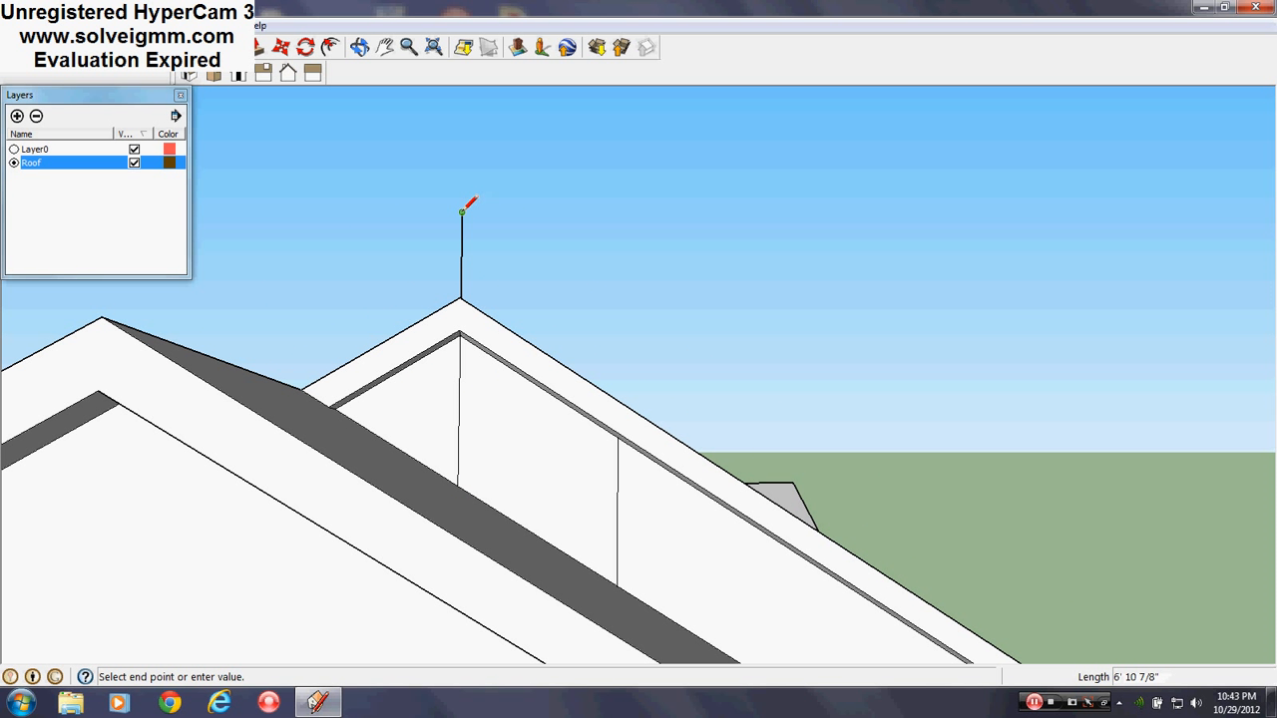
Step: Measure the hallway's width with a trial line along the red axis from the nearer vertical line to the opposite wall
middle_click_drag(504, 476, 778, 513)
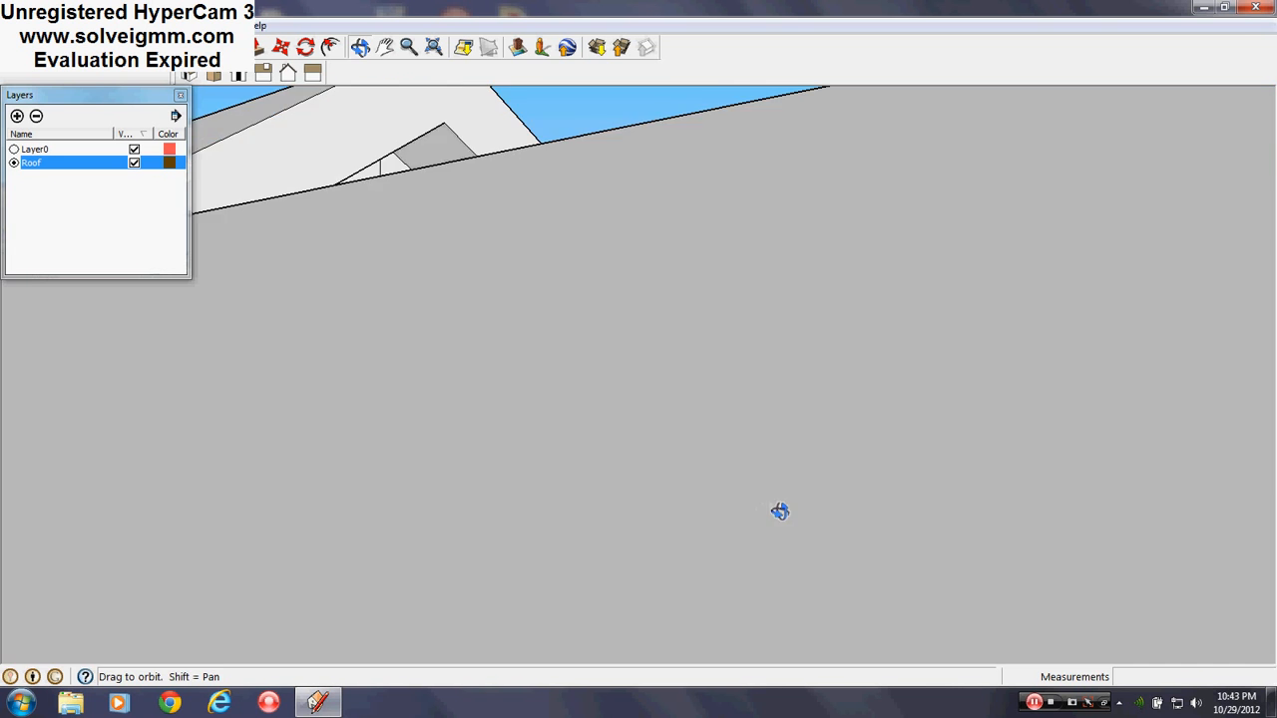
middle_click_drag(393, 353, 481, 216)
middle_click_drag(613, 623, 686, 354, "shift")
scroll(342, 617, "up", 1)
middle_click_drag(434, 586, 470, 644)
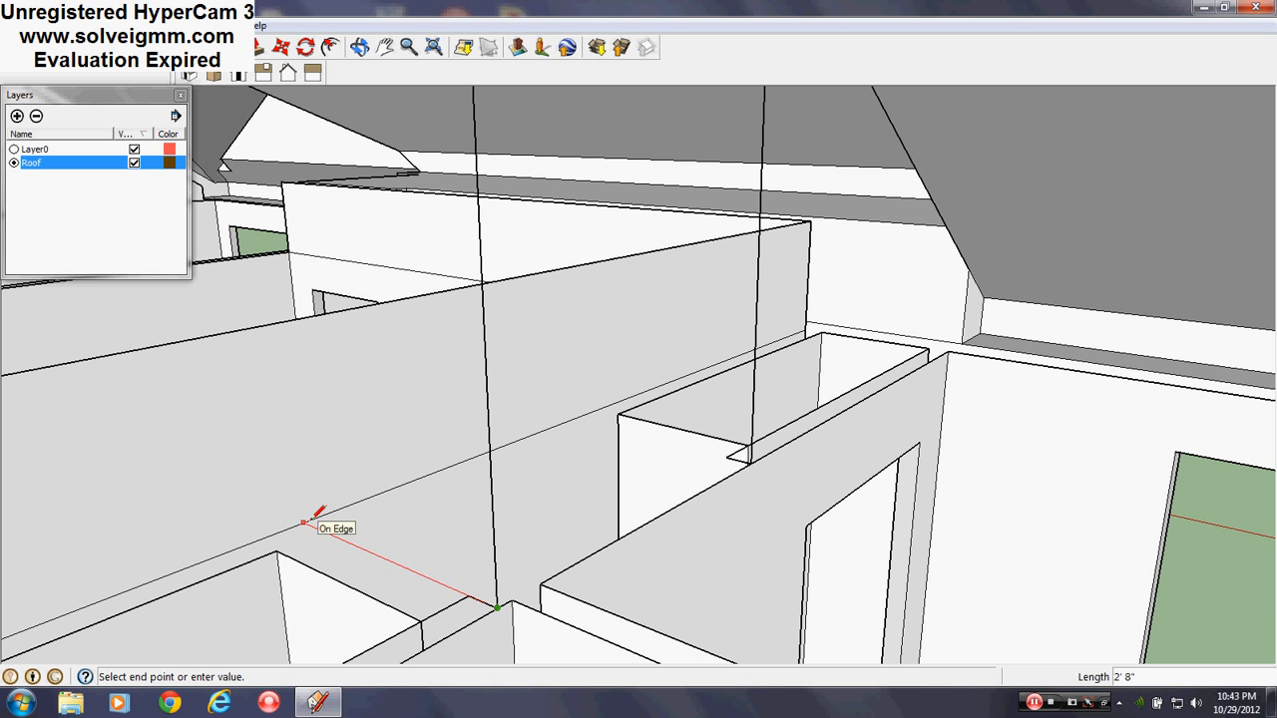
key("Escape")
Step: Erase the vertical lines inside the house and the small offset marks on the hallway closet walls
key("e")
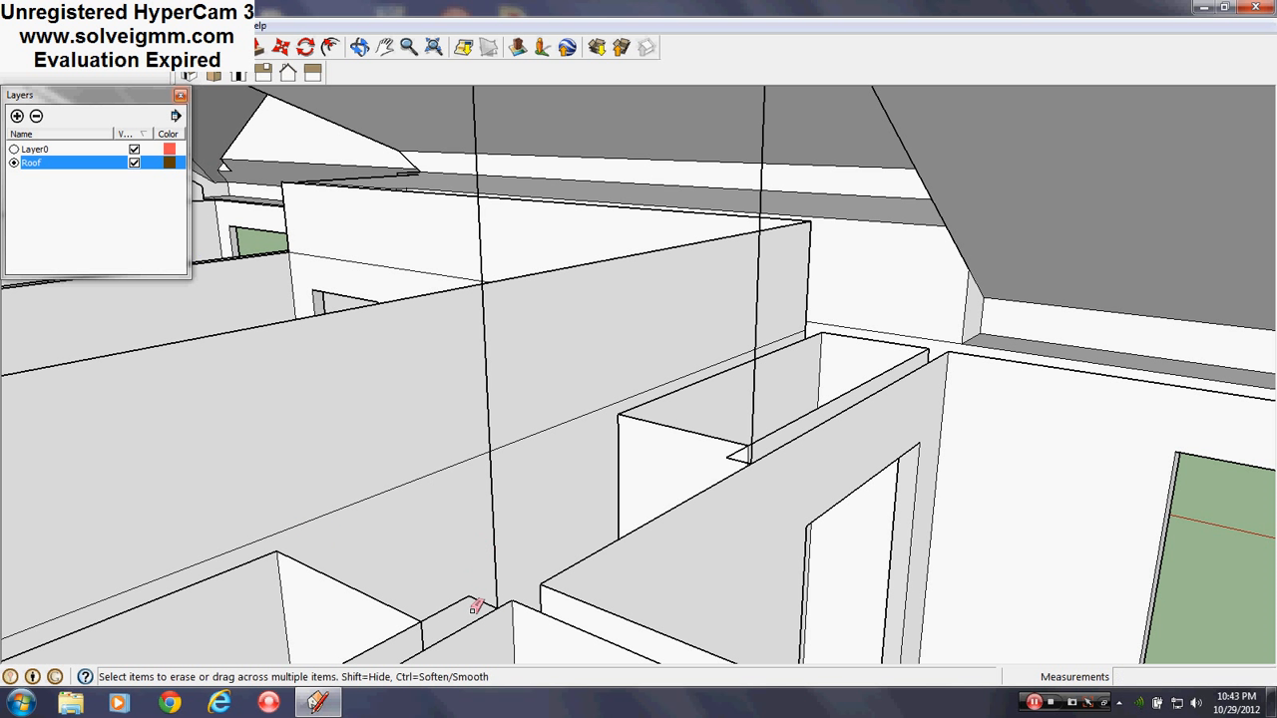
left_click(495, 585)
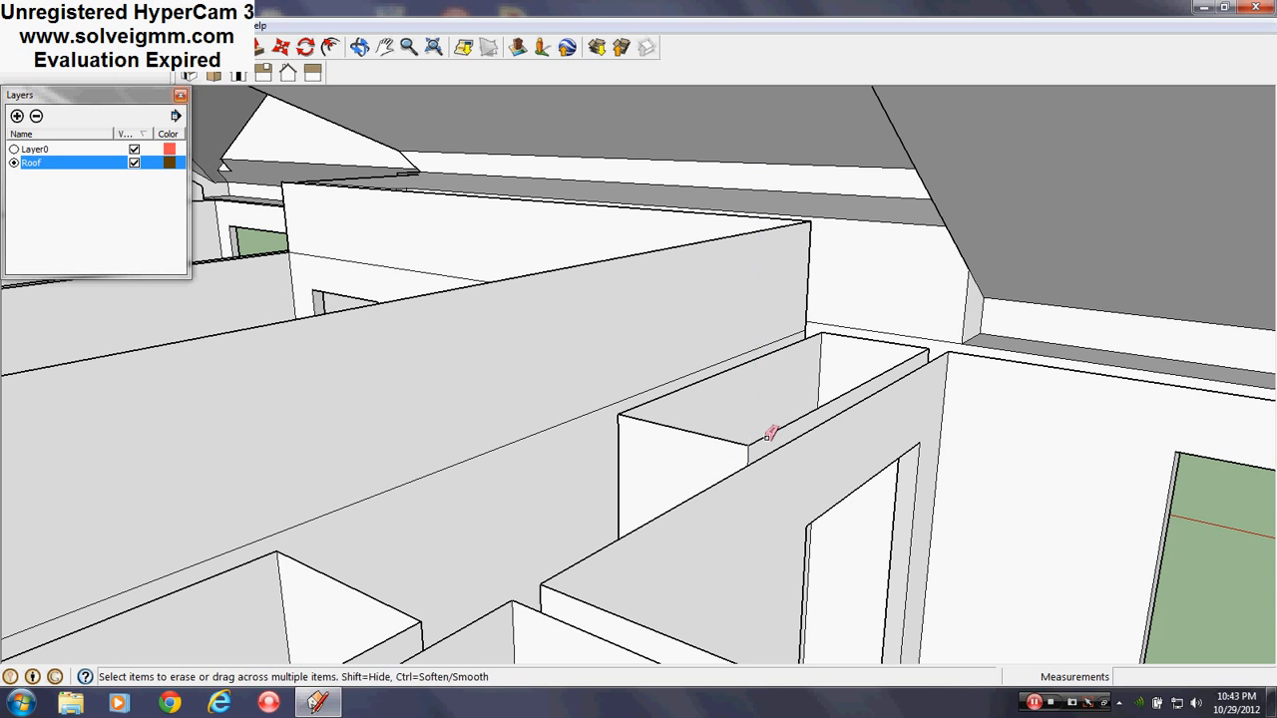
Step: Draw a vertical line about 8' 5 5/8" long above the second mark on the gable wall, extending past the roof
middle_click_drag(770, 435, 669, 527)
scroll(538, 493, "up", 2)
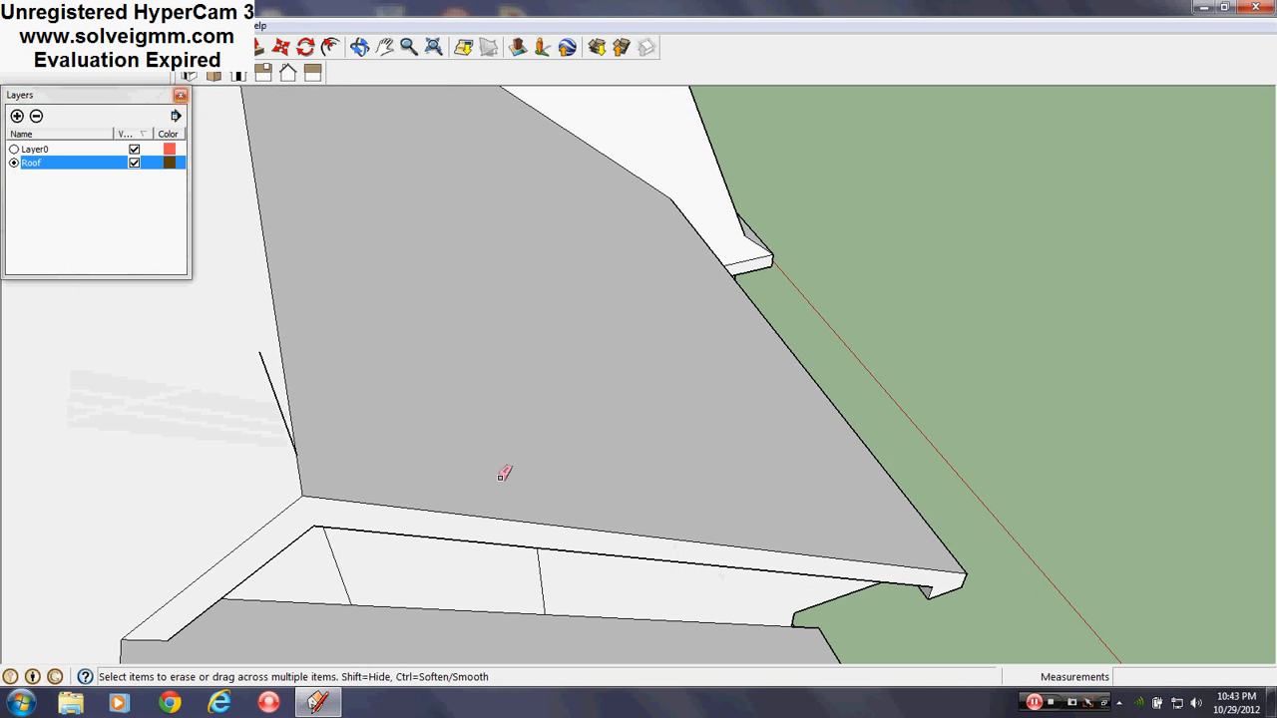
middle_click_drag(503, 475, 380, 289)
key("r")
key("l")
left_click(644, 332)
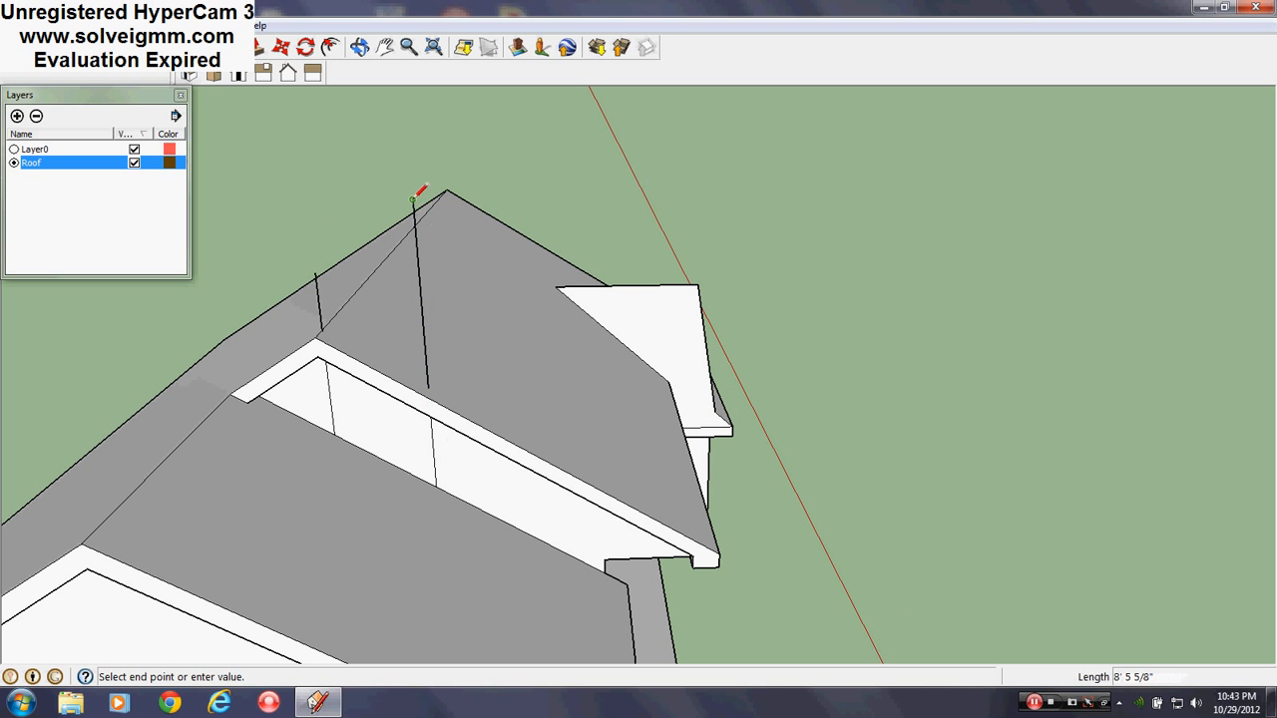
Step: Examine where the vertical lines meet the roof and ridge, zooming in from above and from the front of the house
scroll(370, 276, "up", 10)
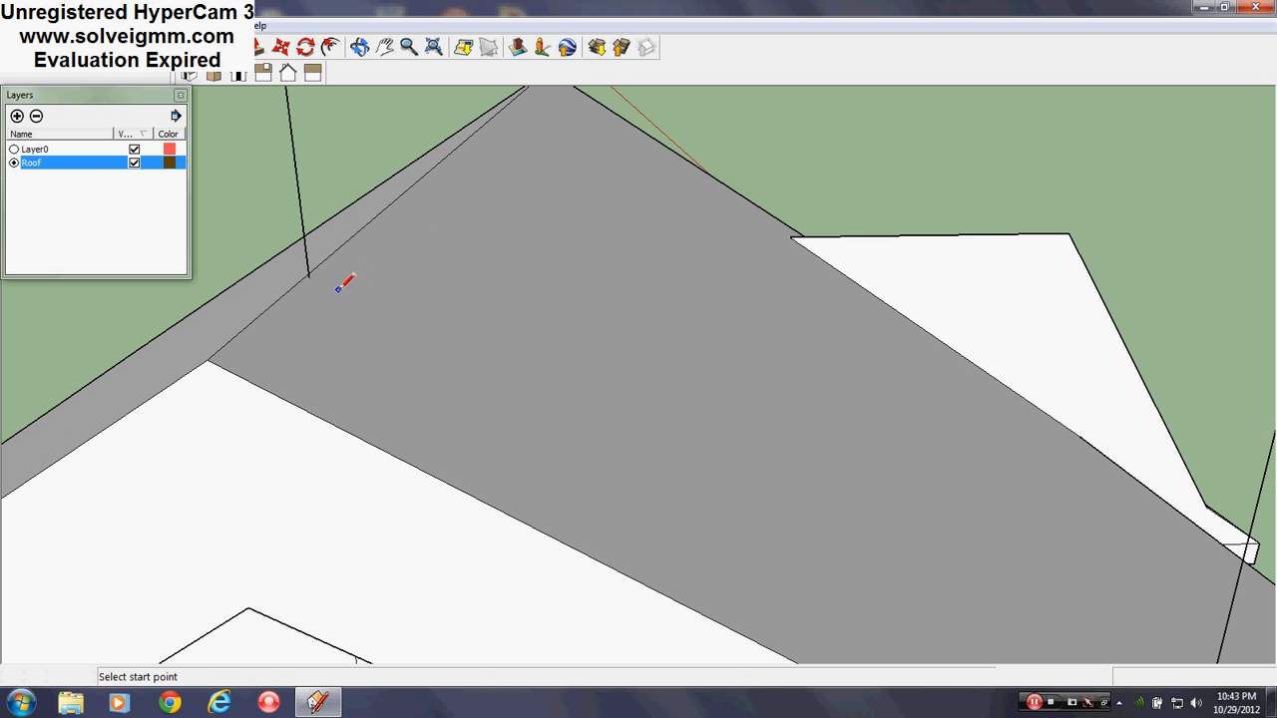
scroll(285, 287, "down", 6)
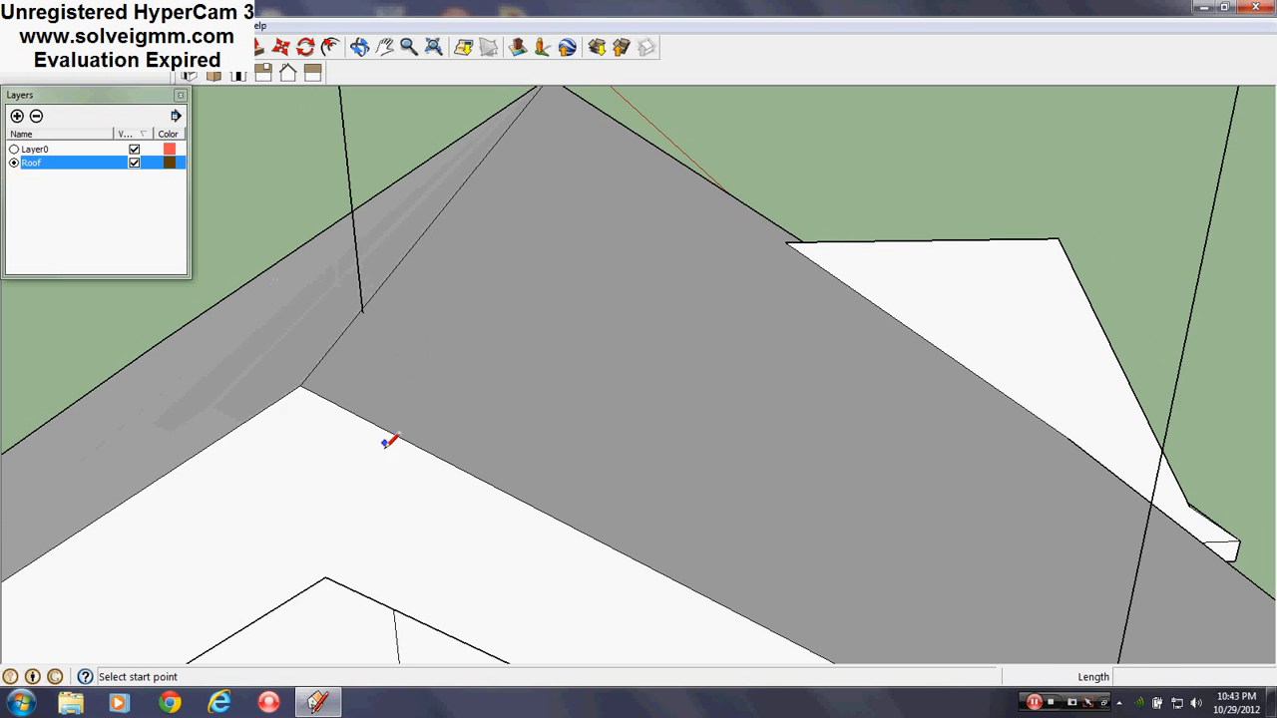
scroll(417, 525, "down", 4)
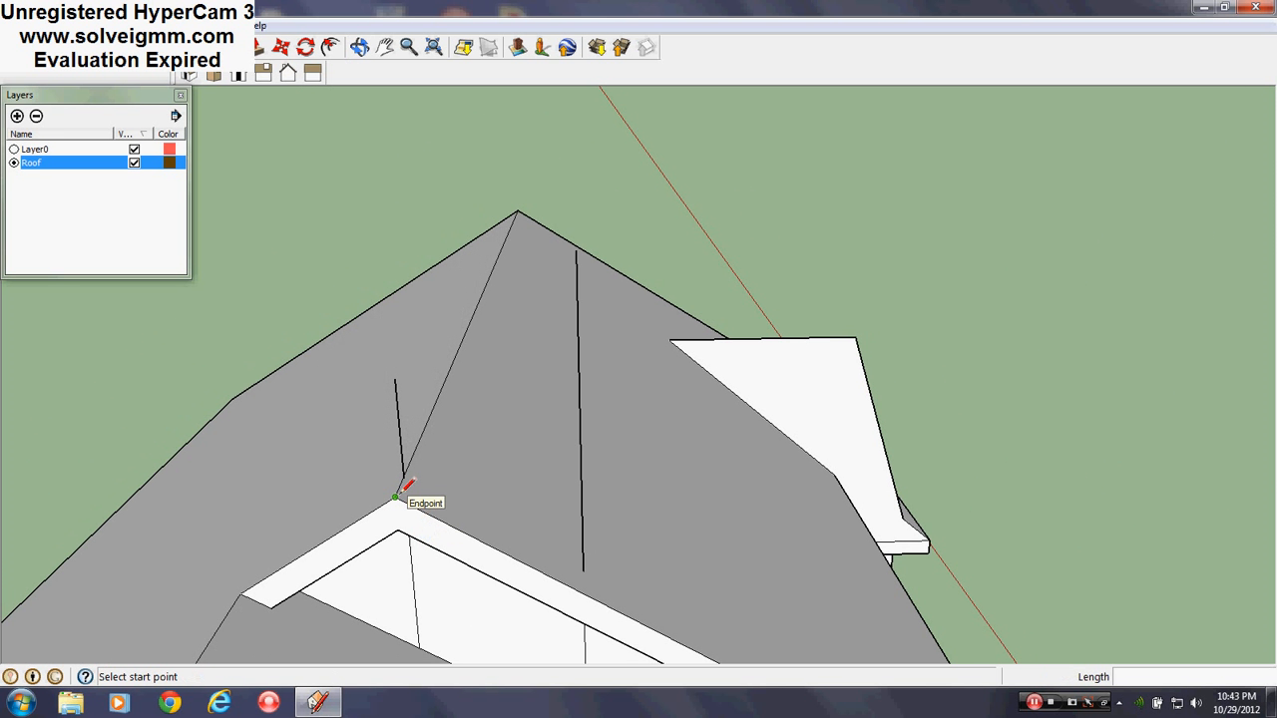
scroll(401, 487, "up", 1)
scroll(402, 436, "down", 3)
mouse_move(558, 518)
middle_mouse_down()
mouse_move(478, 470)
mouse_move(444, 387)
mouse_move(400, 374)
mouse_move(572, 289)
middle_mouse_up()
scroll(448, 385, "down", 4)
scroll(523, 358, "up", 3)
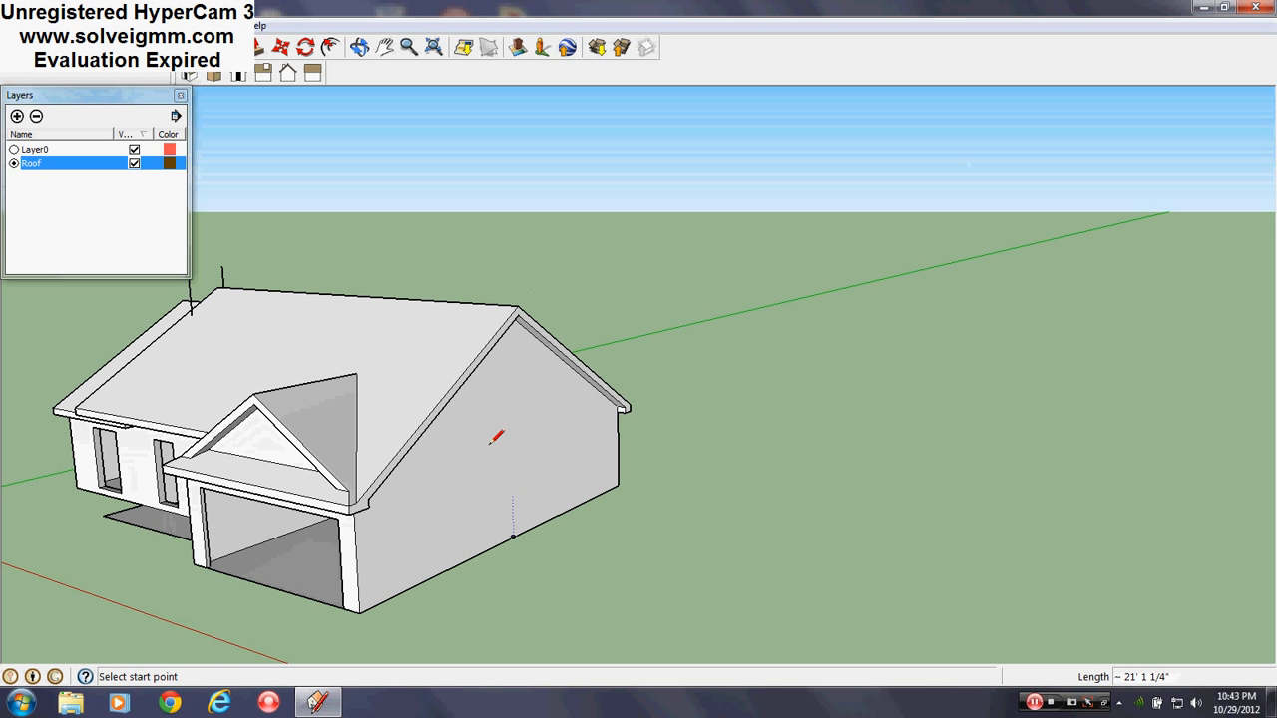
middle_click_drag(339, 362, 929, 356)
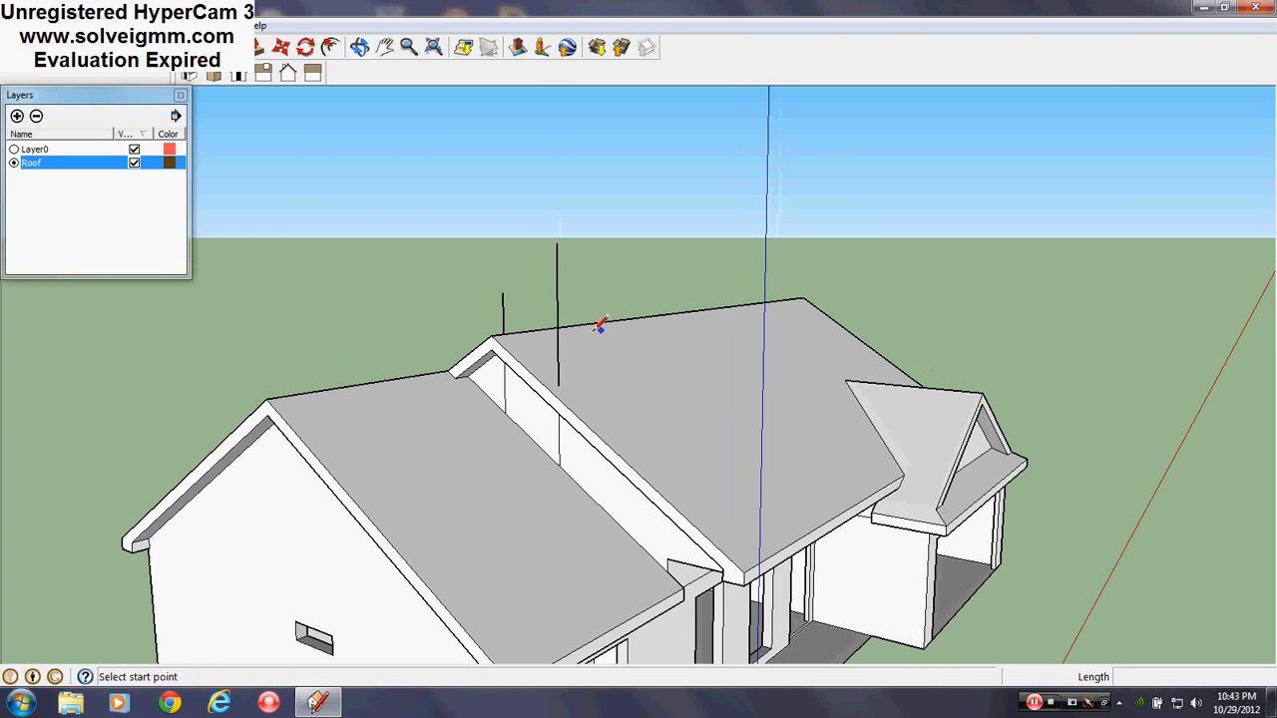
scroll(504, 339, "up", 5)
scroll(508, 284, "up", 6)
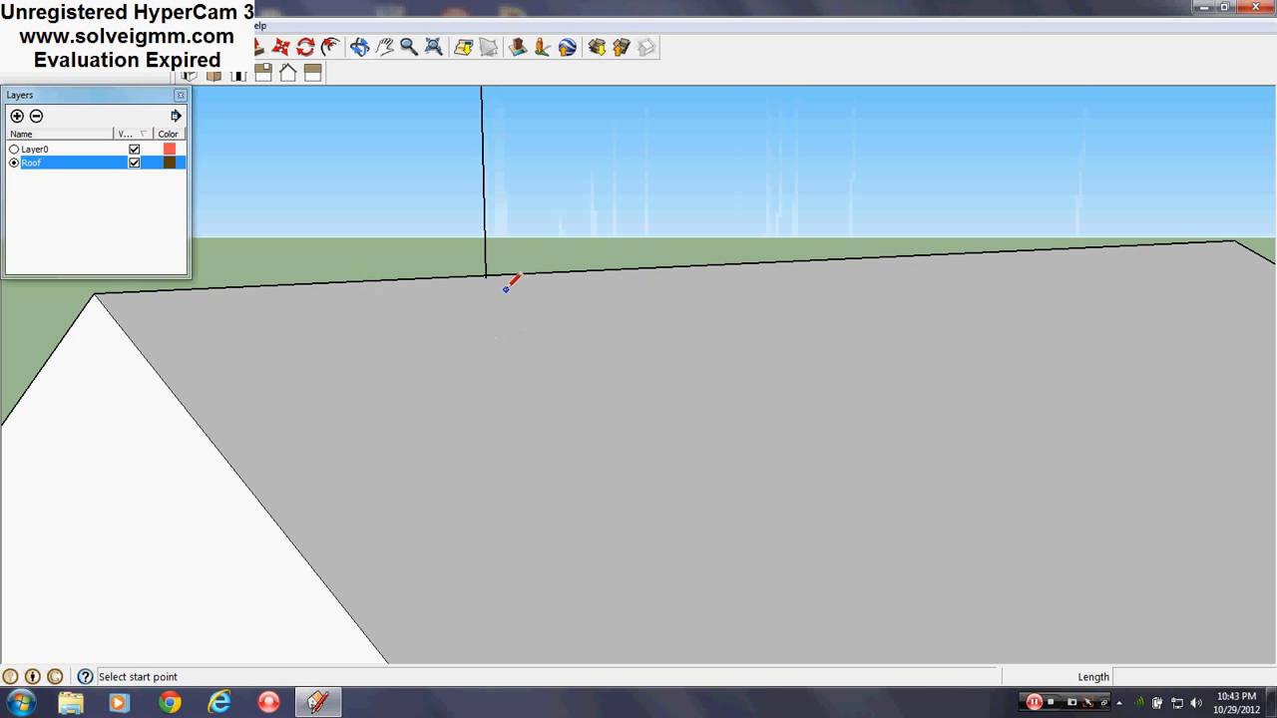
scroll(479, 271, "down", 6)
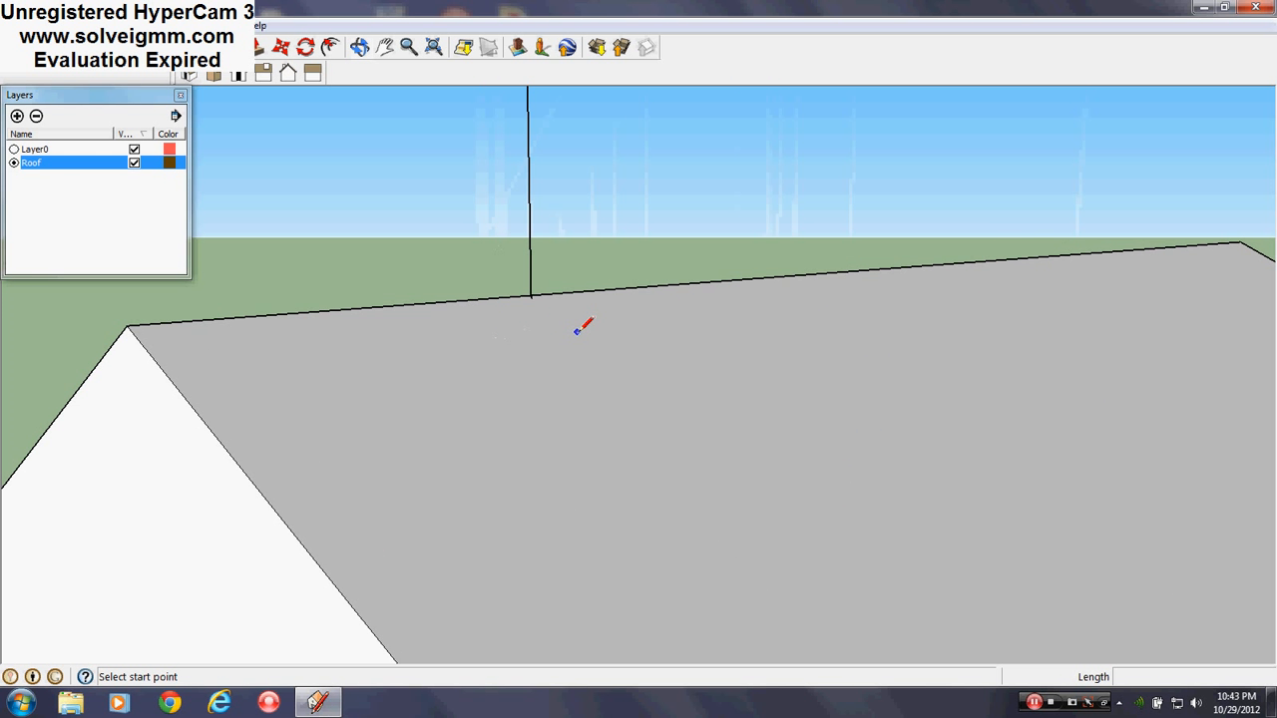
Step: Draw a 2' vertical line up from the gable peak and continue it horizontally above the ridge past the first vertical line
left_click(425, 370)
scroll(436, 312, "down", 2)
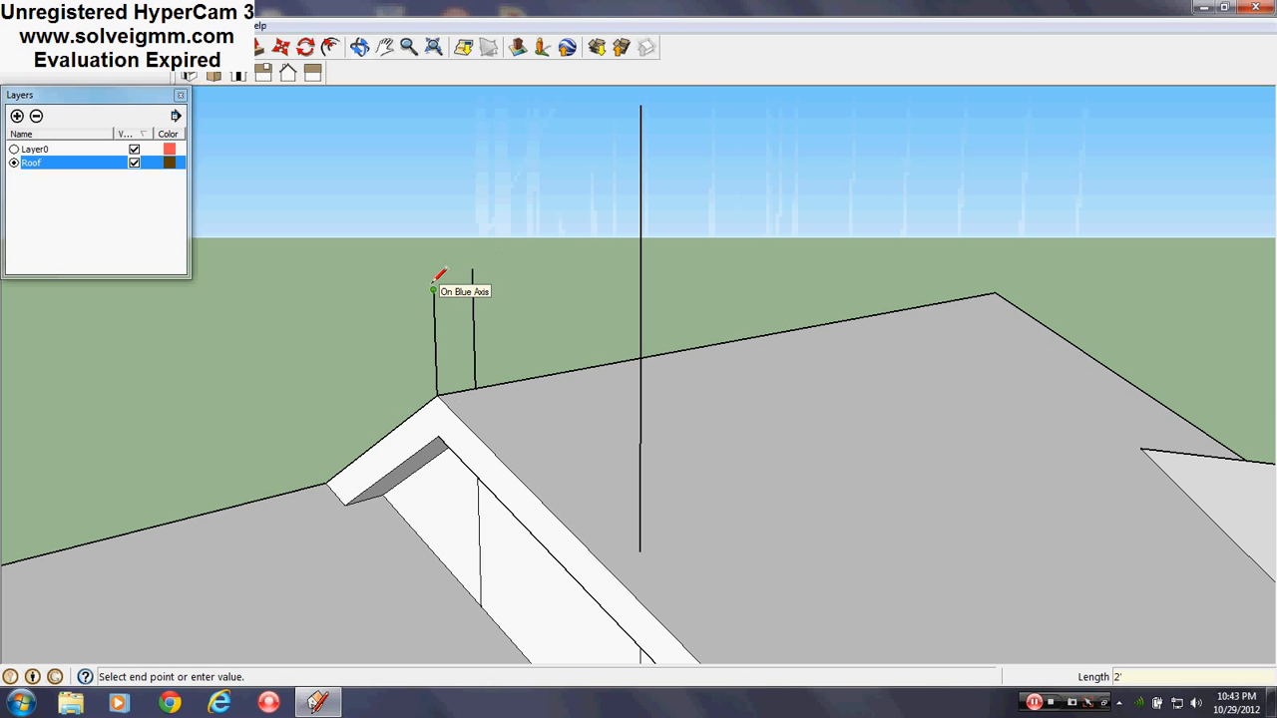
left_click(537, 290)
Step: Draw a line from where the line above the ridge crosses the first vertical, extending past the second vertical to close a face
scroll(463, 427, "up", 1)
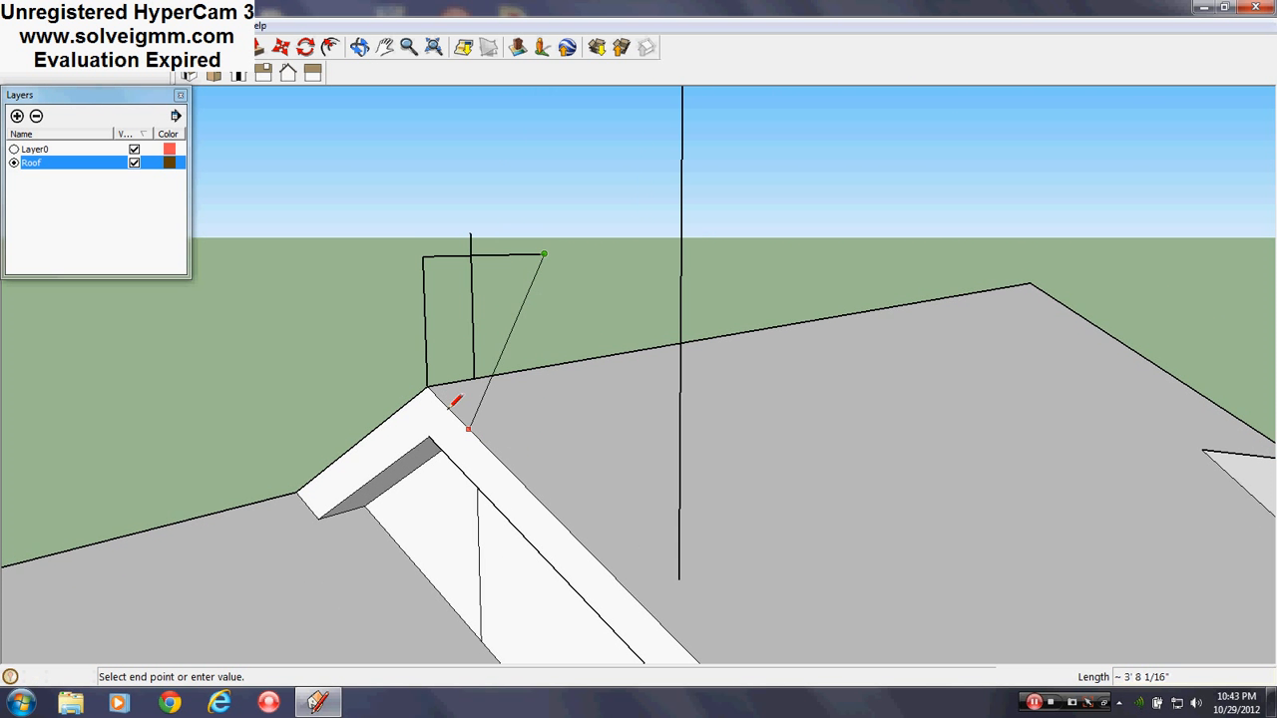
middle_click_drag(445, 415, 714, 709)
middle_click_drag(568, 405, 493, 351)
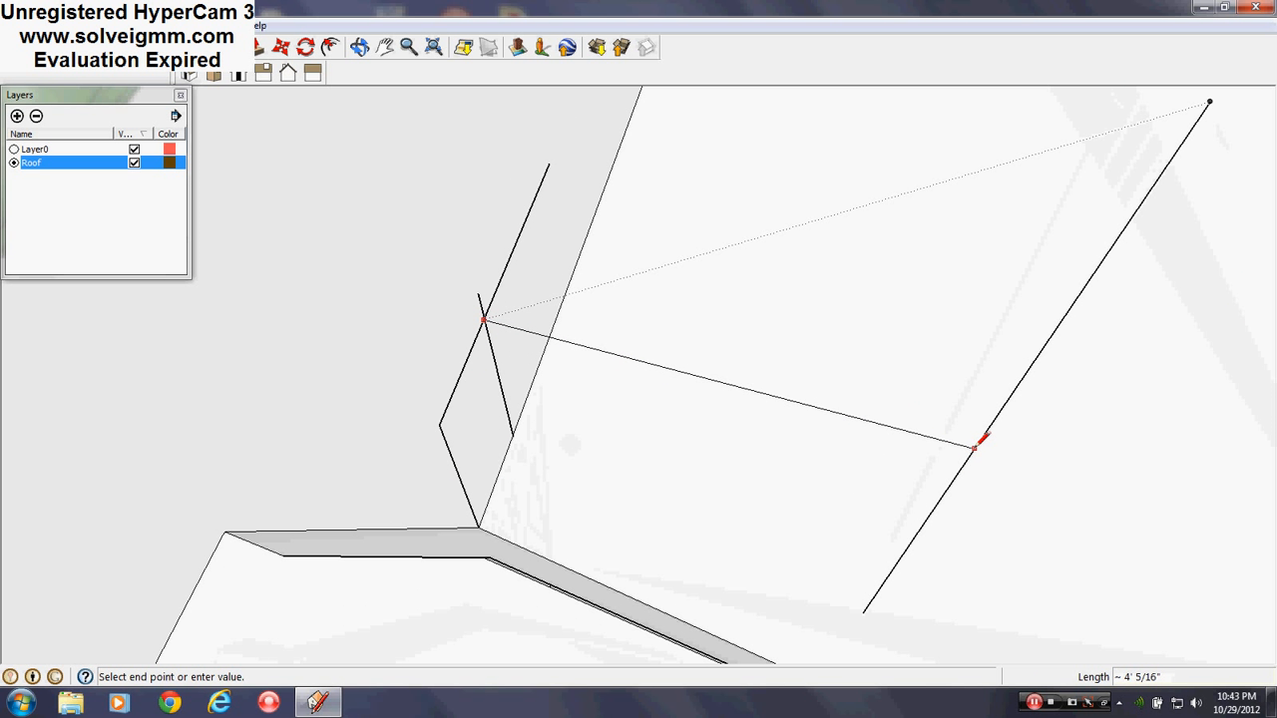
left_click(1086, 447)
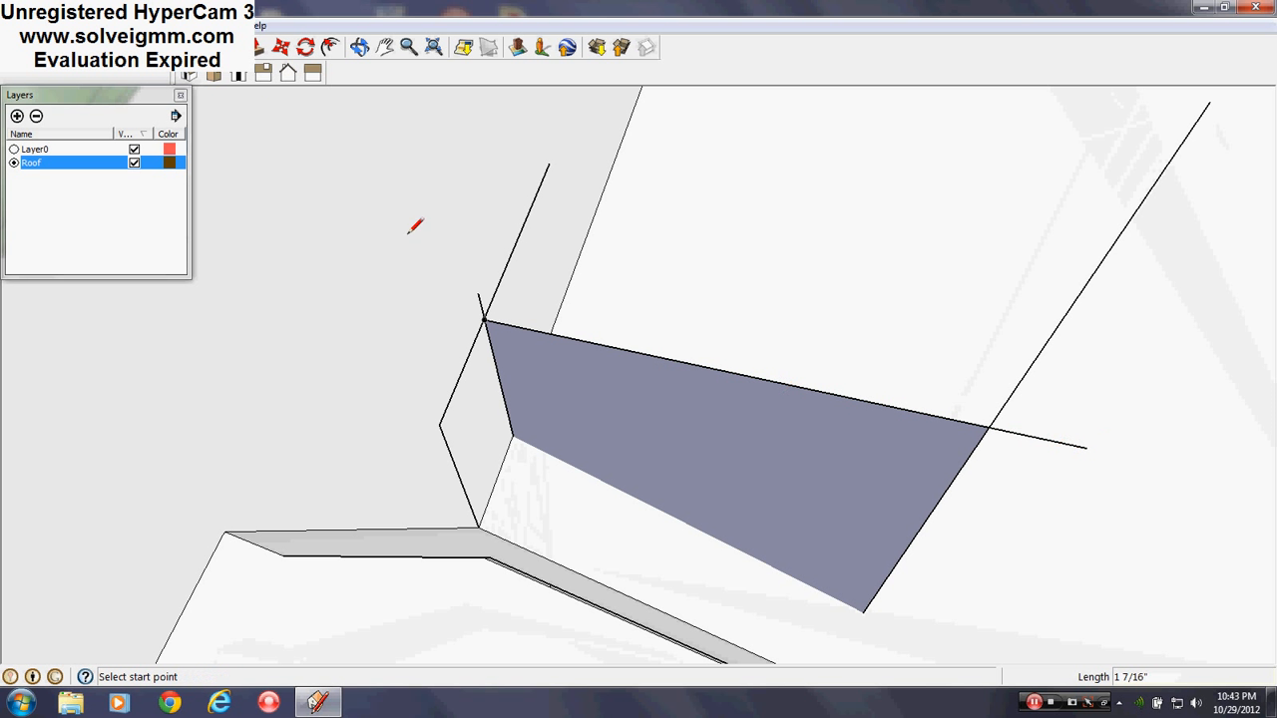
Step: Erase the construction lines that extend beyond the upright face, including the connection to the gable peak and the overhanging line ends
key("e")
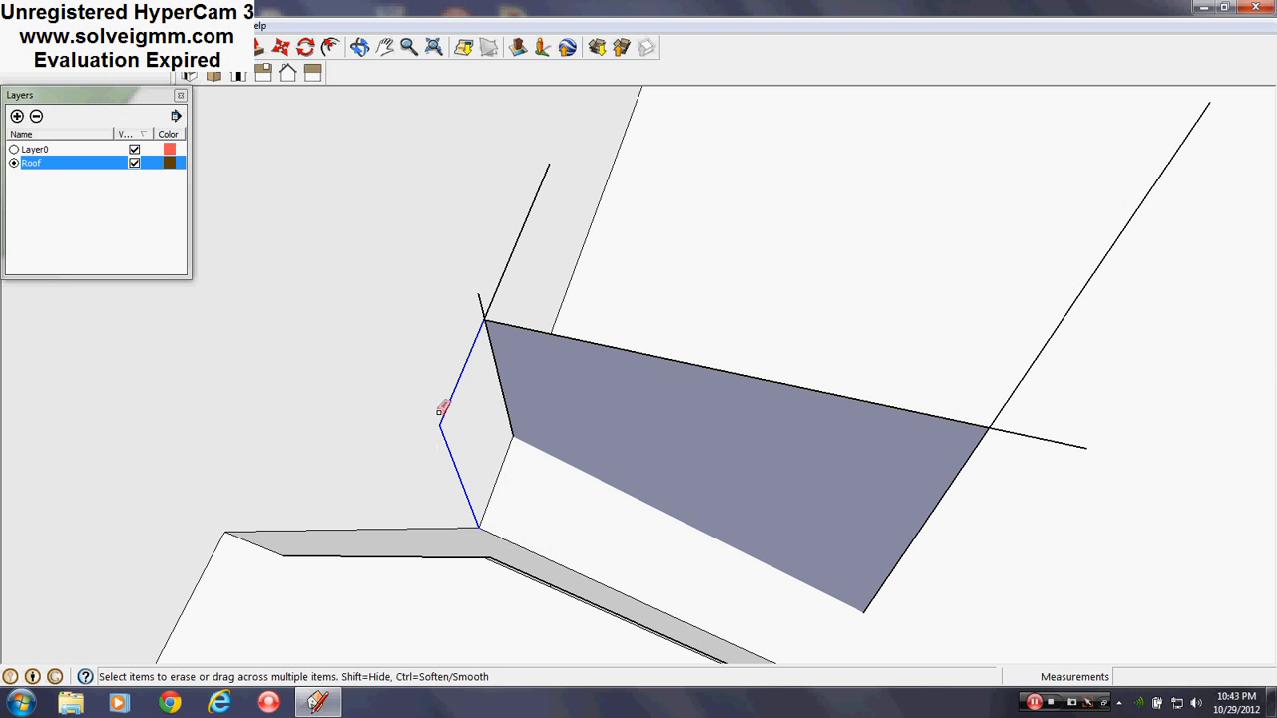
scroll(473, 313, "up", 5)
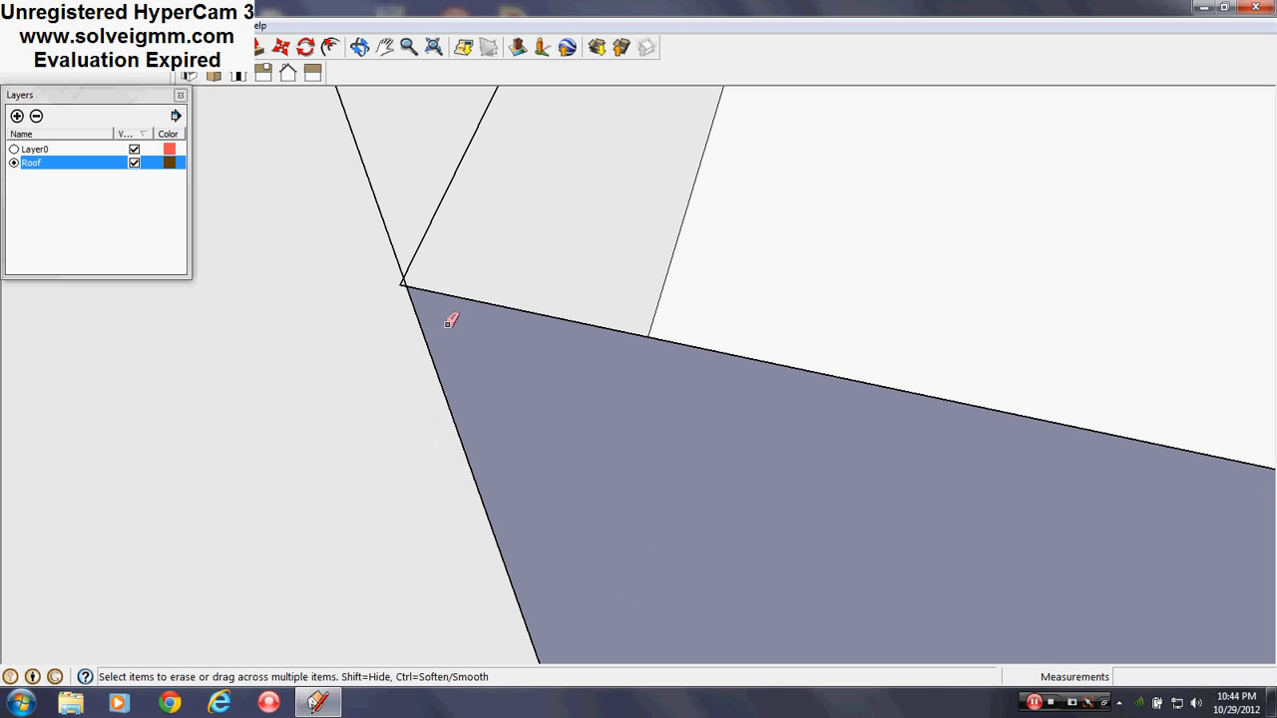
scroll(394, 259, "down", 2)
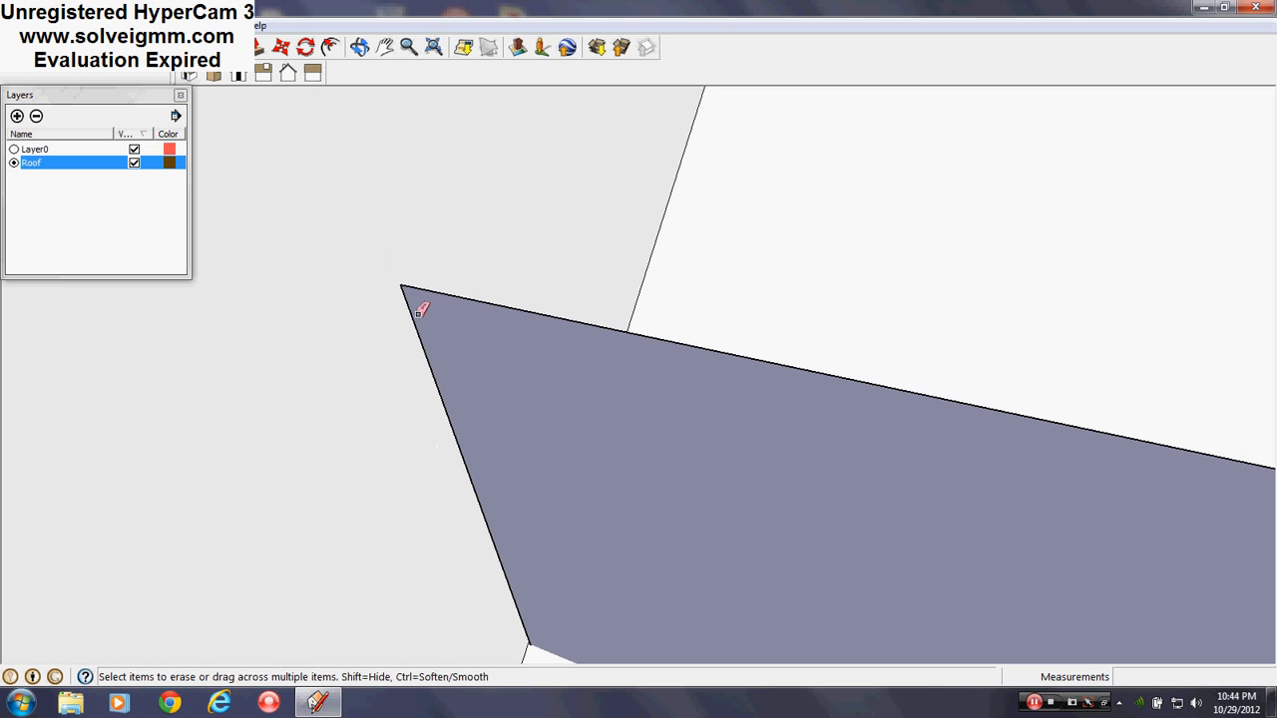
mouse_move(422, 303)
middle_mouse_down()
mouse_move(408, 363)
mouse_move(465, 342)
middle_mouse_up()
scroll(465, 342, "down", 3)
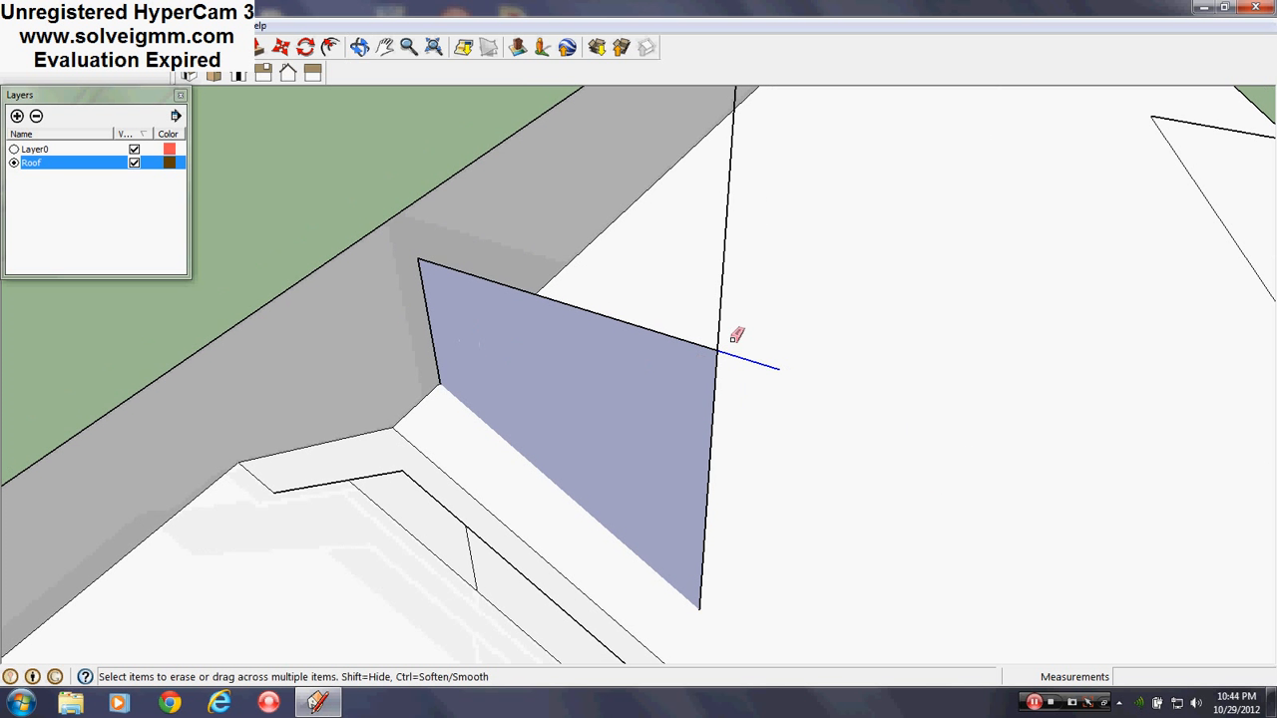
Step: Erase the two vertical lines on the gable wall beneath the roof overhang
mouse_move(666, 337)
middle_mouse_down()
mouse_move(630, 496)
mouse_move(773, 509)
middle_mouse_up()
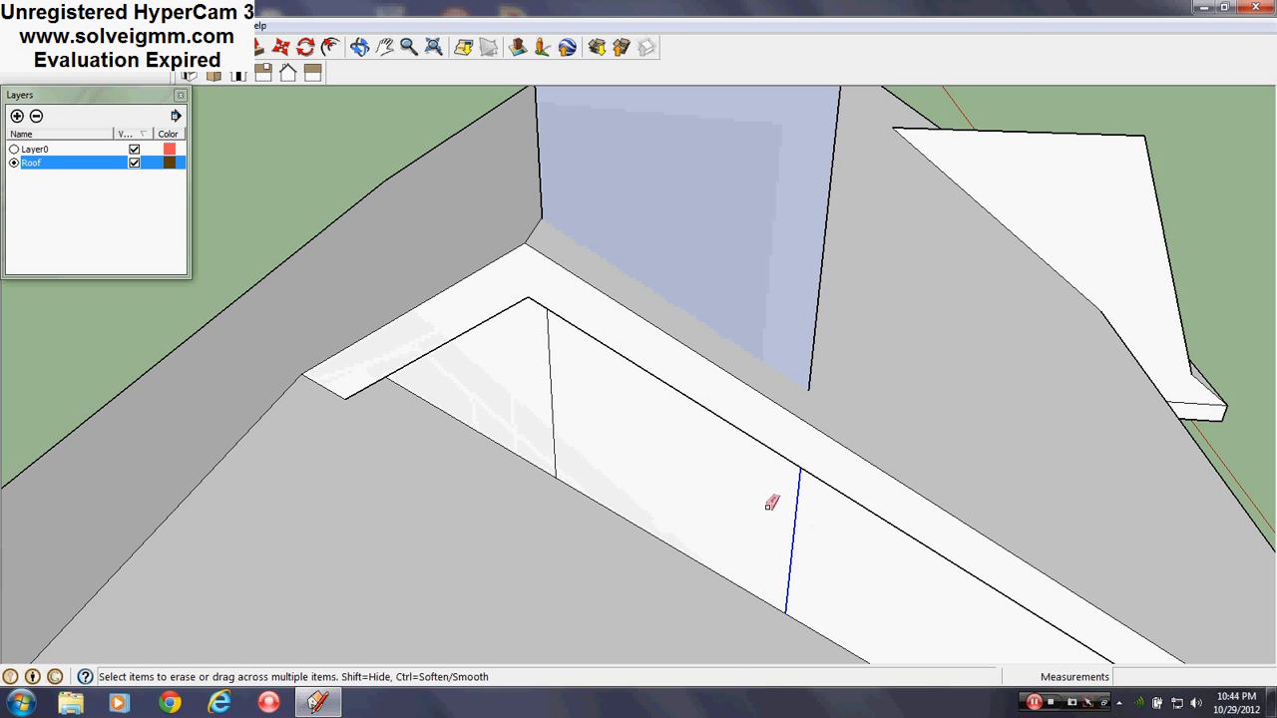
left_click(552, 426)
scroll(561, 494, "down", 4)
mouse_move(560, 493)
middle_mouse_down()
mouse_move(519, 438)
mouse_move(527, 386)
middle_mouse_up()
scroll(474, 219, "up", 2)
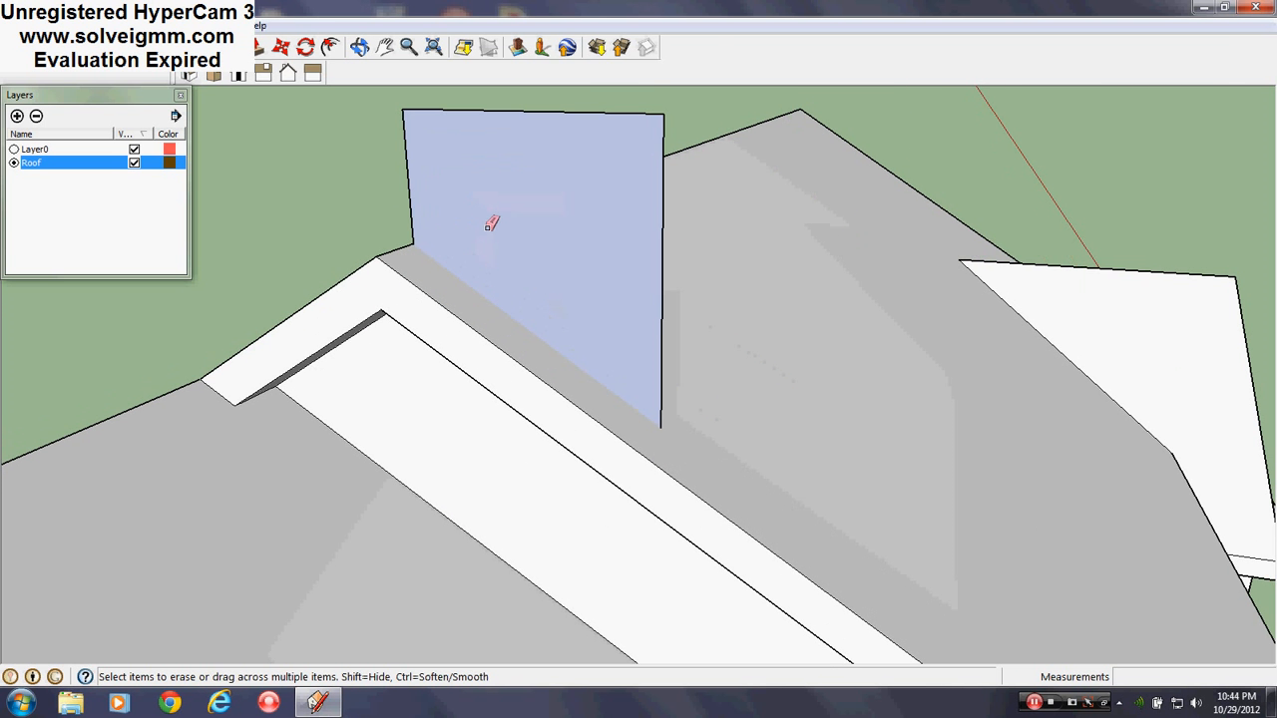
Step: Intersect the upright face with the model and erase the leftover edge below the roof
right_click(489, 222)
mouse_move(599, 333)
left_click(698, 333)
scroll(408, 256, "up", 3)
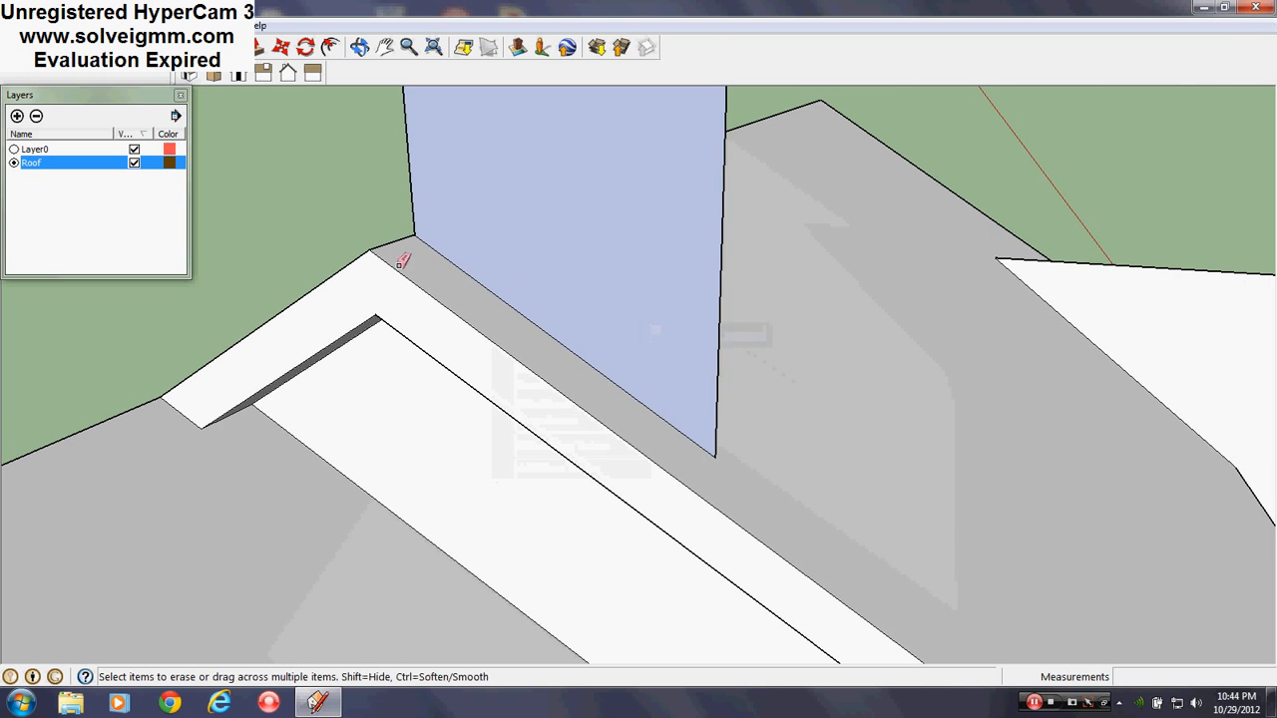
mouse_move(525, 336)
middle_mouse_down()
mouse_move(481, 219)
mouse_move(610, 474)
mouse_move(402, 368)
mouse_move(216, 306)
mouse_move(294, 321)
middle_mouse_up()
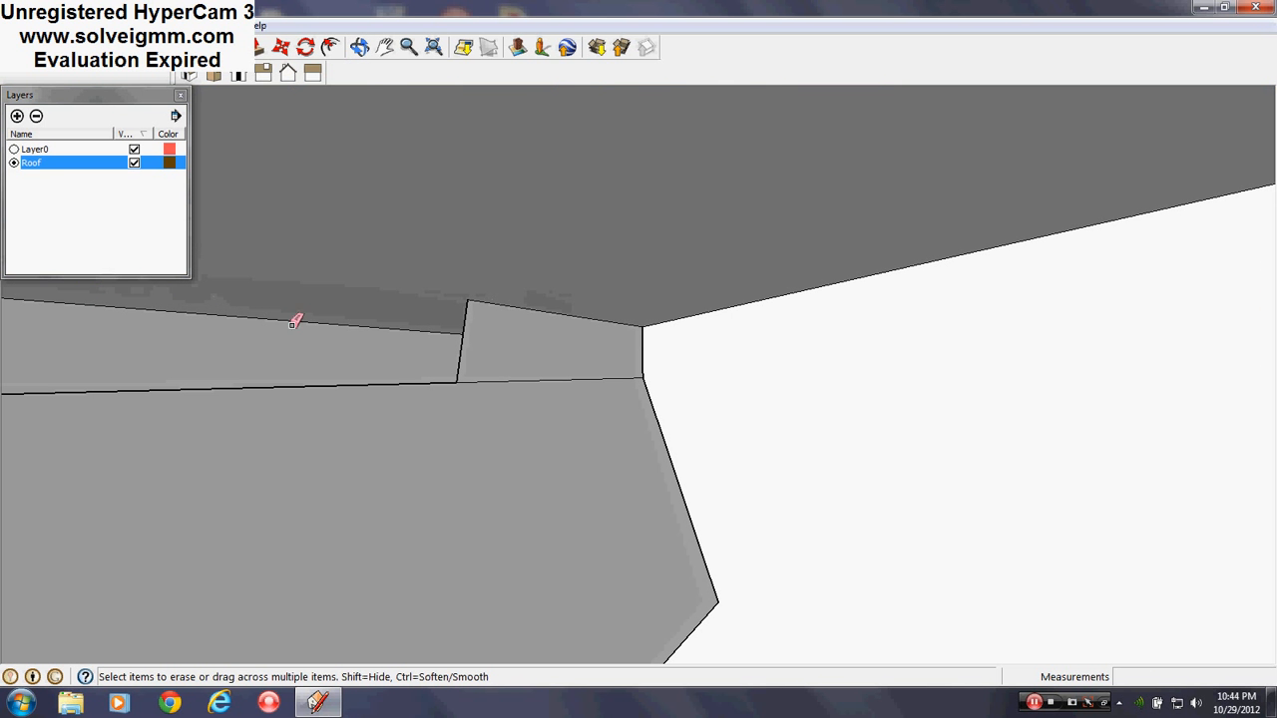
left_click(466, 320)
middle_click_drag(648, 348, 579, 408)
scroll(516, 376, "down", 10)
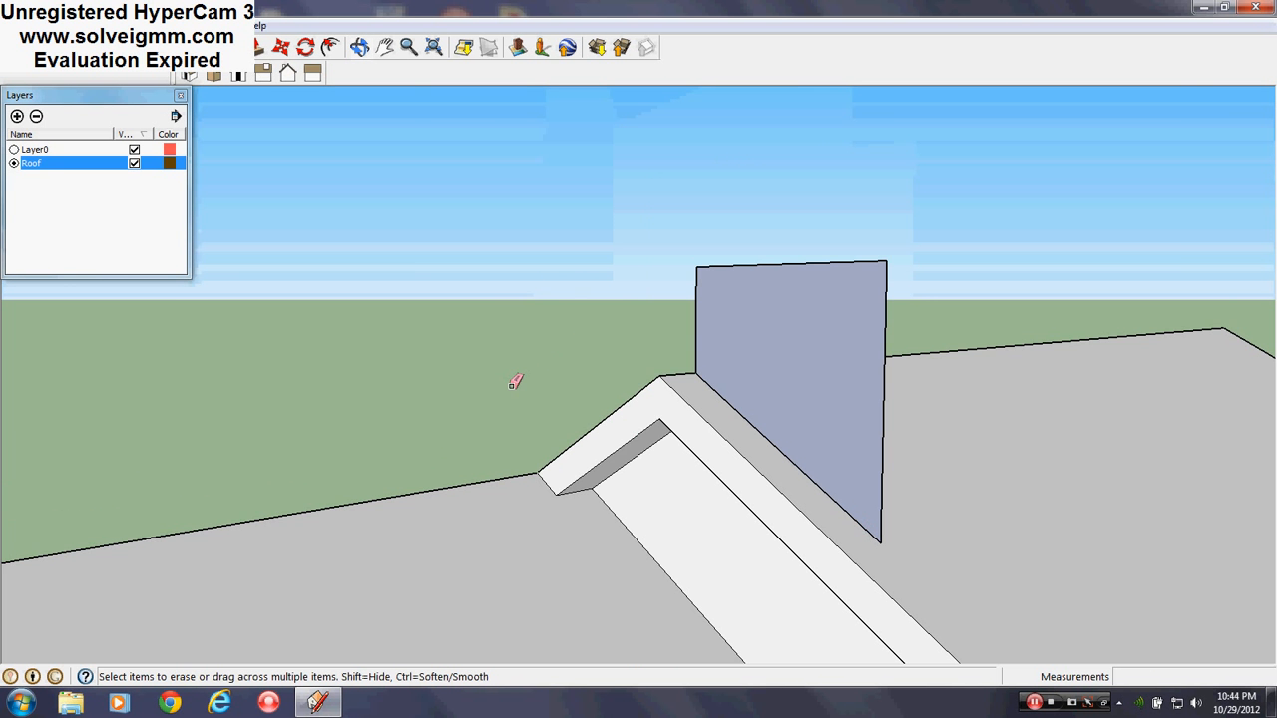
Step: Push/pull the upright face 2' 6" along the ridge to form the chimney block
mouse_move(522, 378)
middle_mouse_down()
mouse_move(551, 437)
mouse_move(502, 404)
middle_mouse_up()
scroll(576, 365, "up", 5)
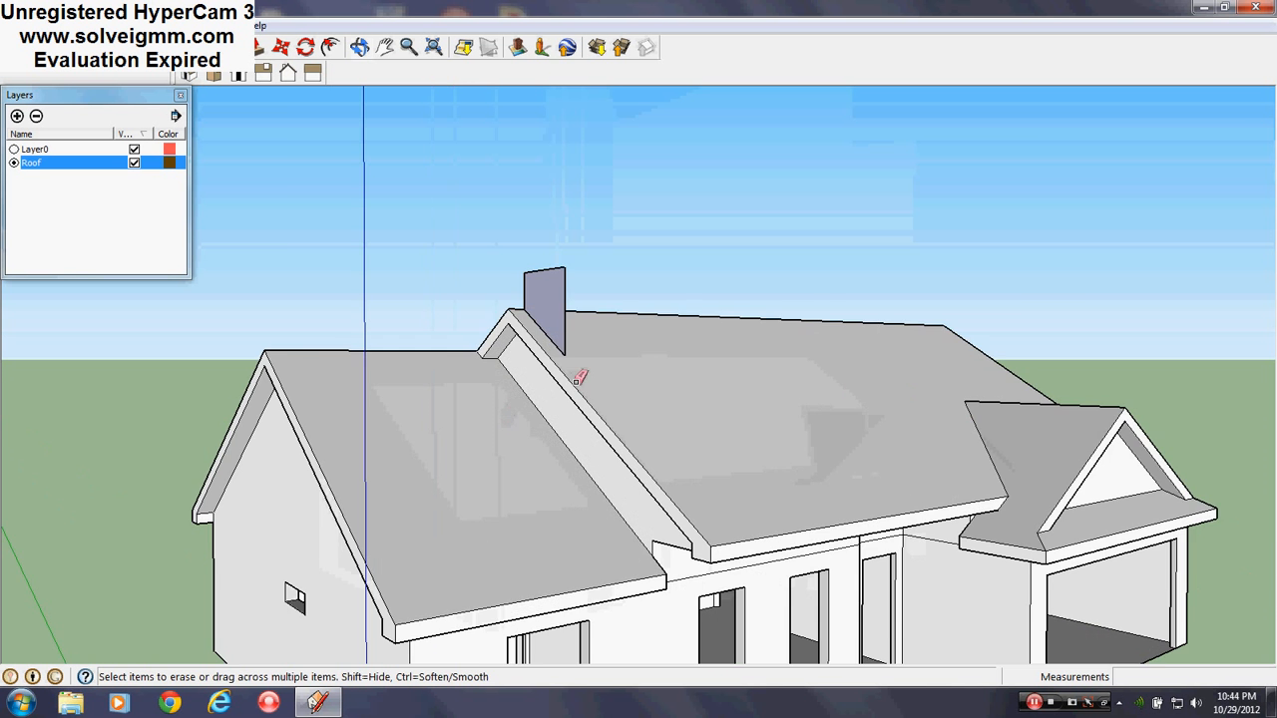
middle_click_drag(575, 365, 245, 368)
key("p")
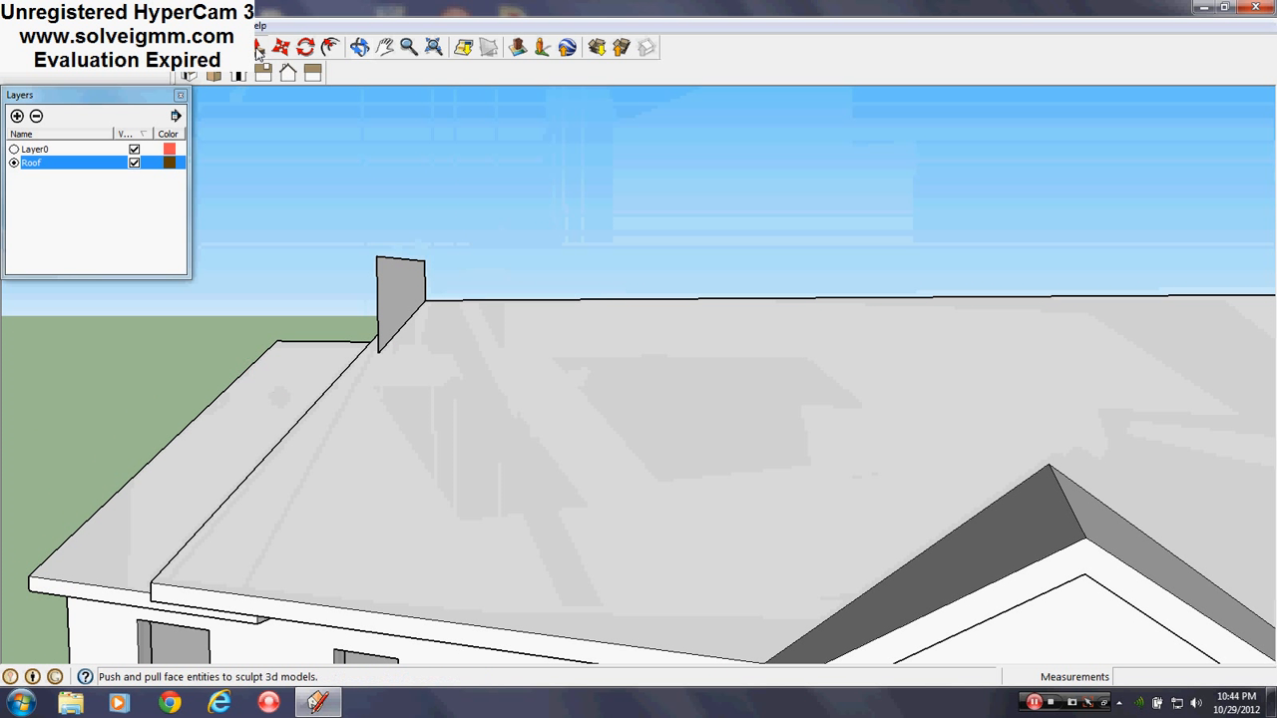
left_click(399, 299)
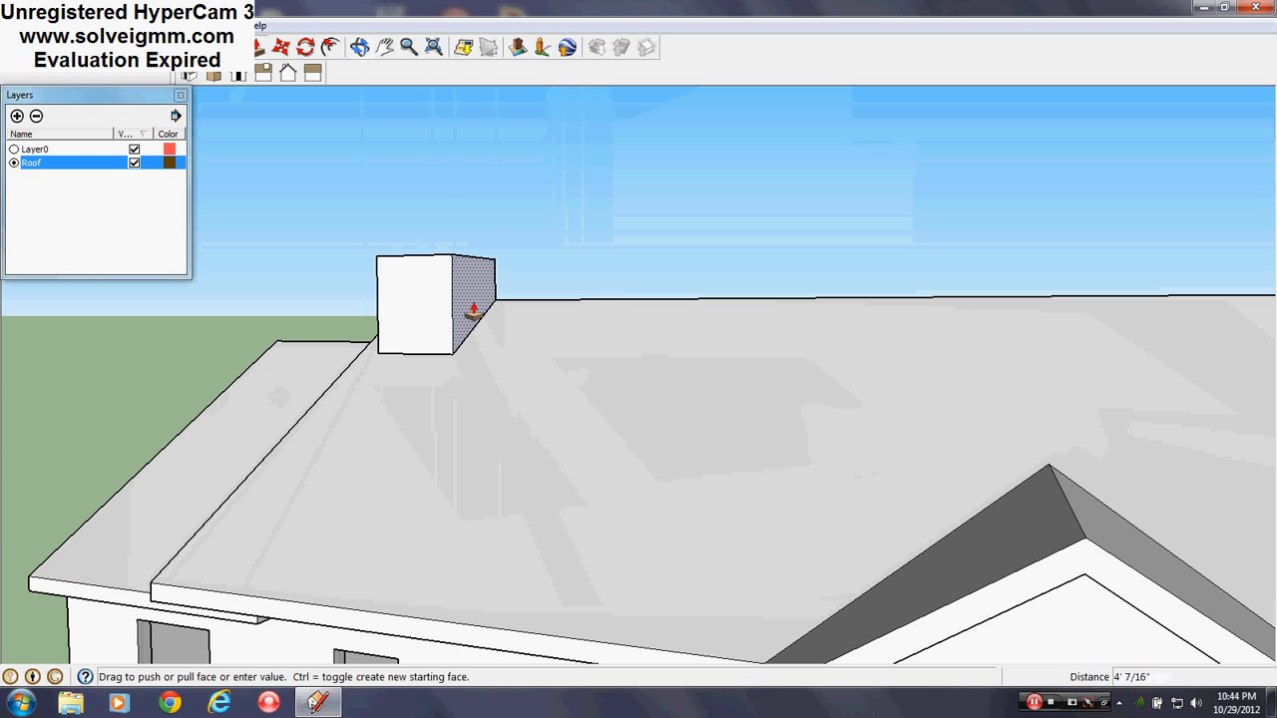
type("2' 6\"")
key("Return")
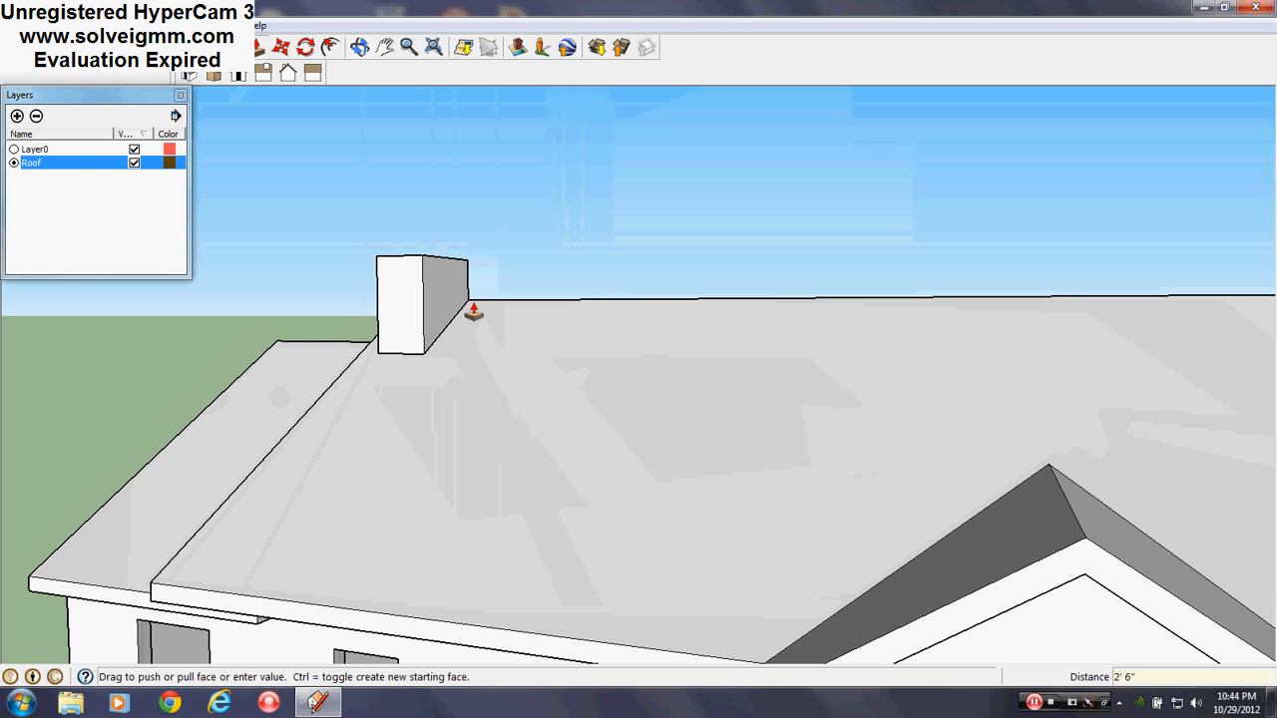
Step: Erase the roof face enclosed by the chimney's footprint from the underside of the roof
scroll(549, 342, "down", 5)
scroll(282, 183, "down", 3)
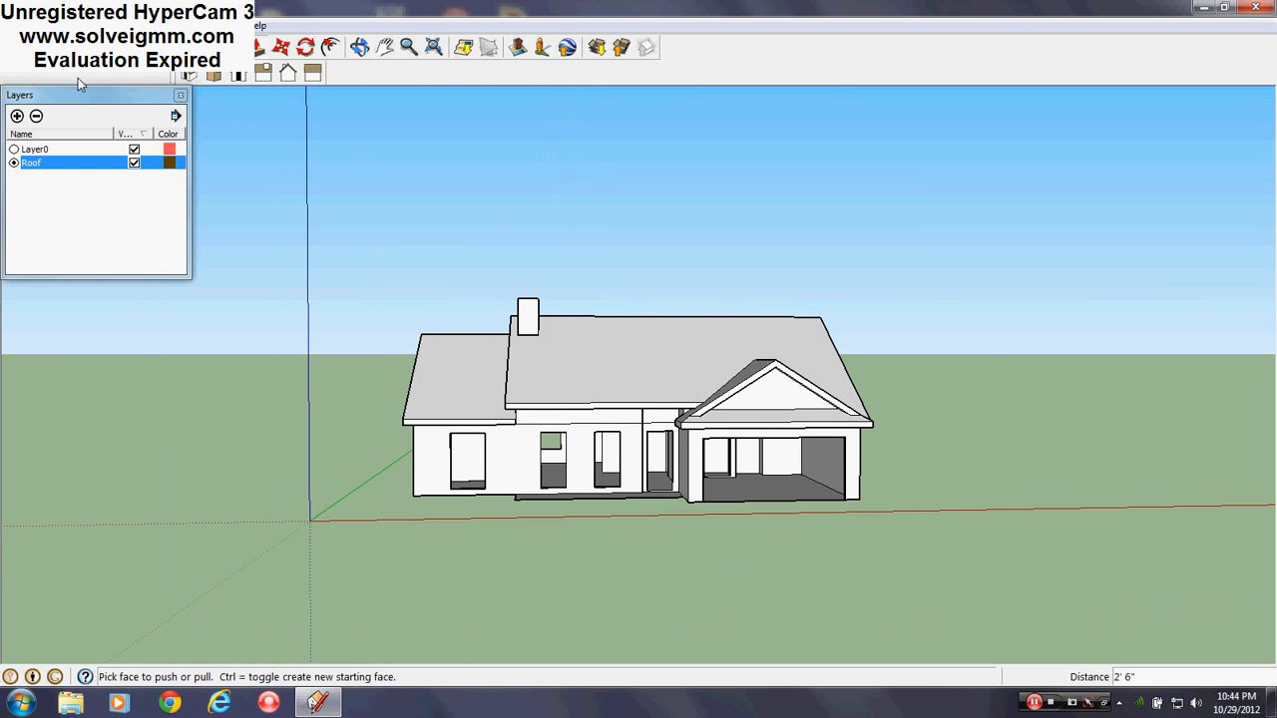
key("l")
middle_click_drag(533, 407, 570, 449)
scroll(550, 342, "up", 5)
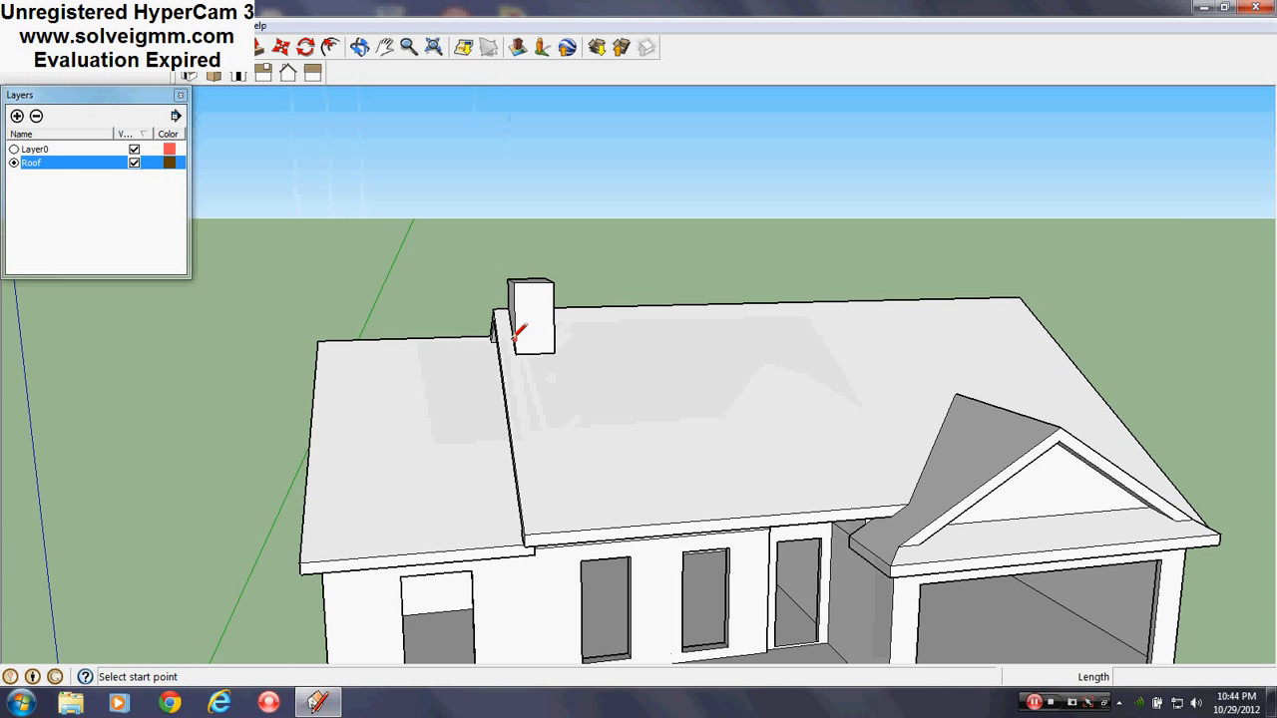
scroll(859, 418, "up", 8)
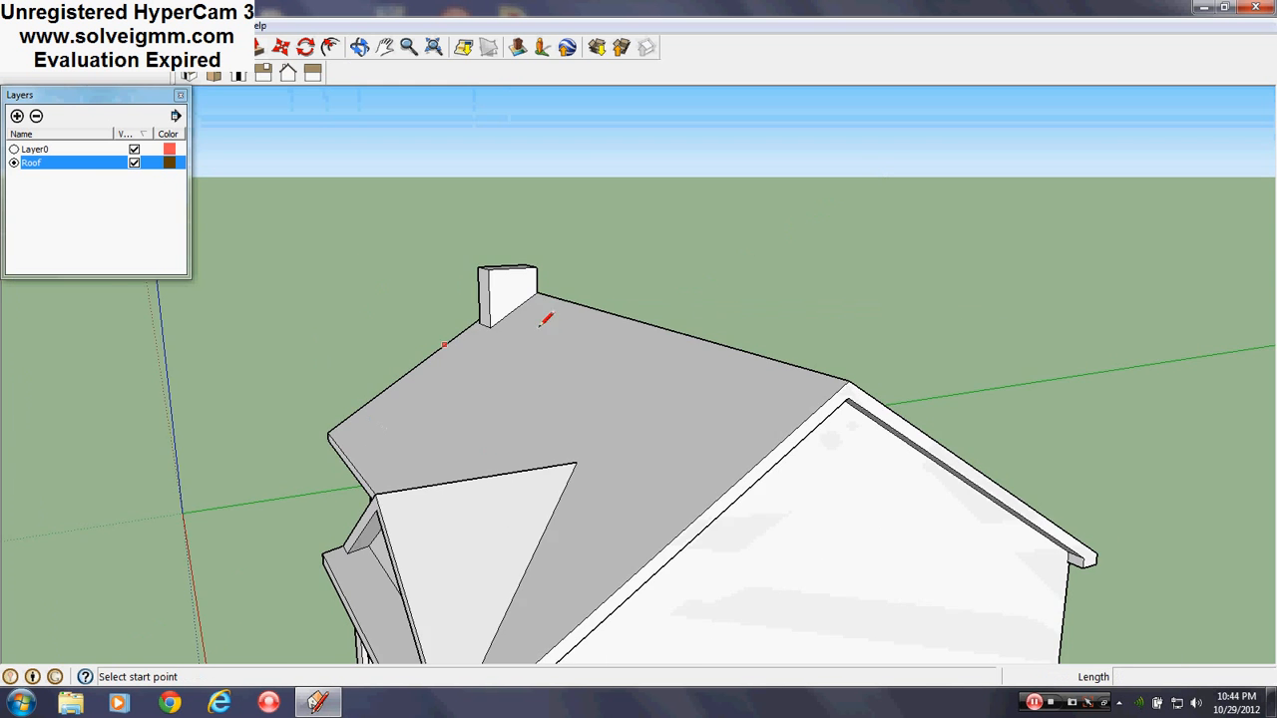
middle_click_drag(598, 333, 445, 151)
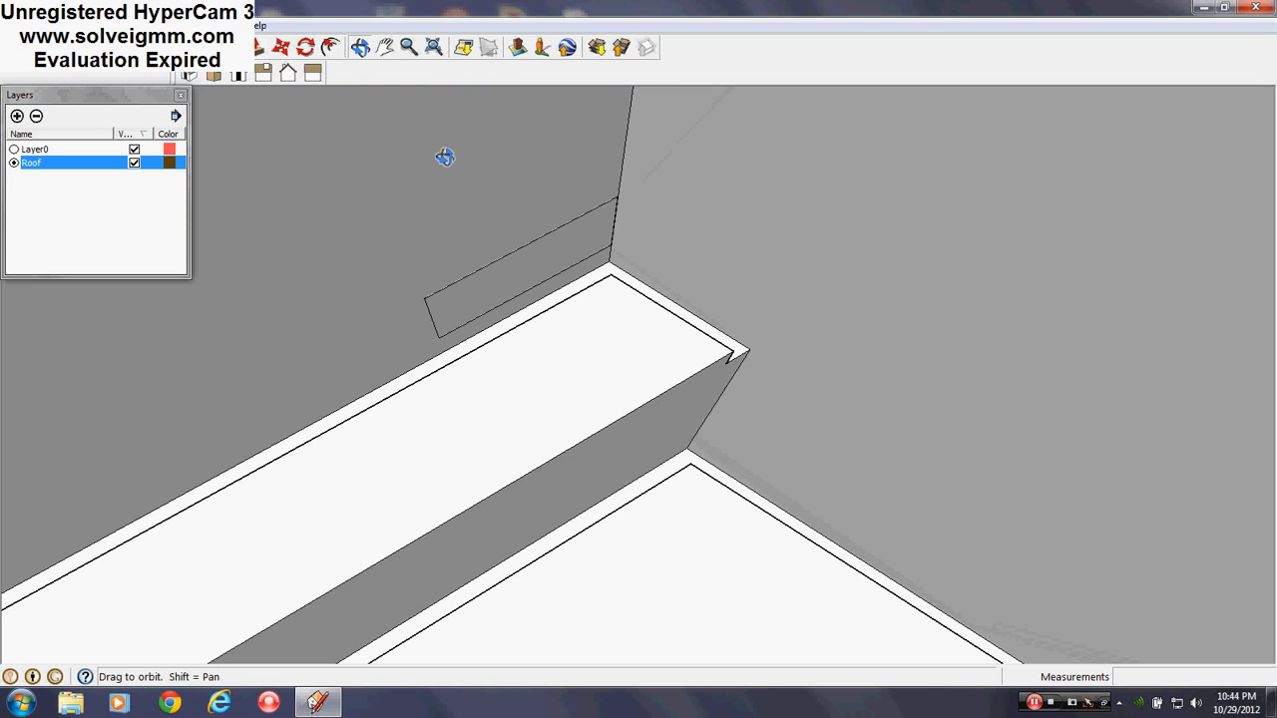
right_click(549, 249)
left_click(579, 276)
scroll(603, 299, "down", 10)
Step: Choose the Brick_Antique material from the Brick and Cladding collection for painting
middle_click_drag(572, 278, 902, 367)
scroll(632, 387, "up", 4)
middle_click_drag(632, 387, 559, 419)
key("l")
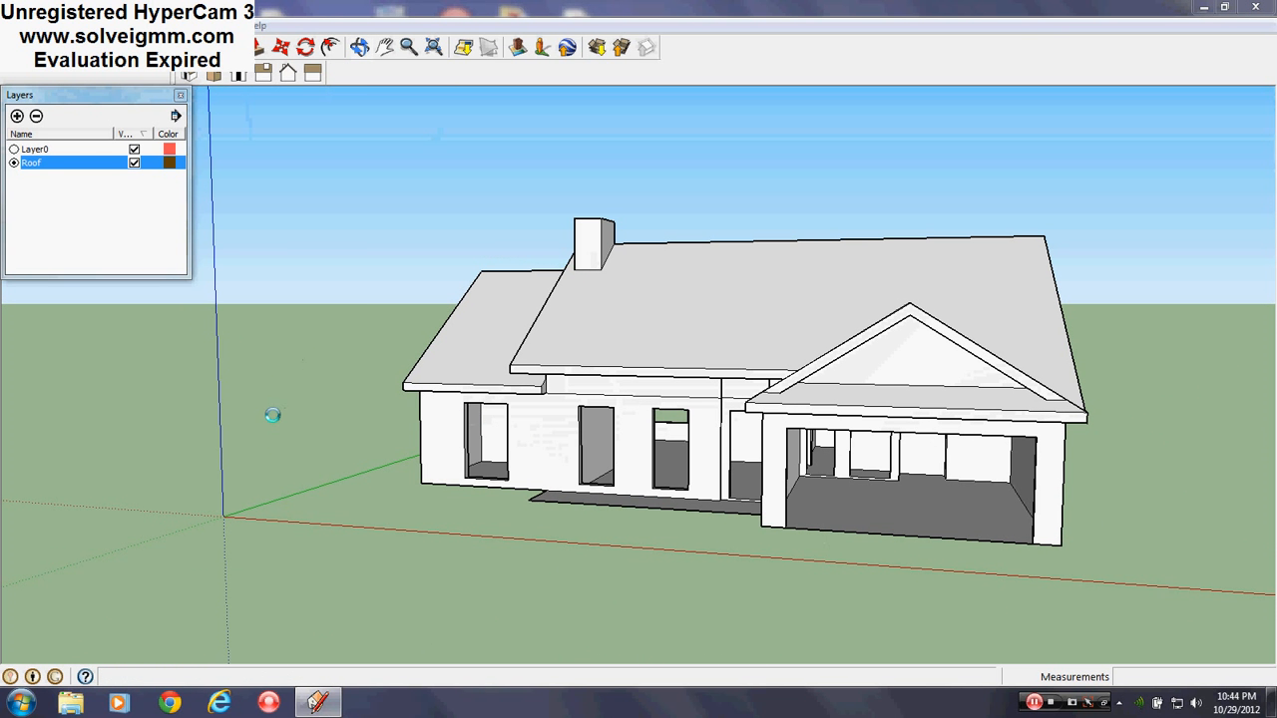
left_click(326, 373)
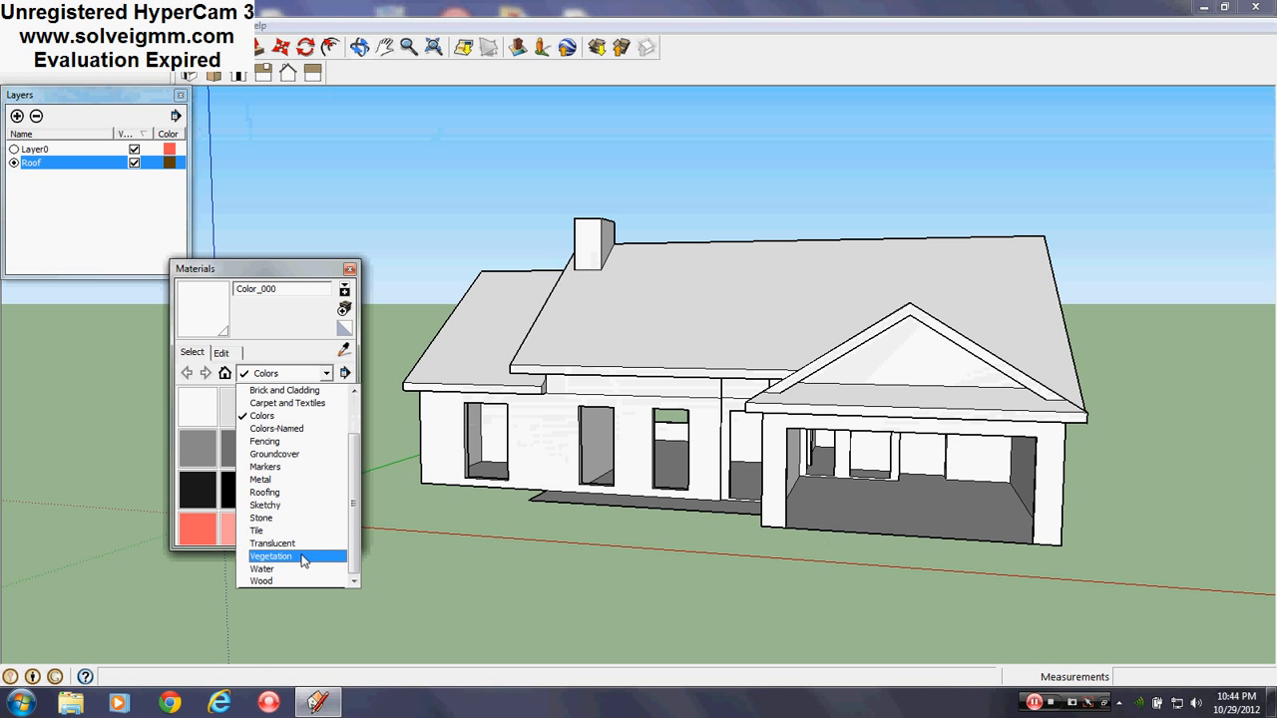
left_click(292, 390)
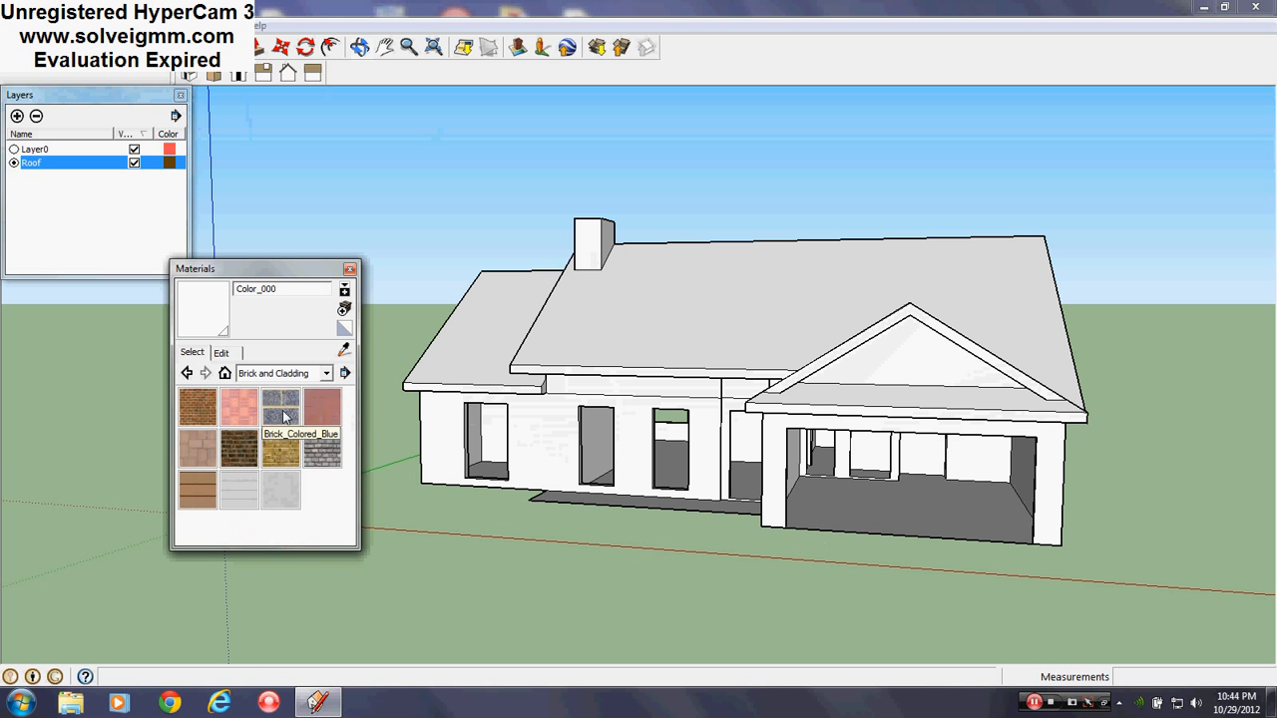
left_click(196, 411)
Step: Paint the sides of the chimney with Brick_Antique
middle_click_drag(735, 362, 565, 441)
scroll(617, 223, "up", 3)
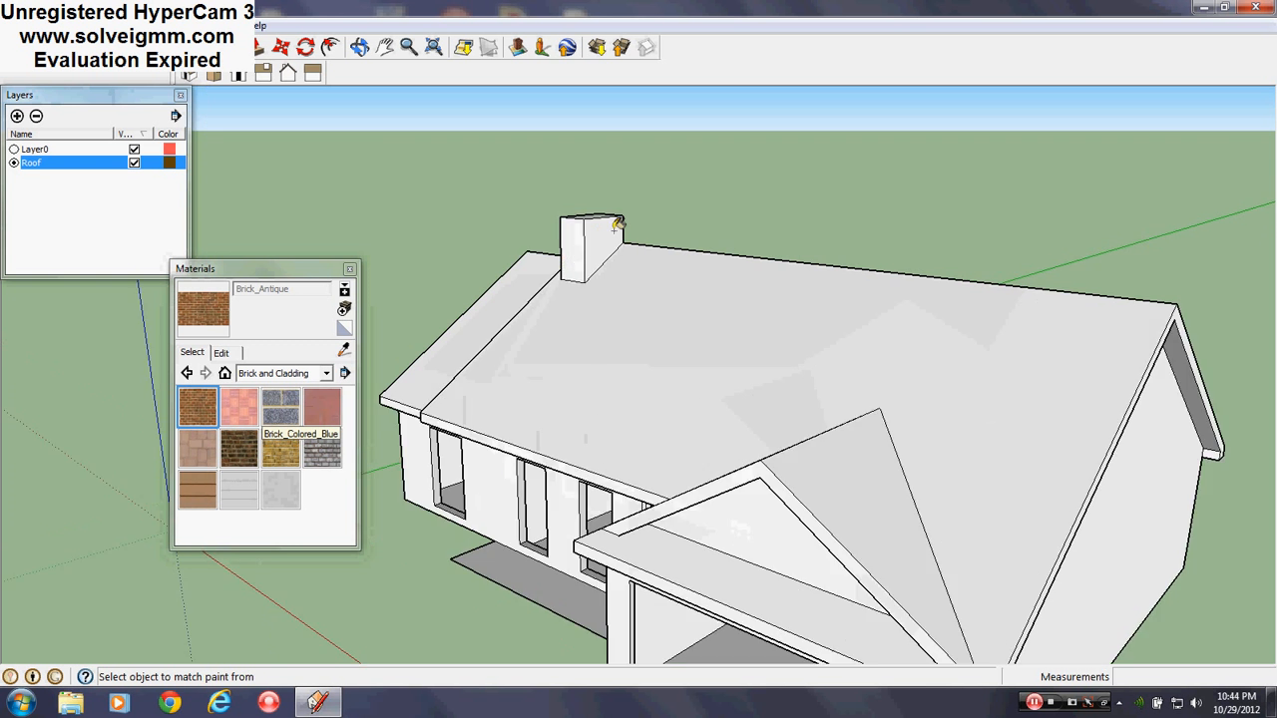
scroll(616, 223, "up", 3)
left_click(574, 236)
left_click(556, 248)
middle_click_drag(798, 399, 555, 286)
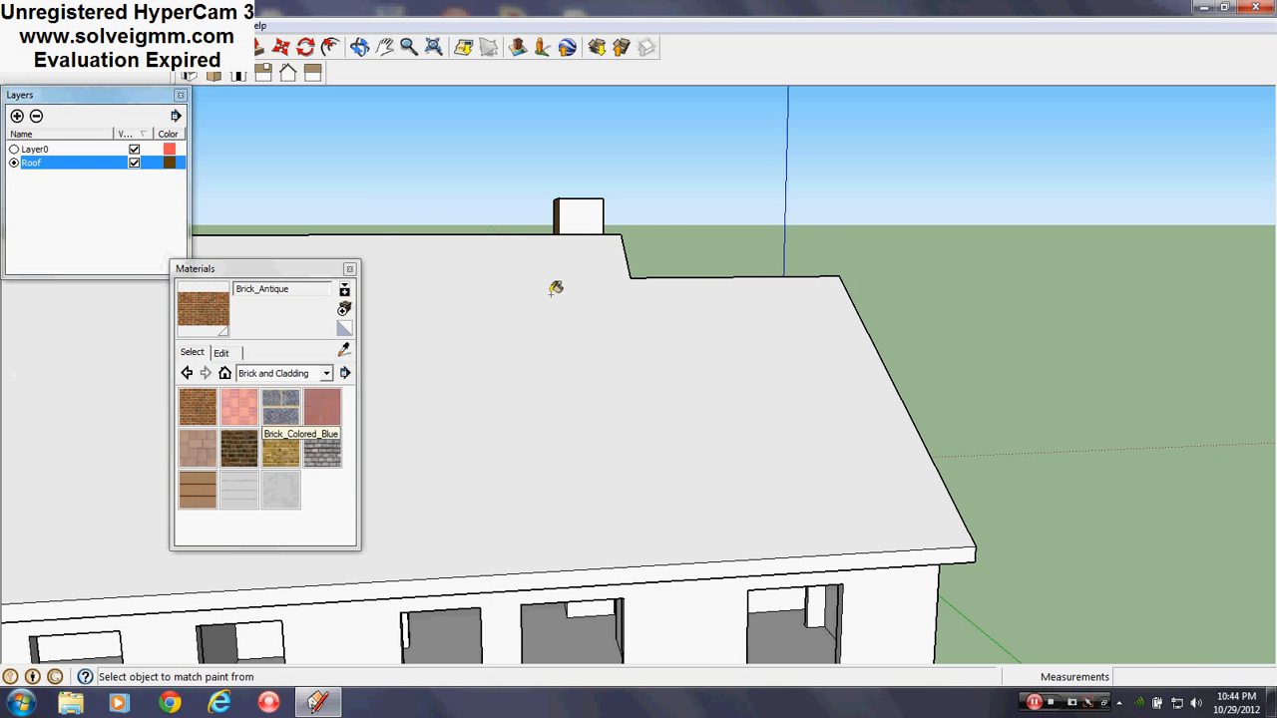
scroll(581, 199, "up", 3)
middle_click_drag(754, 307, 133, 404)
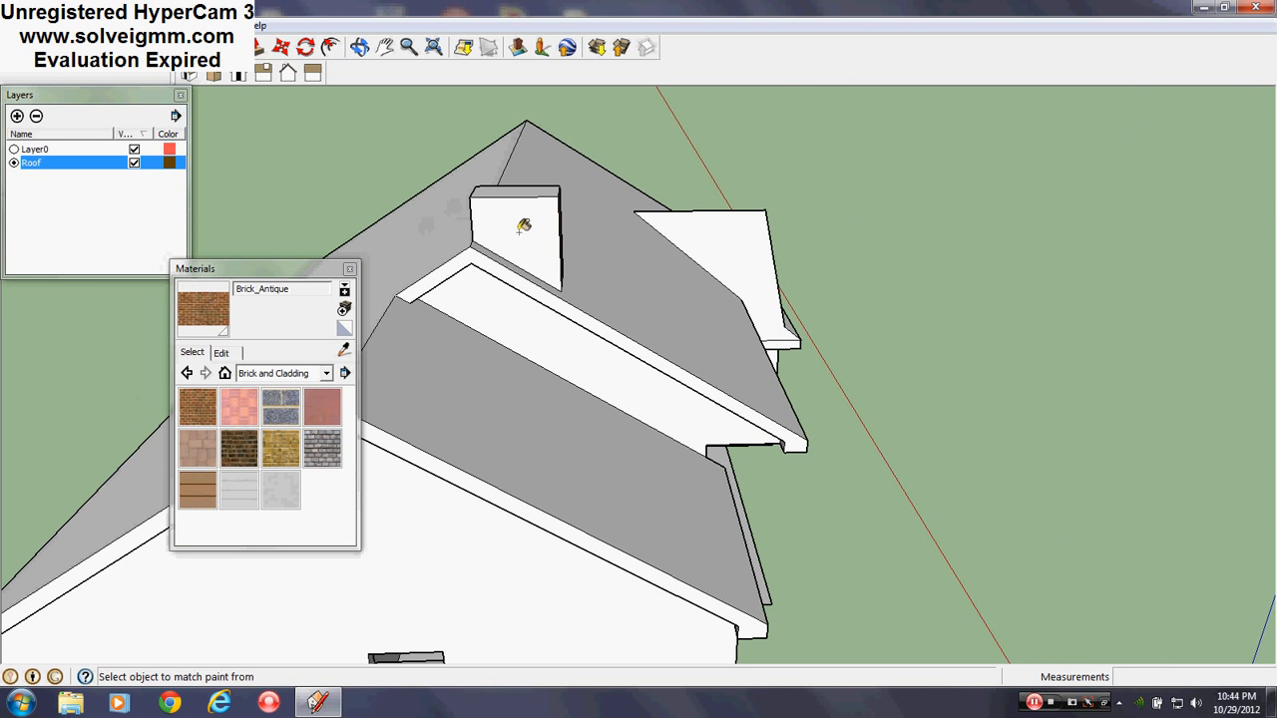
left_click(521, 228)
Step: Paint the exposed gable strip between the two roofs, the front wall and the lower end wall of the small wing with Brick_Antique
mouse_move(719, 399)
middle_mouse_down()
mouse_move(607, 294)
mouse_move(568, 215)
middle_mouse_up()
scroll(623, 335, "down", 3)
middle_click_drag(694, 376, 601, 318)
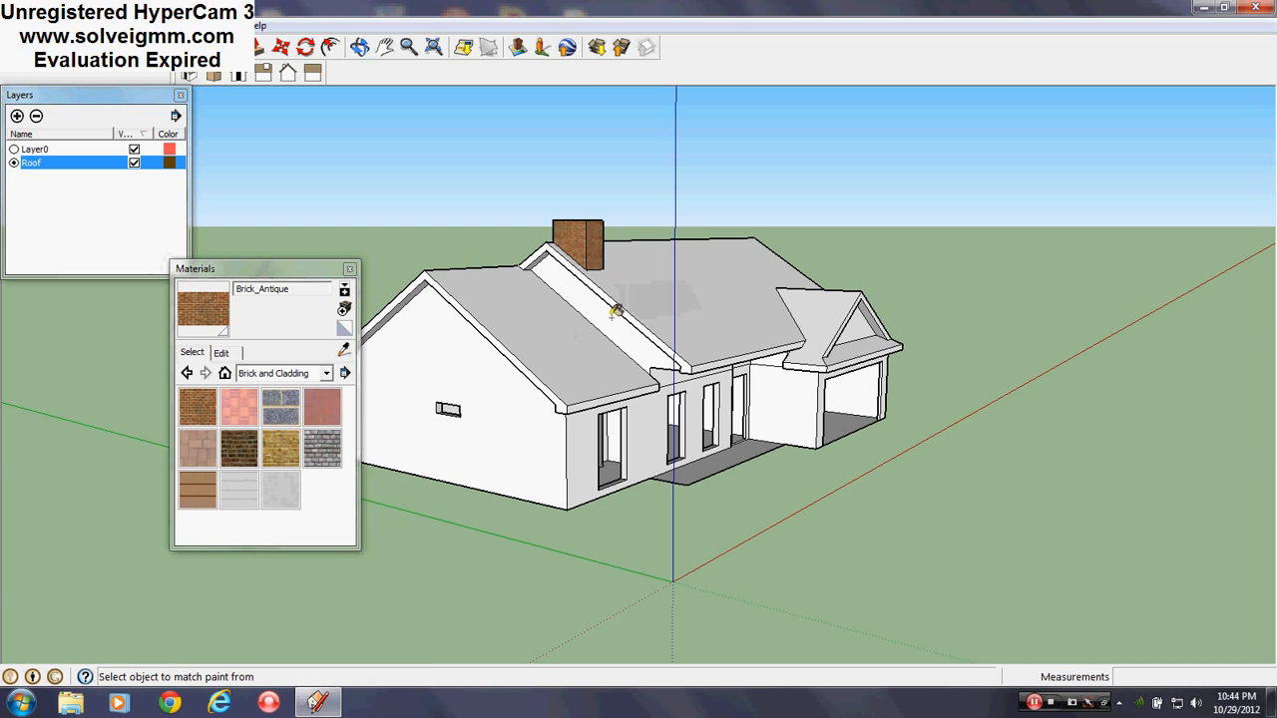
left_click(615, 312)
left_click(581, 419)
left_click(526, 426)
Step: Paint the small wing's end gable and the upper strip of the front wall with Brick_Antique
middle_click_drag(526, 426, 501, 359)
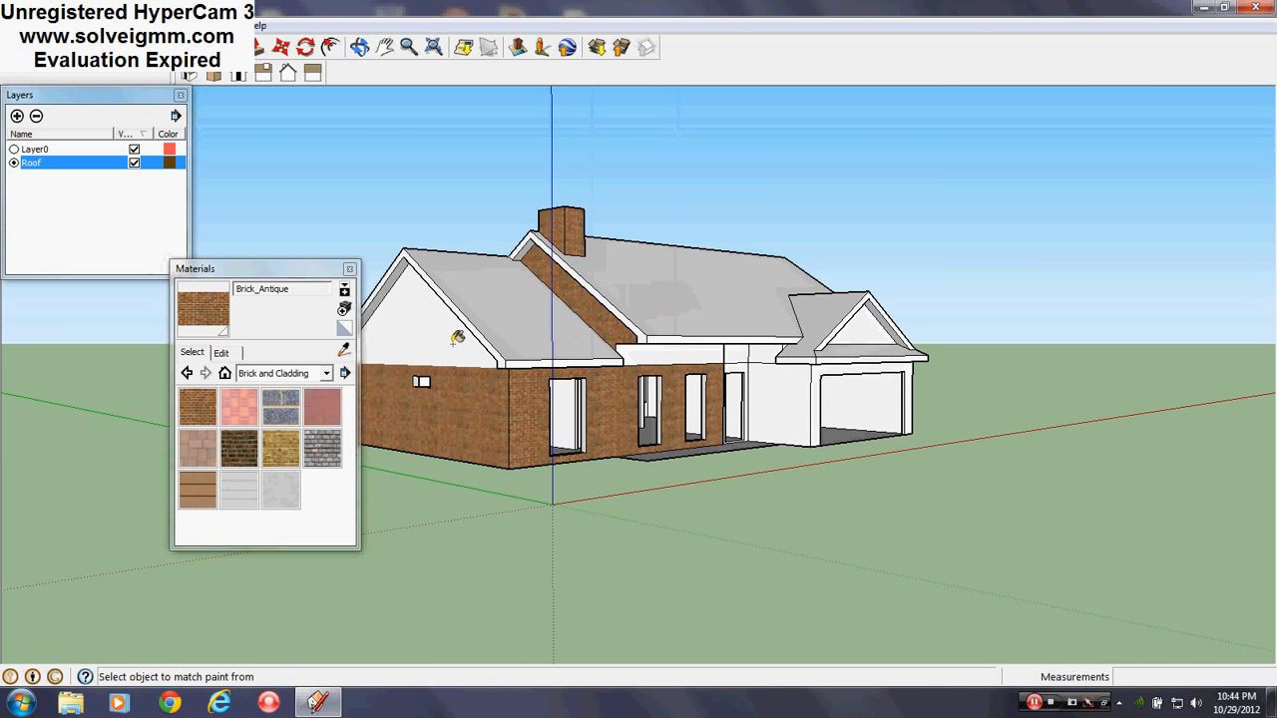
left_click(454, 342)
scroll(663, 349, "up", 3)
left_click(748, 344)
Step: Paint the narrow wall return beside the entry door and both parts of the garage's porch-side wall with Brick_Antique
mouse_move(775, 344)
middle_mouse_down()
mouse_move(472, 376)
mouse_move(439, 364)
middle_mouse_up()
scroll(688, 339, "up", 3)
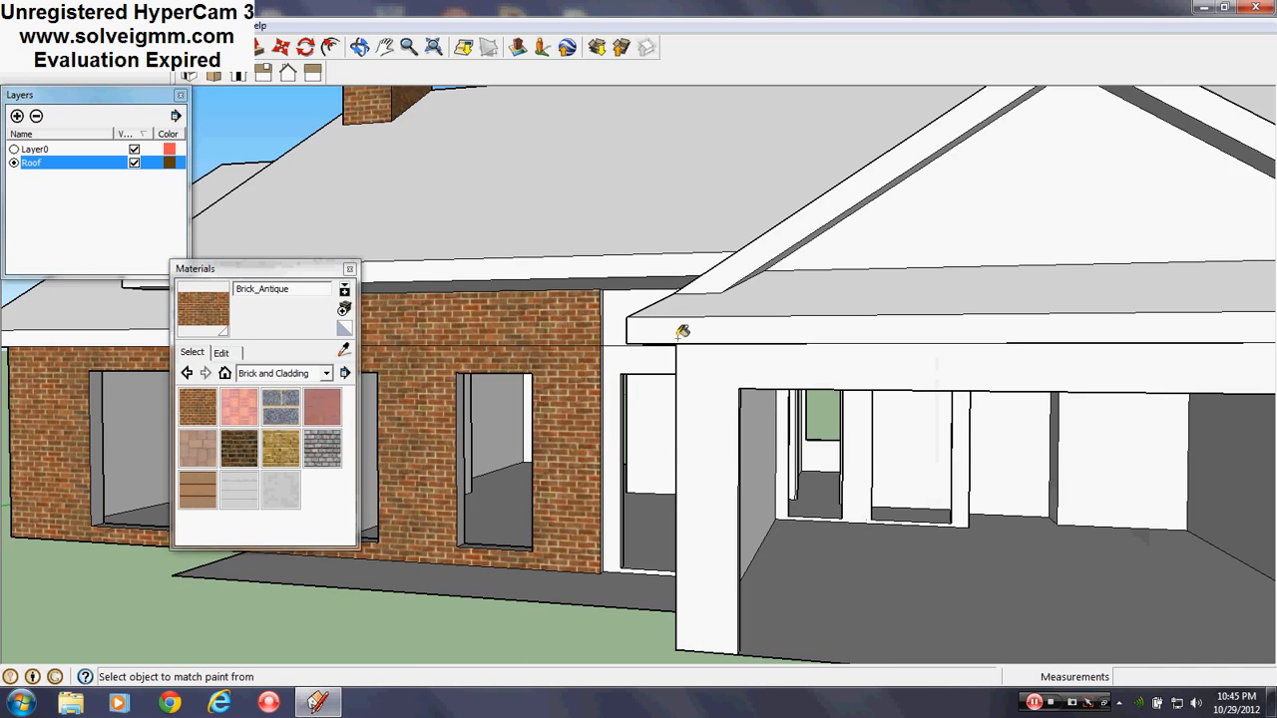
scroll(682, 331, "up", 5)
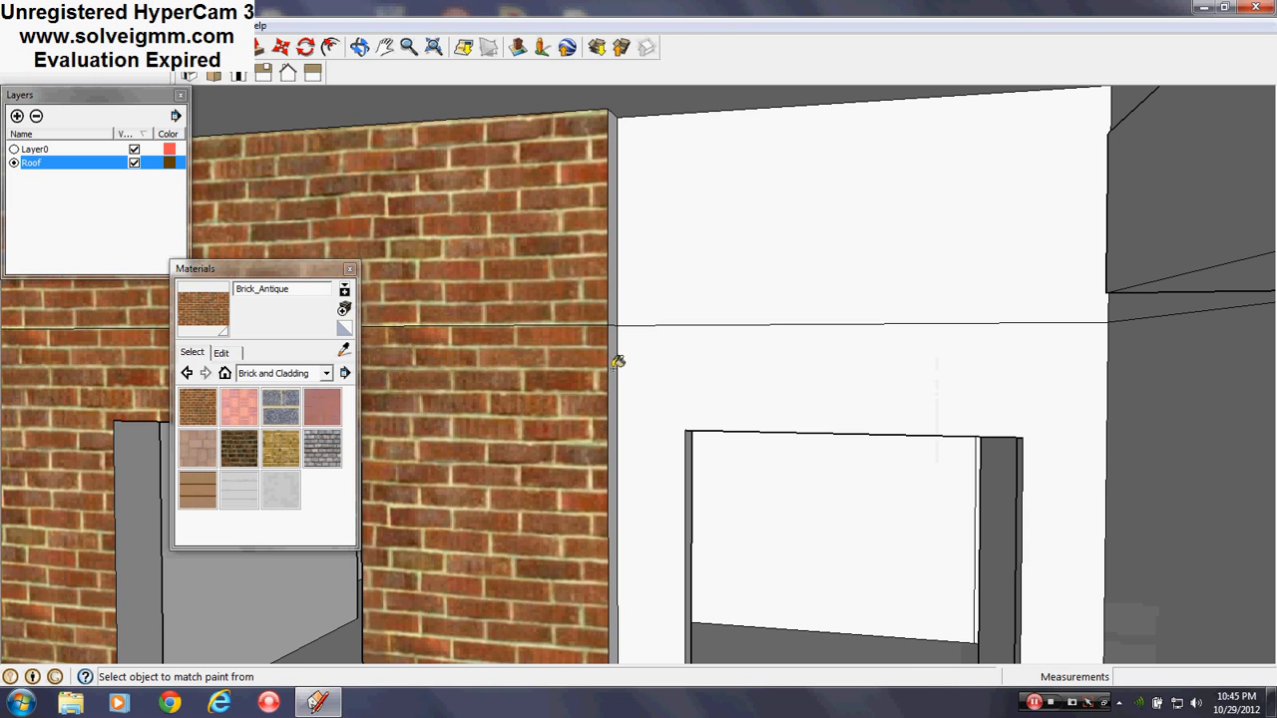
left_click(616, 362)
left_click(615, 309)
middle_click_drag(707, 362, 907, 336)
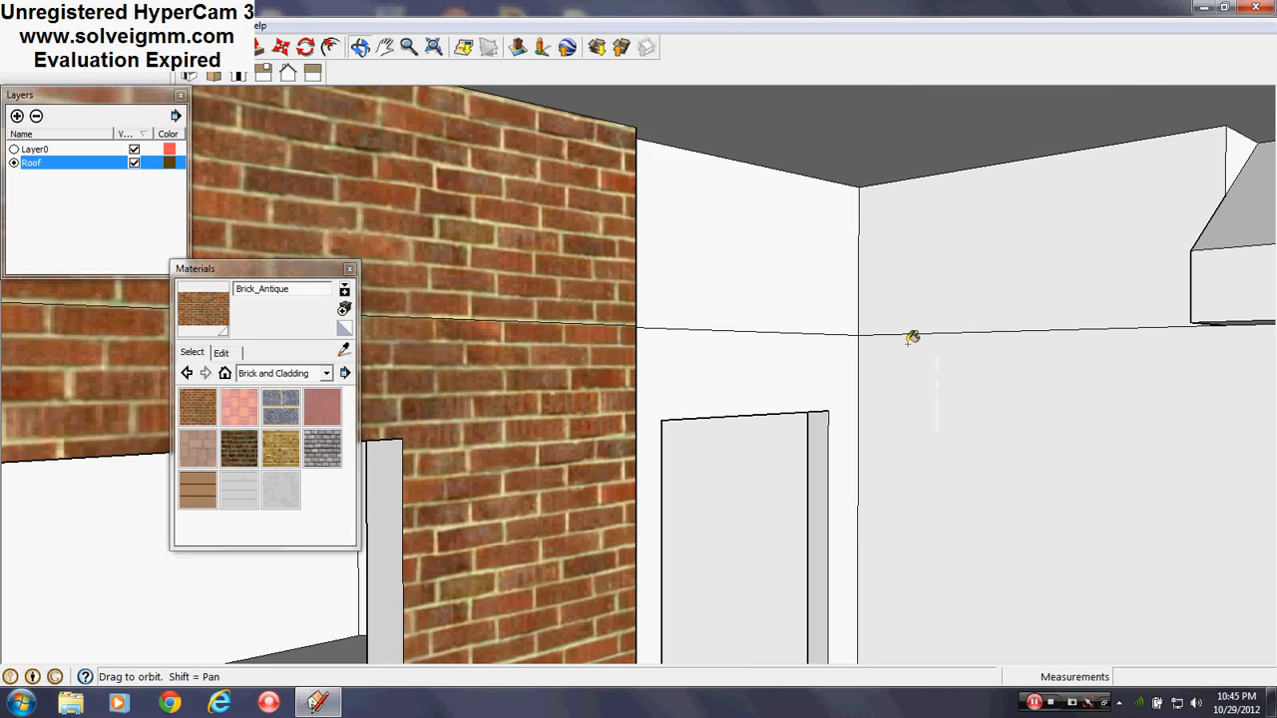
scroll(714, 340, "down", 3)
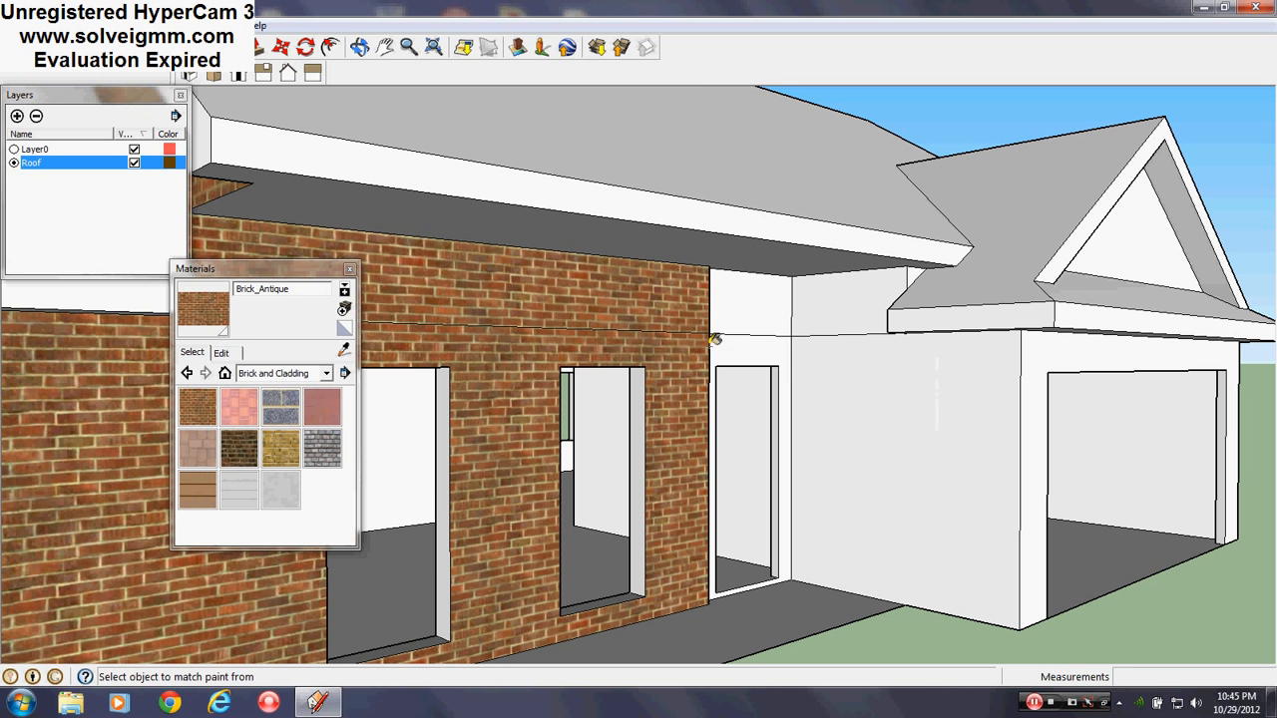
left_click(856, 384)
left_click(871, 299)
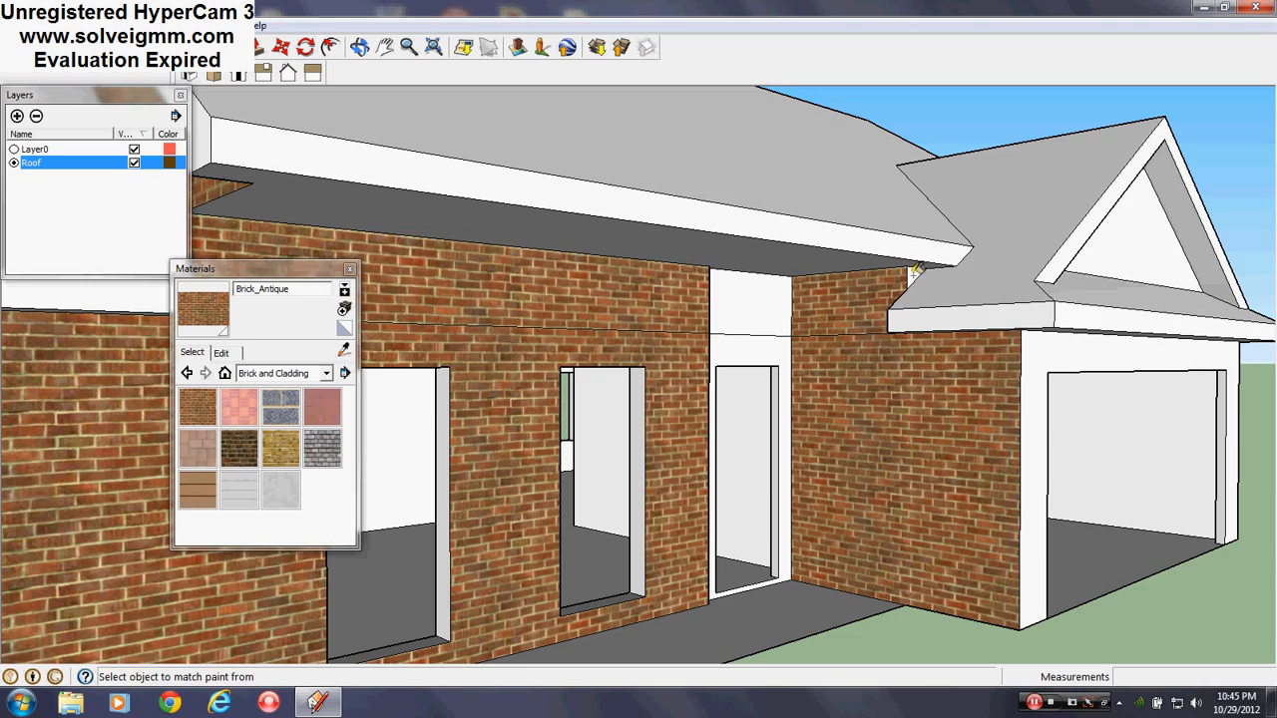
Step: Paint the garage's front wall and the lower part of its outer end wall with Brick_Antique
scroll(915, 269, "down", 6)
left_click(834, 389)
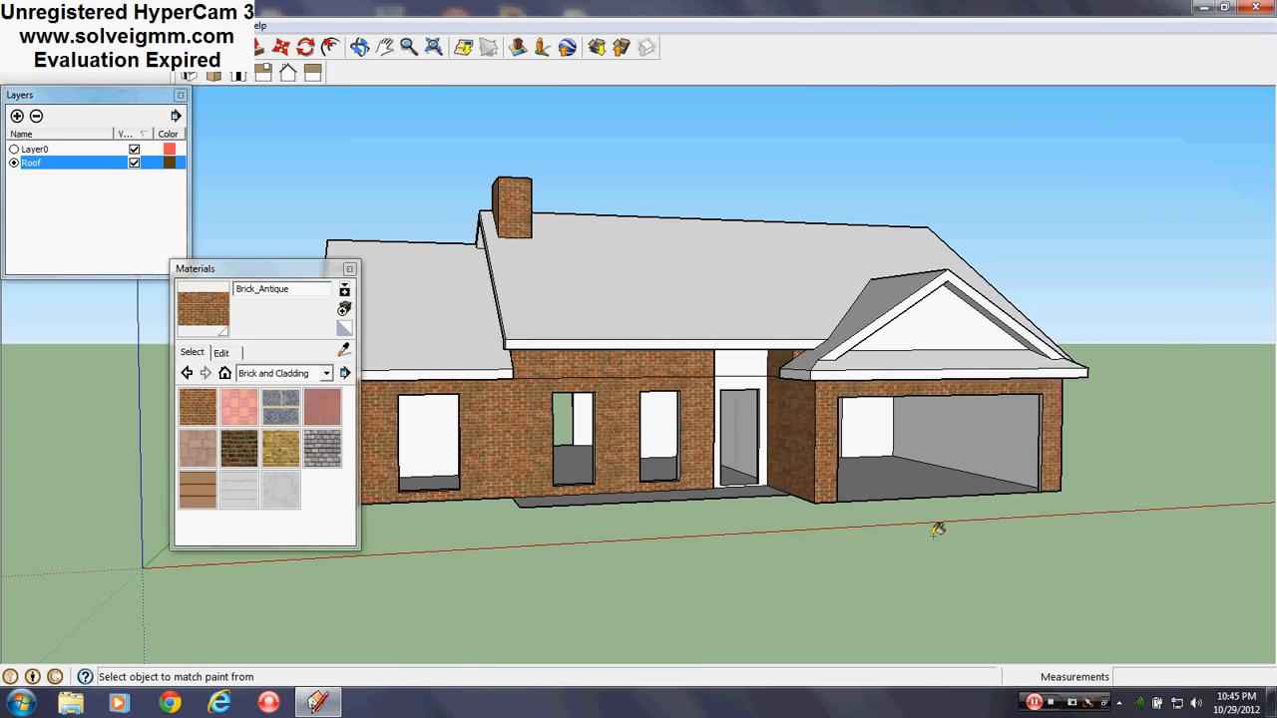
mouse_move(934, 524)
middle_mouse_down()
mouse_move(801, 445)
mouse_move(855, 450)
mouse_move(841, 452)
mouse_move(894, 420)
mouse_move(464, 430)
mouse_move(684, 416)
middle_mouse_up()
left_click(706, 416)
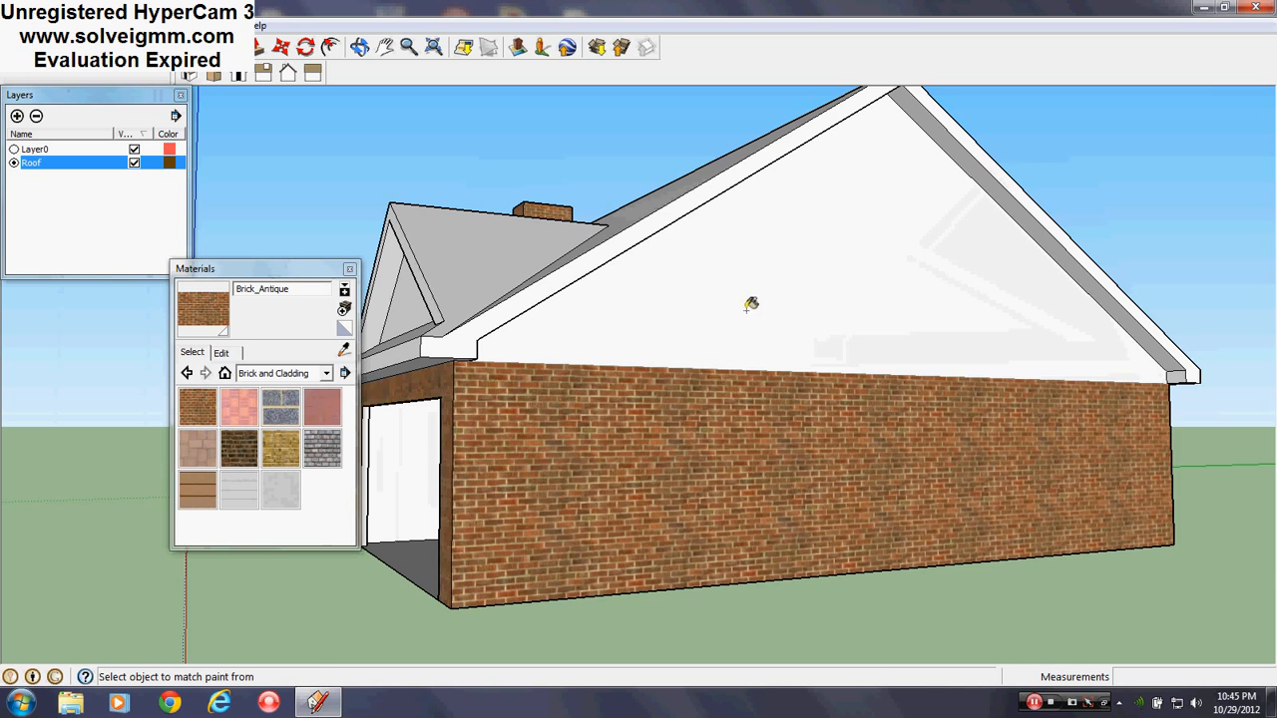
Step: Paint the large gable above the garage's outer end wall with Brick_Antique
left_click(749, 303)
middle_click_drag(766, 440, 1081, 460)
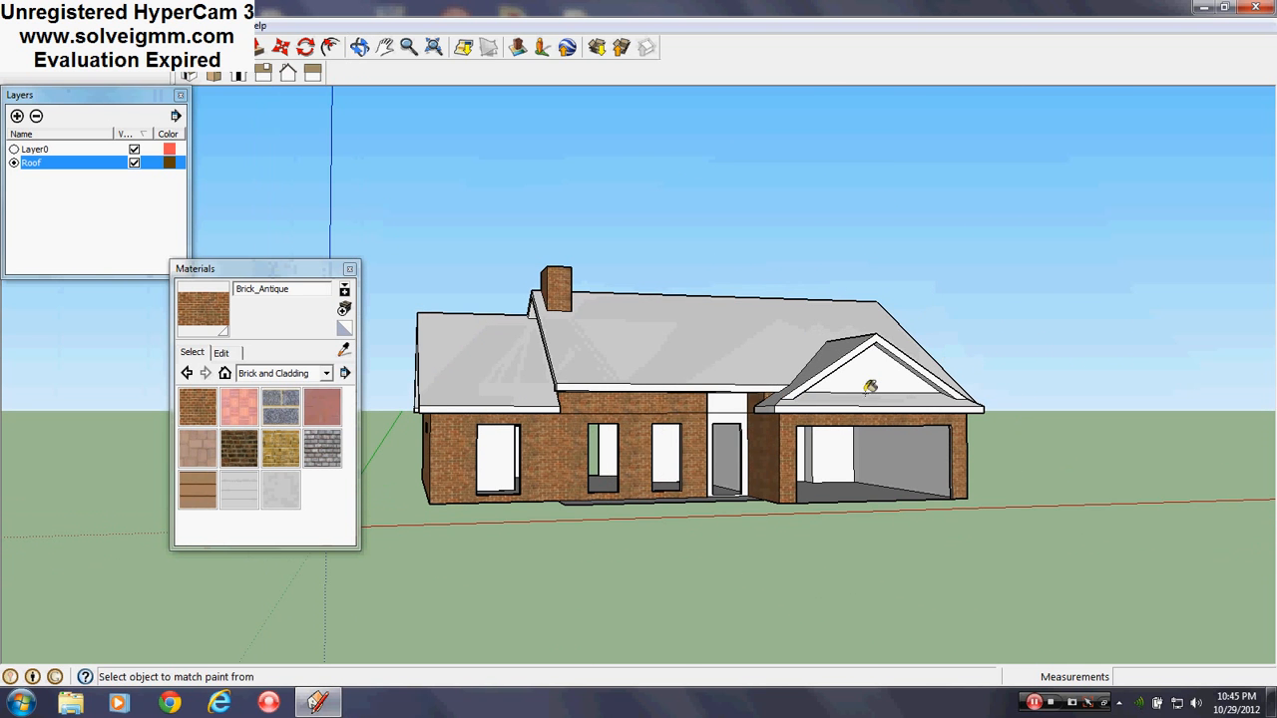
middle_click_drag(684, 427, 547, 350)
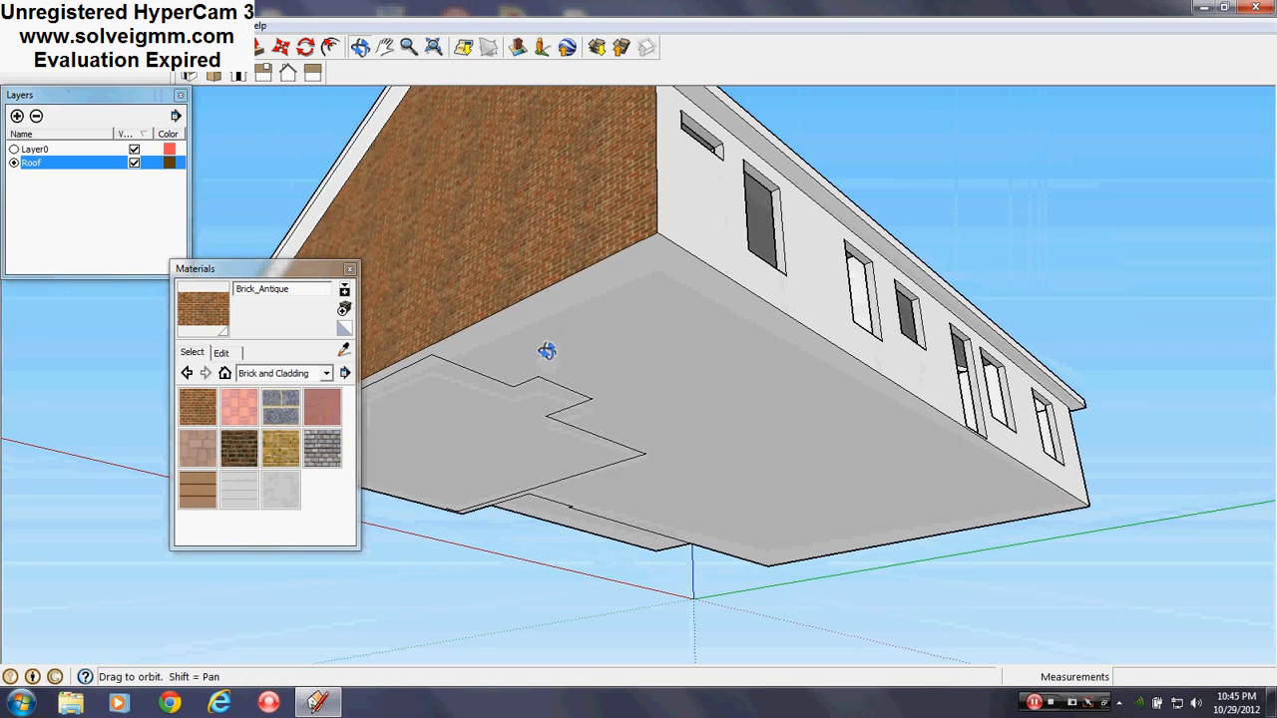
middle_click_drag(658, 321, 718, 442)
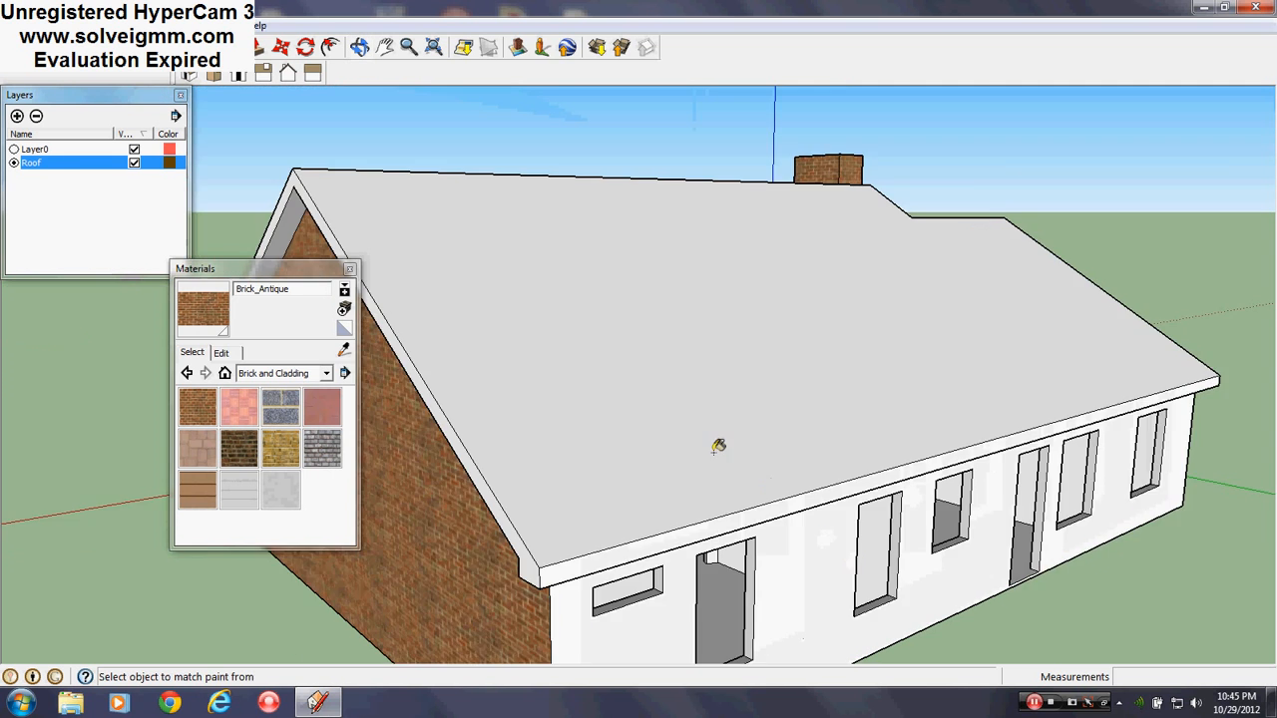
Step: Close the material library, make Layer0 the active layer and hide the Roof layer
scroll(718, 442, "down", 2)
left_click(349, 268)
left_click(14, 150)
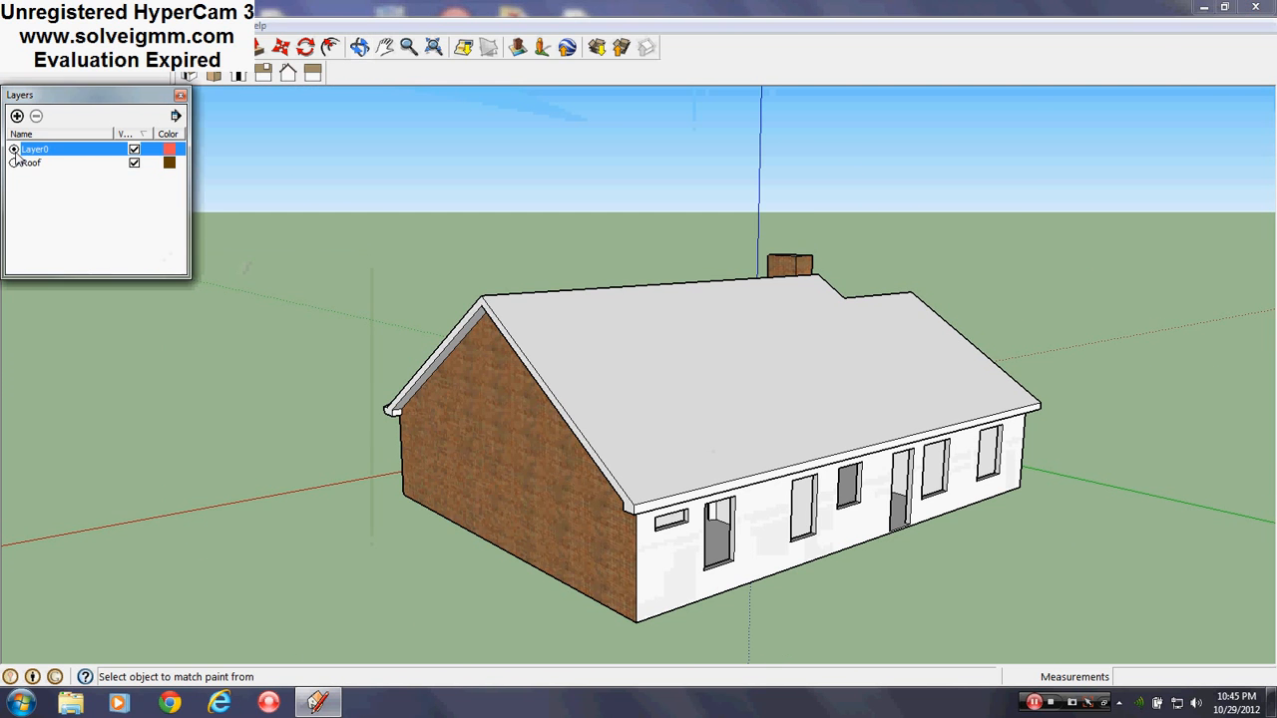
left_click(134, 163)
Step: Examine the roofless house from above and behind, checking where the unpainted rear wall meets the brick end walls
middle_click_drag(330, 428, 558, 515)
scroll(487, 345, "up", 4)
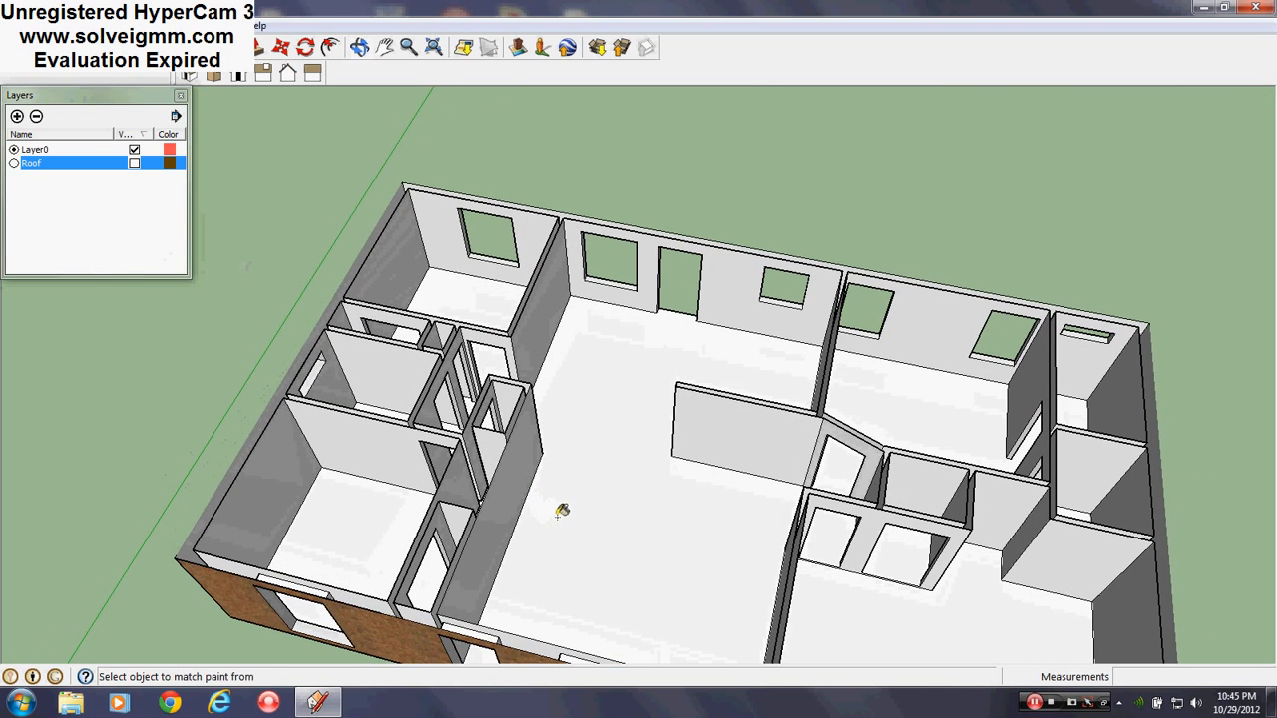
middle_click_drag(504, 289, 444, 241)
scroll(619, 402, "down", 3)
middle_click_drag(617, 399, 459, 277)
scroll(469, 279, "down", 1)
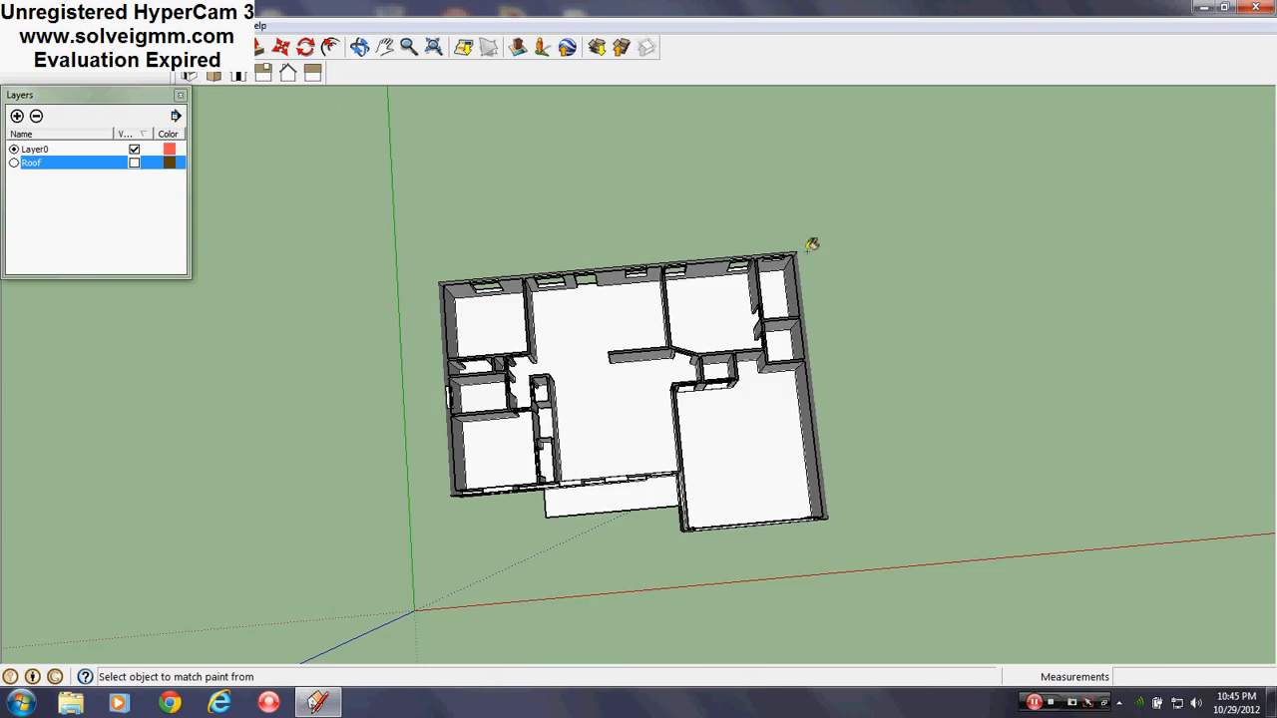
scroll(774, 511, "up", 3)
middle_click_drag(774, 510, 852, 417)
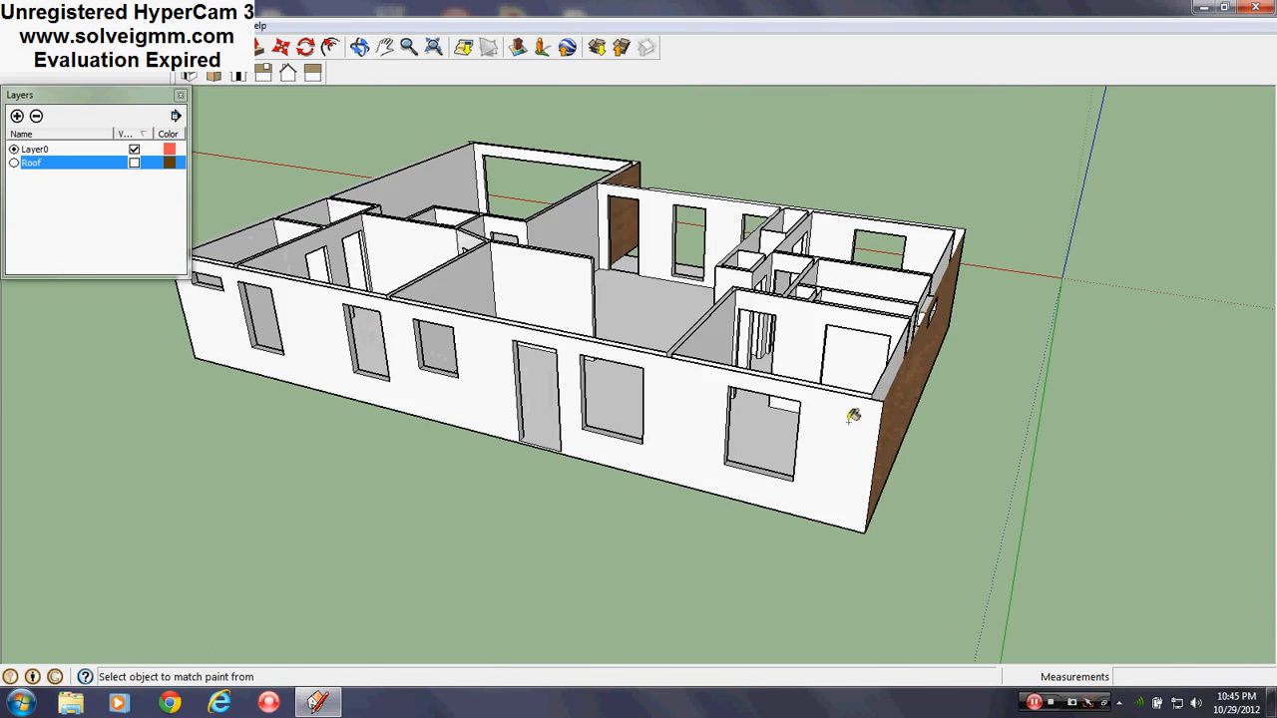
middle_click_drag(311, 386, 836, 339)
middle_click_drag(873, 336, 599, 404)
scroll(438, 431, "up", 5)
Step: Draw a vertical line about 8' 2" long on the rear wall, just in from the corner at the garage end
key("l")
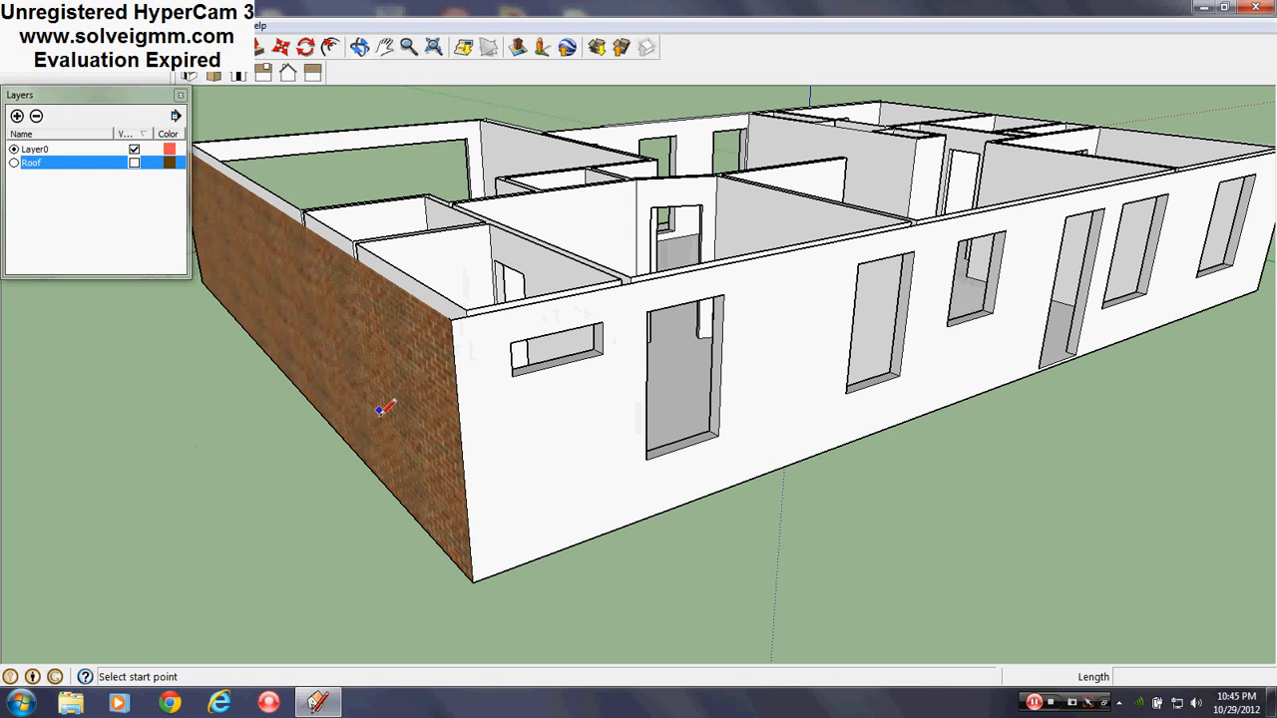
left_click(464, 308)
scroll(464, 308, "up", 3)
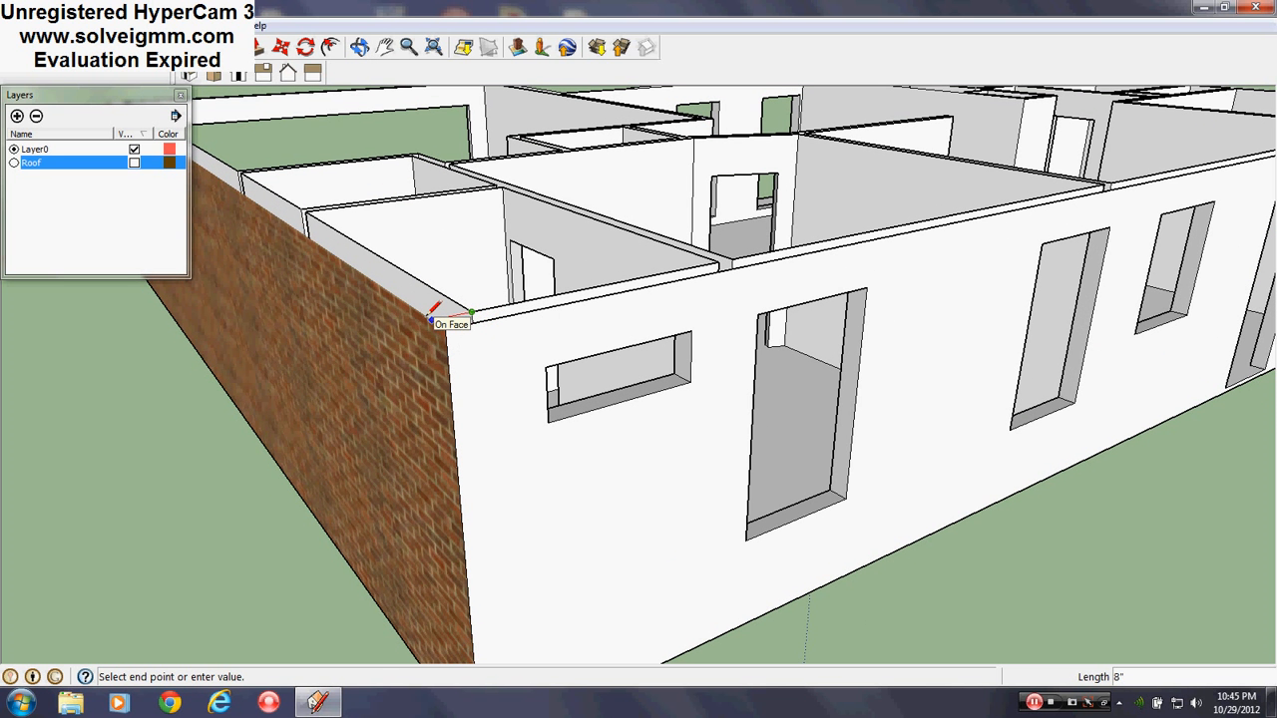
key("Escape")
scroll(496, 339, "down", 5)
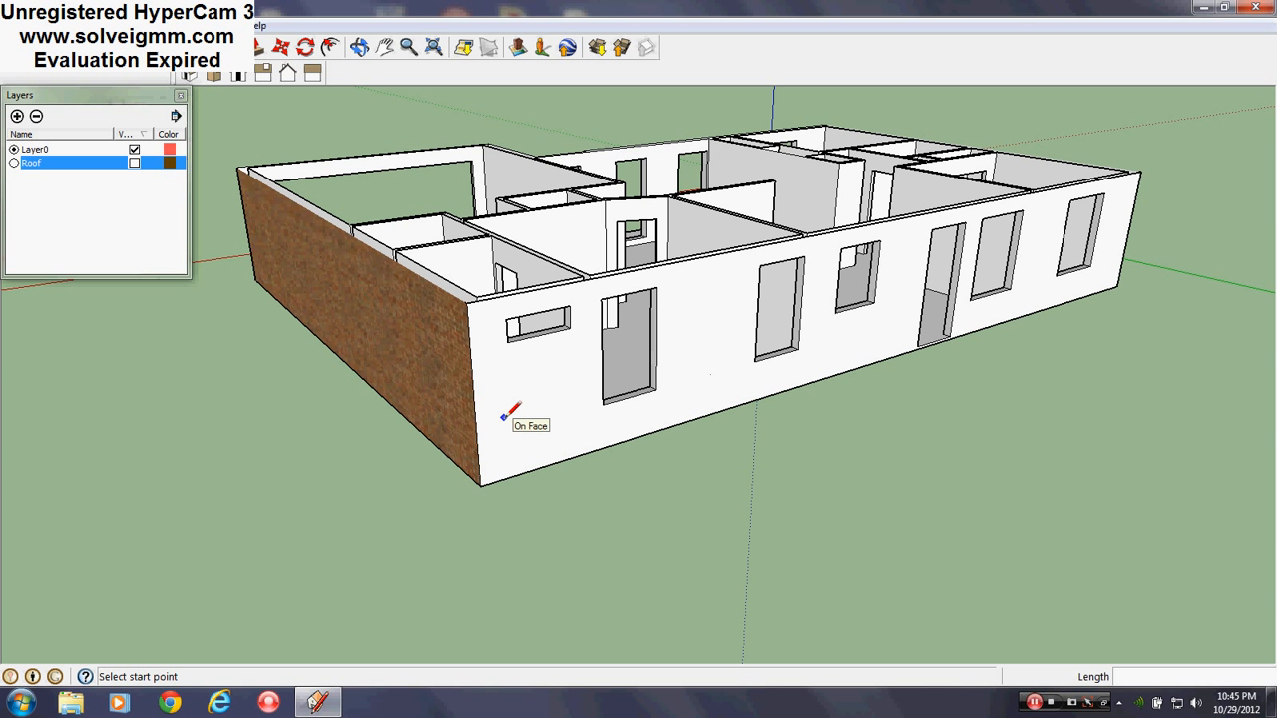
left_click(480, 482)
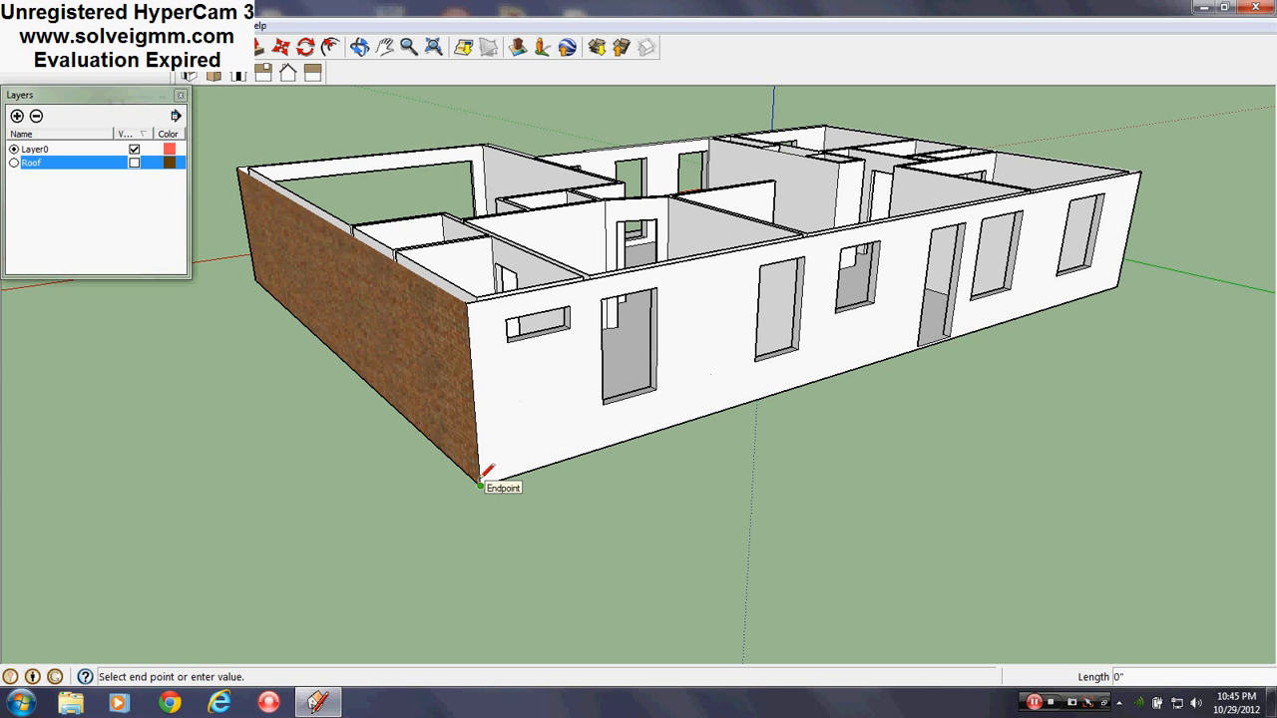
key("Escape")
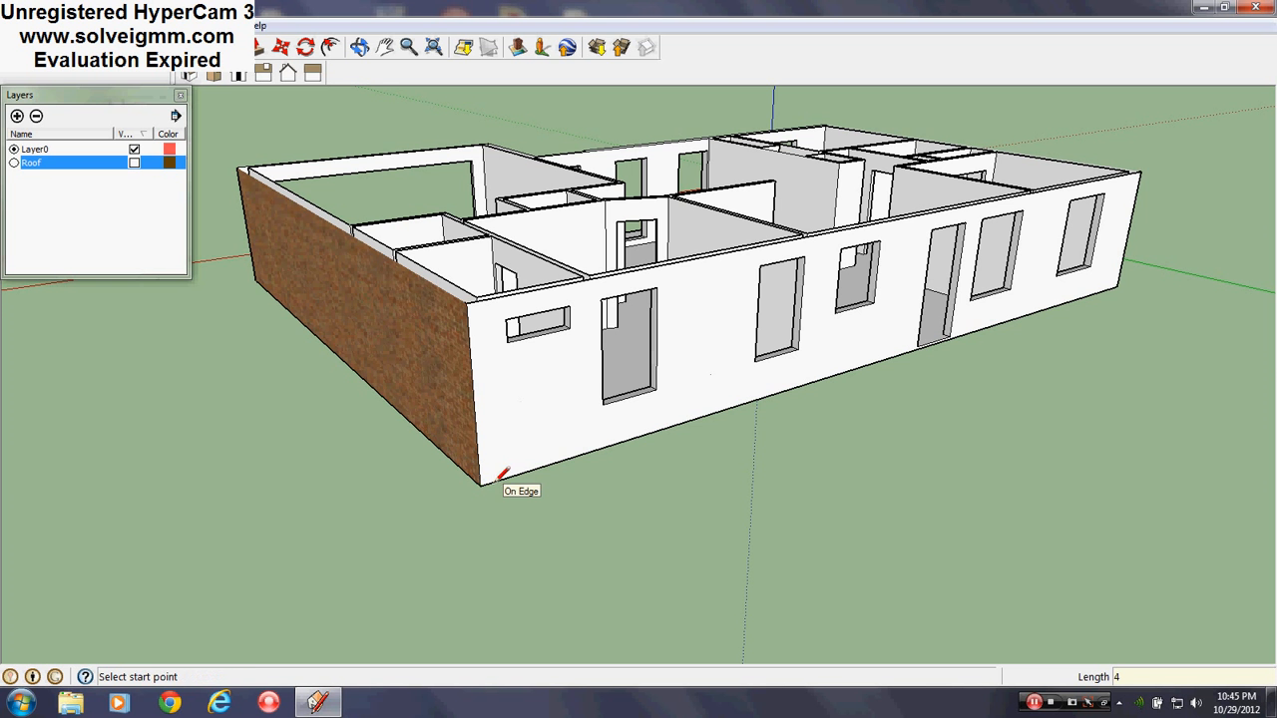
left_click(486, 481)
left_click(483, 303)
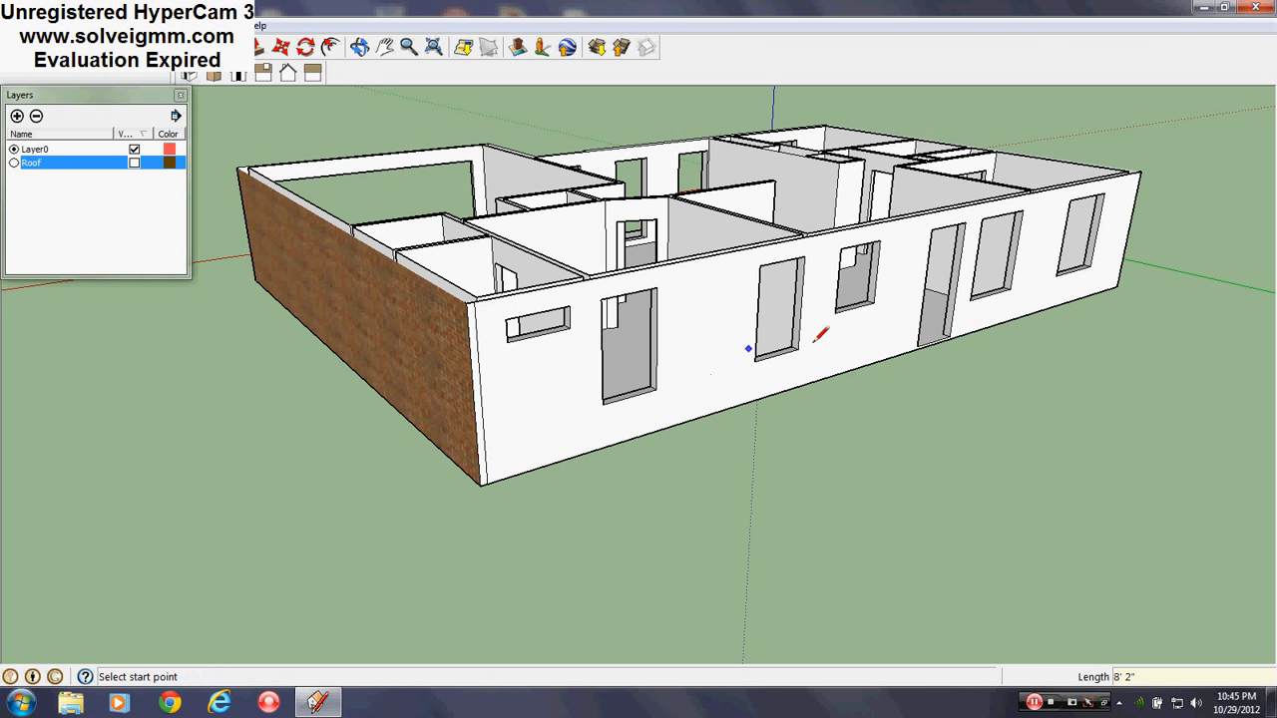
Step: Draw a full-height vertical line on the rear wall, just in from the corner at the small wing's end
middle_click_drag(818, 341, 317, 349)
scroll(866, 466, "up", 3)
left_click(753, 479)
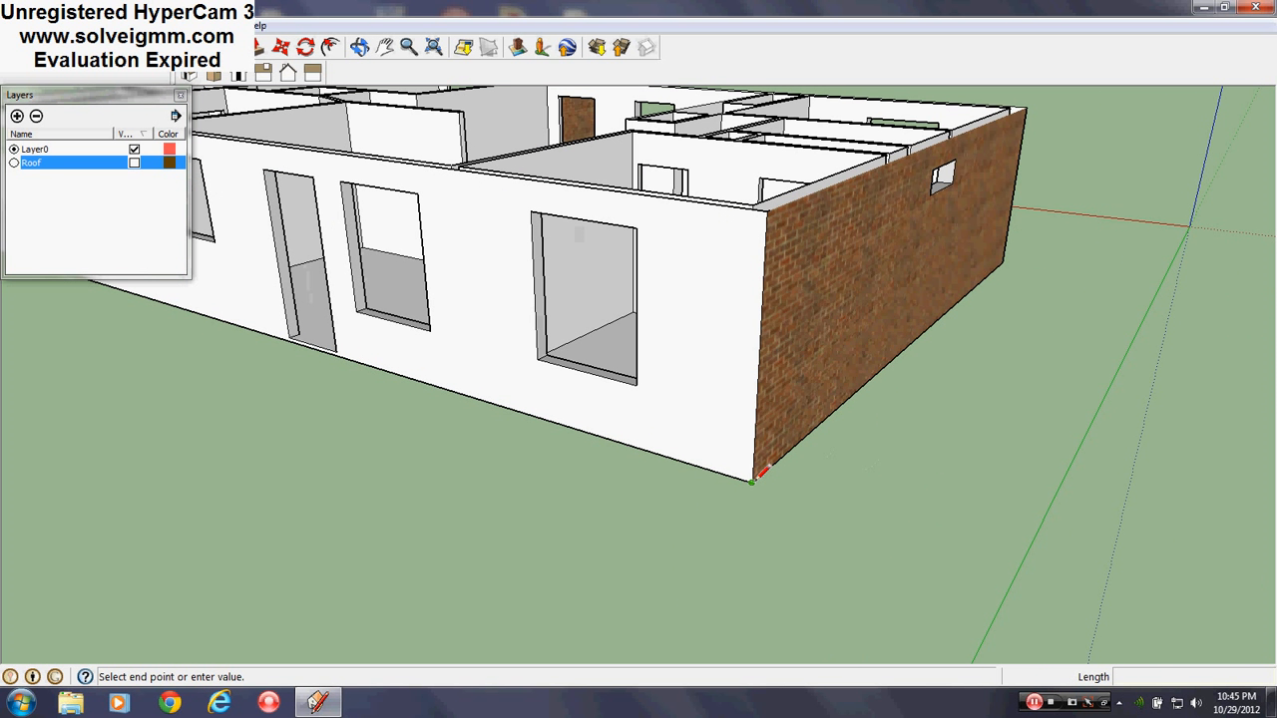
key("Escape")
left_click(744, 478)
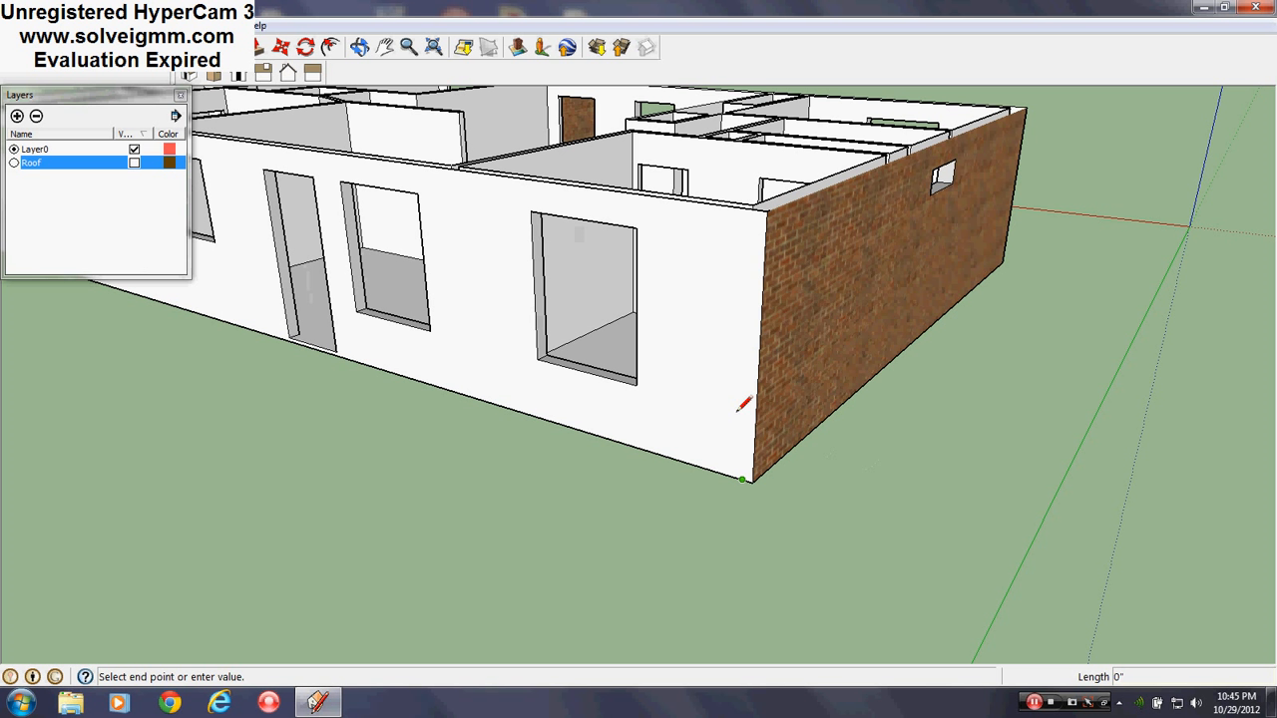
left_click(756, 205)
Step: Paint the two narrow corner strips at both ends of the rear wall with Brick_Antique
key("b")
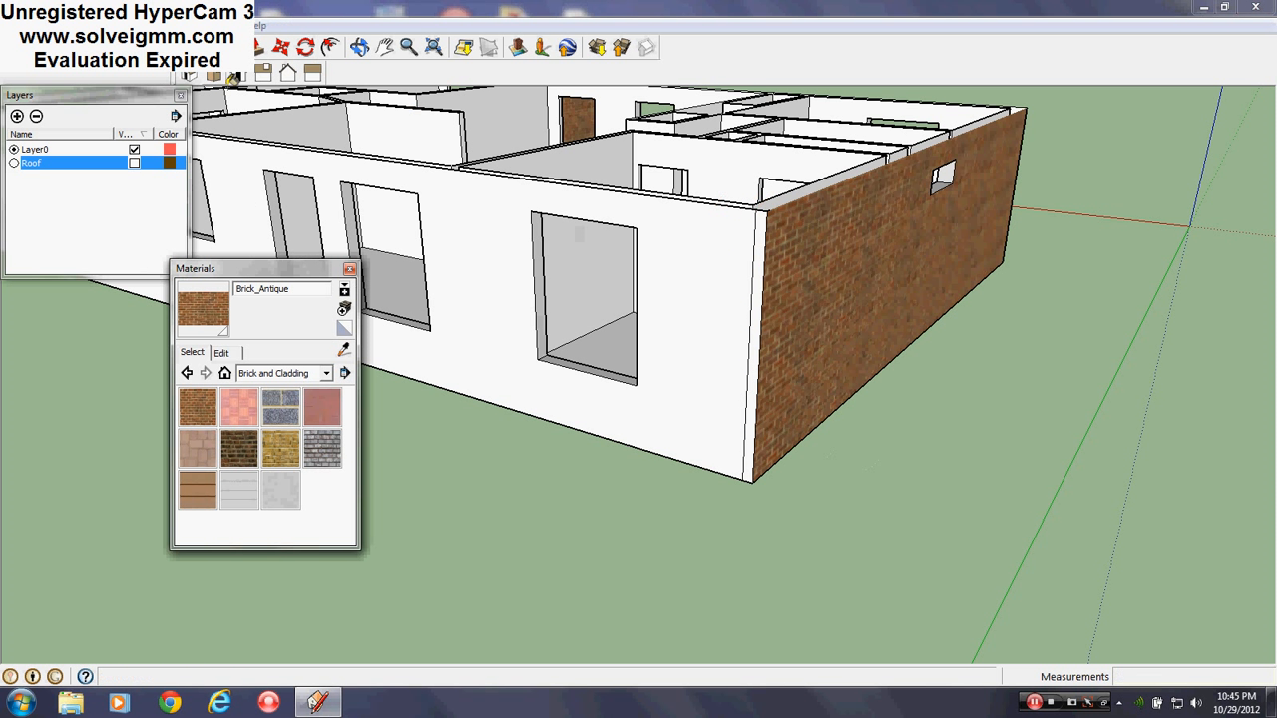
key("alt")
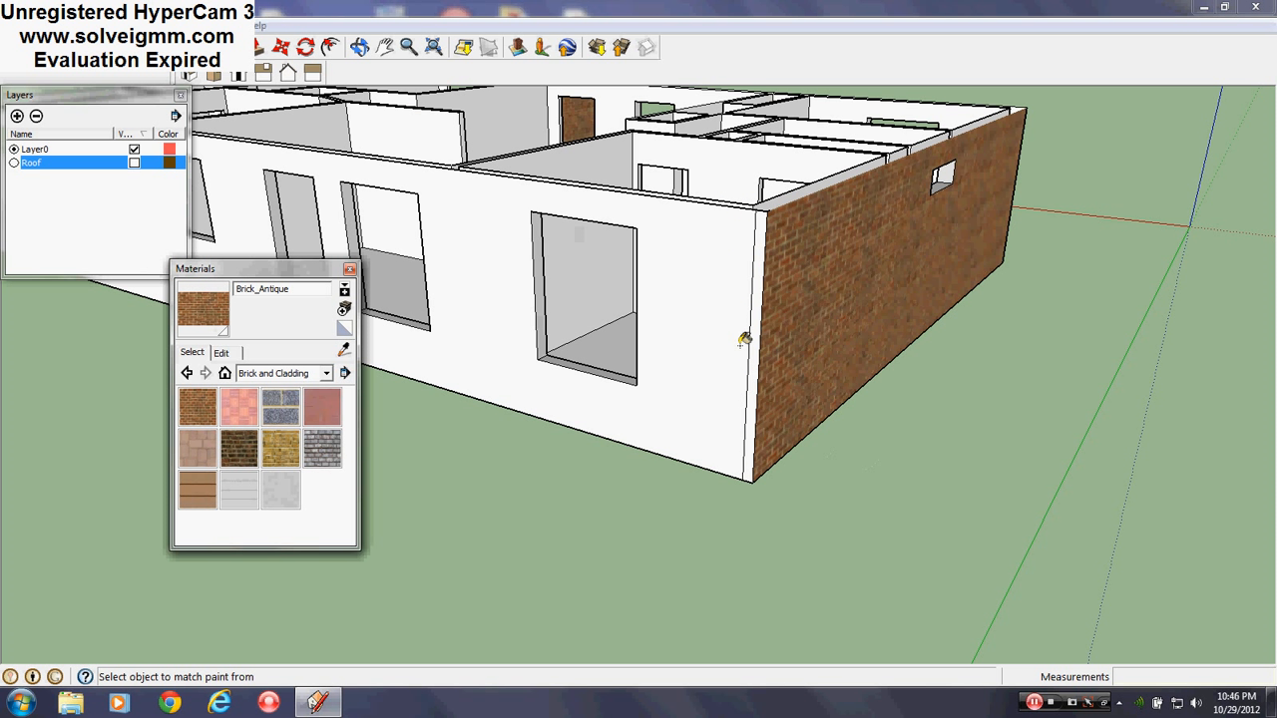
mouse_move(758, 374)
middle_mouse_down()
mouse_move(708, 399)
mouse_move(898, 277)
mouse_move(962, 294)
middle_mouse_up()
scroll(390, 293, "up", 5)
left_click(475, 300)
mouse_move(538, 277)
middle_mouse_down()
mouse_move(626, 402)
mouse_move(874, 439)
mouse_move(961, 419)
mouse_move(987, 389)
middle_mouse_up()
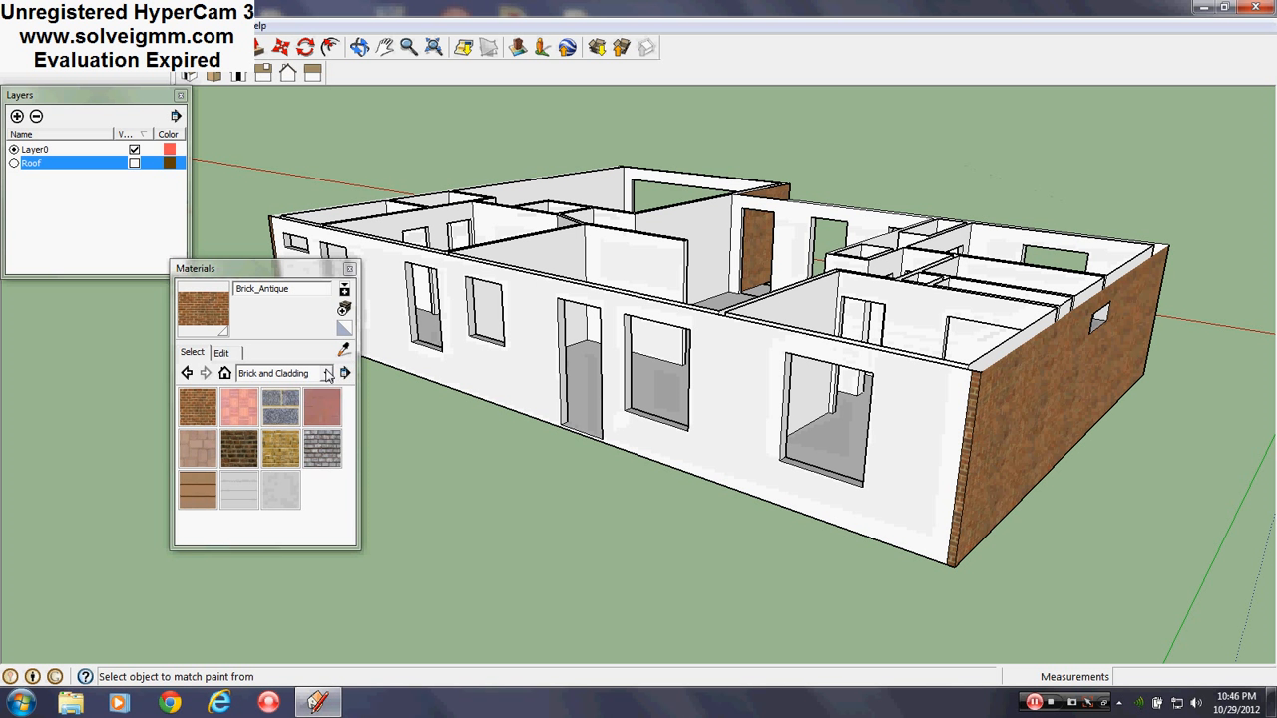
Step: Show the Roof layer again and close the material and layer windows
left_click(327, 373)
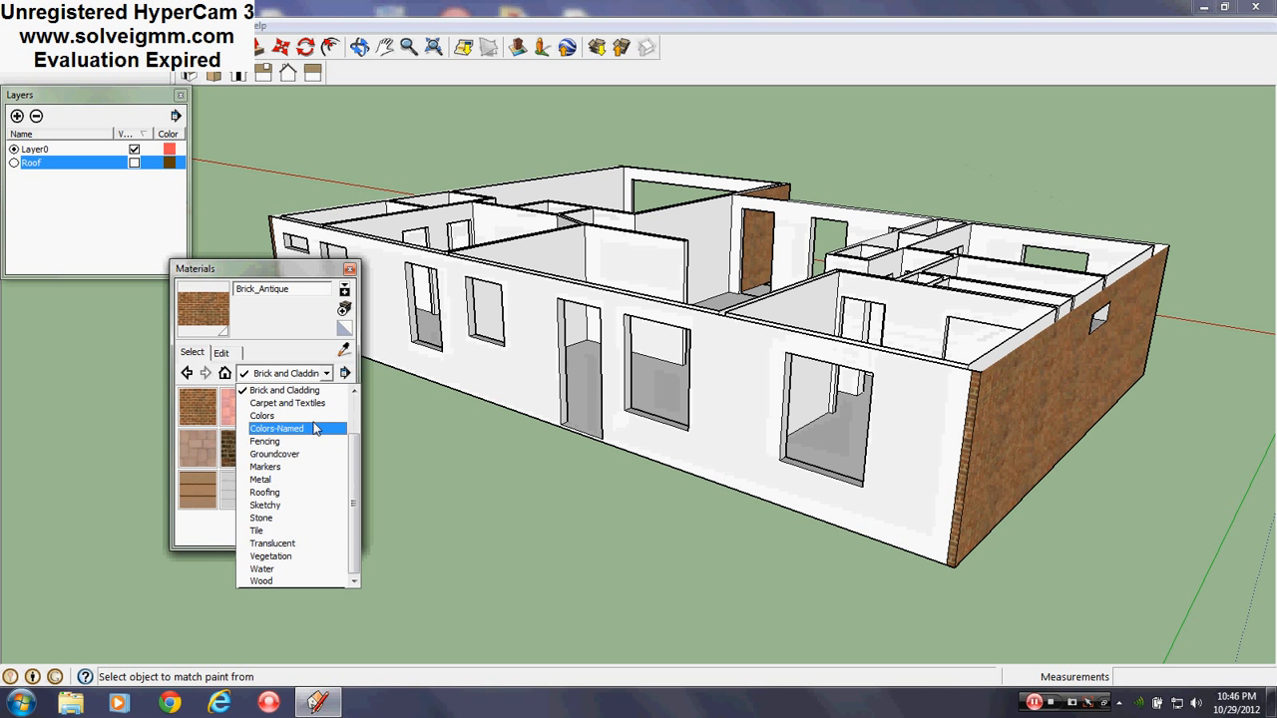
left_click(350, 271)
left_click(350, 271)
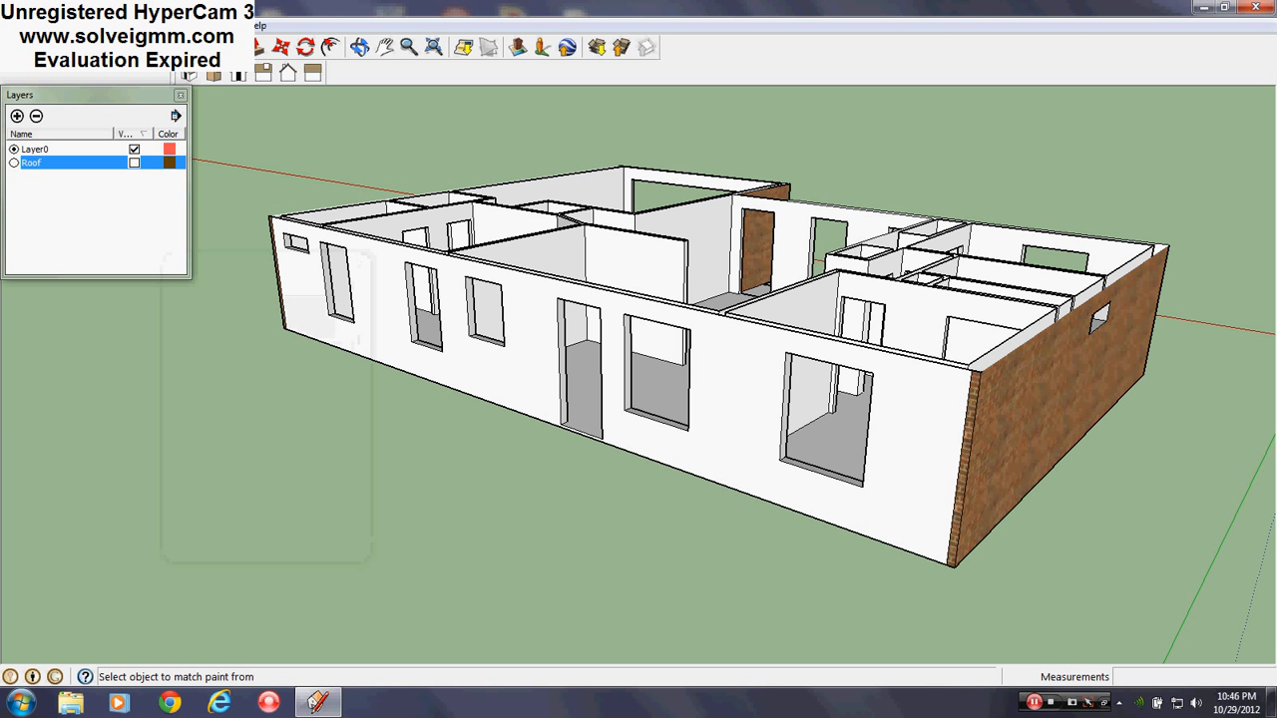
left_click(134, 163)
left_click(183, 96)
Step: Examine the house exterior from all sides, including the rear wall, the brick corners, the front entry and the garage
middle_click_drag(883, 379, 1259, 315)
scroll(524, 387, "down", 4)
middle_click_drag(342, 288, 8, 287)
middle_click_drag(824, 365, 1050, 390)
scroll(640, 388, "up", 4)
scroll(1049, 390, "down", 5)
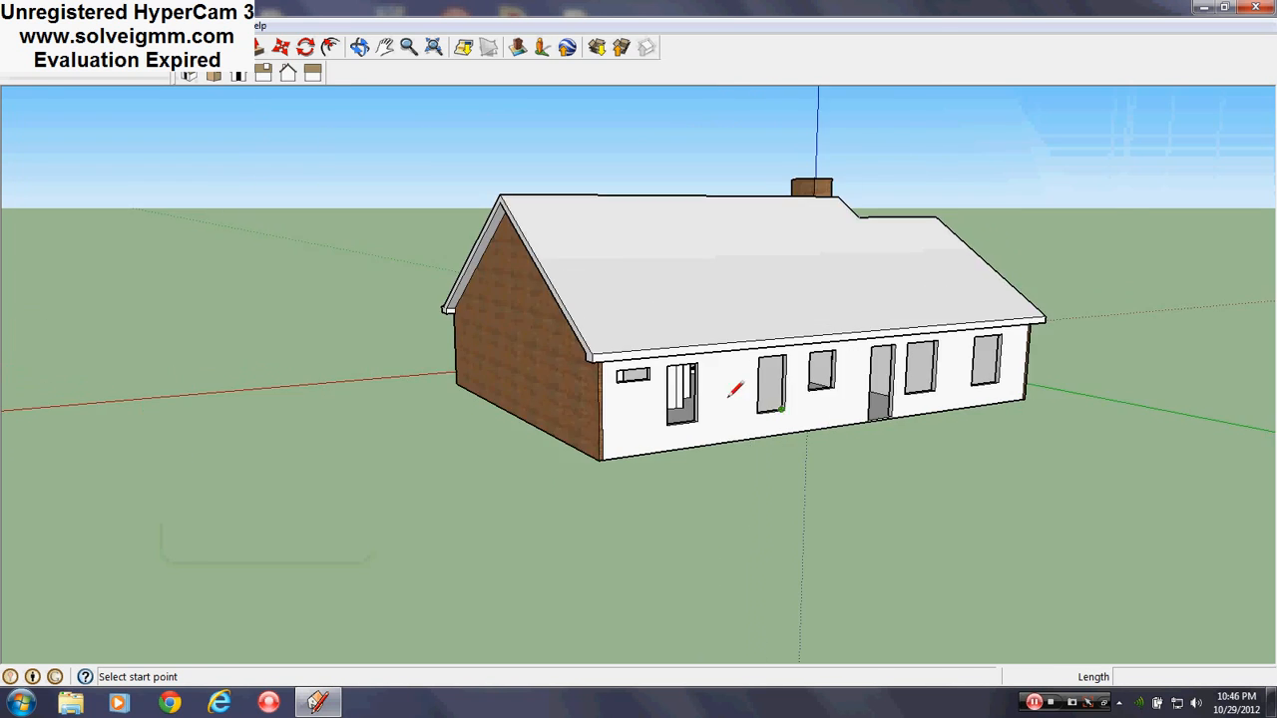
scroll(729, 394, "up", 4)
middle_click_drag(984, 426, 1046, 419)
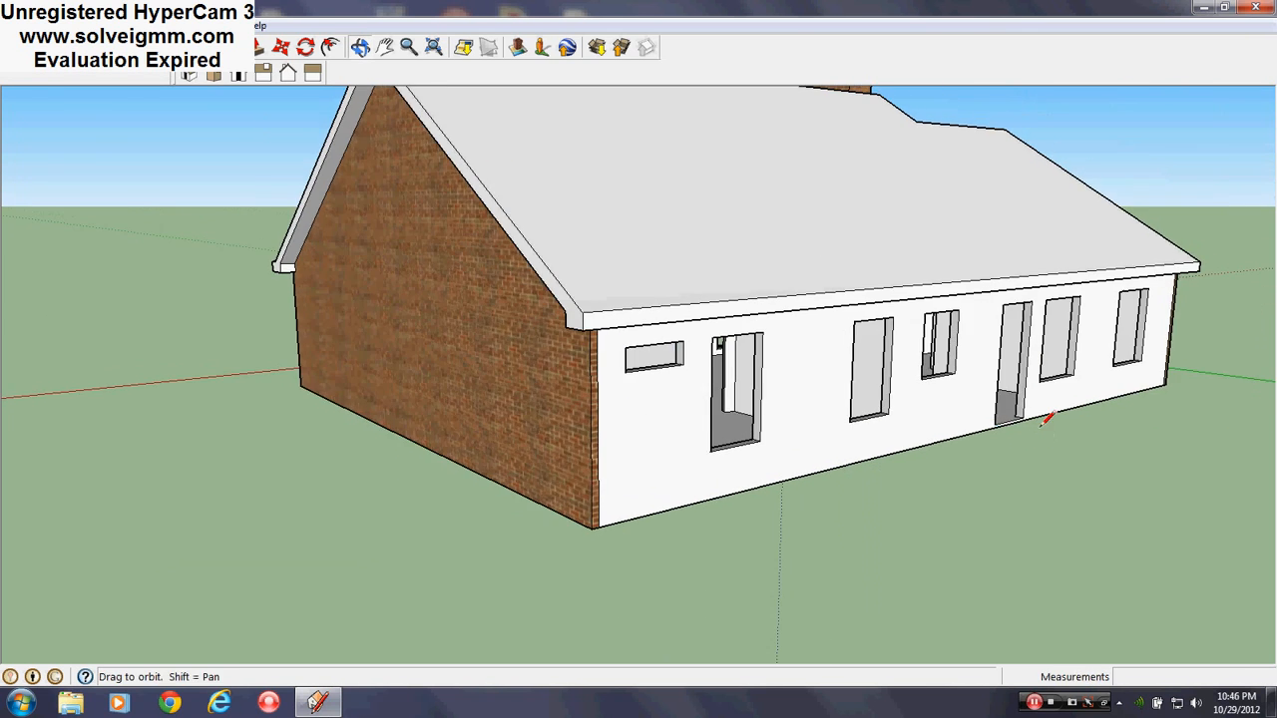
scroll(1048, 416, "down", 4)
scroll(1077, 328, "up", 4)
mouse_move(470, 384)
middle_mouse_down()
mouse_move(1040, 377)
mouse_move(485, 365)
mouse_move(499, 367)
middle_mouse_up()
middle_click_drag(667, 422, 848, 321)
scroll(819, 339, "down", 5)
scroll(798, 374, "up", 5)
middle_click_drag(798, 374, 816, 333)
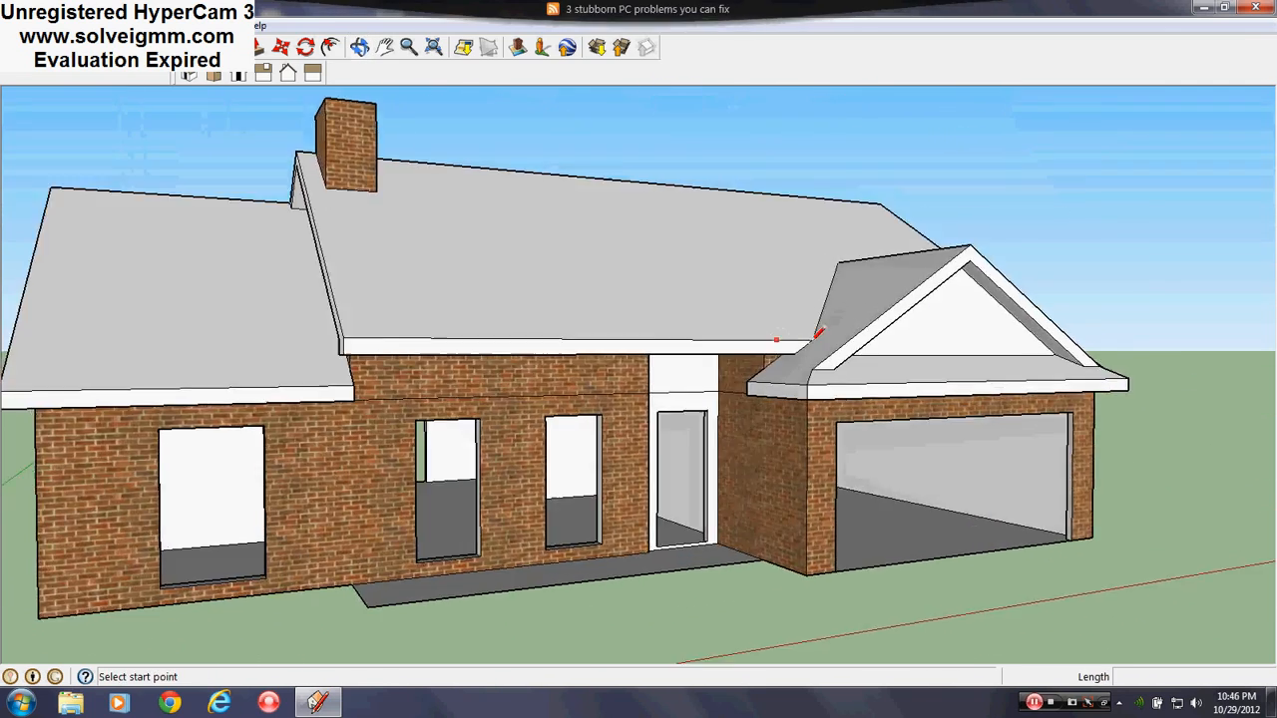
scroll(777, 364, "down", 2)
middle_click_drag(724, 397, 786, 391)
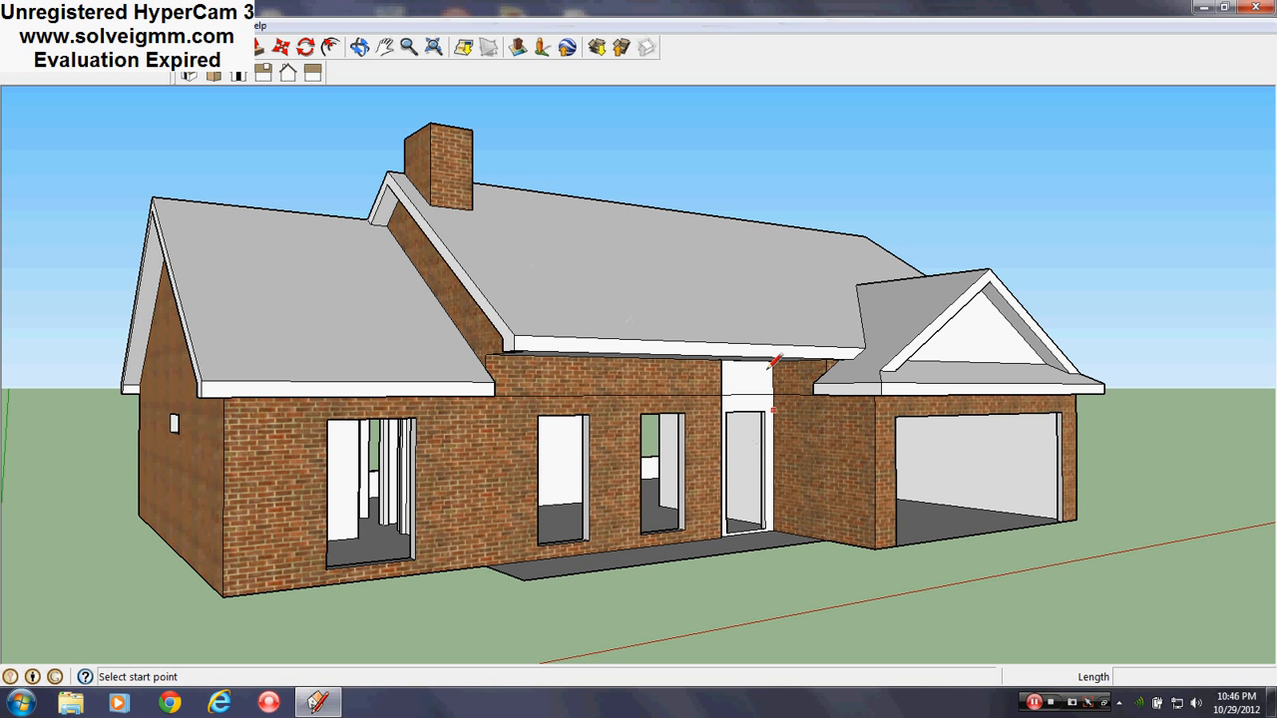
scroll(768, 454, "up", 3)
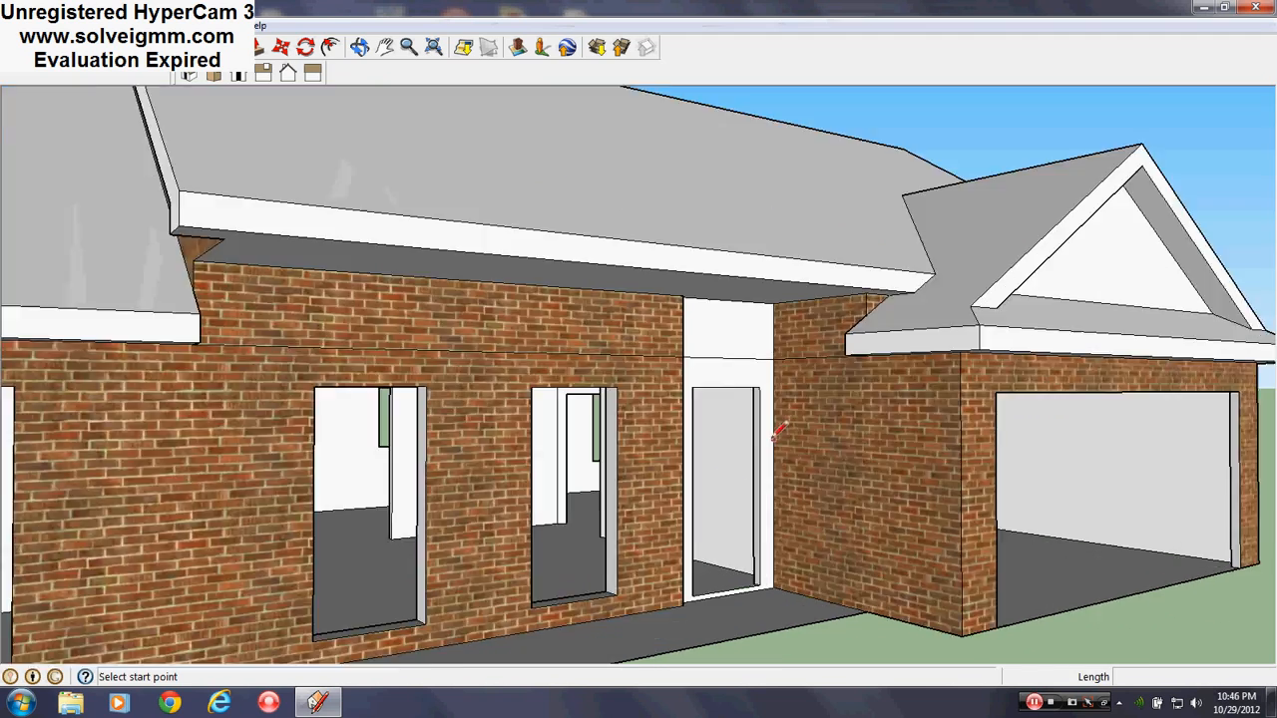
Step: Check the wall thickness at the garage opening and the ground length of the garage's outer end wall with the Line tool
mouse_move(768, 454)
middle_mouse_down()
mouse_move(638, 370)
mouse_move(423, 375)
mouse_move(250, 313)
middle_mouse_up()
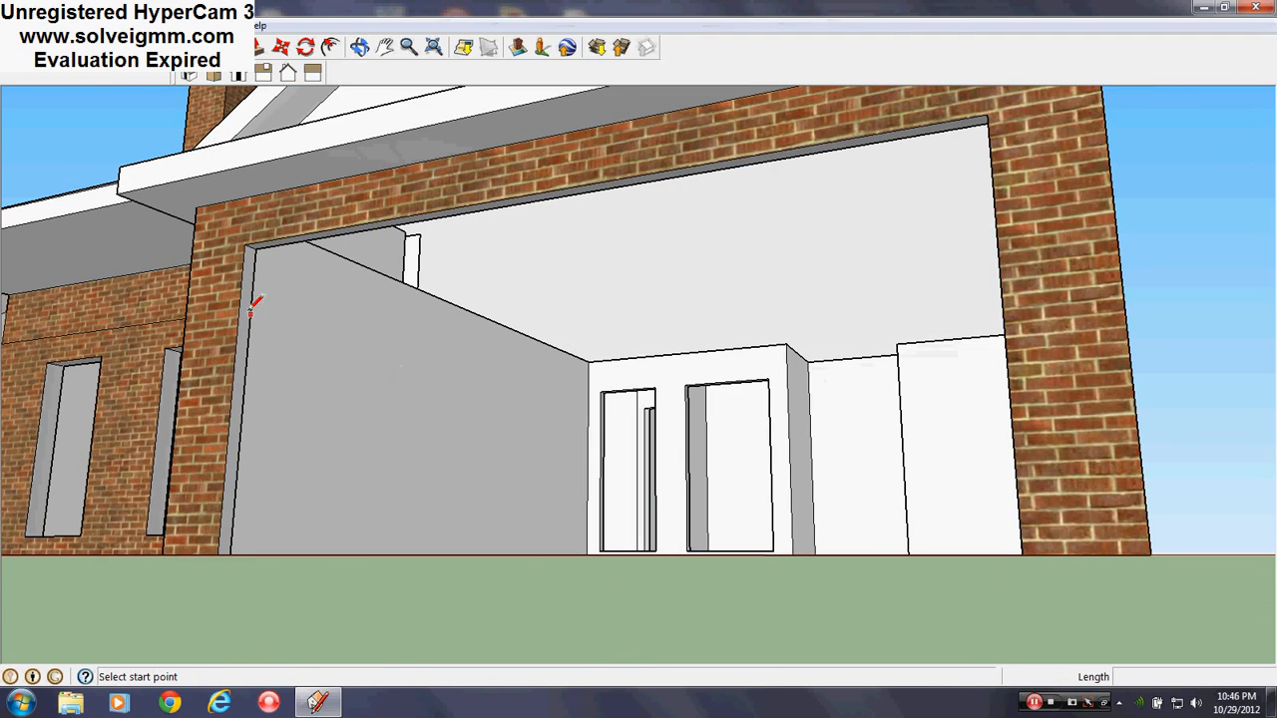
left_click(255, 244)
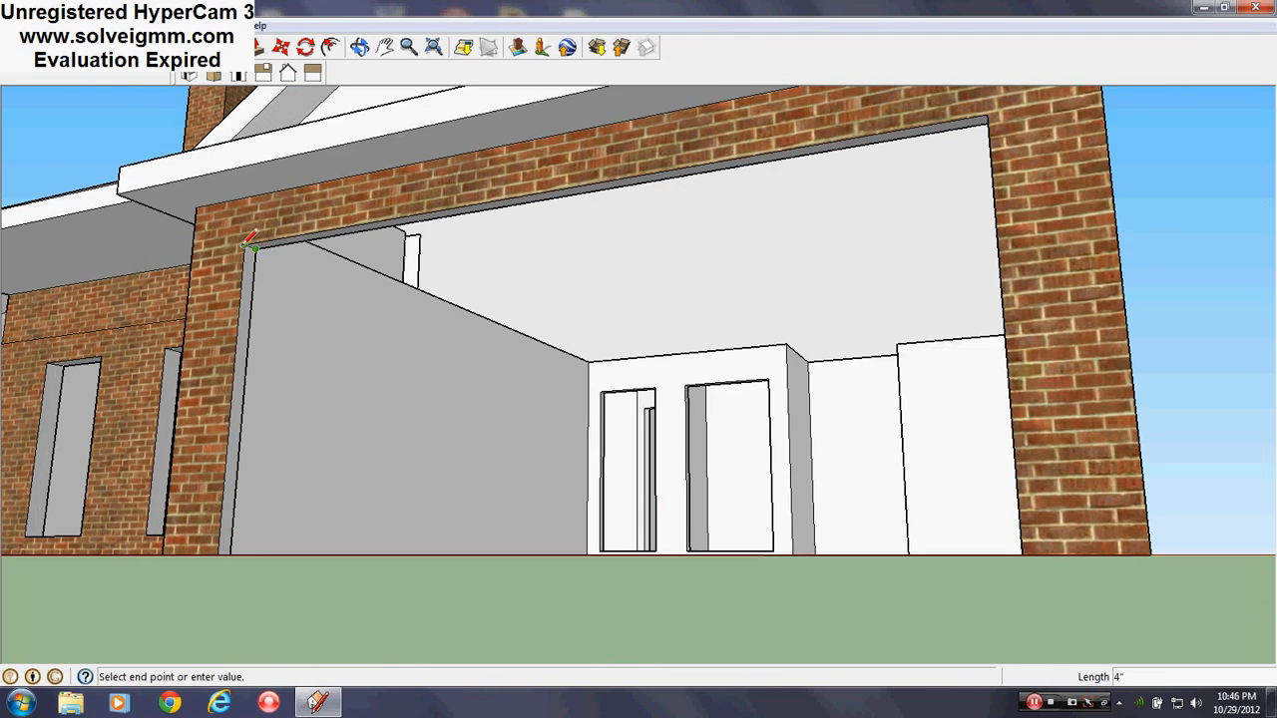
middle_click_drag(249, 239, 140, 374)
scroll(144, 379, "down", 4)
left_click(419, 581)
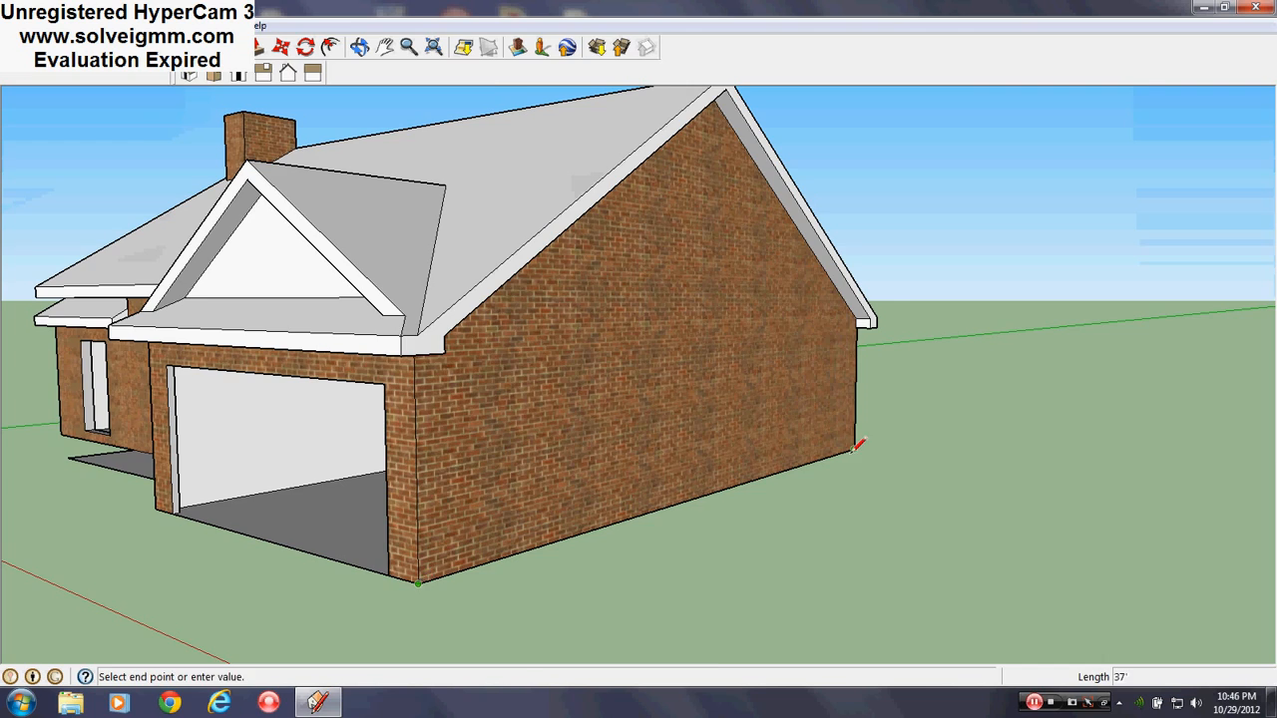
left_click(856, 450)
mouse_move(855, 449)
middle_mouse_down()
mouse_move(276, 136)
mouse_move(411, 238)
mouse_move(447, 299)
middle_mouse_up()
scroll(448, 299, "down", 5)
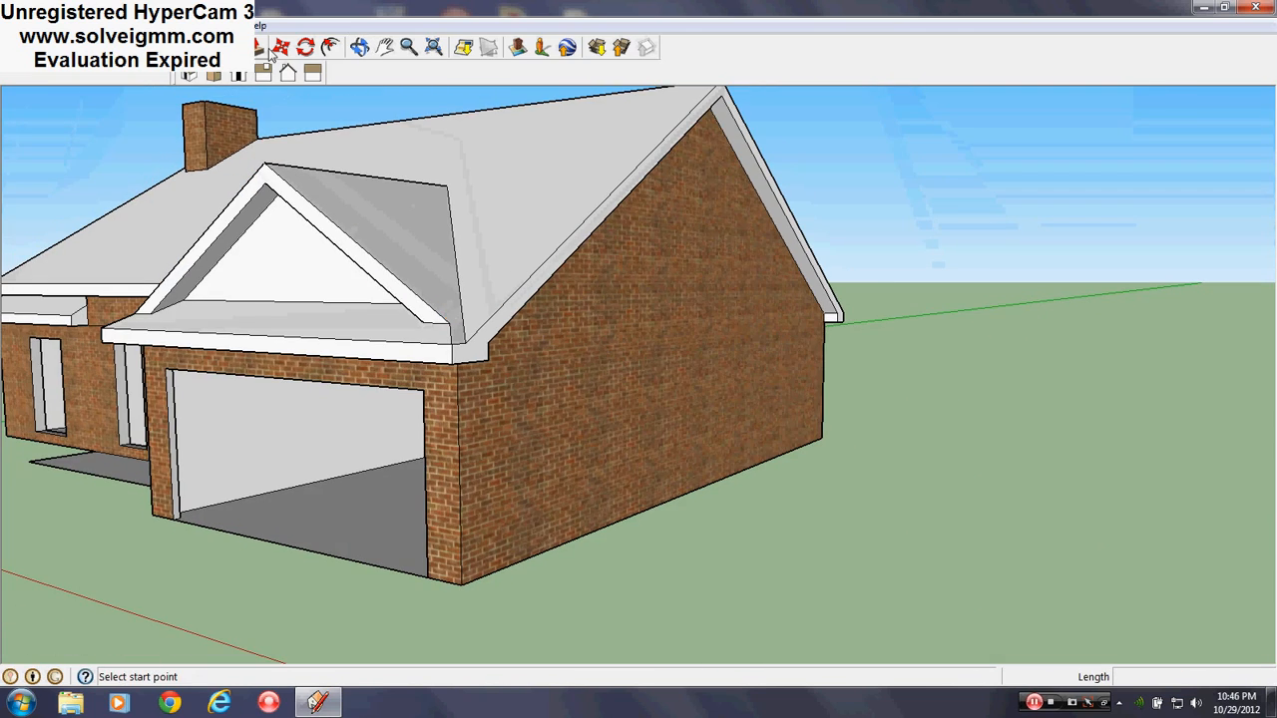
Step: Pull the garage's front brick wall face outward by 4" with Push/Pull
left_click(261, 49)
left_click(441, 428)
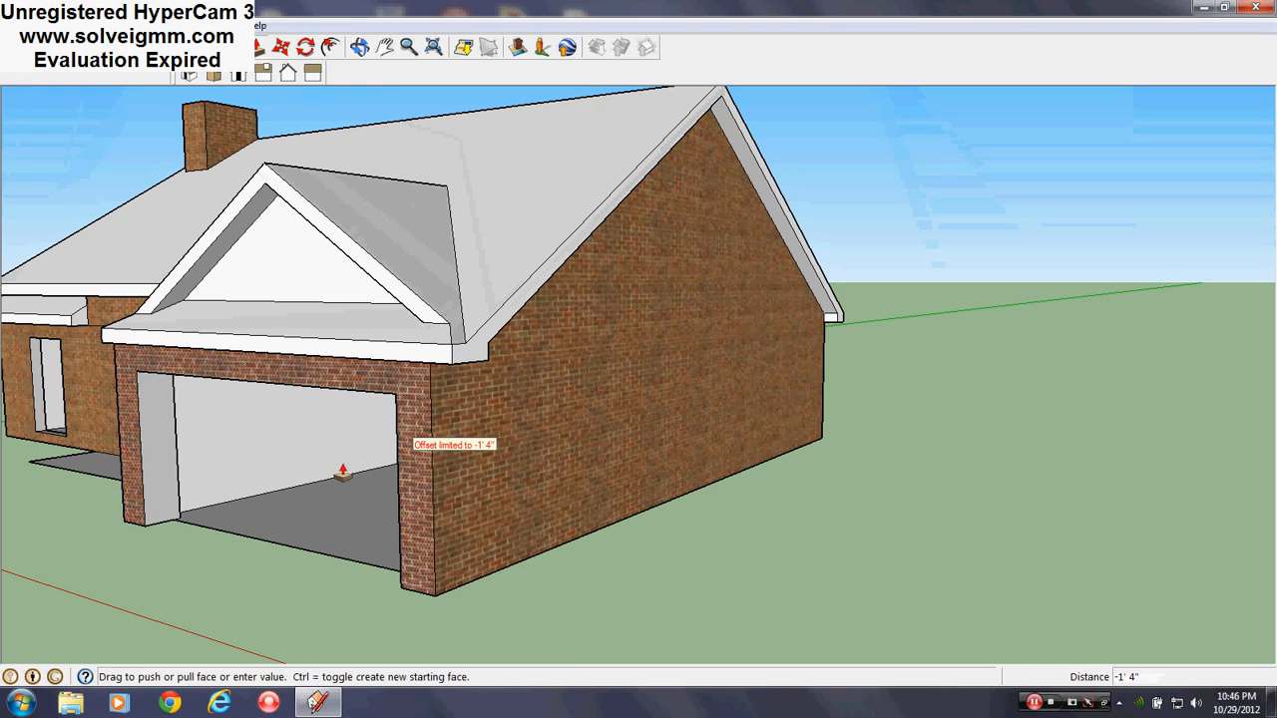
left_click(342, 472)
middle_click_drag(342, 468, 353, 508)
scroll(538, 492, "down", 5)
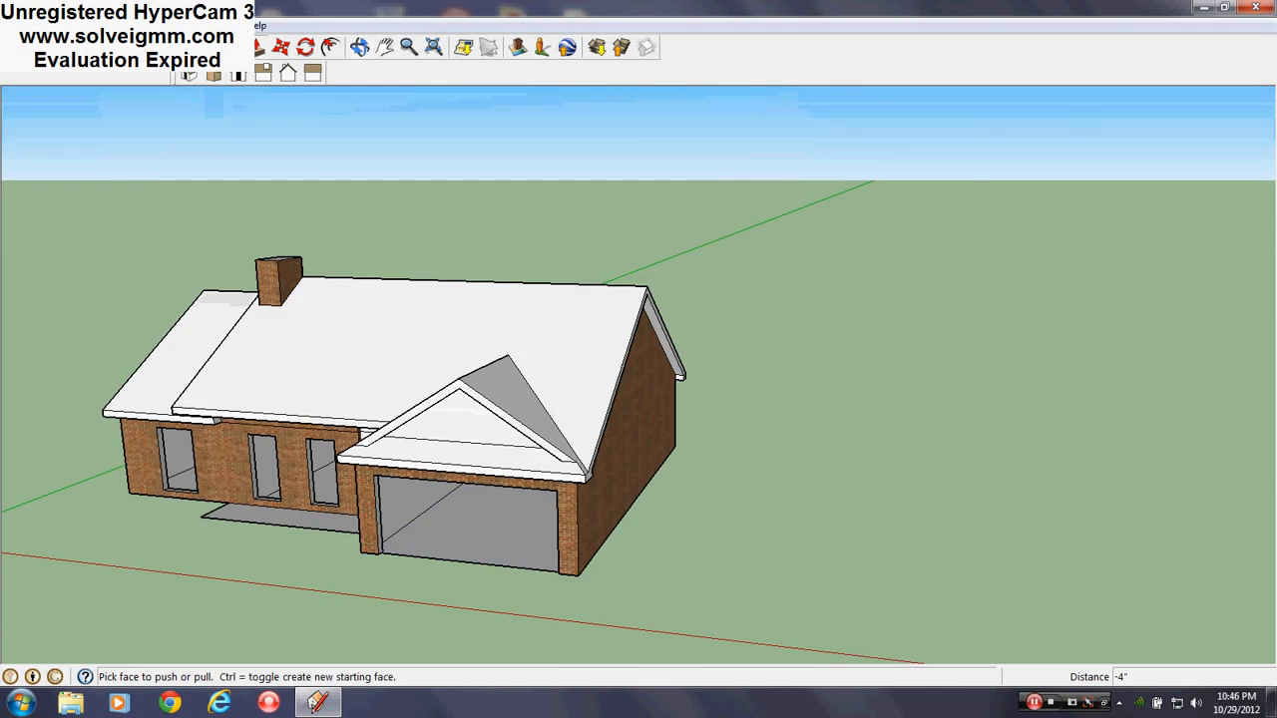
Step: Bring up the layer list and make Roof the active layer for work at the chimney
key("l")
scroll(479, 416, "up", 6)
middle_click_drag(479, 416, 634, 452)
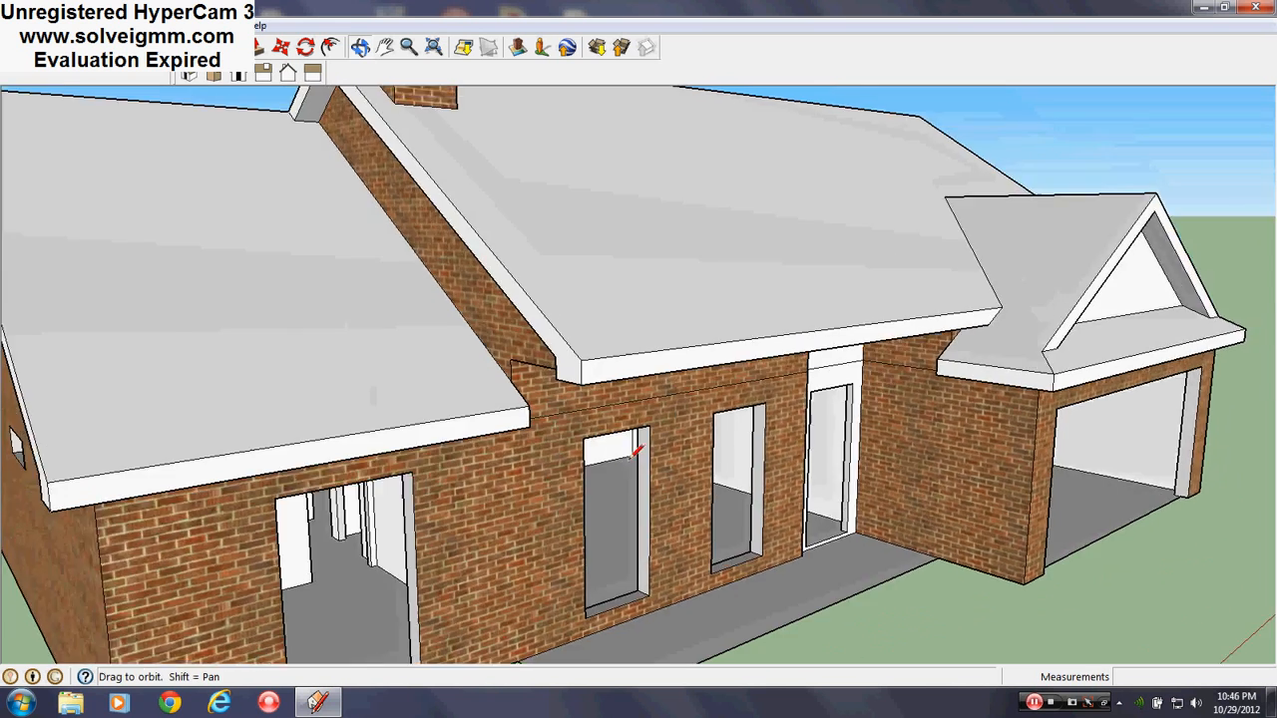
scroll(630, 457, "down", 5)
scroll(544, 273, "up", 7)
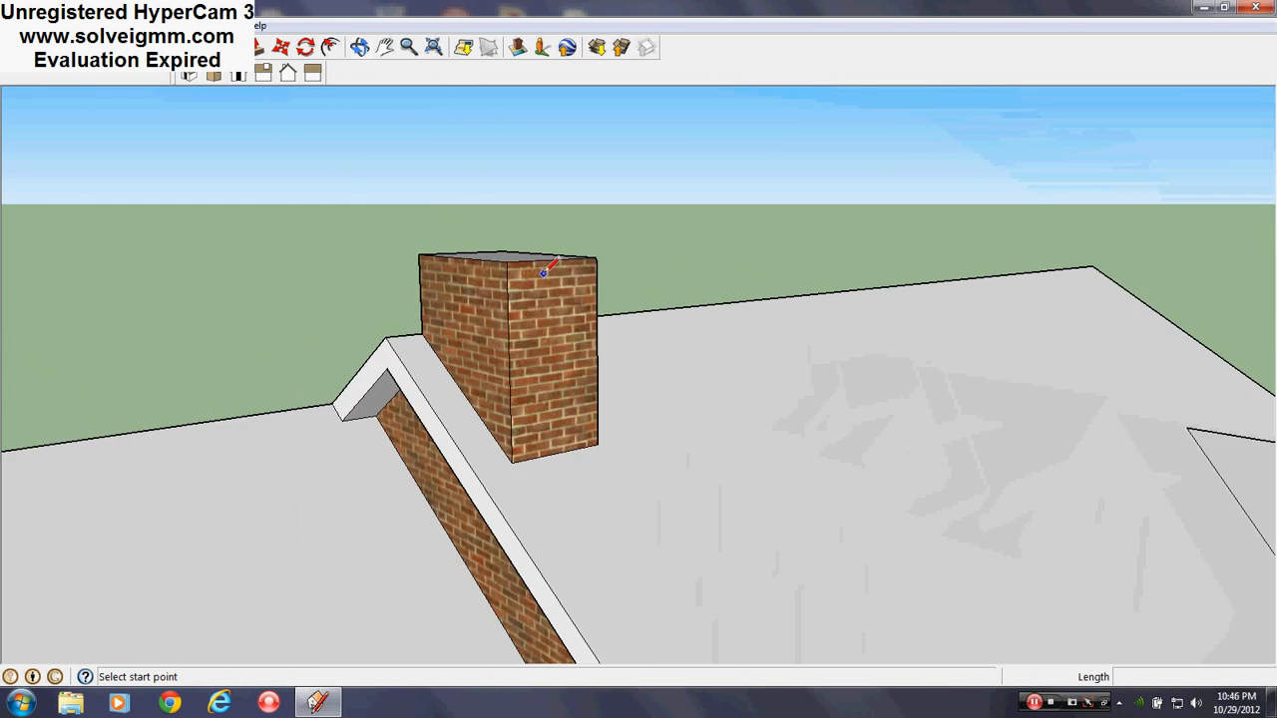
middle_click_drag(544, 272, 548, 365)
left_click(216, 25)
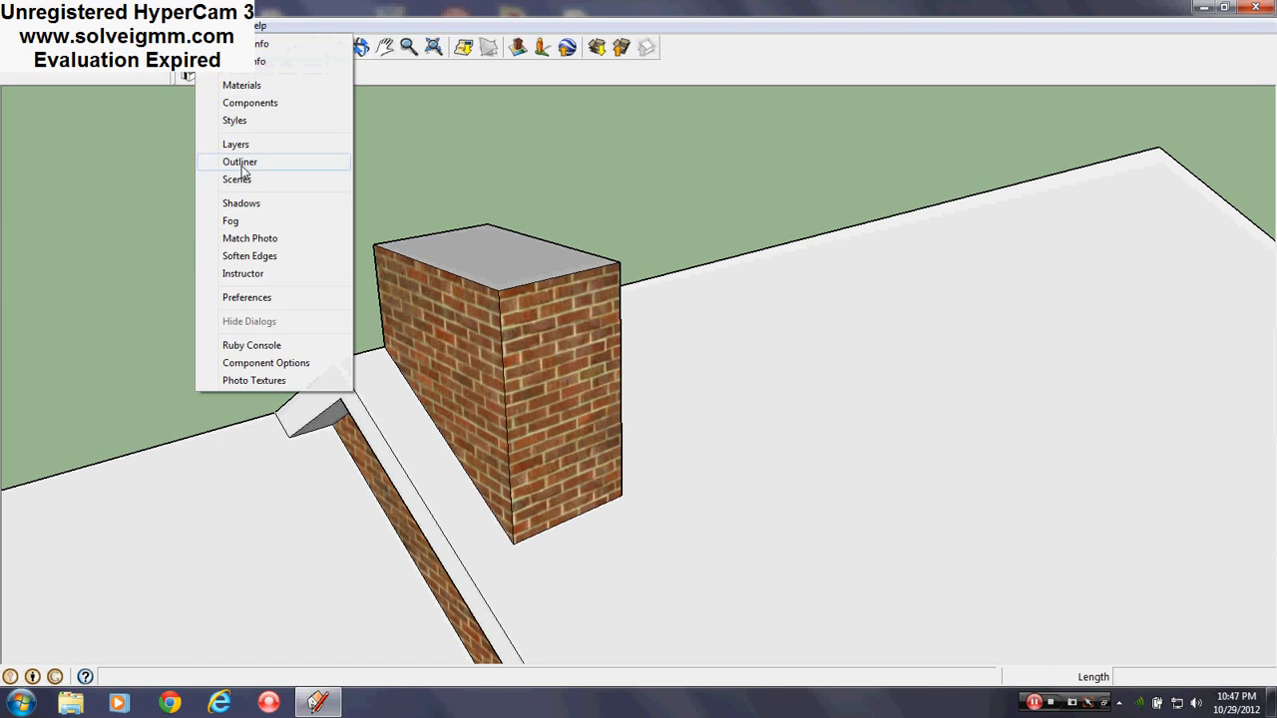
left_click(244, 146)
left_click(13, 163)
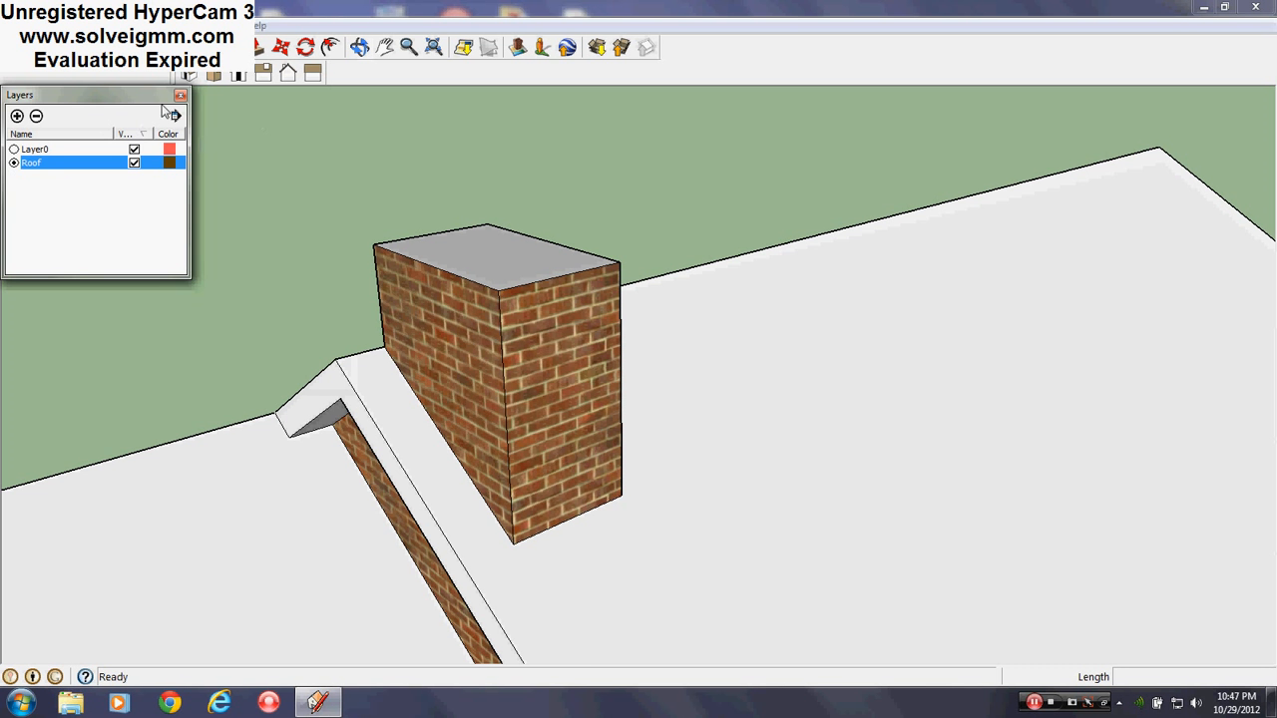
Step: Close the layer list and examine the chimney, the roof and the front of the house from several sides
left_click(180, 94)
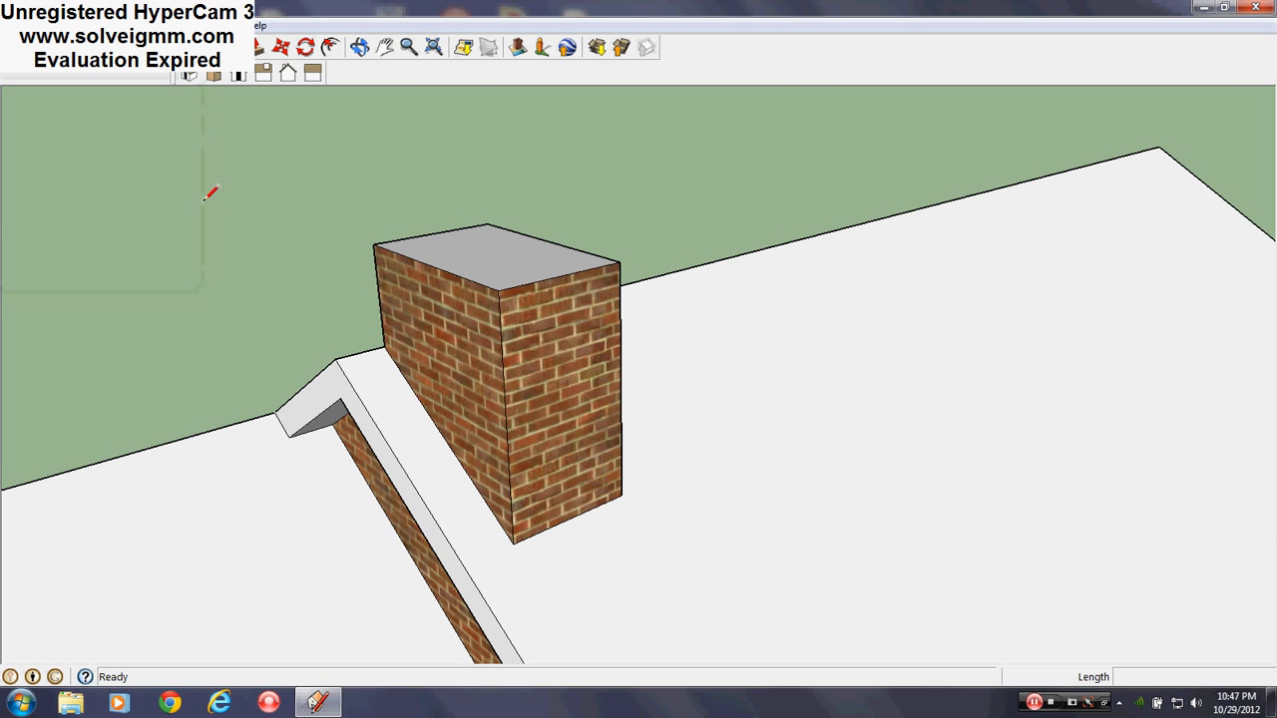
middle_click_drag(834, 413, 315, 420)
scroll(379, 422, "down", 4)
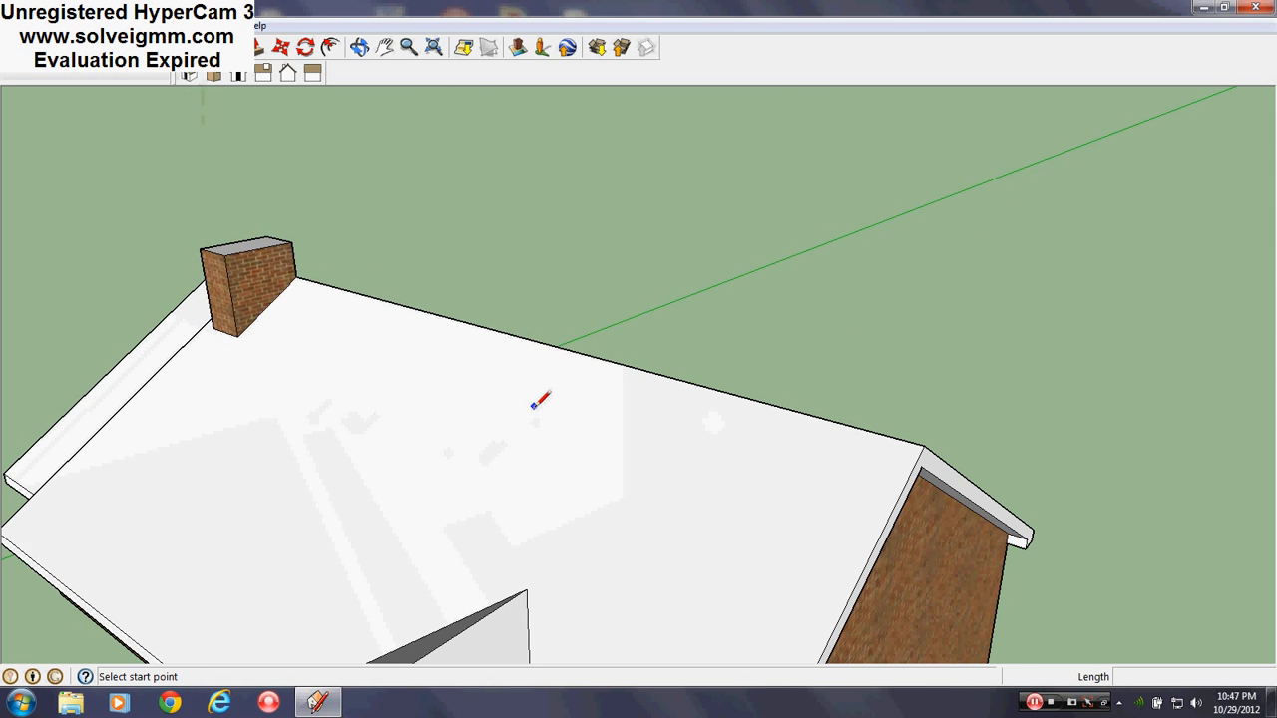
scroll(348, 304, "up", 6)
middle_click_drag(339, 274, 448, 251)
scroll(448, 259, "down", 6)
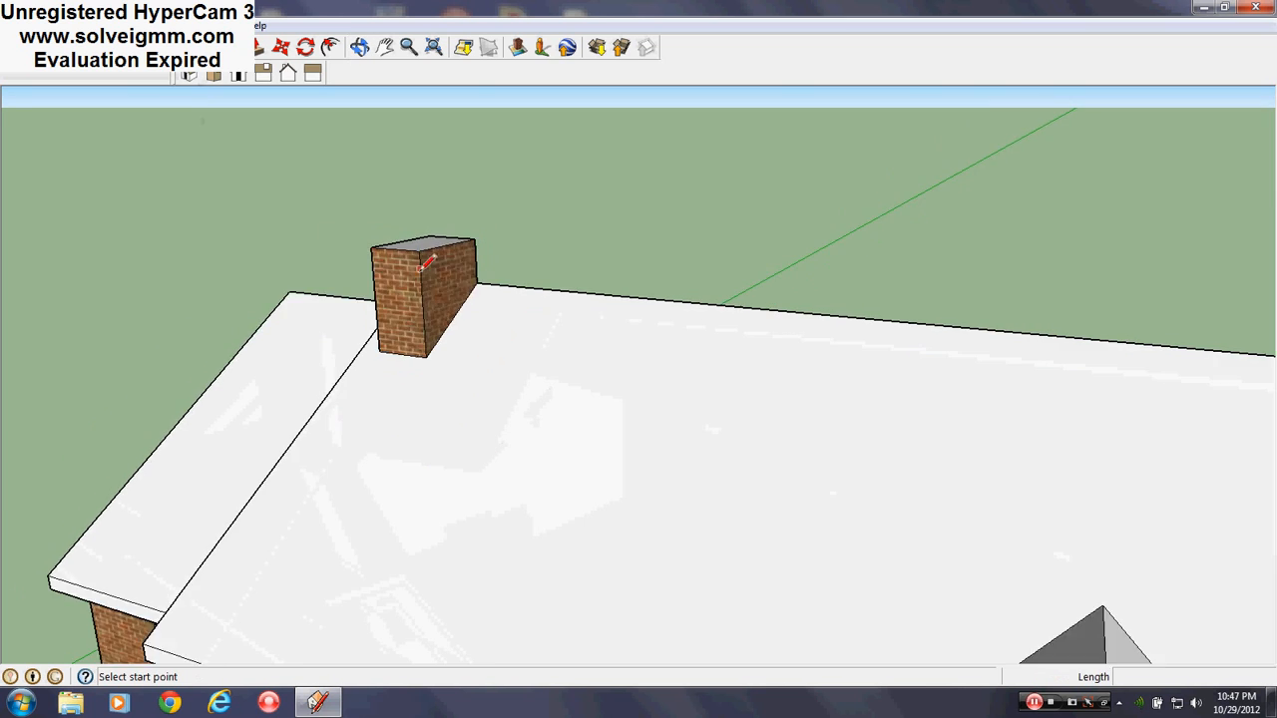
scroll(459, 378, "up", 2)
middle_click_drag(464, 419, 728, 399)
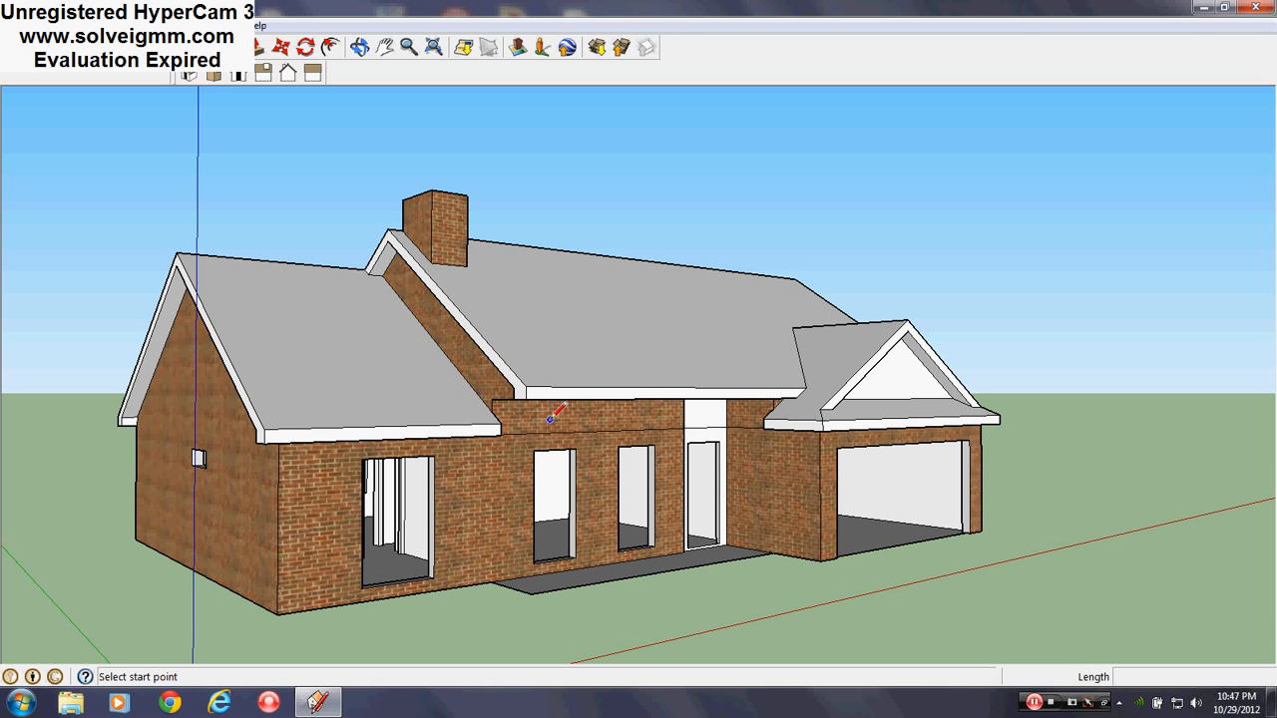
middle_click_drag(547, 415, 545, 402)
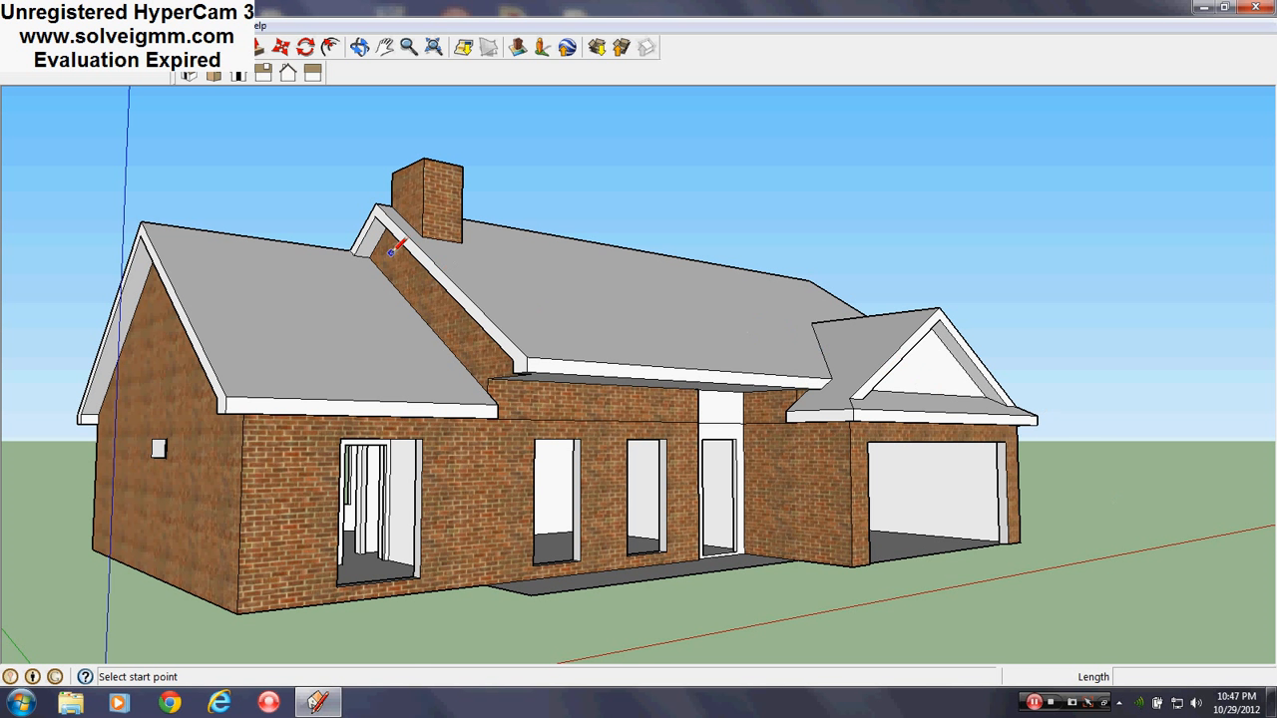
scroll(444, 196, "up", 5)
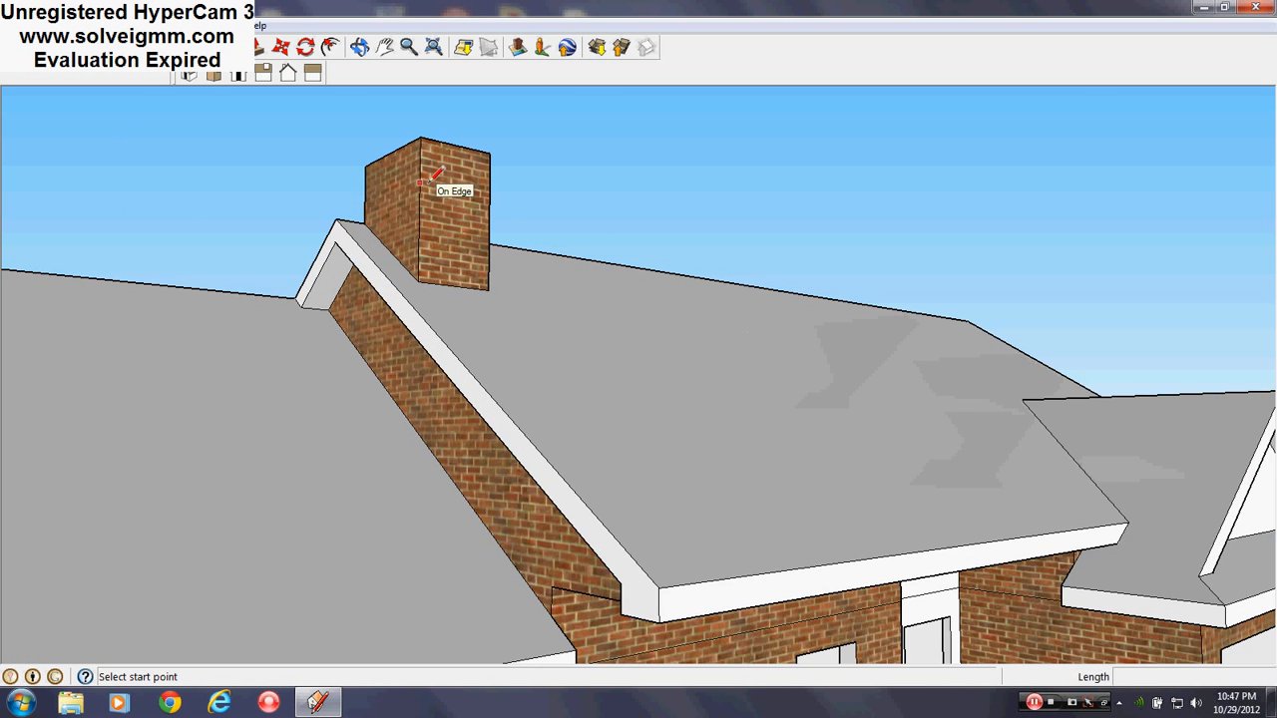
middle_click_drag(449, 195, 508, 354)
scroll(515, 334, "up", 3)
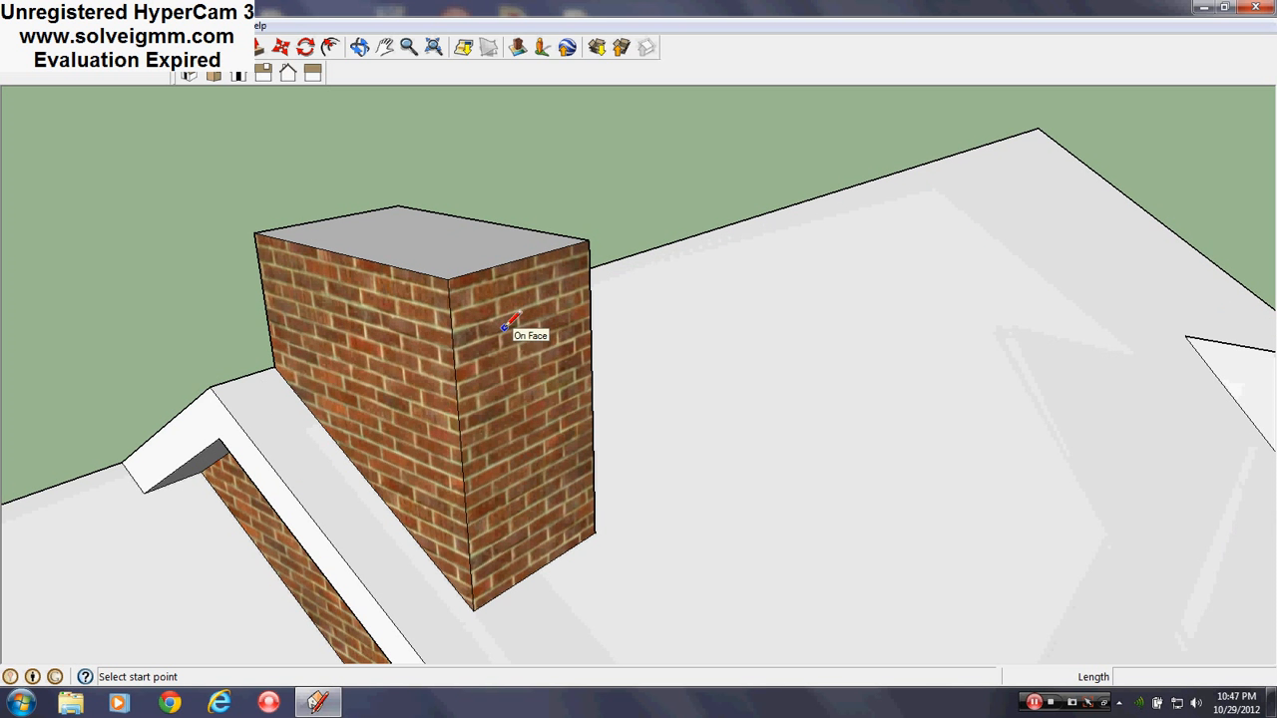
Step: Bring up the layer list and lower the chimney's top face by 1' with Push/Pull
left_click(258, 48)
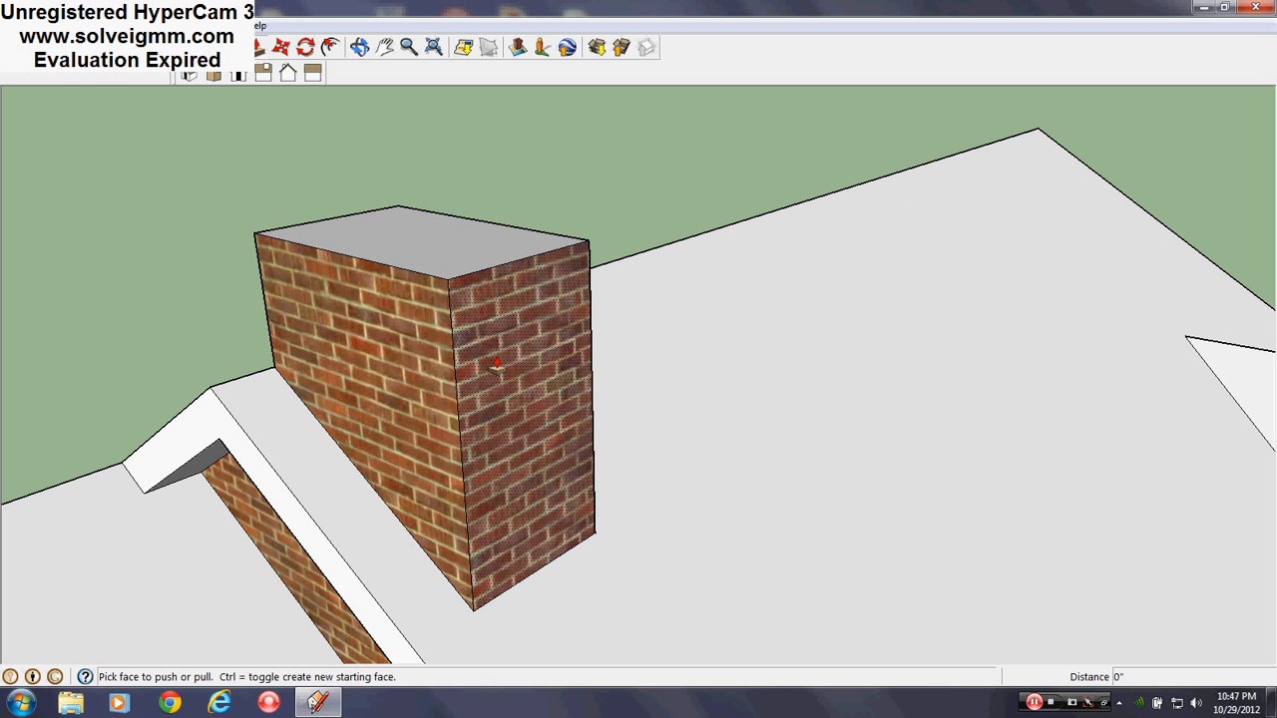
middle_click_drag(442, 268, 362, 421)
left_click(261, 26)
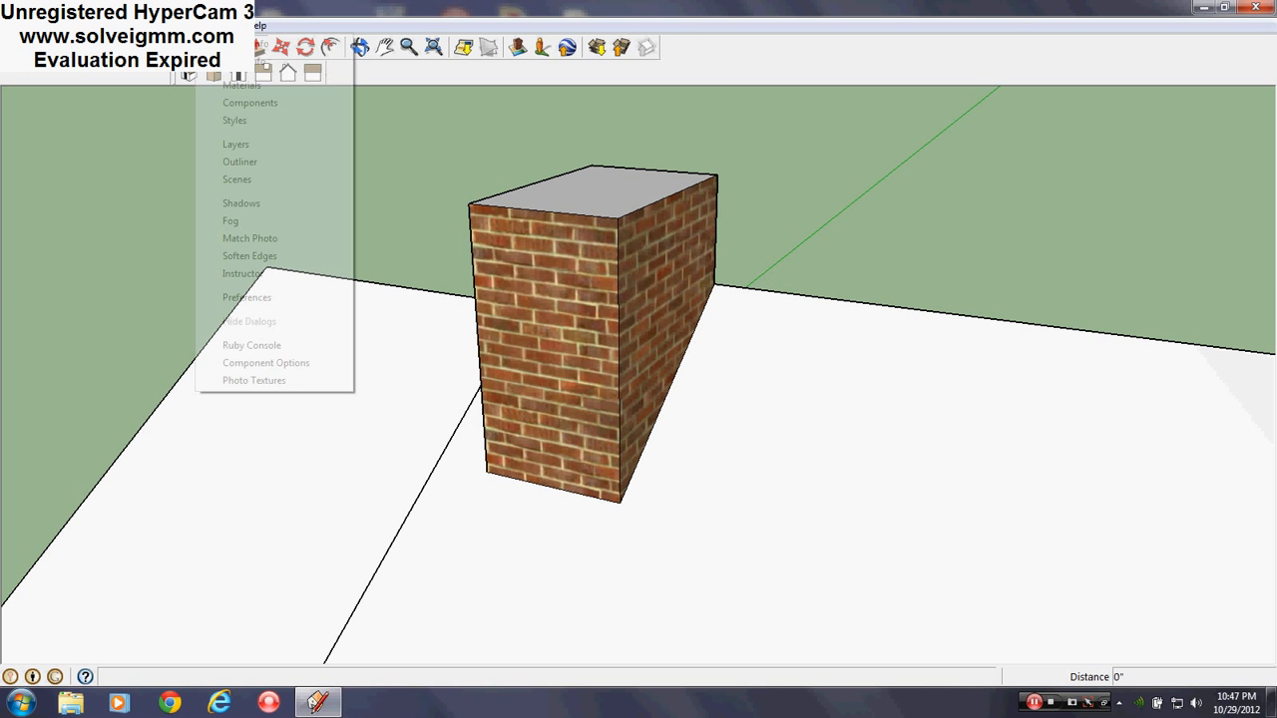
left_click(236, 143)
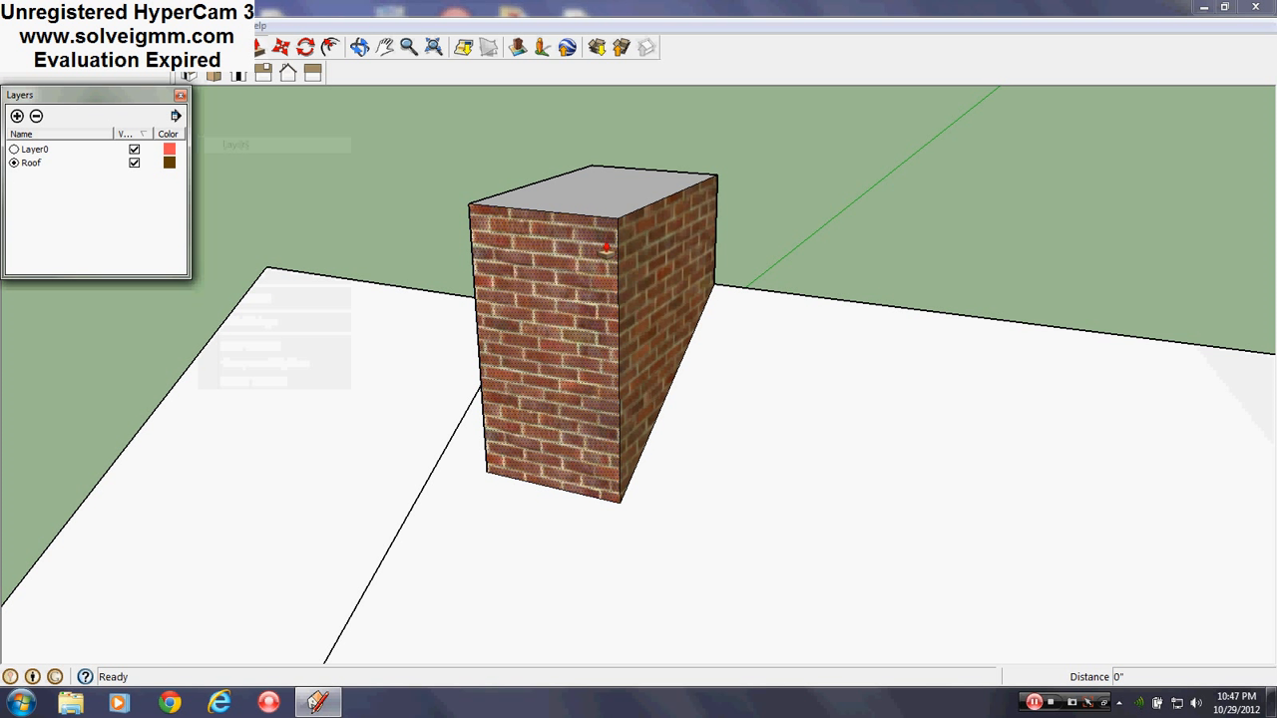
left_click_drag(587, 184, 724, 337)
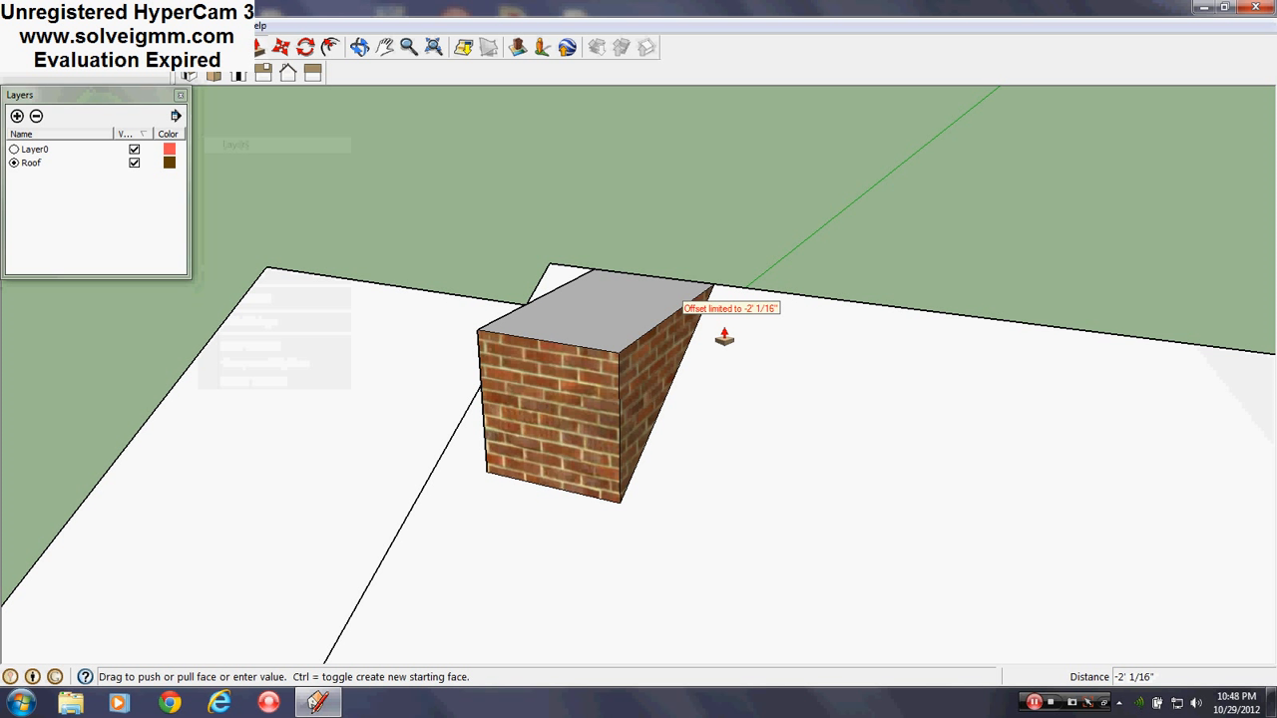
type("1")
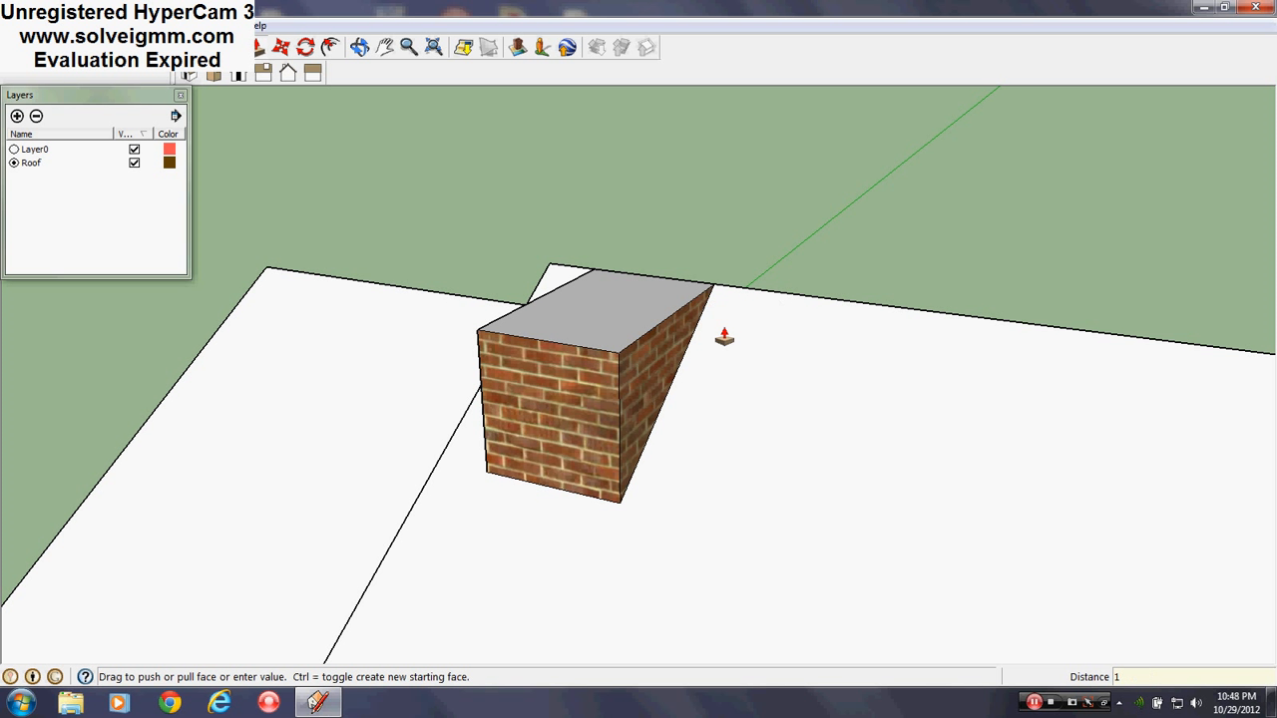
key("Return")
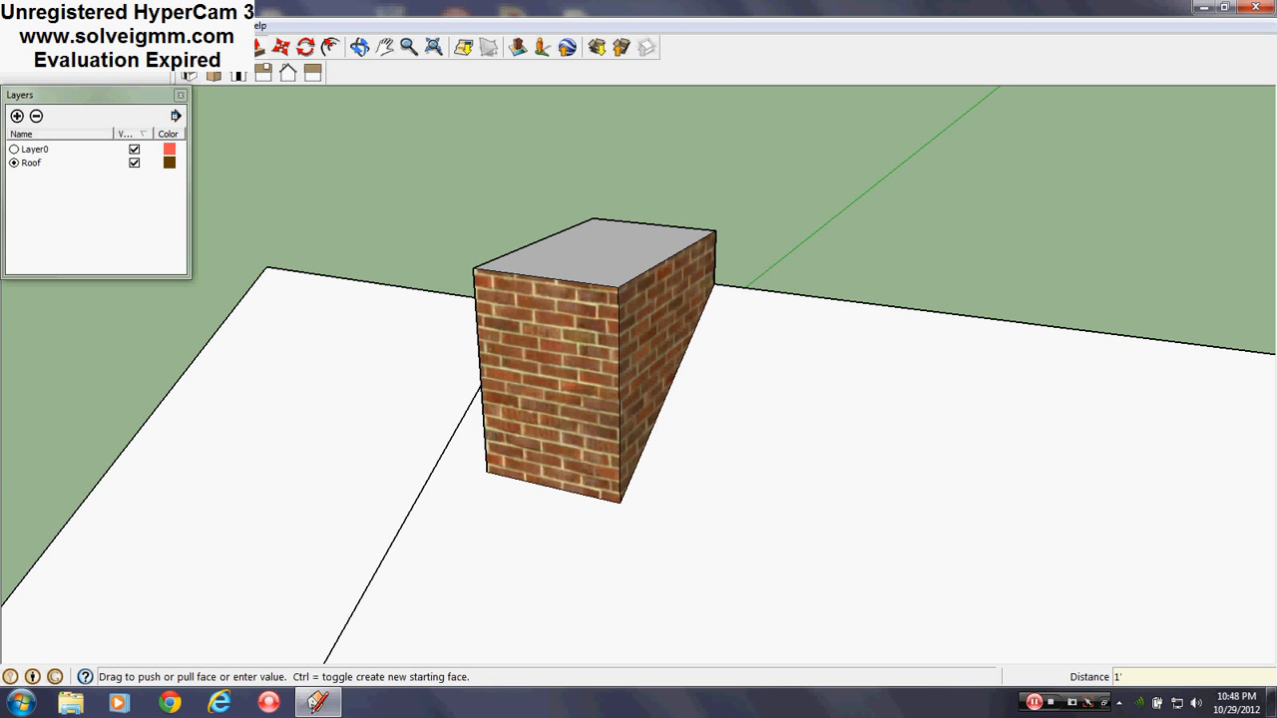
Step: Copy the chimney's top face 10" straight up along the blue axis with the Move tool
key("l")
left_click(285, 49)
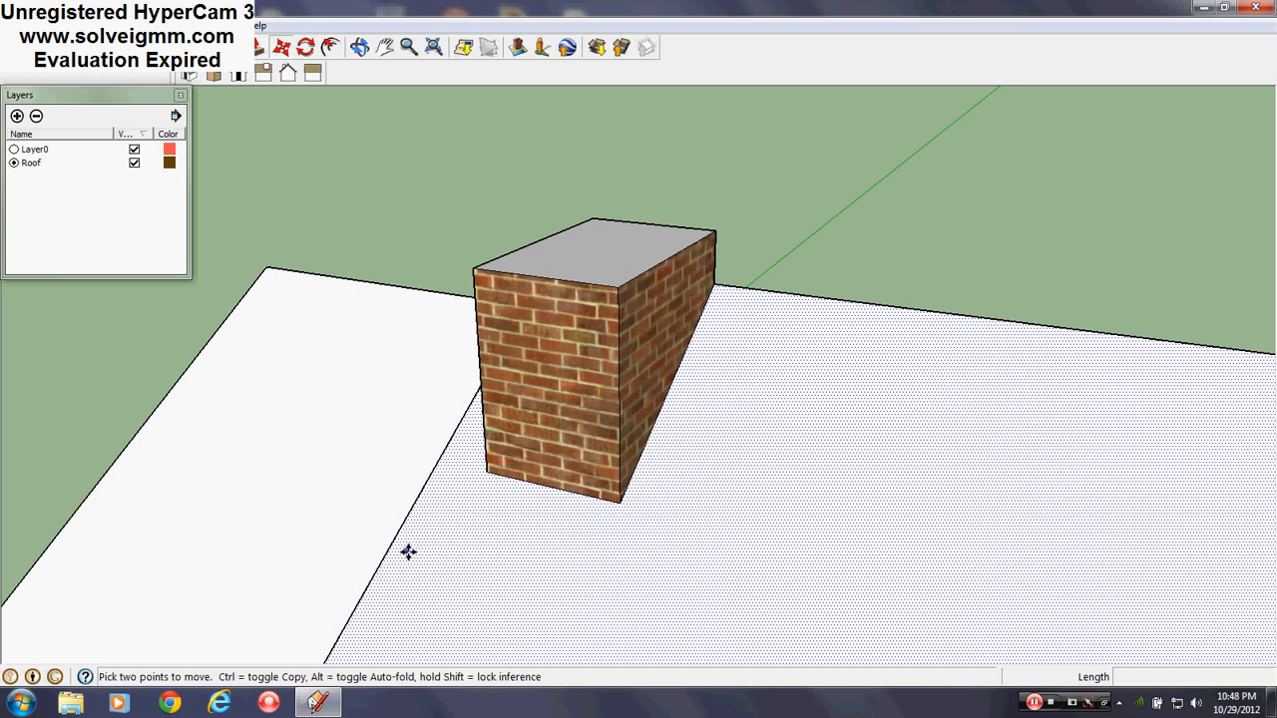
scroll(429, 584, "down", 2)
scroll(454, 462, "up", 3)
middle_click_drag(569, 405, 461, 410)
scroll(460, 410, "down", 2)
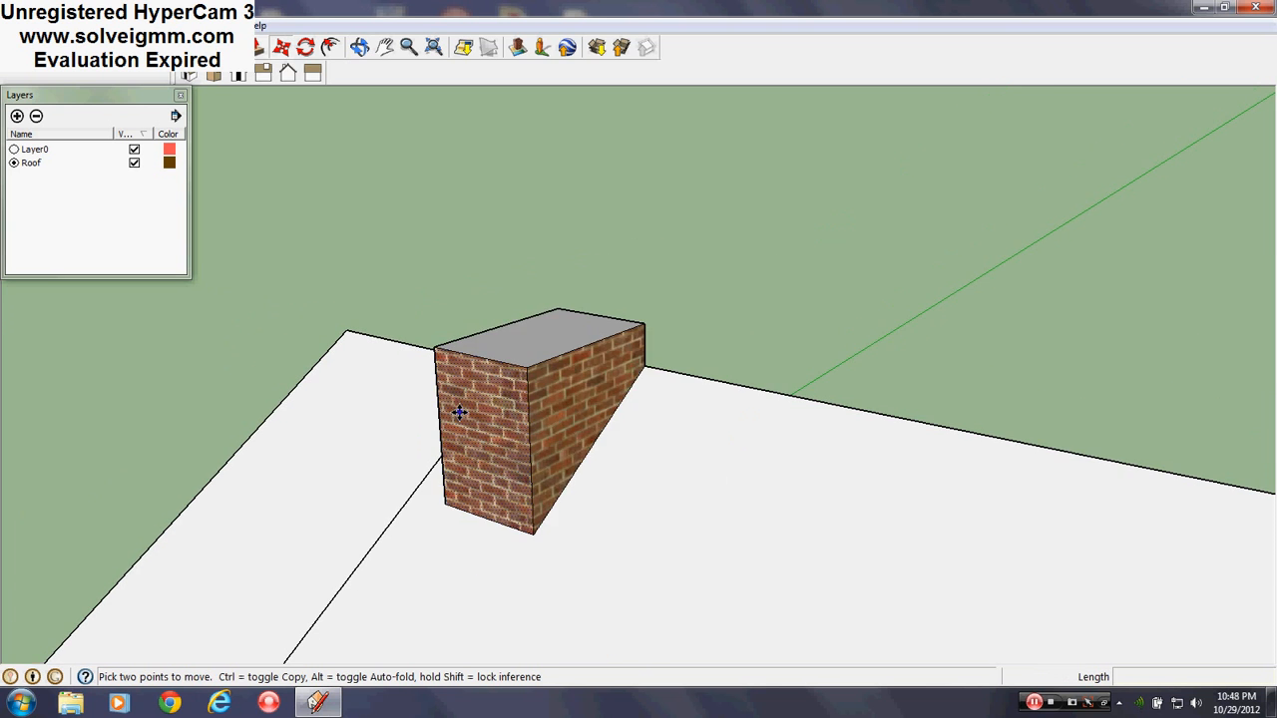
scroll(547, 343, "up", 2)
right_click(546, 344)
left_click(666, 324)
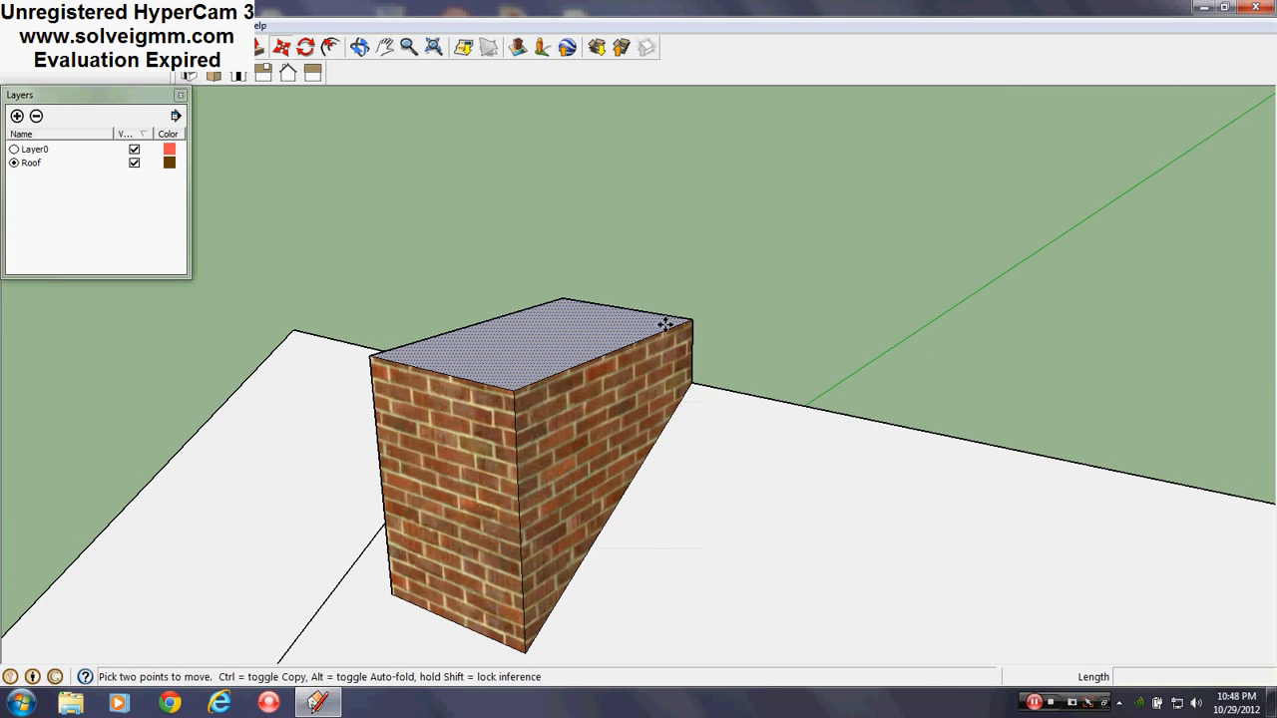
left_click(695, 320)
key("ctrl")
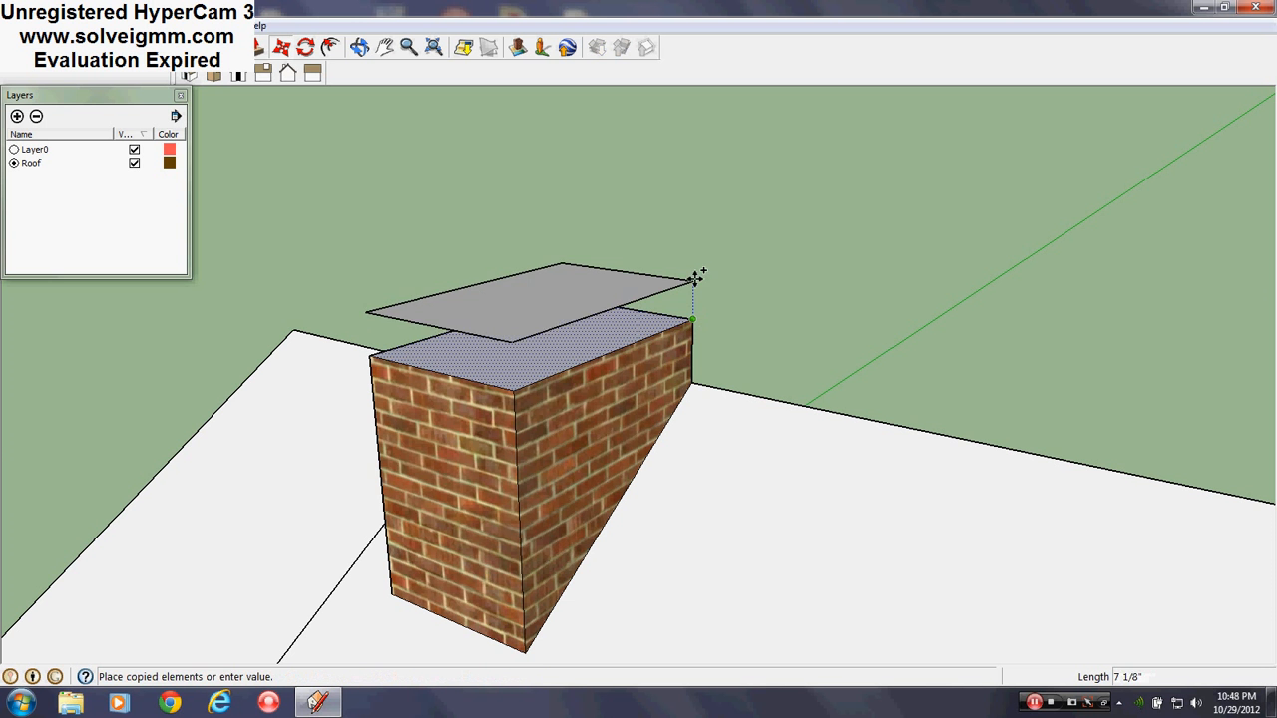
type("10")
key("Return")
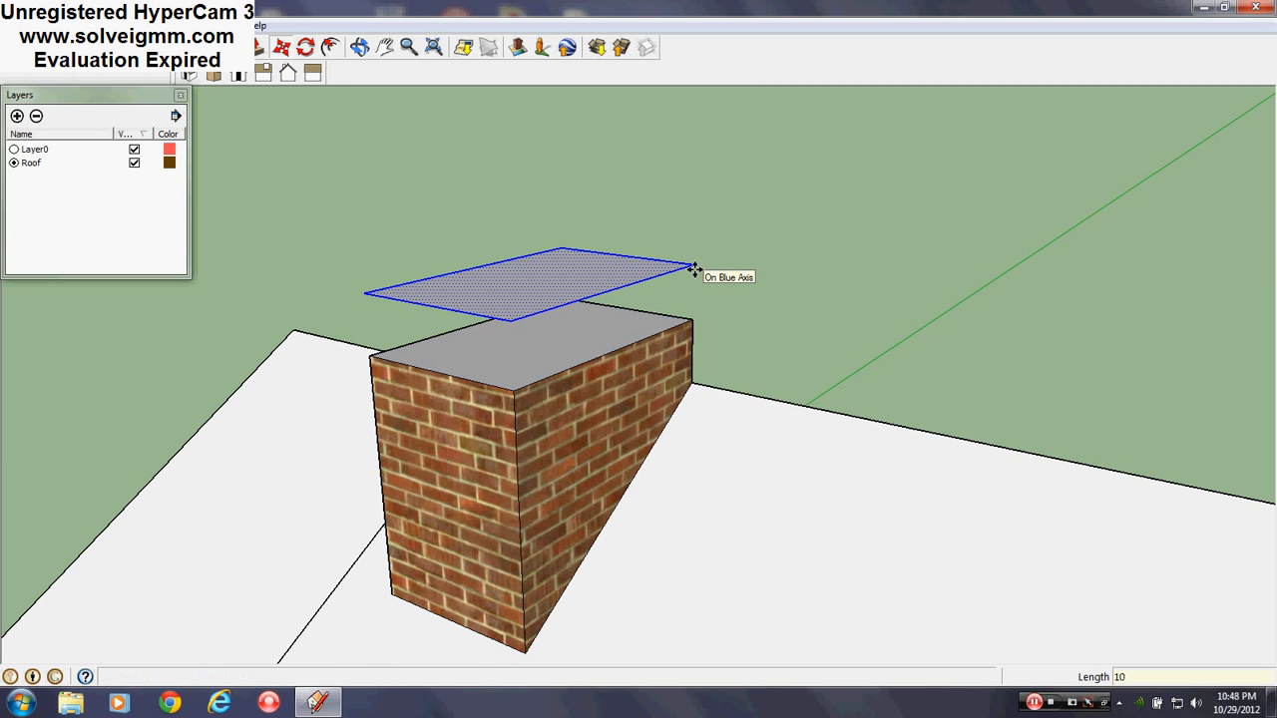
Step: Try to offset the outline of the floating copied face outward by 1"
left_click(330, 48)
middle_click_drag(419, 129, 892, 279)
left_click(607, 333)
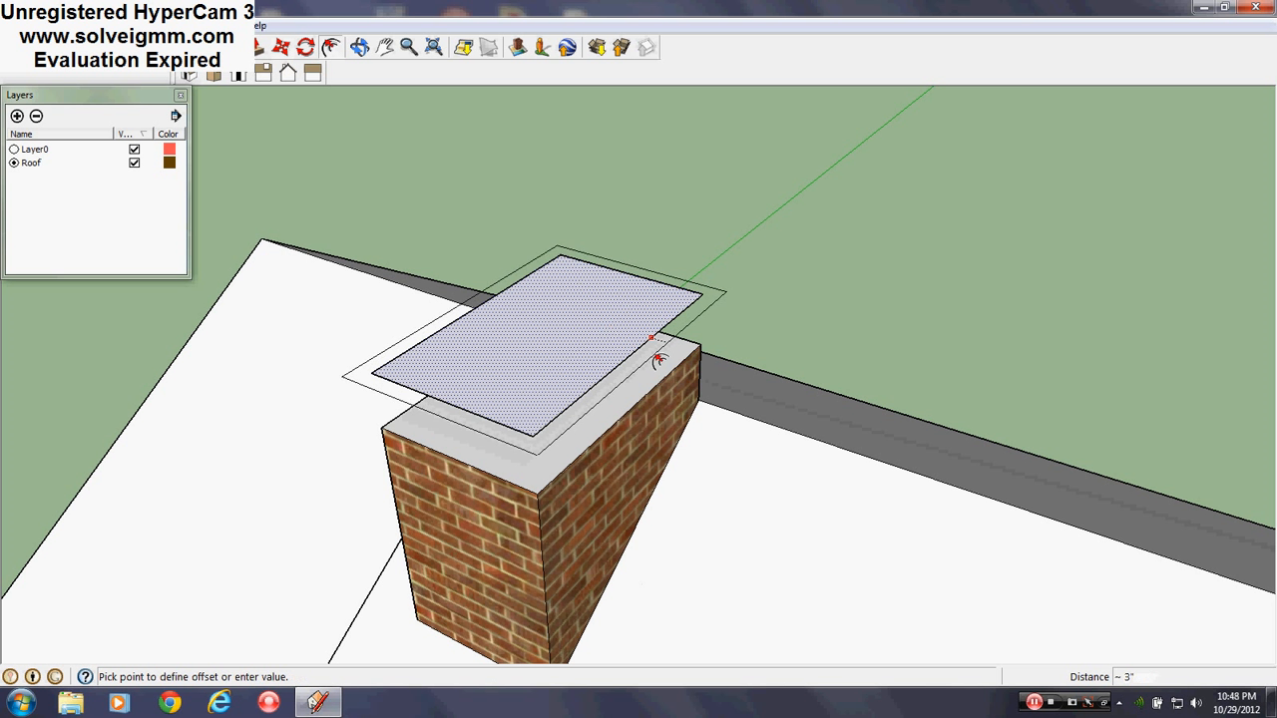
type("1")
key("Return")
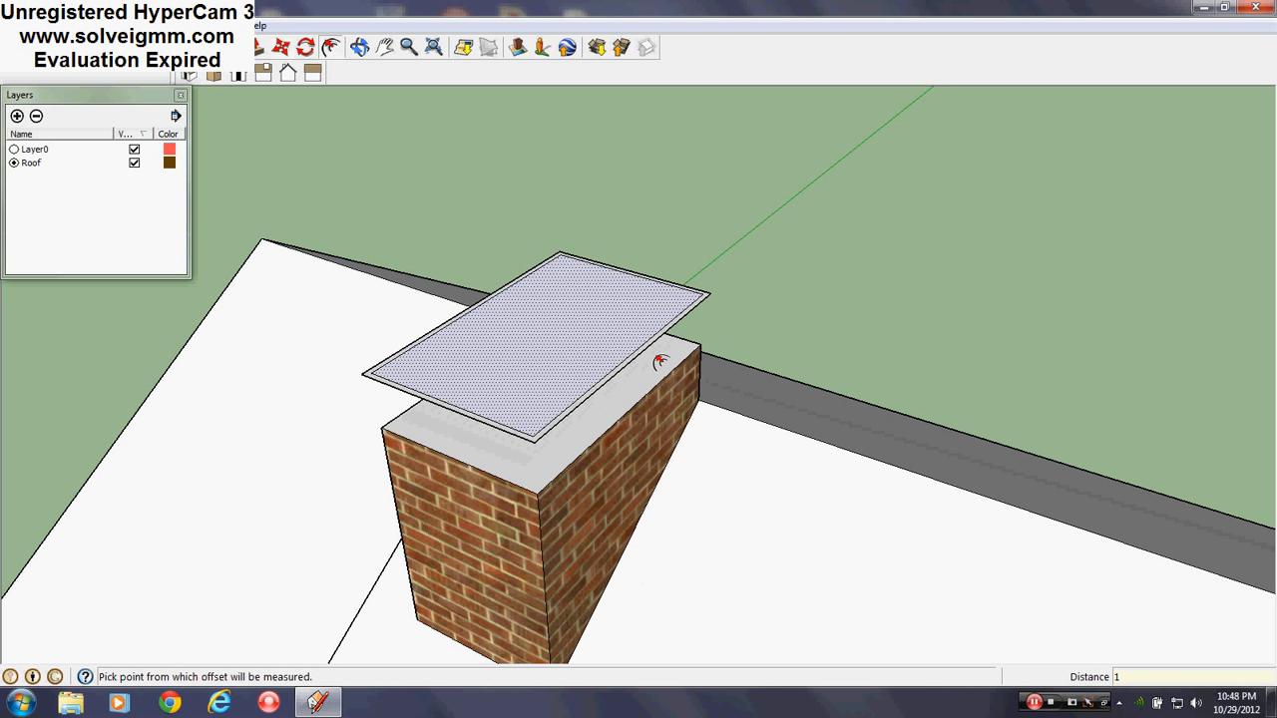
Step: Offset the floating face's outline outward by more than 1" and erase the original inner outline
left_click(602, 377)
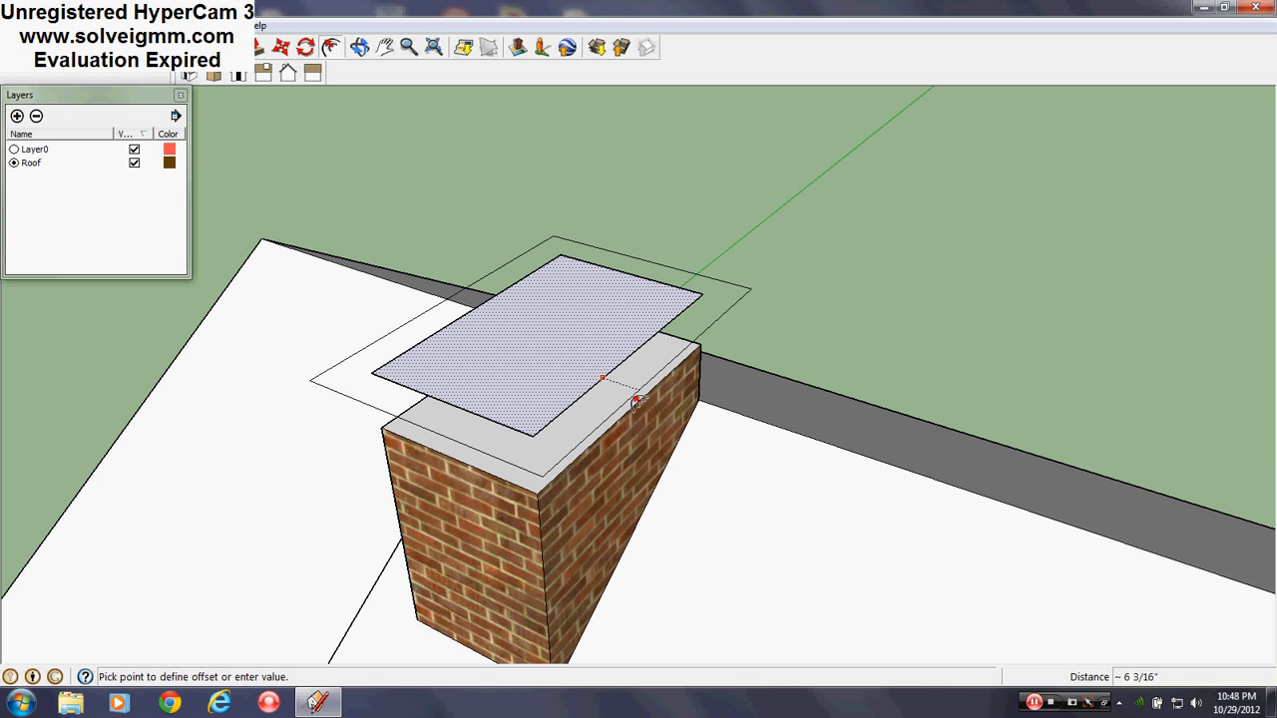
key("Return")
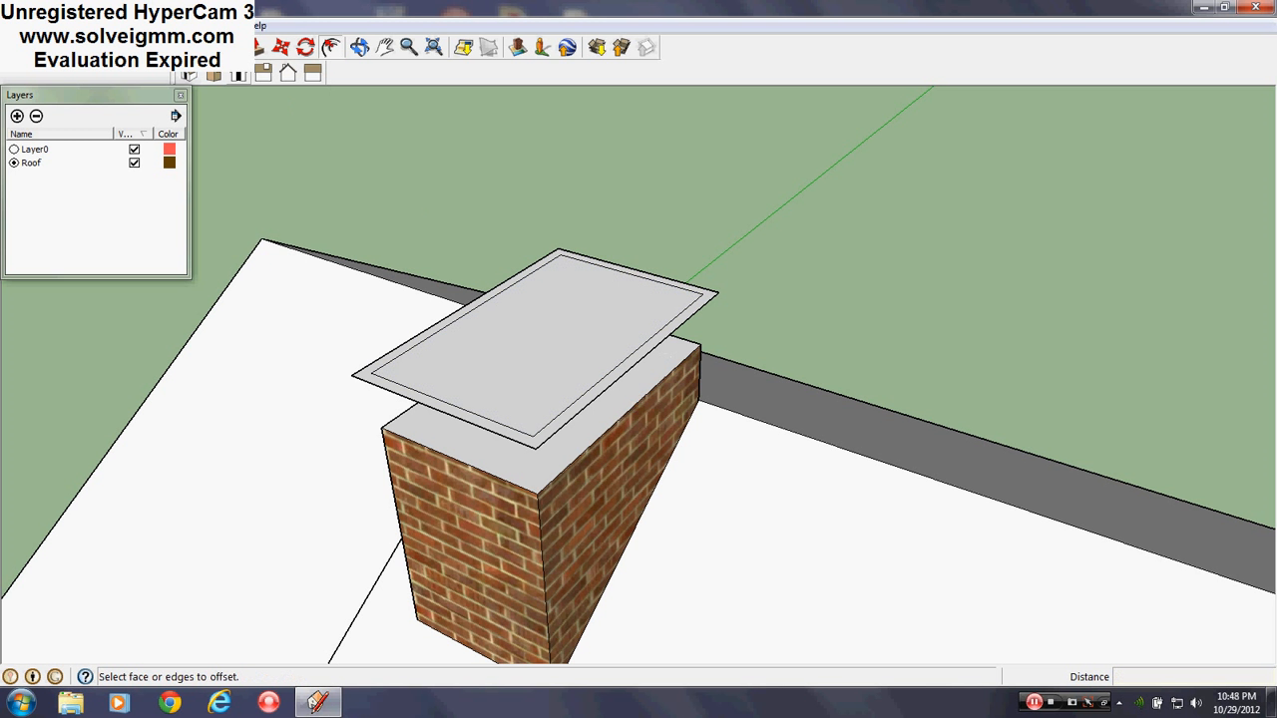
key("e")
left_click_drag(371, 372, 377, 375)
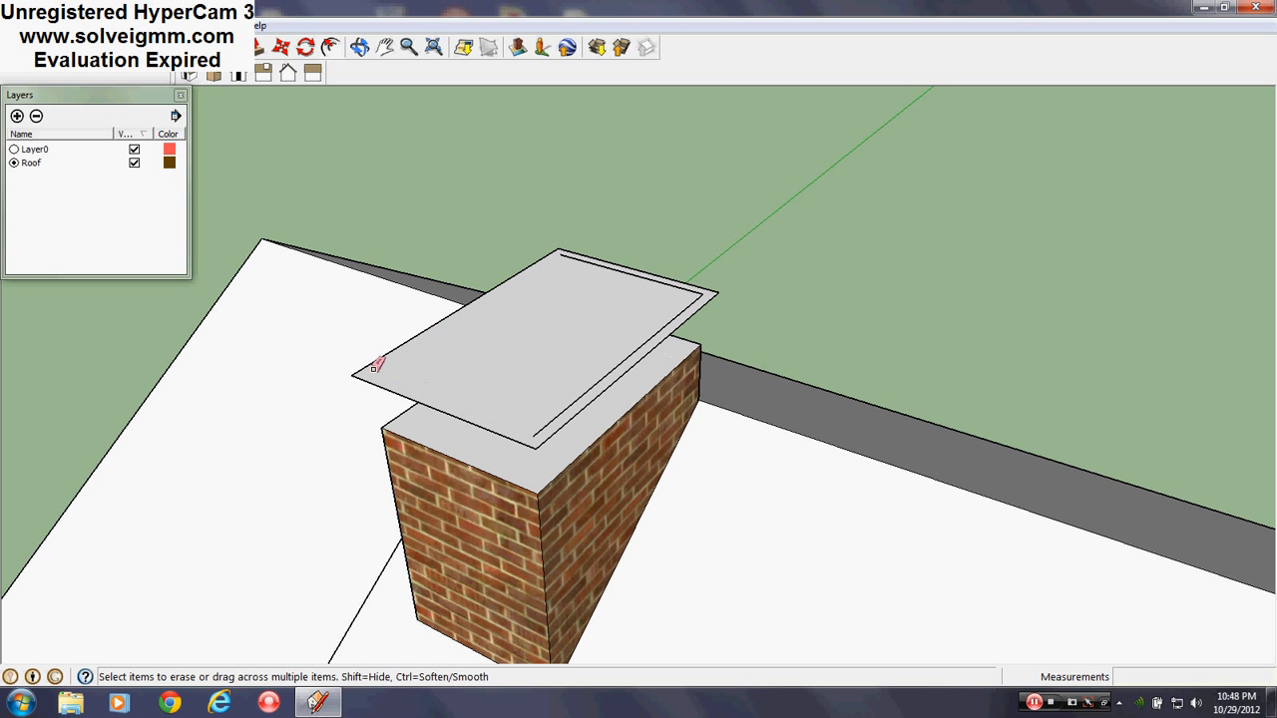
left_click_drag(703, 291, 703, 290)
Step: Paint the underside of the floating face with the Brick_Antique material
mouse_move(702, 290)
middle_mouse_down()
mouse_move(485, 271)
mouse_move(507, 160)
middle_mouse_up()
key("b")
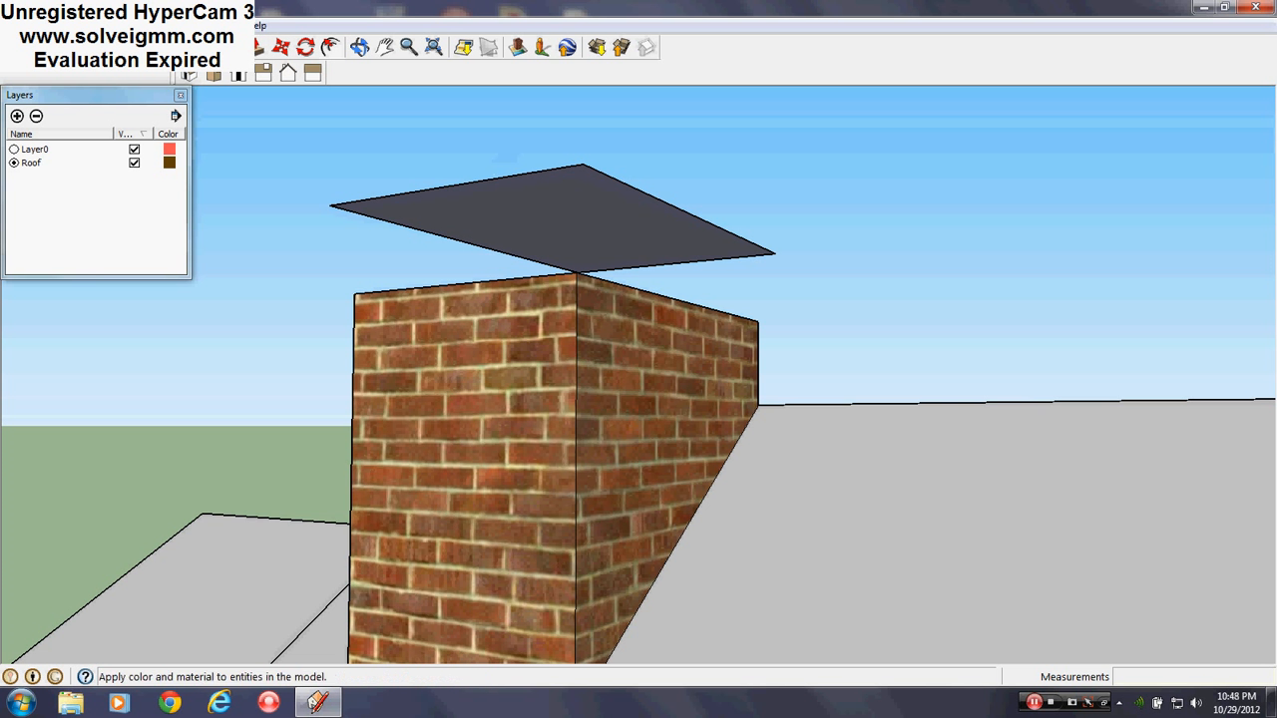
left_click(555, 231)
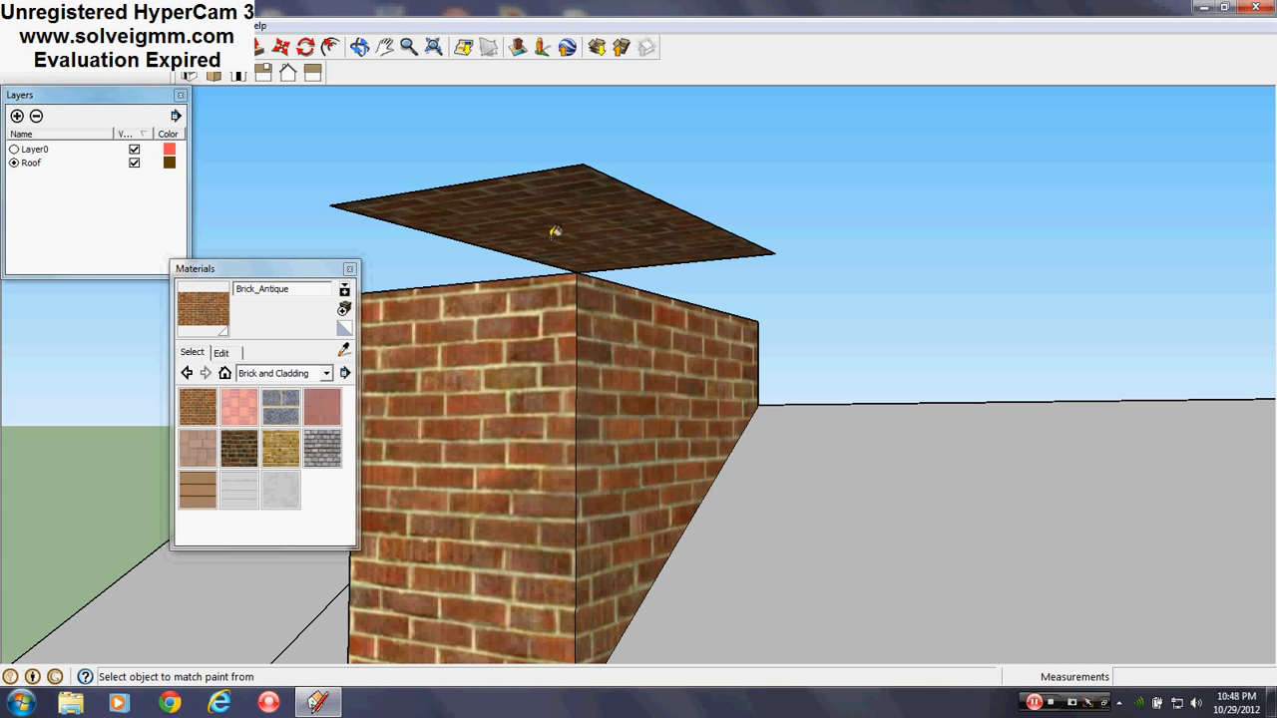
left_click(349, 269)
Step: Pull the underside of the floating brick face down 8" with Push/Pull to form the chimney cap
key("p")
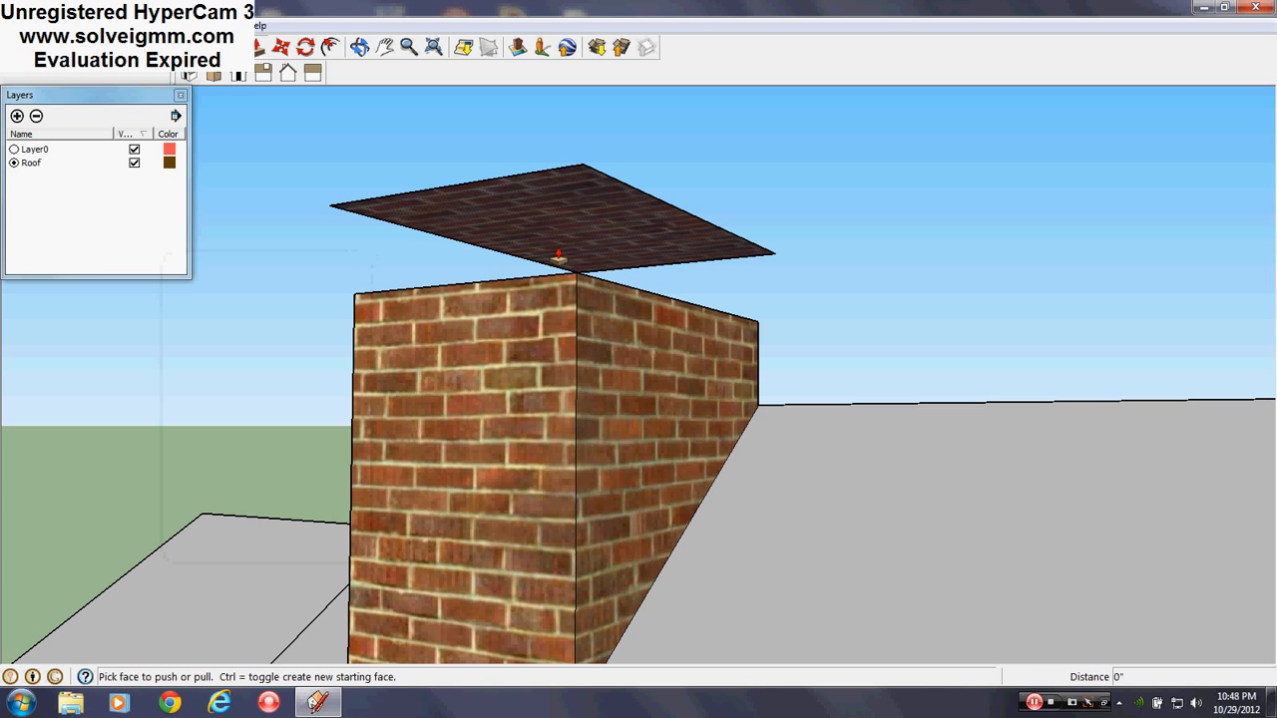
left_click(567, 239)
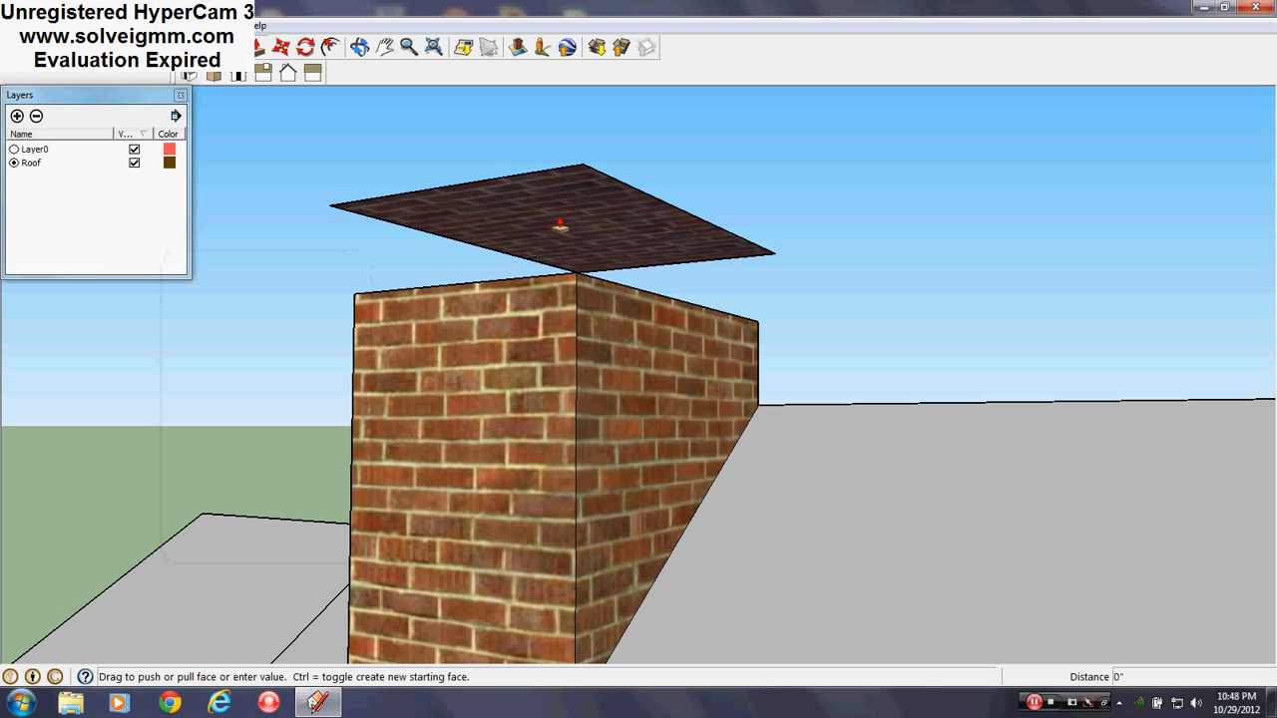
left_click(581, 286)
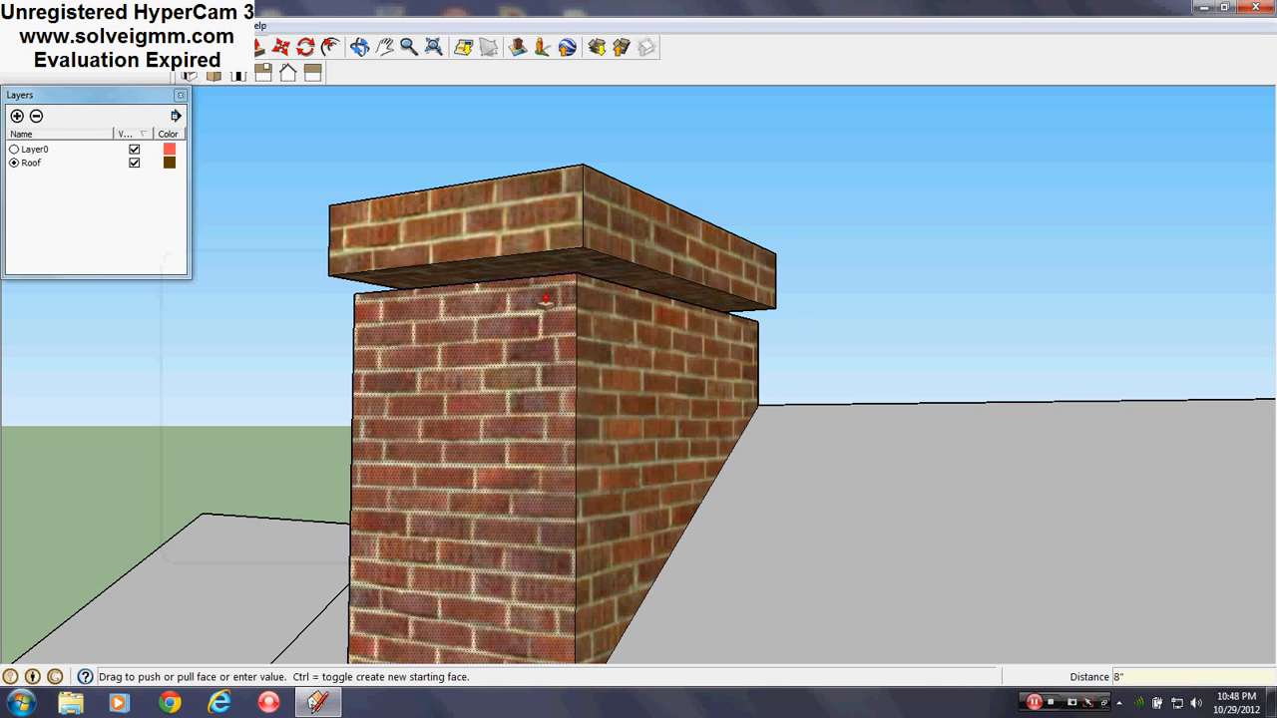
Step: Offset the cap's underside outline inward and pull the inner face down 2" onto the chimney's top corner
middle_click_drag(581, 286, 281, 24)
left_click(330, 47)
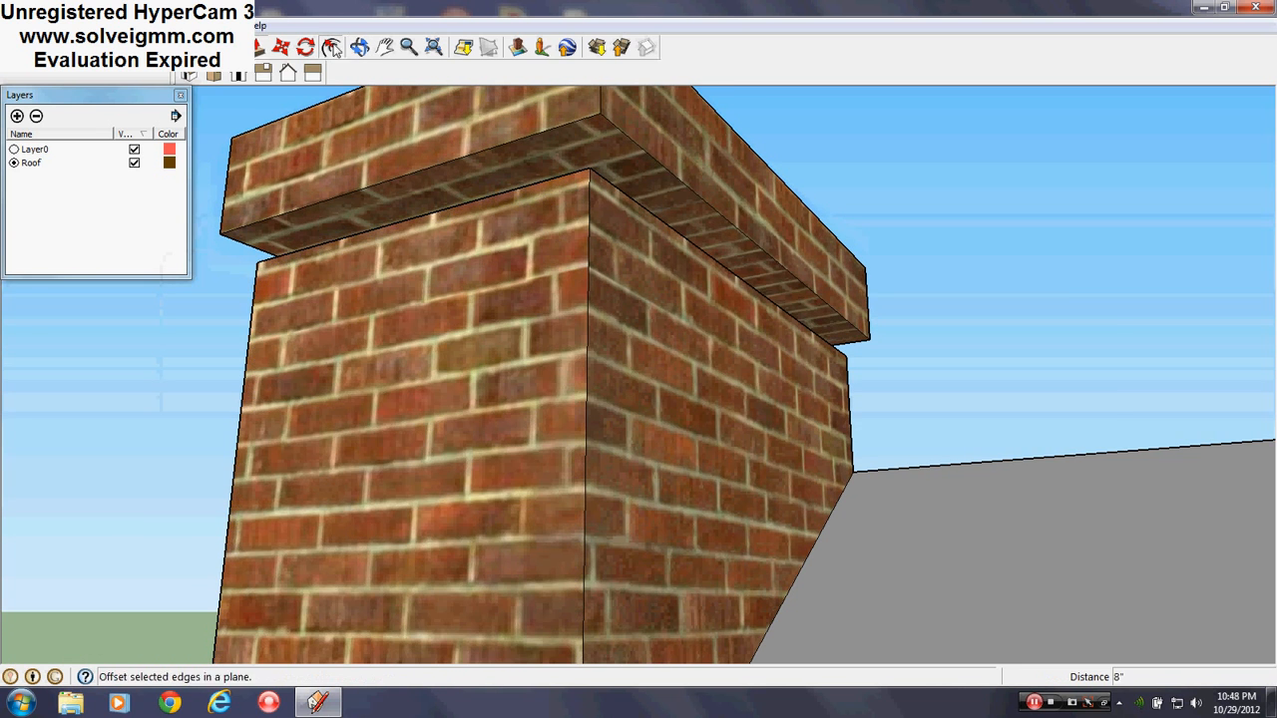
left_click(470, 178)
key("Escape")
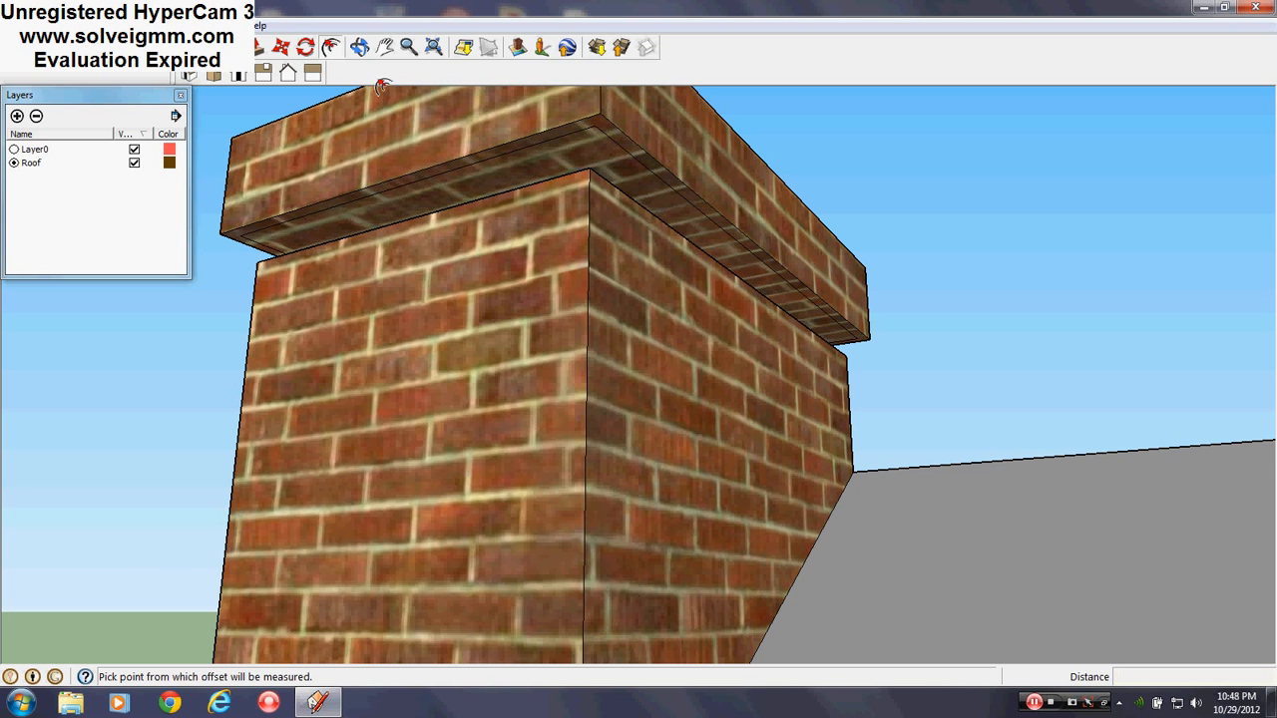
left_click(312, 71)
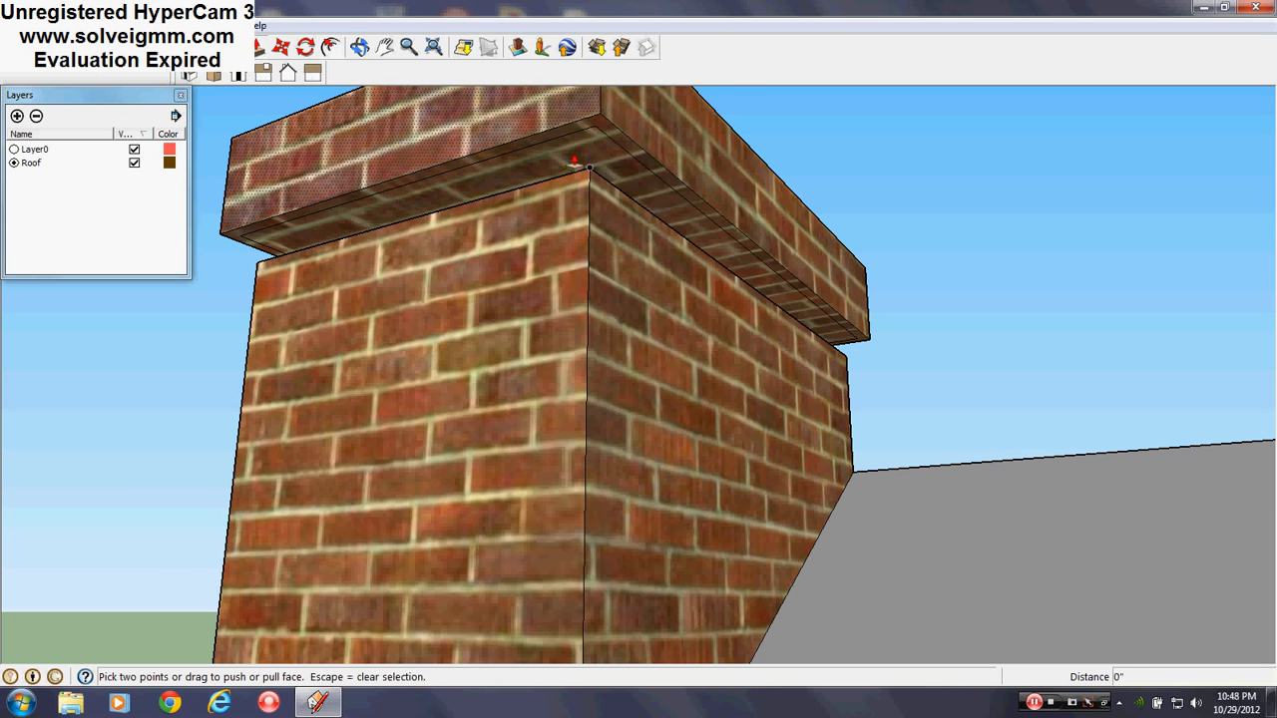
left_click(553, 162)
left_click(588, 178)
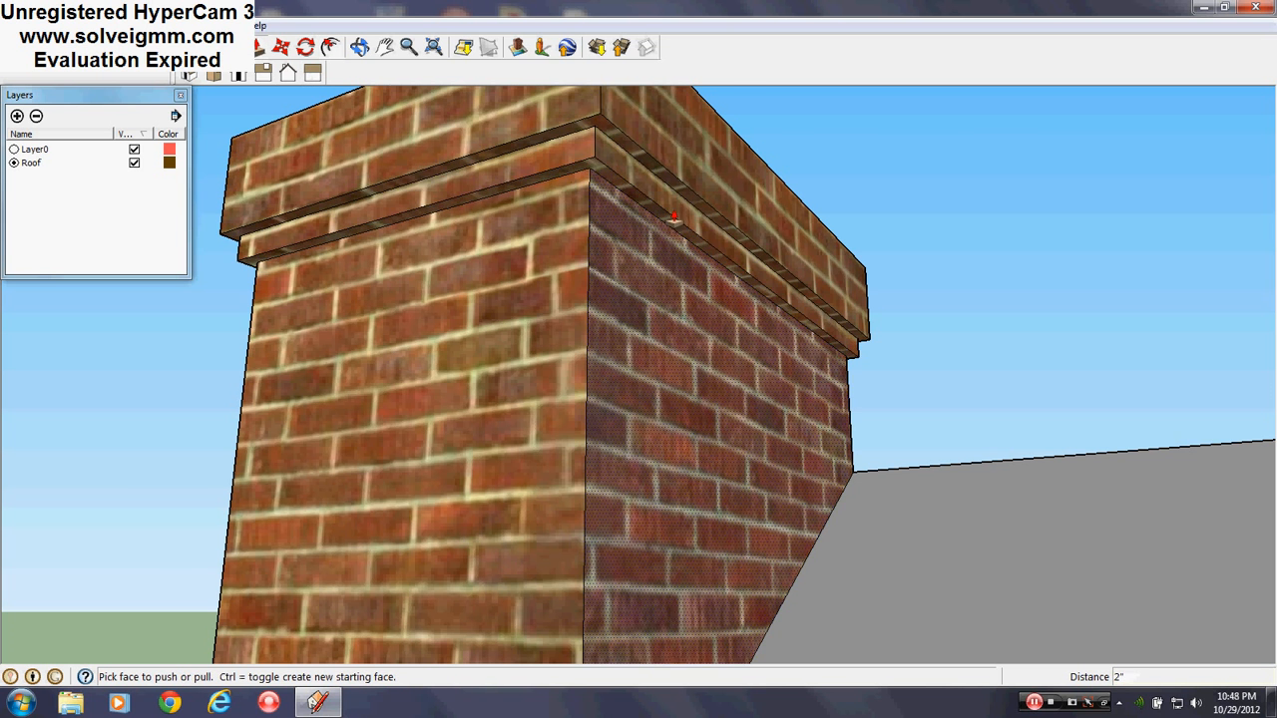
Step: Erase the hidden brick face inside the chimney and check the finished cap from above
scroll(781, 297, "up", 5)
mouse_move(781, 298)
middle_mouse_down()
mouse_move(901, 288)
mouse_move(686, 319)
middle_mouse_up()
right_click(687, 319)
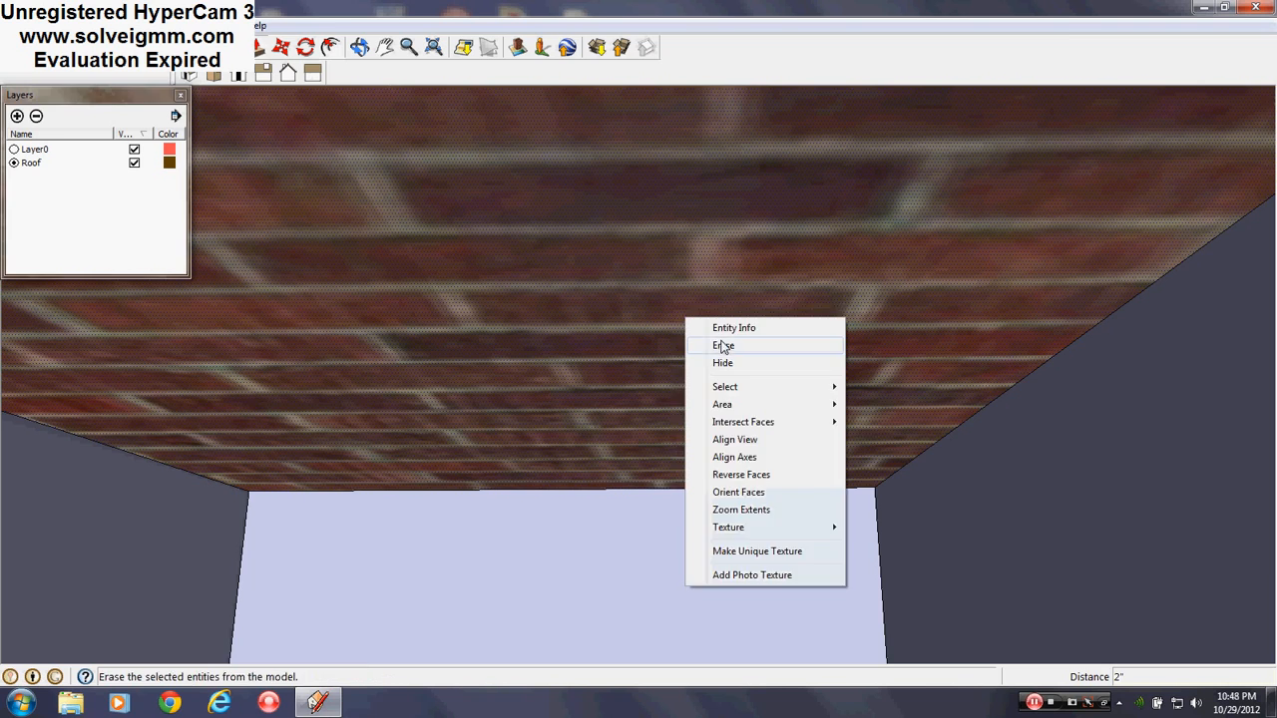
left_click(715, 346)
mouse_move(848, 414)
middle_mouse_down()
mouse_move(860, 419)
mouse_move(708, 446)
middle_mouse_up()
scroll(708, 446, "down", 10)
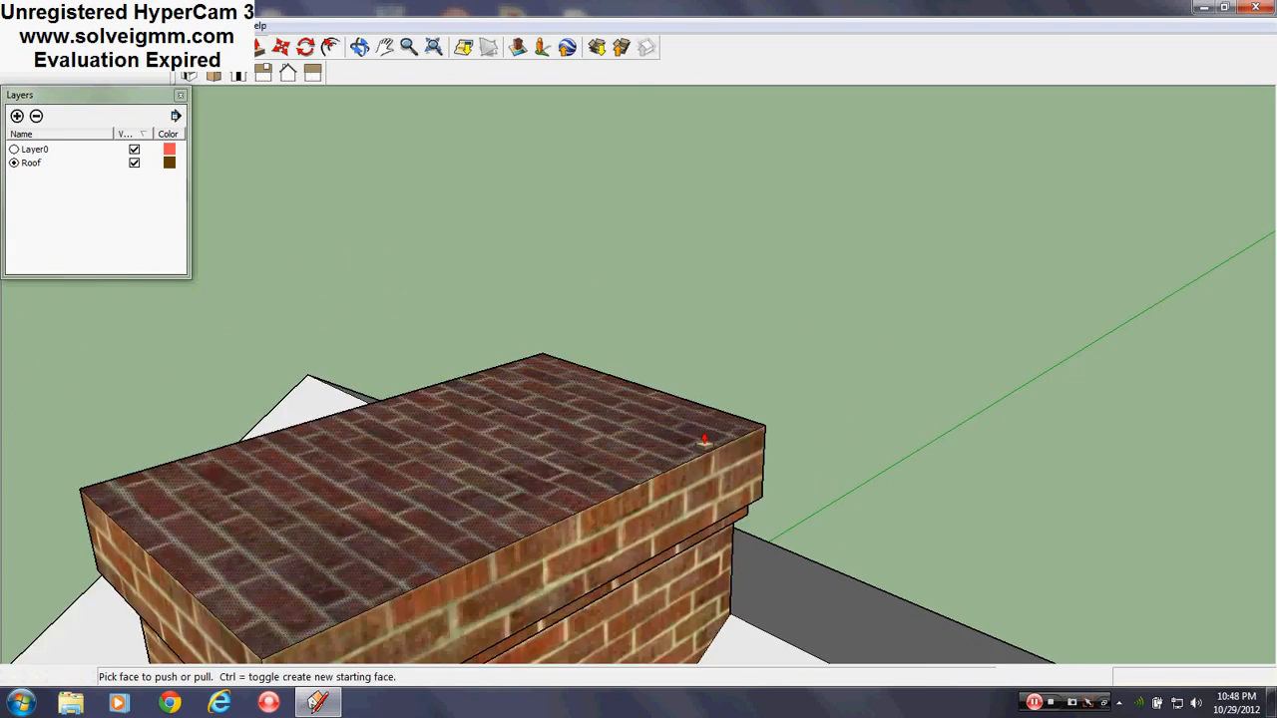
scroll(622, 502, "up", 4)
middle_click_drag(622, 502, 613, 599)
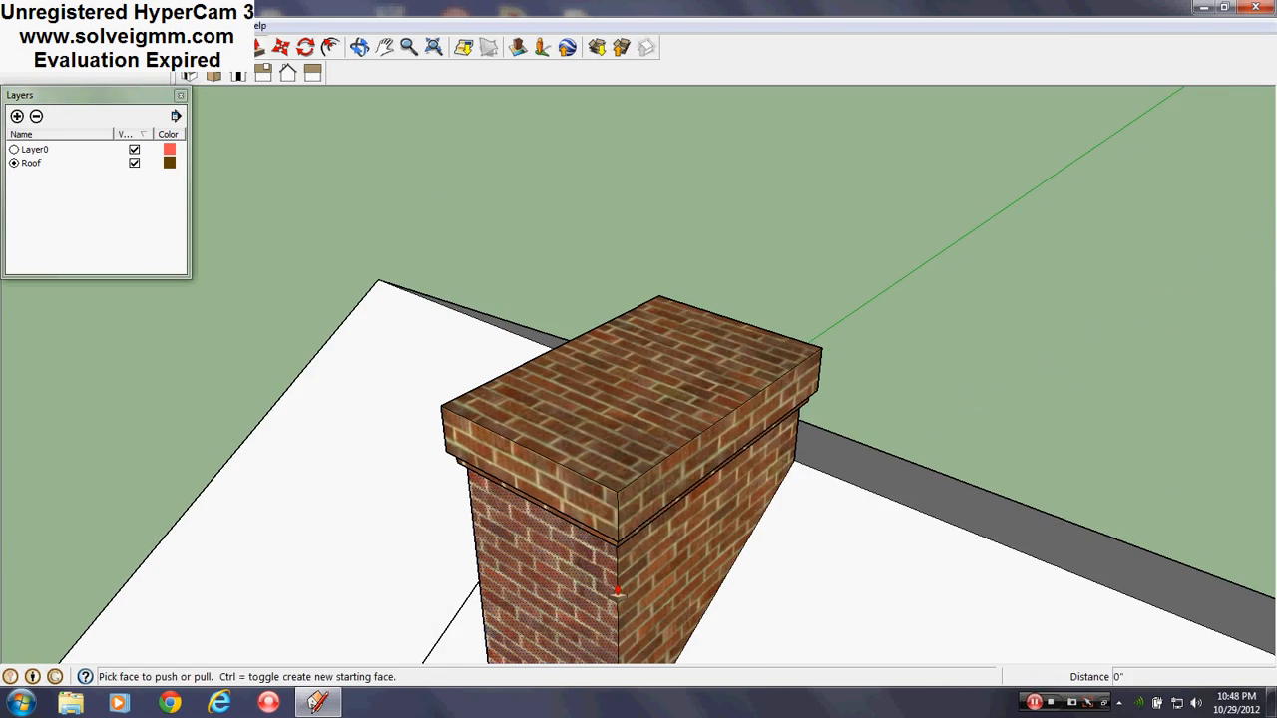
Step: Offset the outline of the chimney cap's top face inward 2" and pull the inner face up 2"
left_click(331, 47)
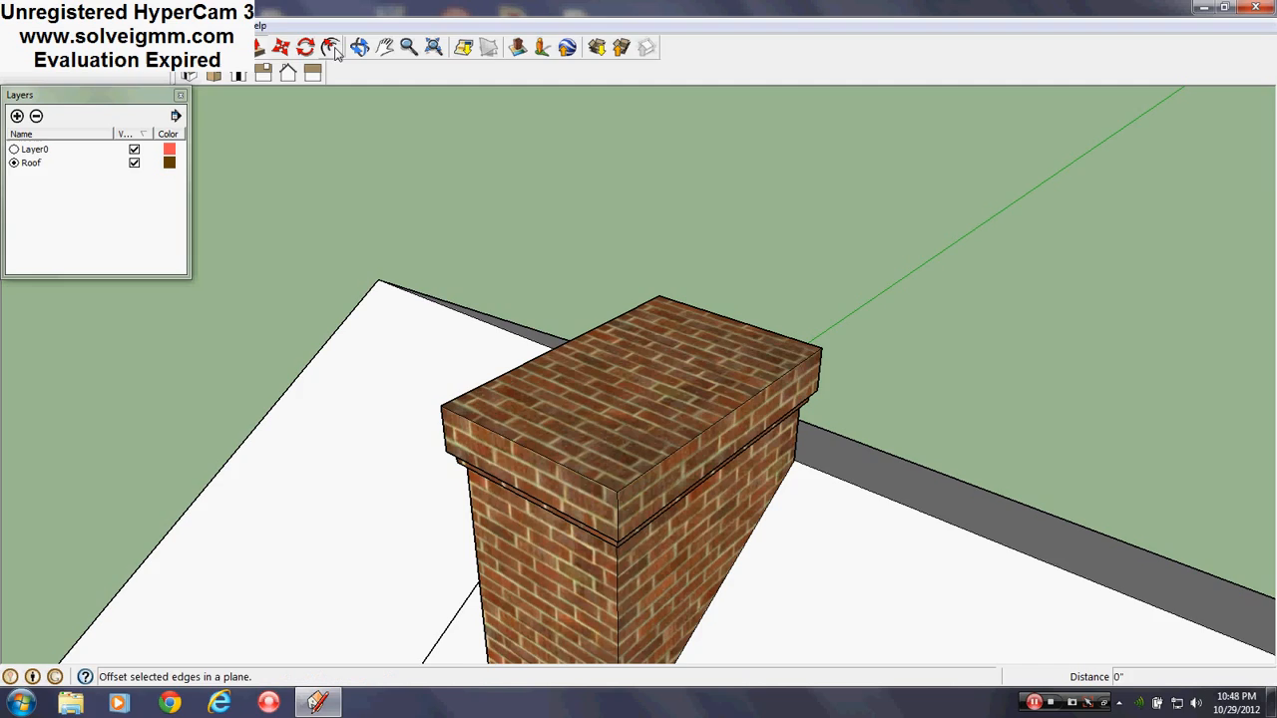
left_click(541, 369)
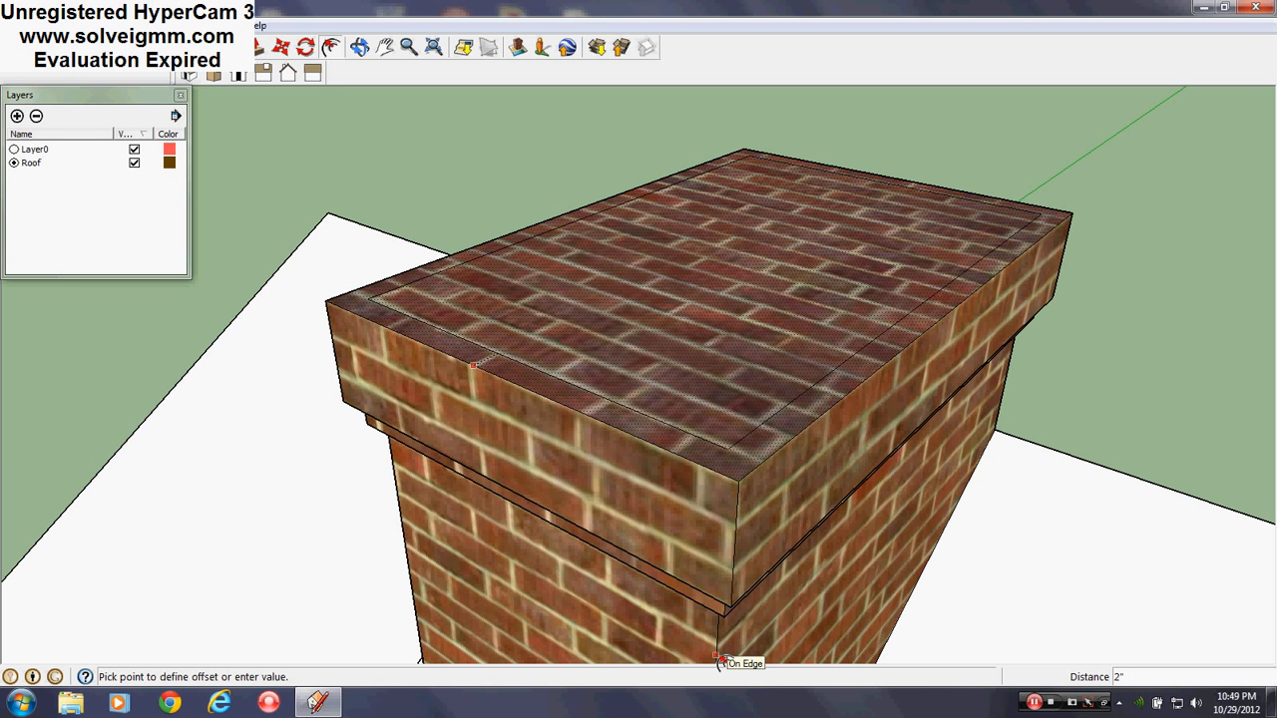
left_click(719, 660)
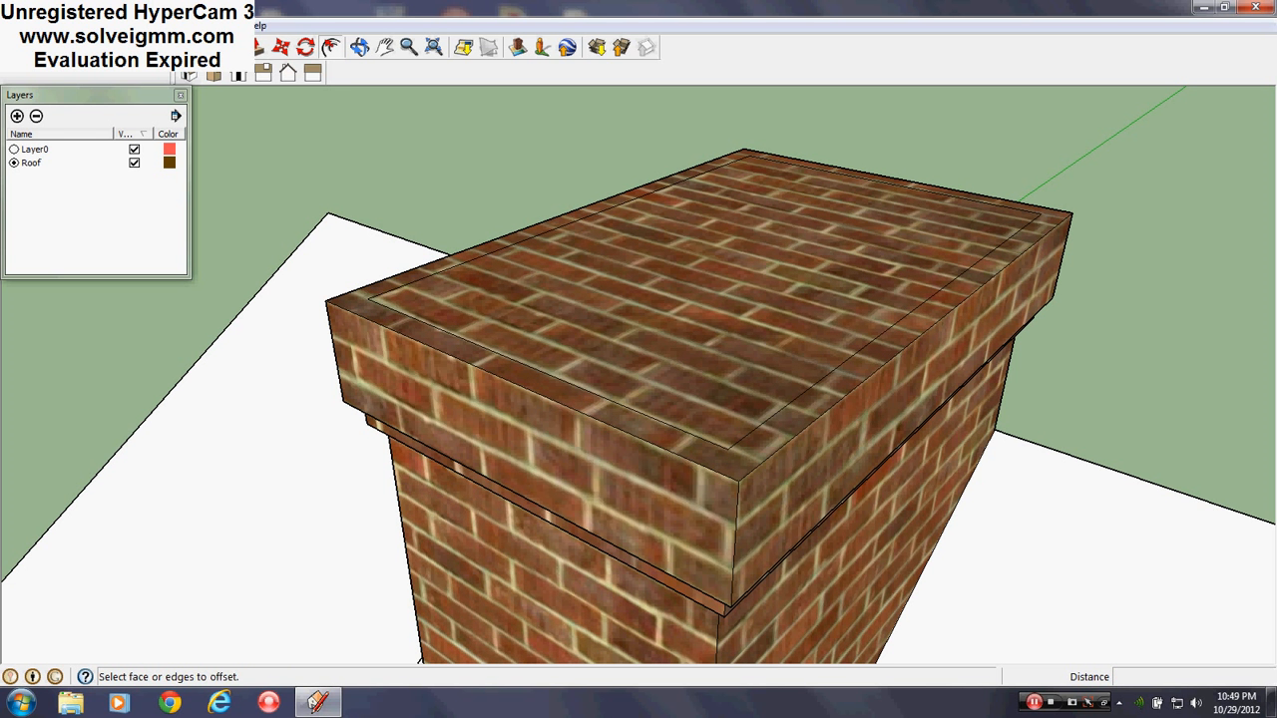
key("p")
left_click(583, 351)
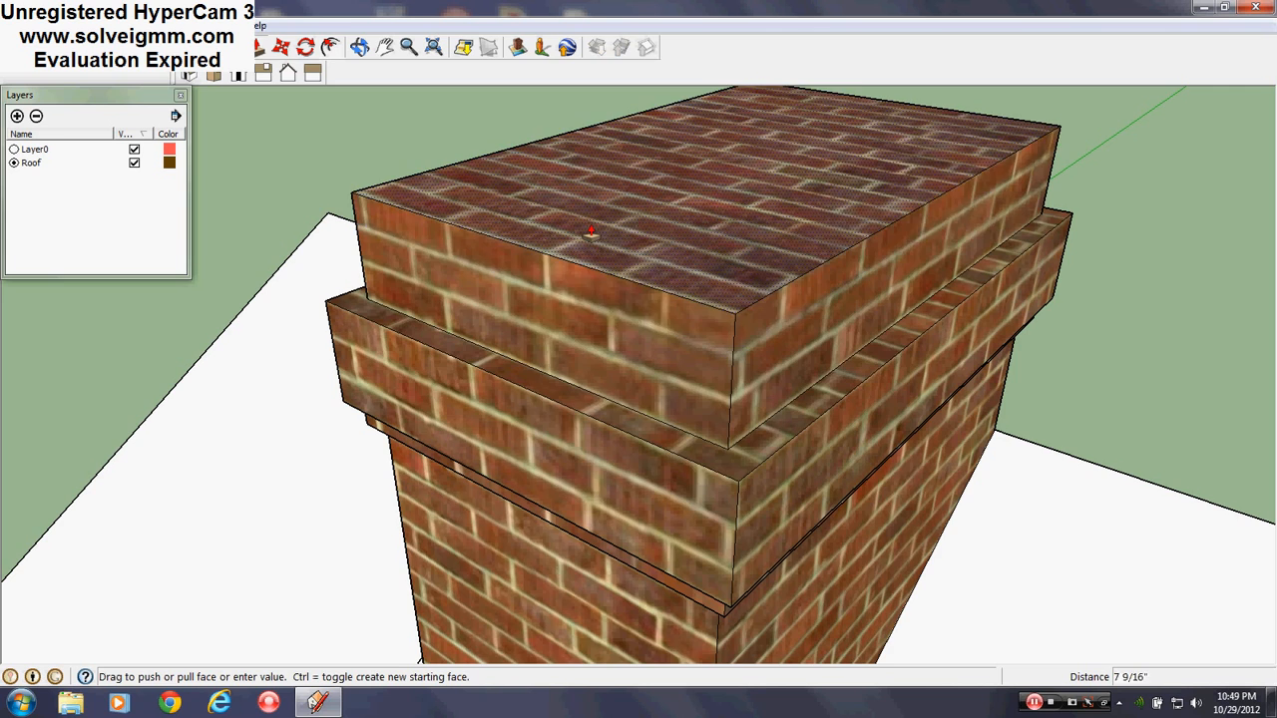
type("2")
scroll(590, 232, "down", 10)
key("Return")
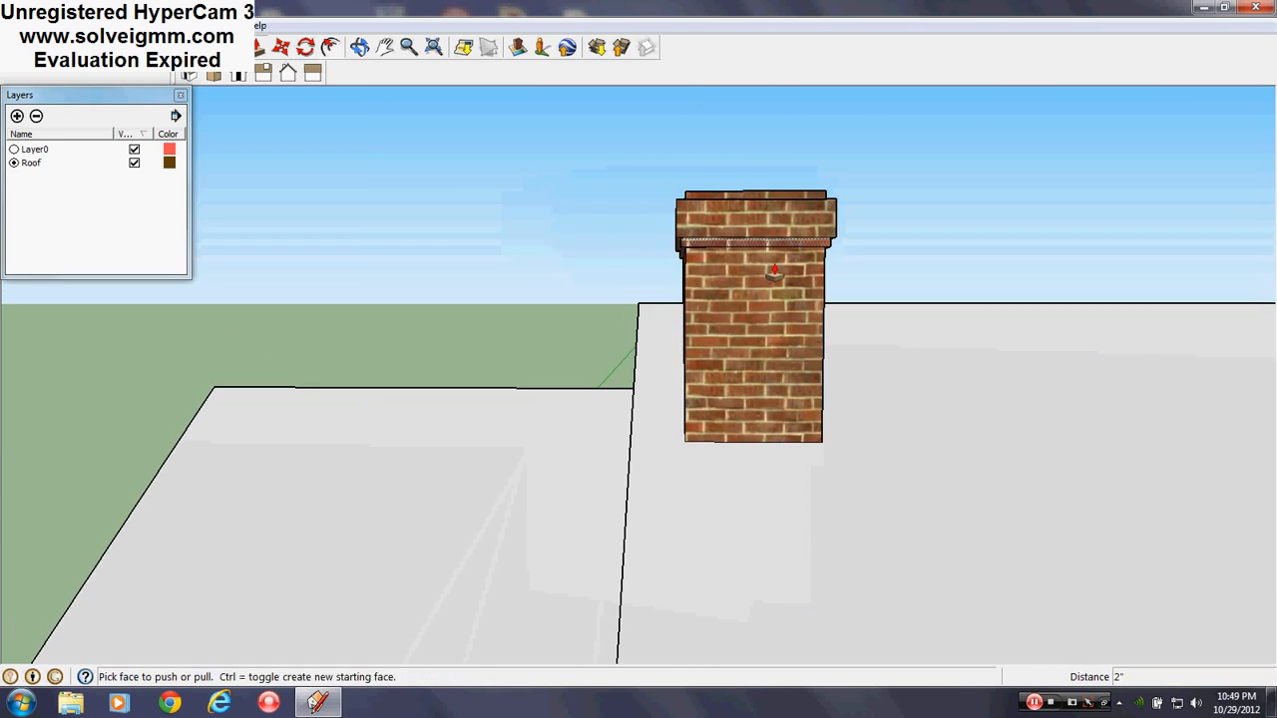
Step: Pull the raised inner face on top of the chimney cap up another 2" with Push/Pull
scroll(520, 267, "down", 7)
middle_click_drag(513, 258, 519, 319)
scroll(496, 256, "up", 5)
scroll(496, 253, "up", 5)
middle_click_drag(491, 258, 579, 324)
scroll(586, 249, "up", 3)
scroll(587, 245, "down", 1)
left_click(586, 243)
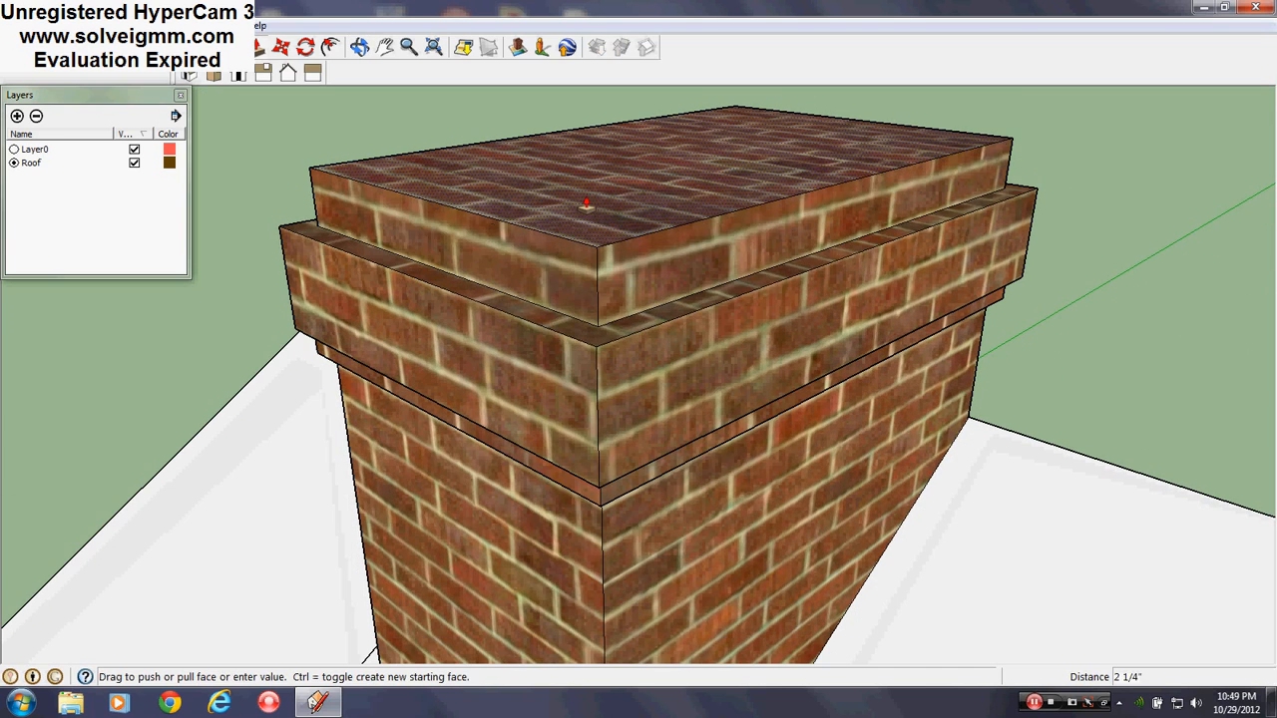
key("Return")
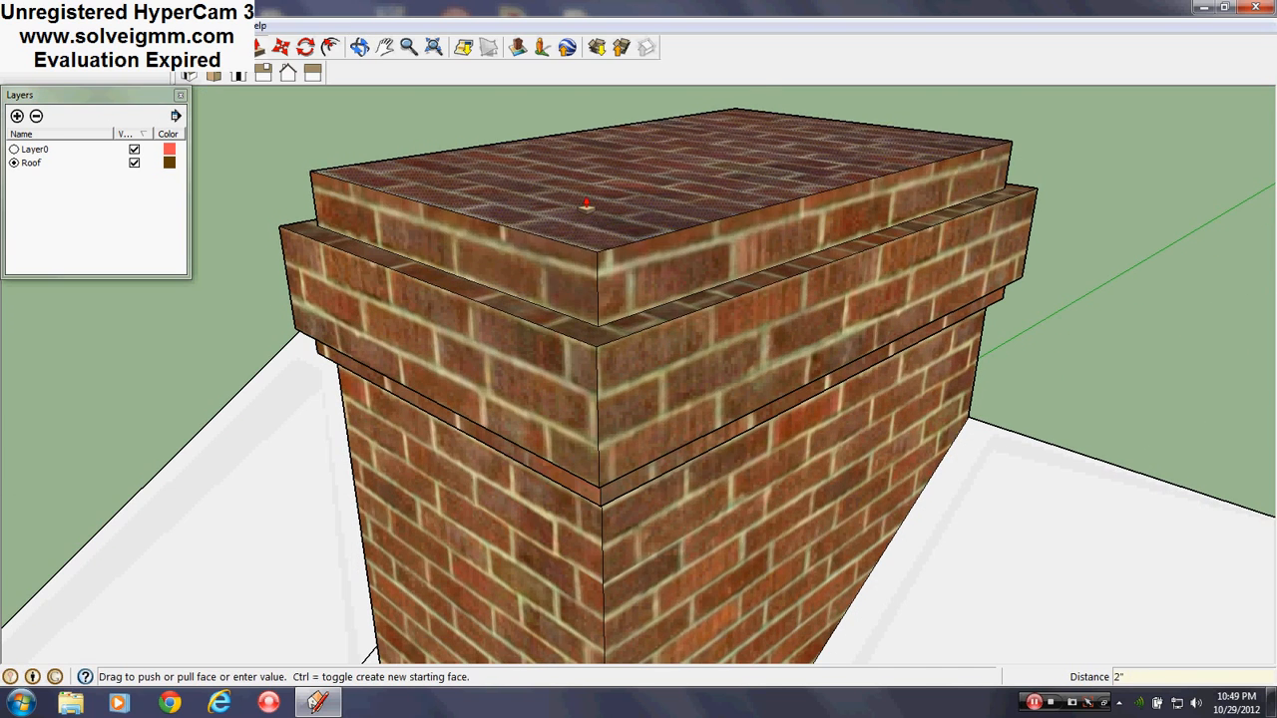
Step: Examine the capped chimney against the whole house from the front and from above the roof
scroll(586, 206, "down", 7)
mouse_move(595, 289)
middle_mouse_down()
mouse_move(719, 226)
mouse_move(593, 236)
mouse_move(624, 250)
mouse_move(578, 283)
middle_mouse_up()
scroll(719, 226, "down", 6)
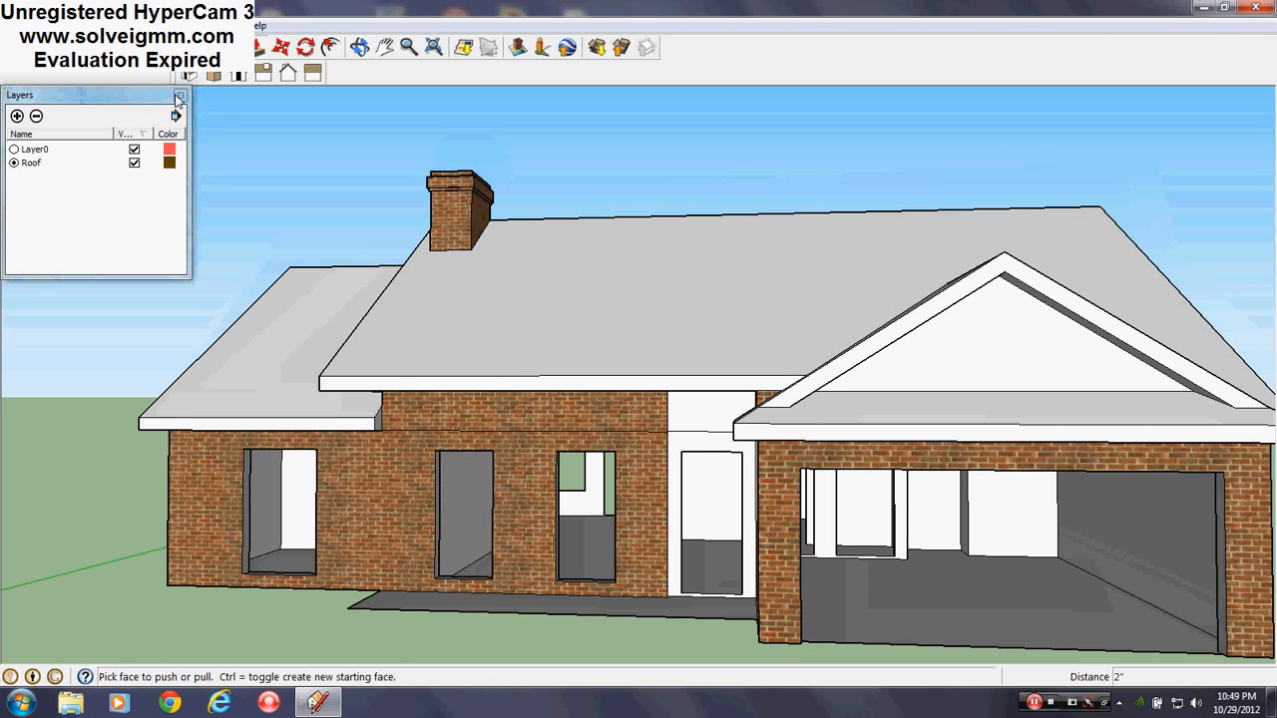
key("l")
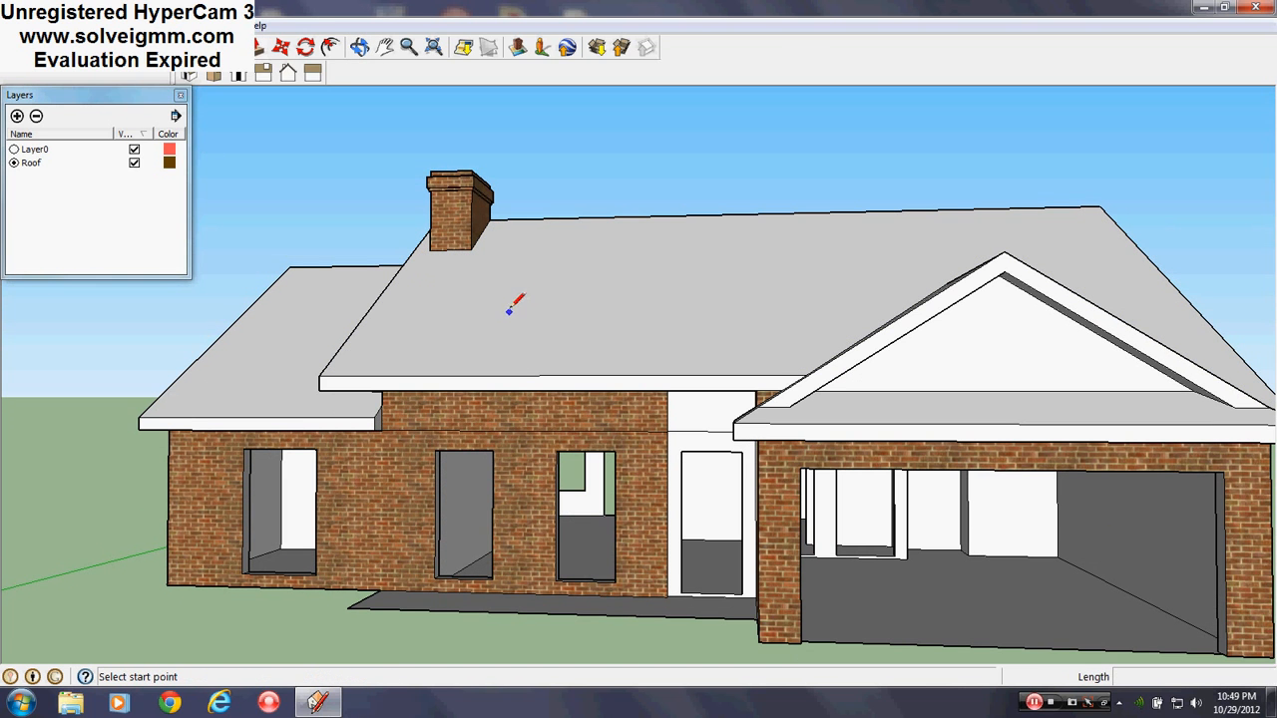
middle_click_drag(507, 281, 379, 229)
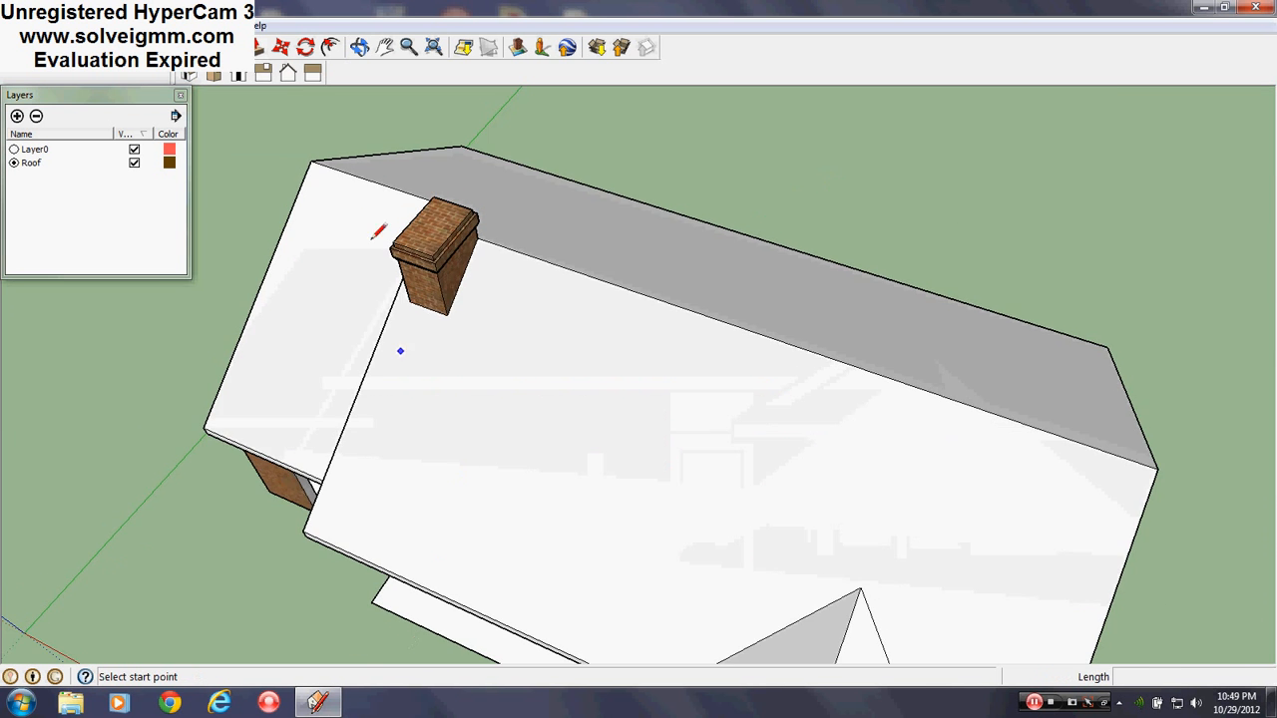
scroll(399, 234, "up", 5)
key("b")
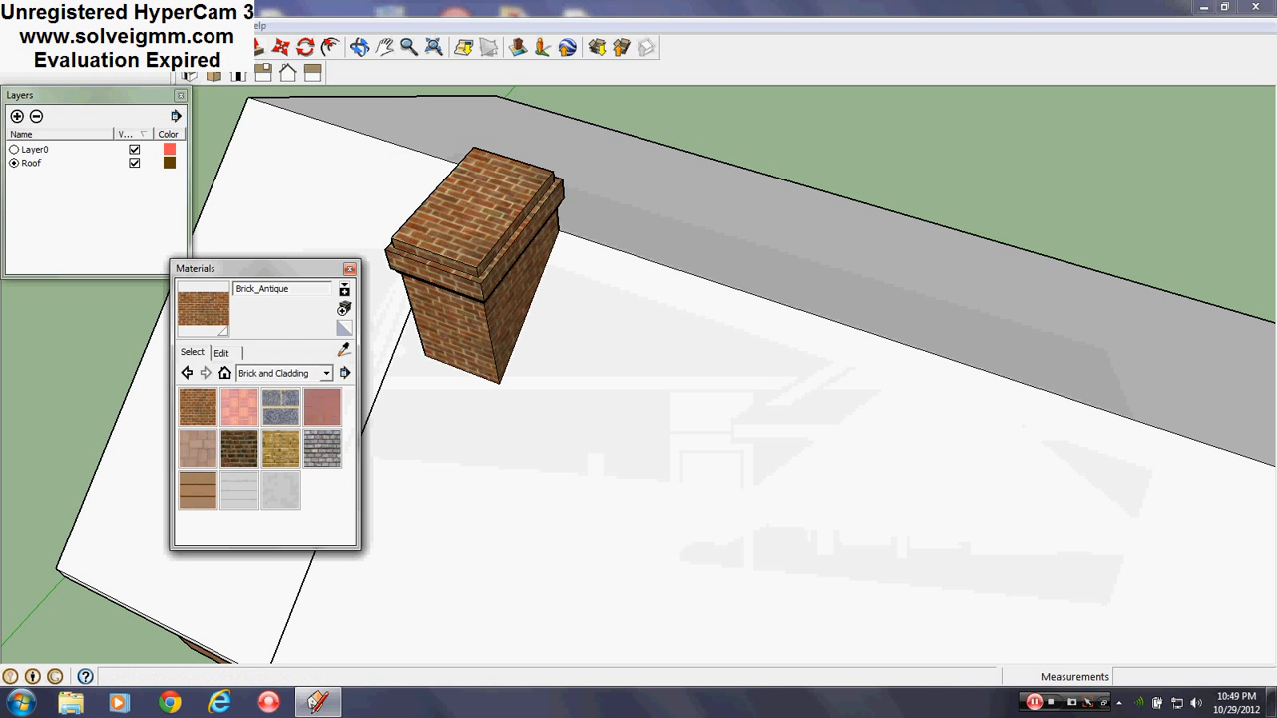
left_click(349, 269)
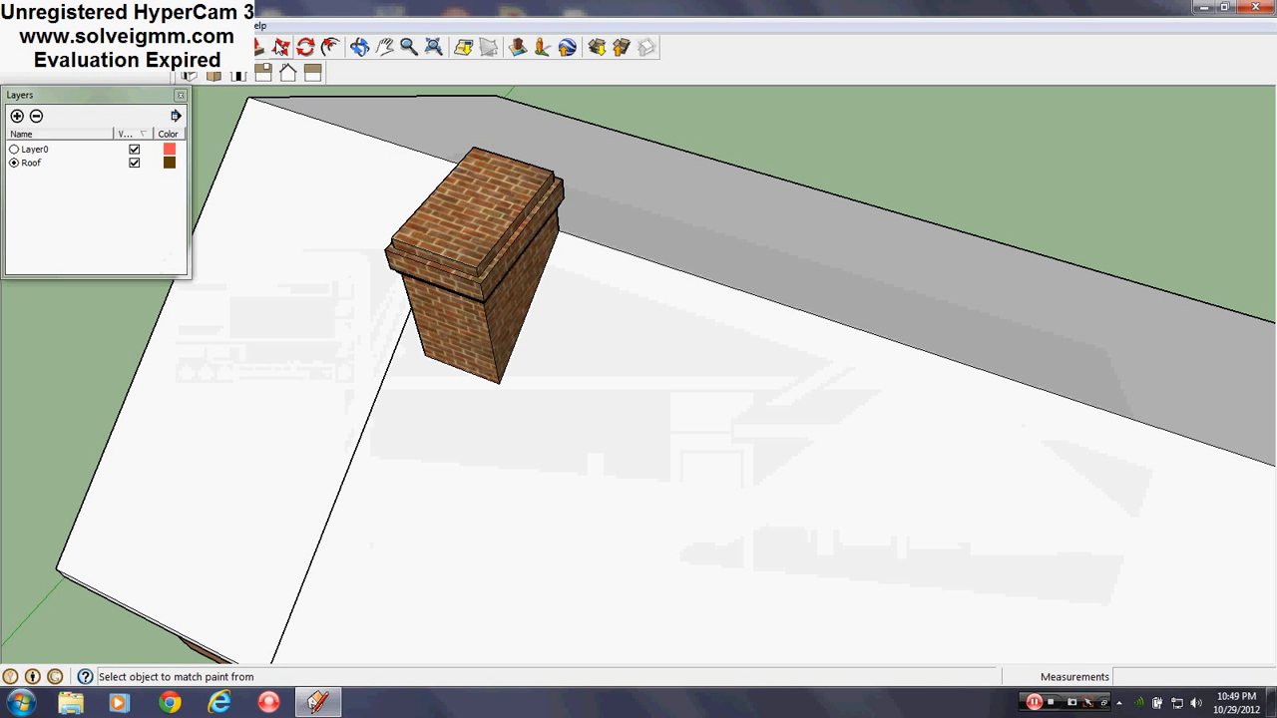
Step: Try to offset the outline of the chimney's top face inward by 1'
left_click(329, 47)
scroll(399, 164, "up", 3)
left_click(397, 163)
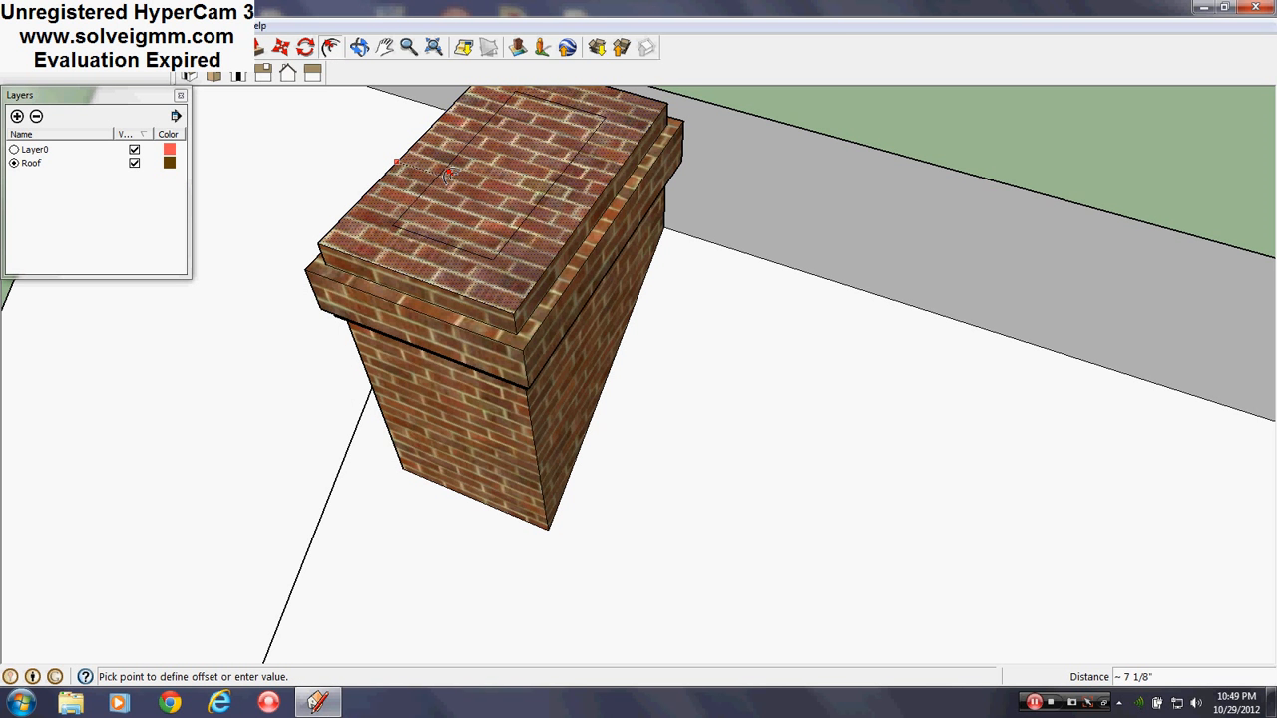
key("Return")
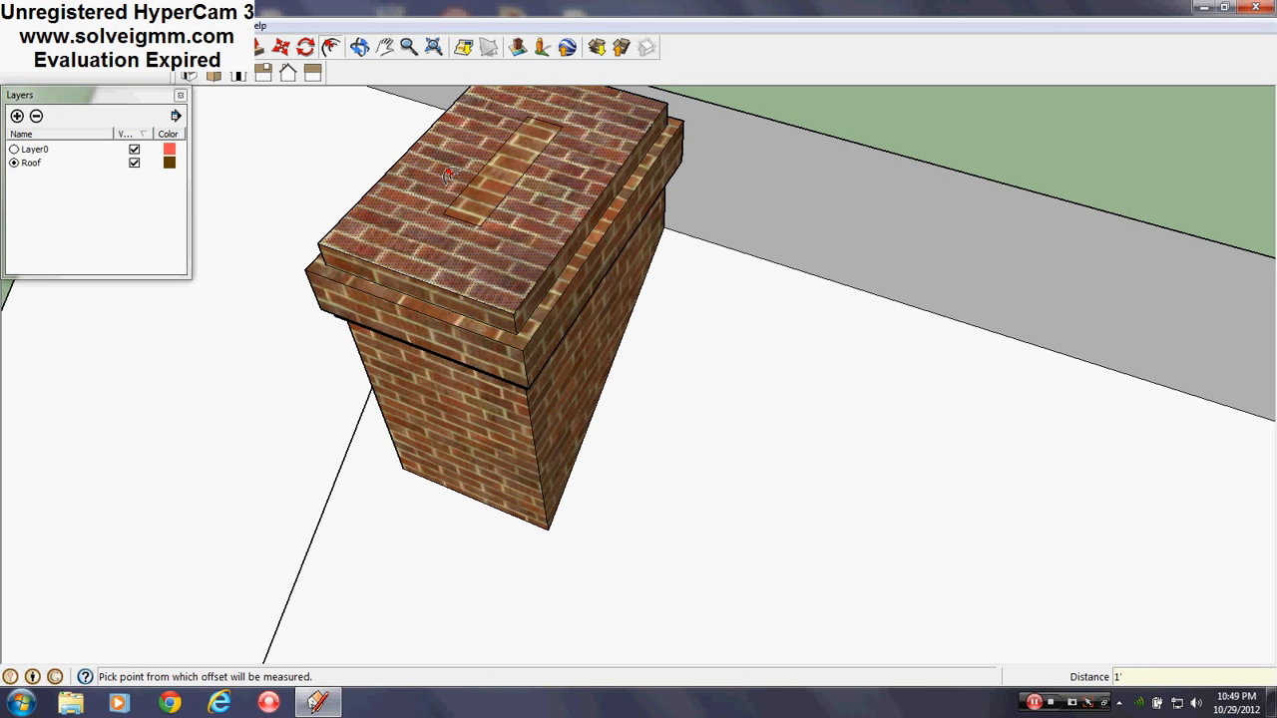
scroll(542, 636, "down", 3)
scroll(539, 369, "up", 4)
key("ctrl+z")
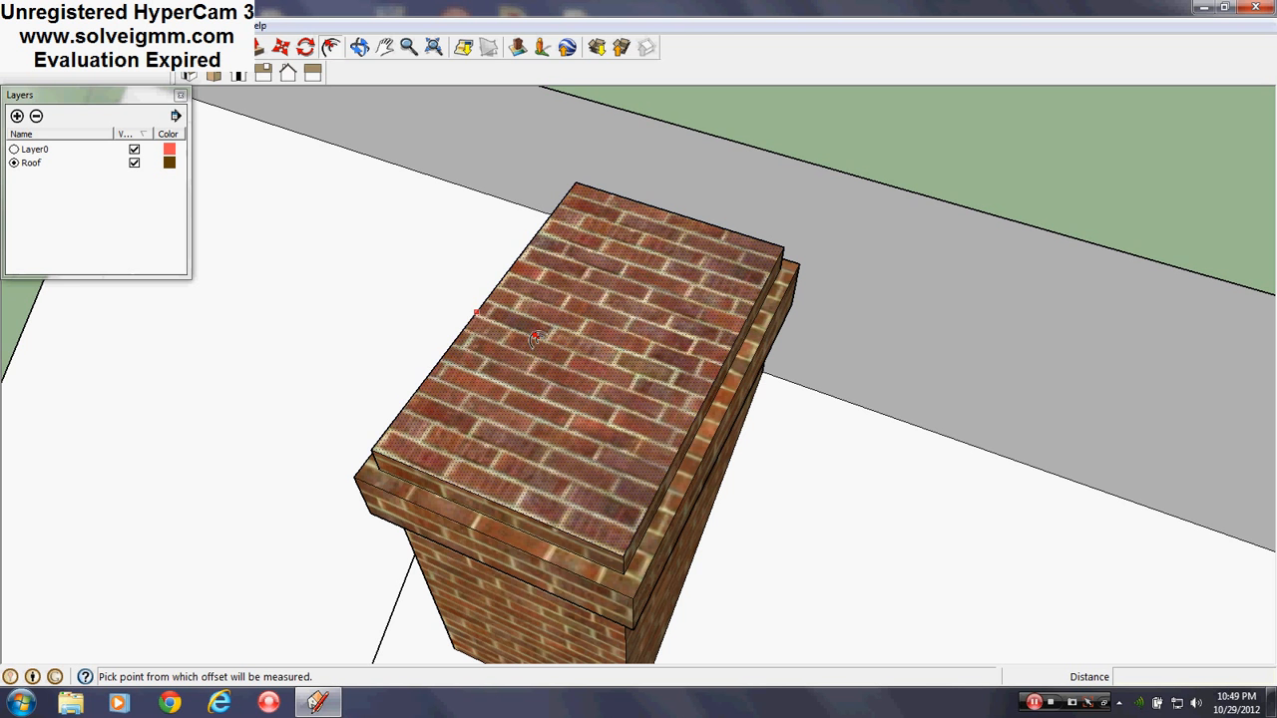
Step: Offset the outline of the chimney's top face inward by 8"
left_click(522, 323)
type("8")
key("Return")
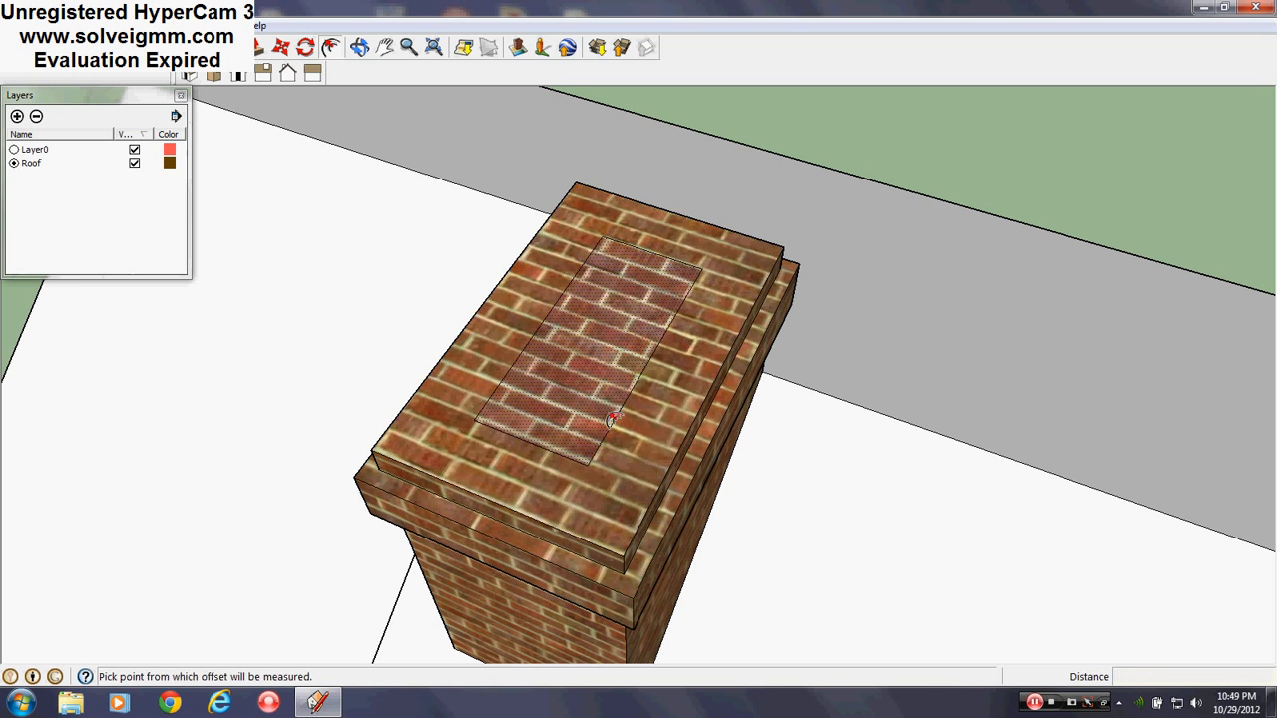
scroll(604, 414, "down", 3)
middle_click_drag(604, 414, 611, 341)
scroll(612, 342, "up", 3)
key("Escape")
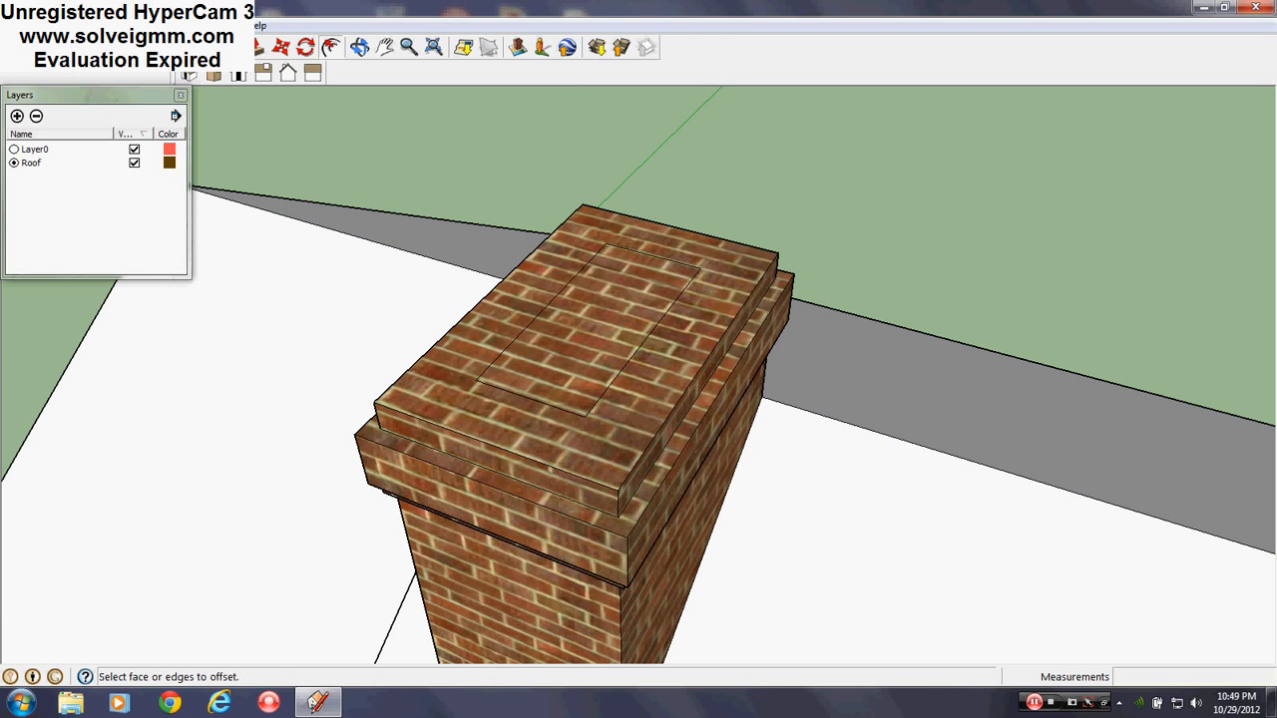
Step: Paint the inner rectangle on the chimney top with the Metal_Rusted material
left_click(232, 47)
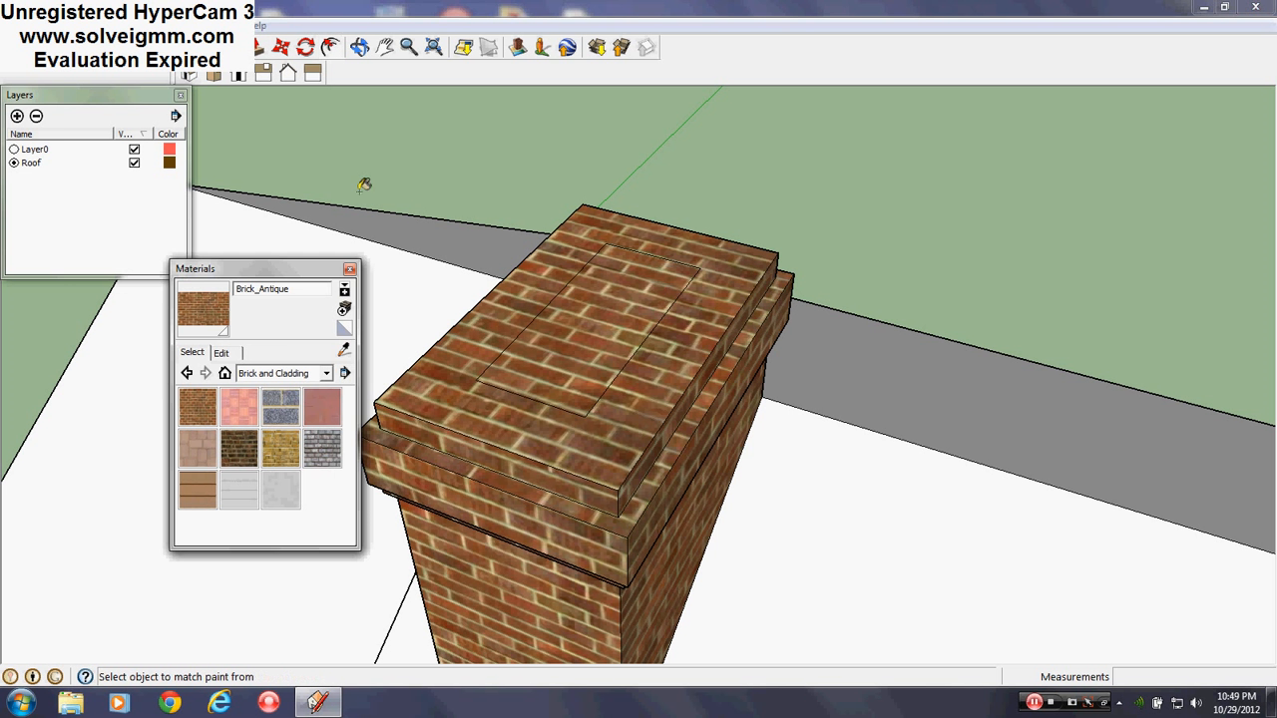
left_click(329, 373)
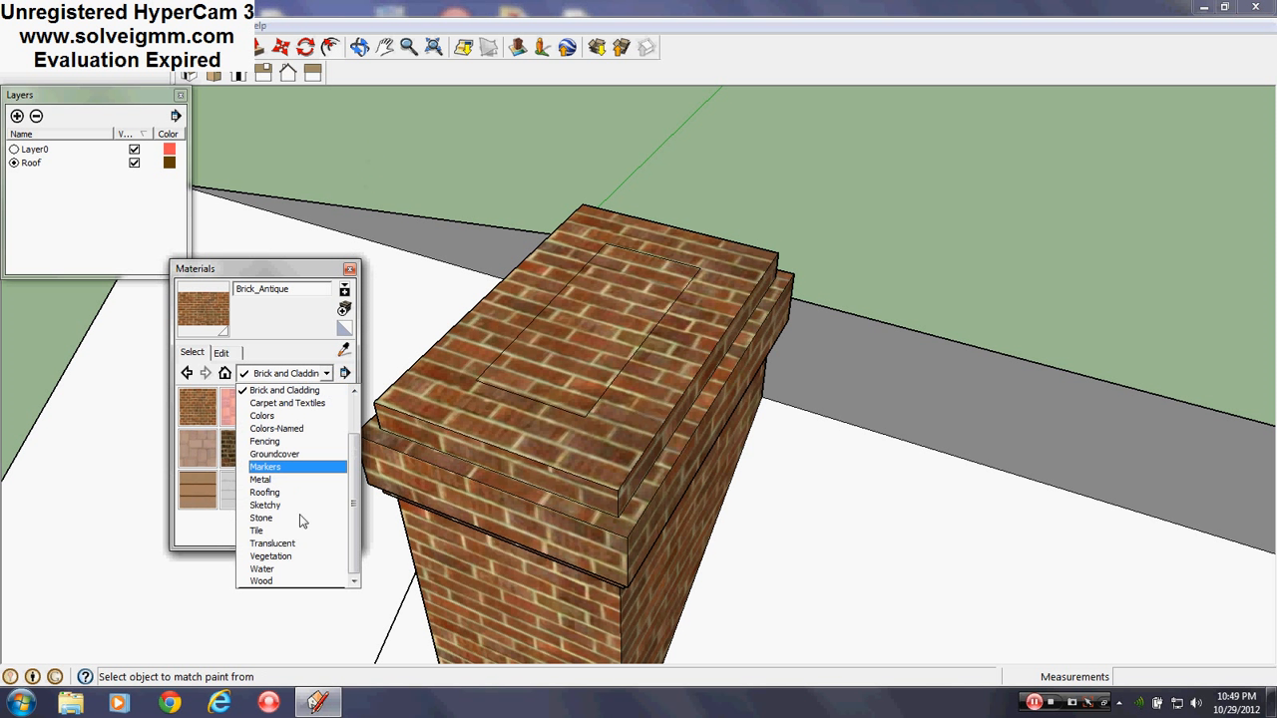
left_click(261, 479)
left_click(280, 448)
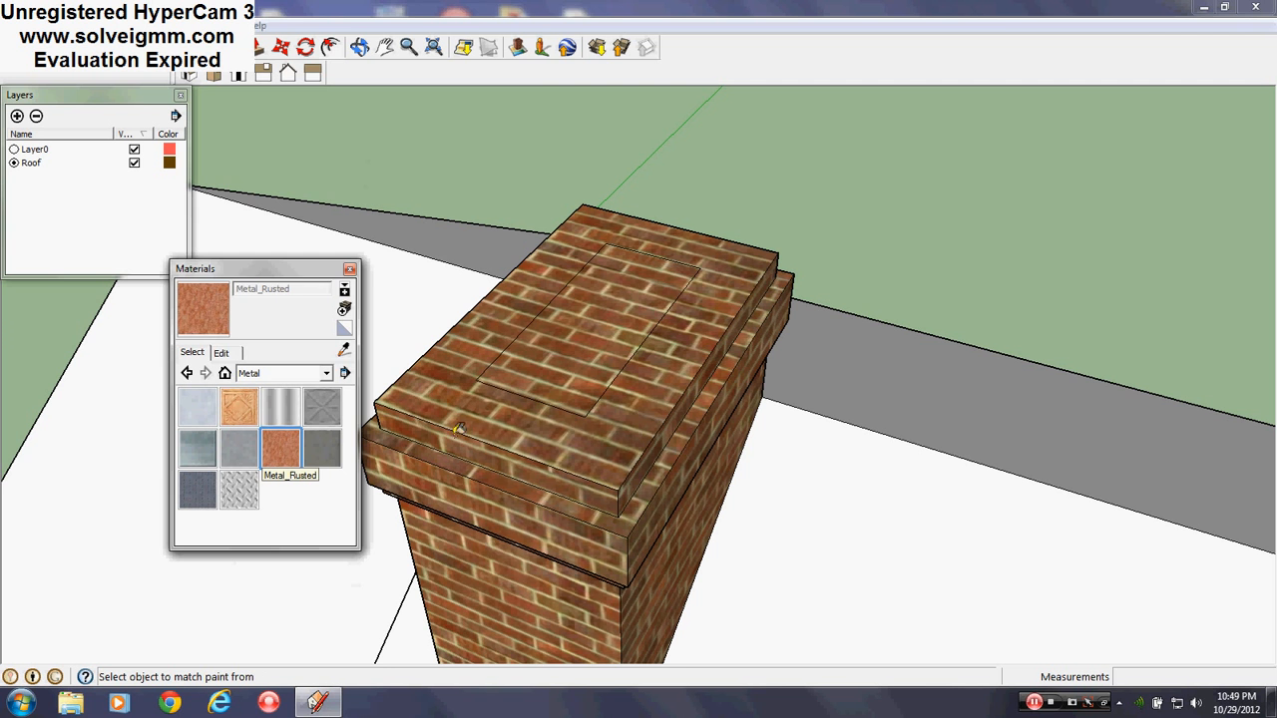
left_click(535, 345)
mouse_move(536, 349)
middle_mouse_down()
mouse_move(542, 365)
mouse_move(390, 266)
middle_mouse_up()
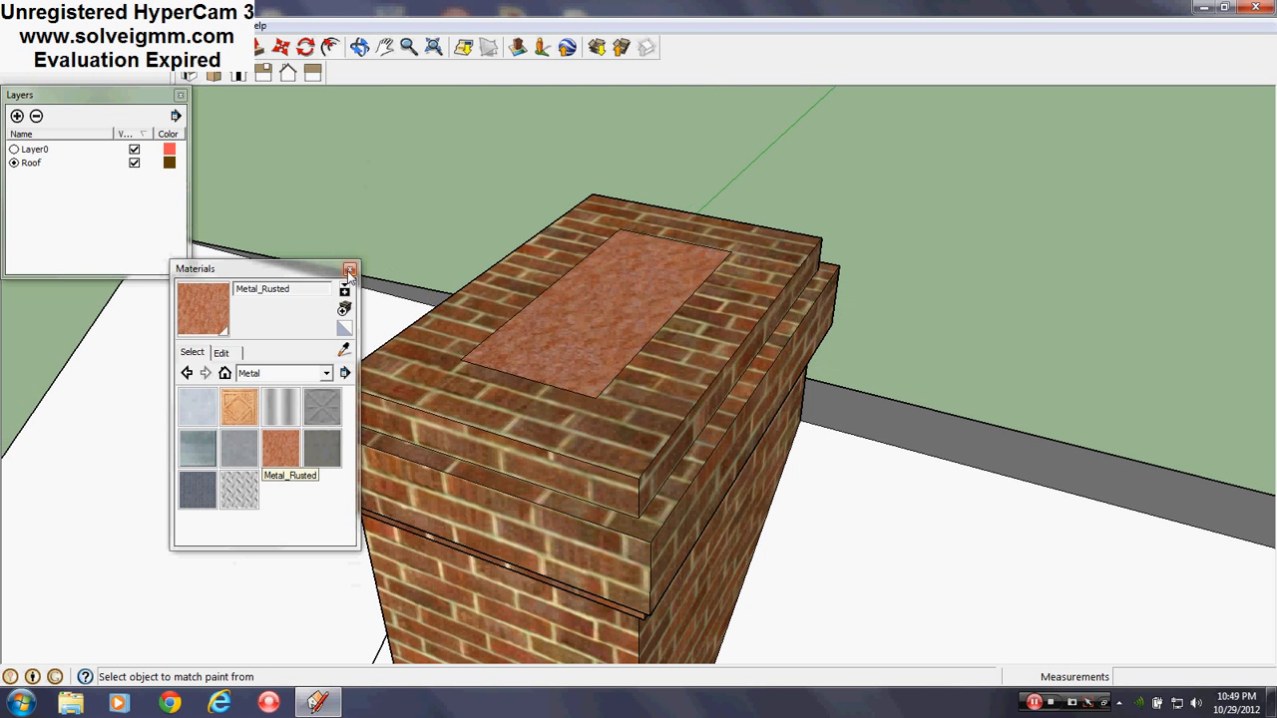
left_click(350, 272)
Step: Pull the rusted metal rectangle up 10" with Push/Pull to form a block on the chimney top
key("p")
left_click(546, 344)
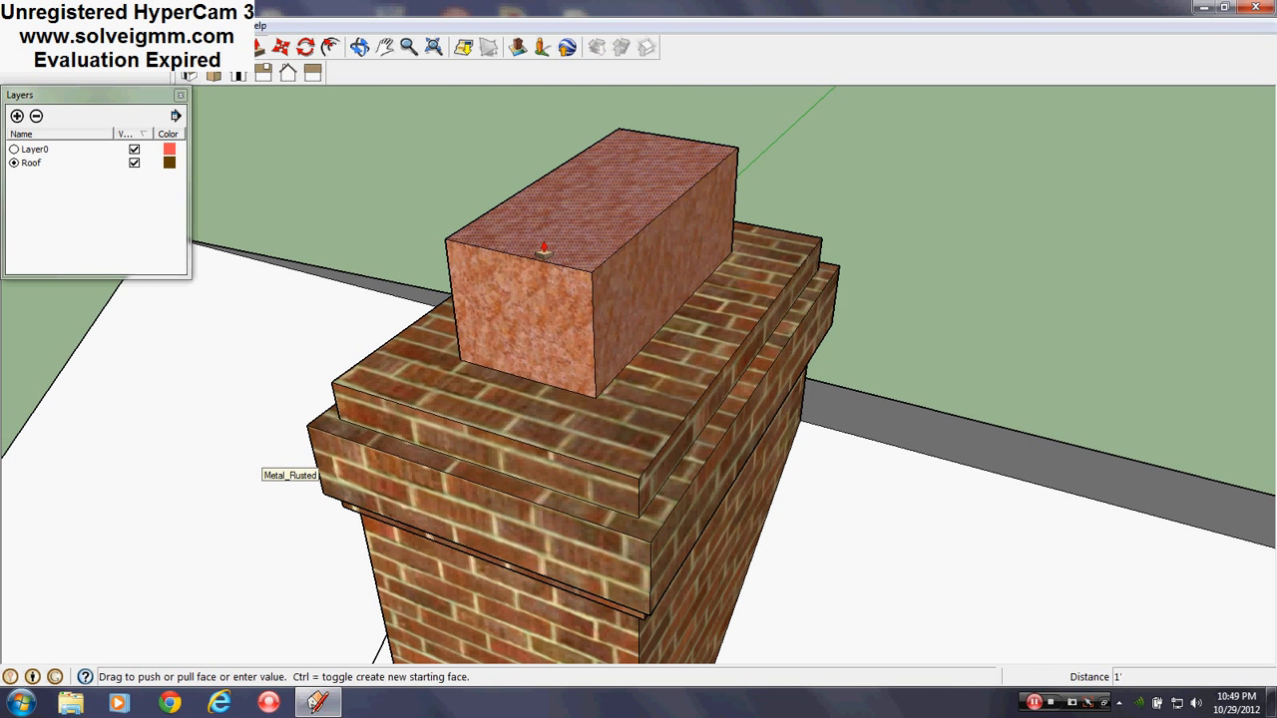
type("10")
key("Return")
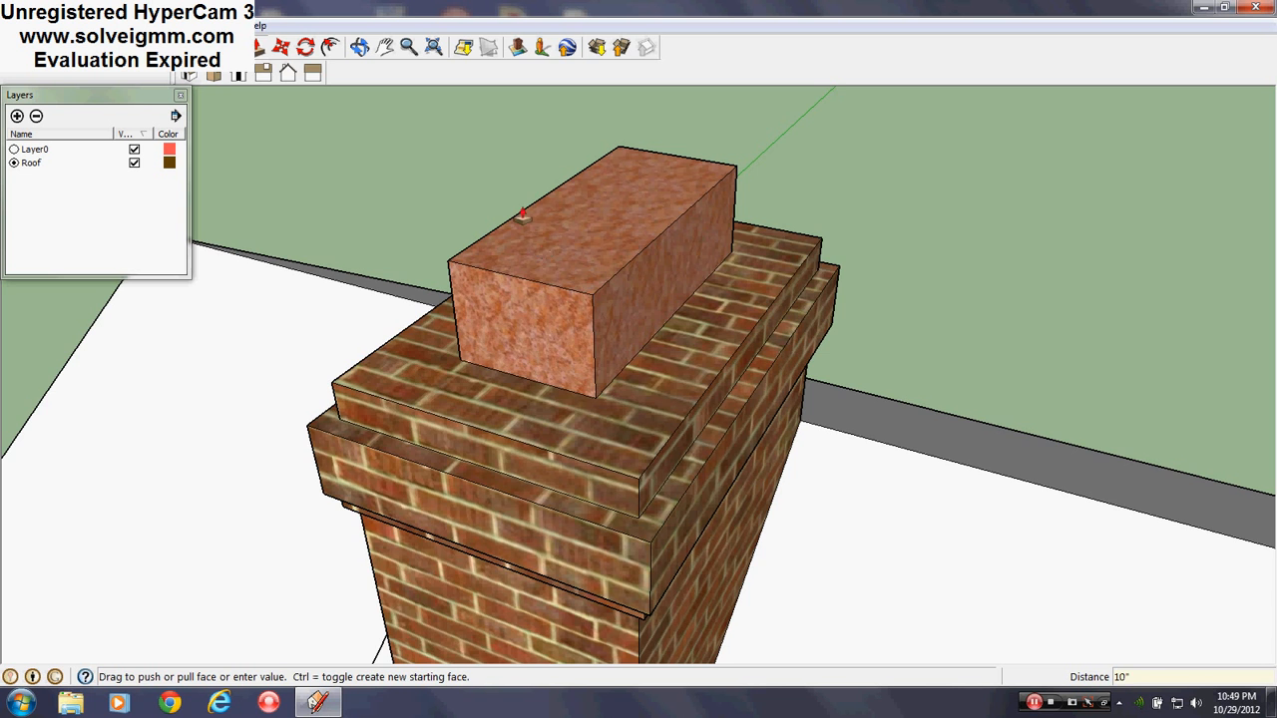
scroll(562, 302, "down", 4)
scroll(563, 301, "up", 5)
left_click(554, 302)
key("Escape")
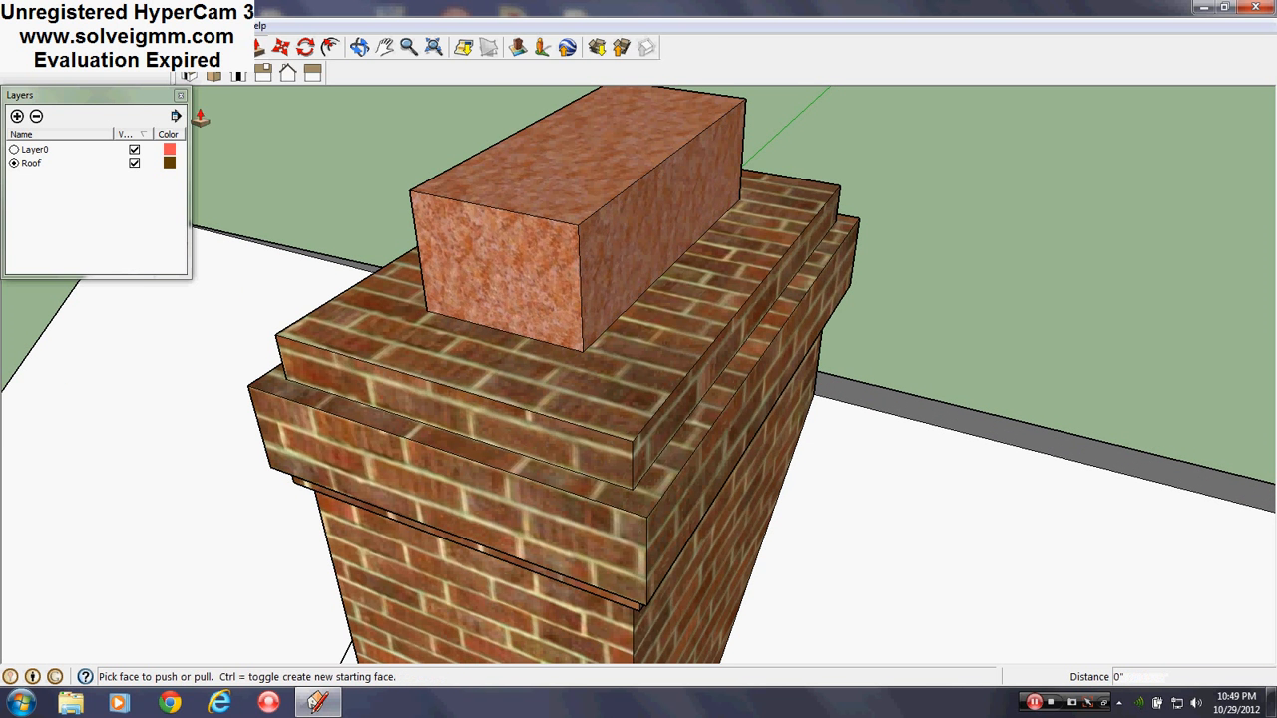
Step: Measure with the Line tool from the midpoints of the metal block's short and long top edges to their corners
key("l")
left_click(490, 206)
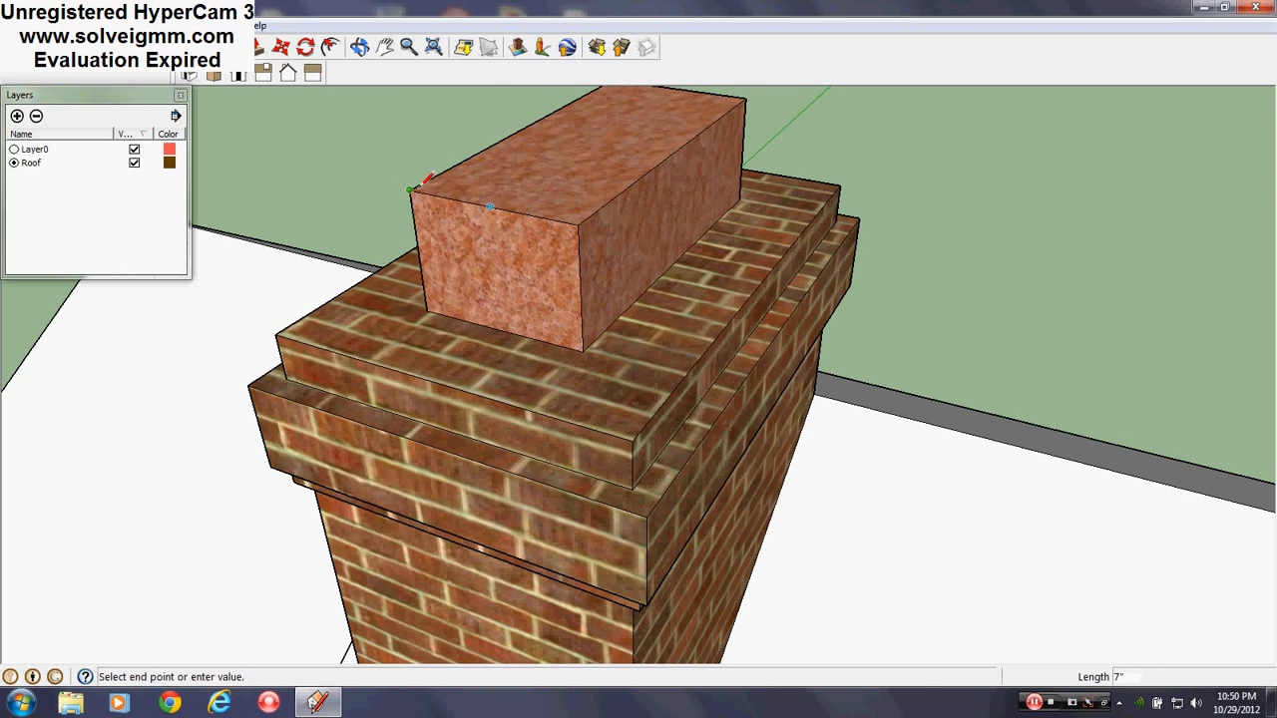
left_click(410, 190)
left_click(674, 150)
left_click(578, 226)
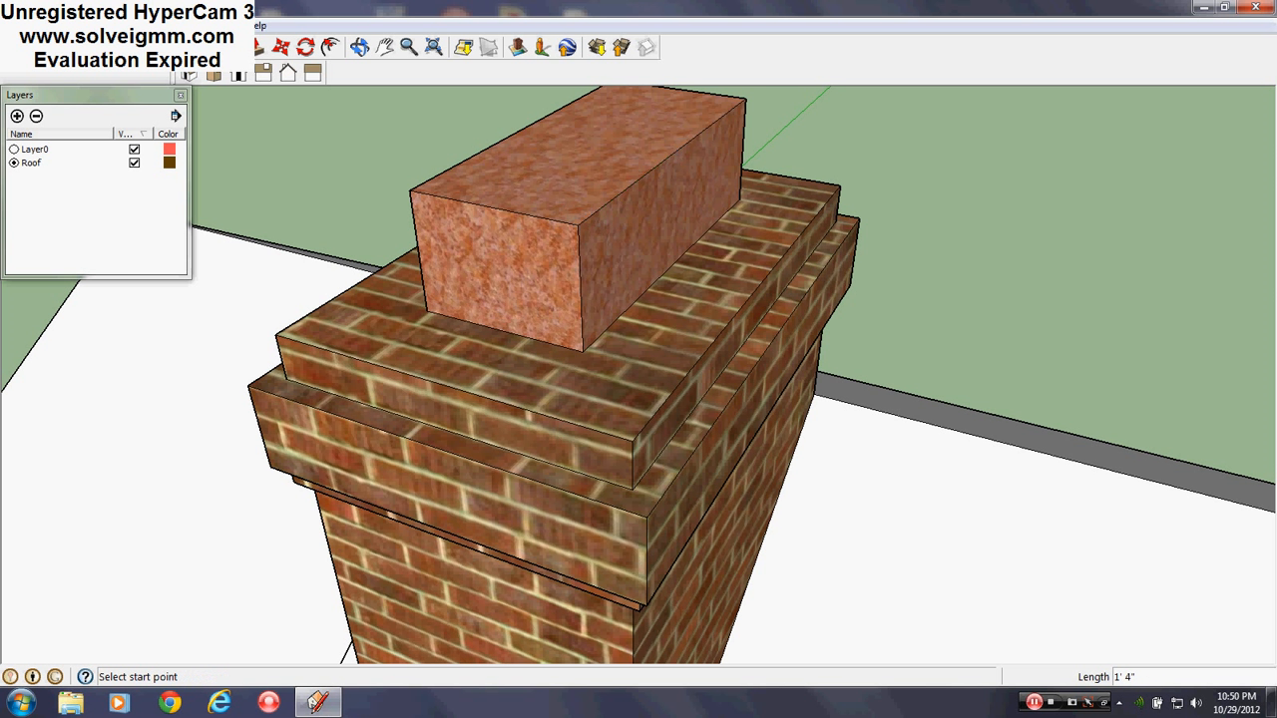
Step: Push one end of the rusted metal block in 9" and repeat the same push on the opposite end
left_click(257, 47)
left_click_drag(508, 297, 564, 249)
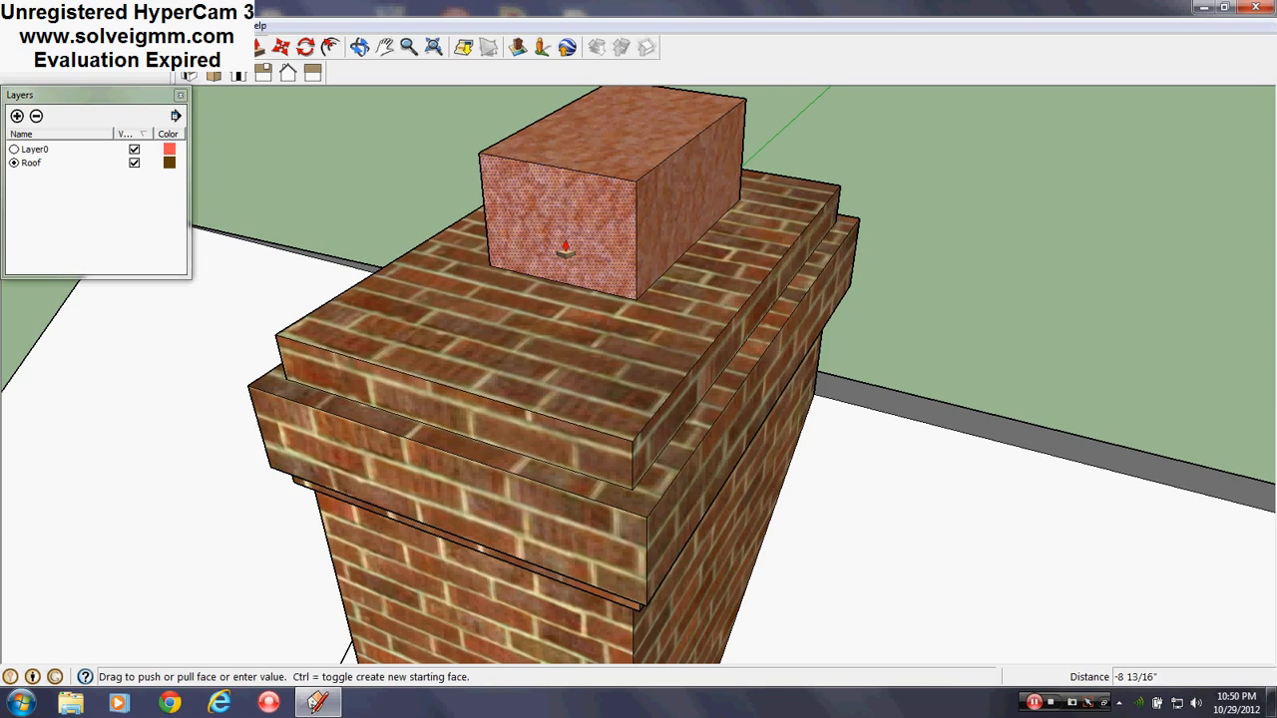
type("9\"")
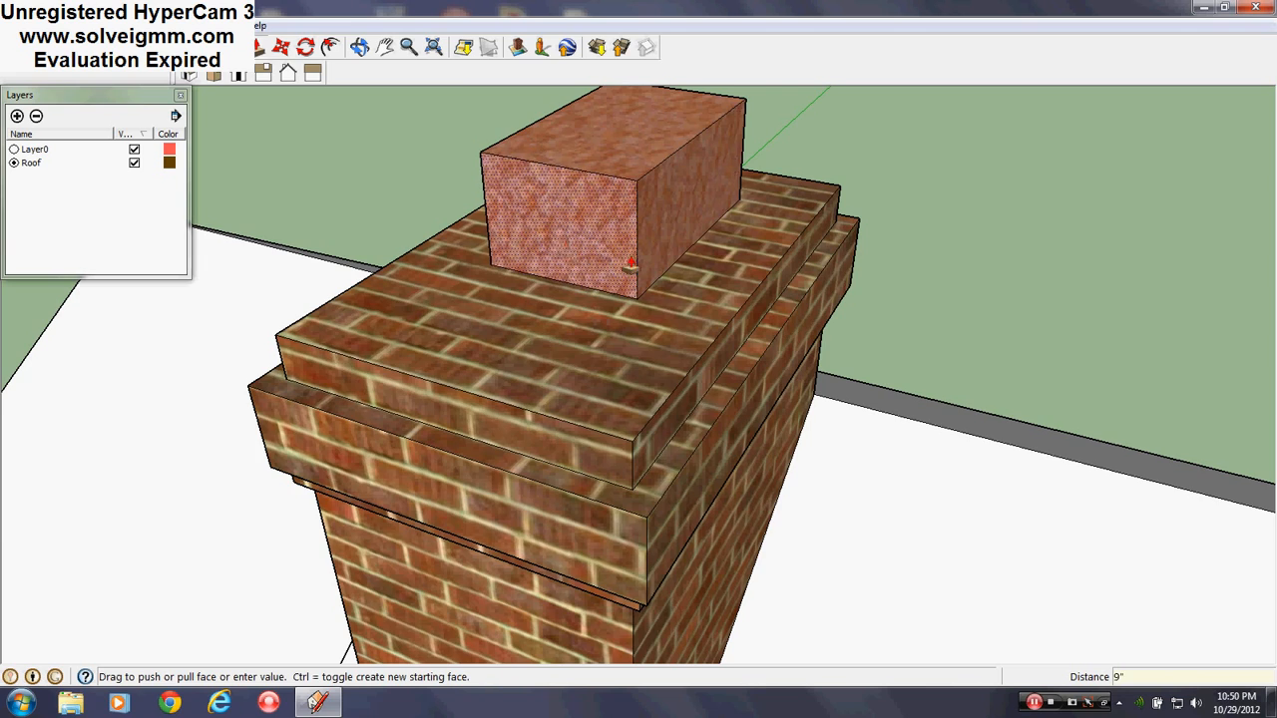
key("Return")
middle_click_drag(630, 268, 300, 289)
double_click(808, 300)
Step: Pull the metal block's side face facing the chimney's long edge outward 3"
middle_click_drag(658, 382, 865, 495)
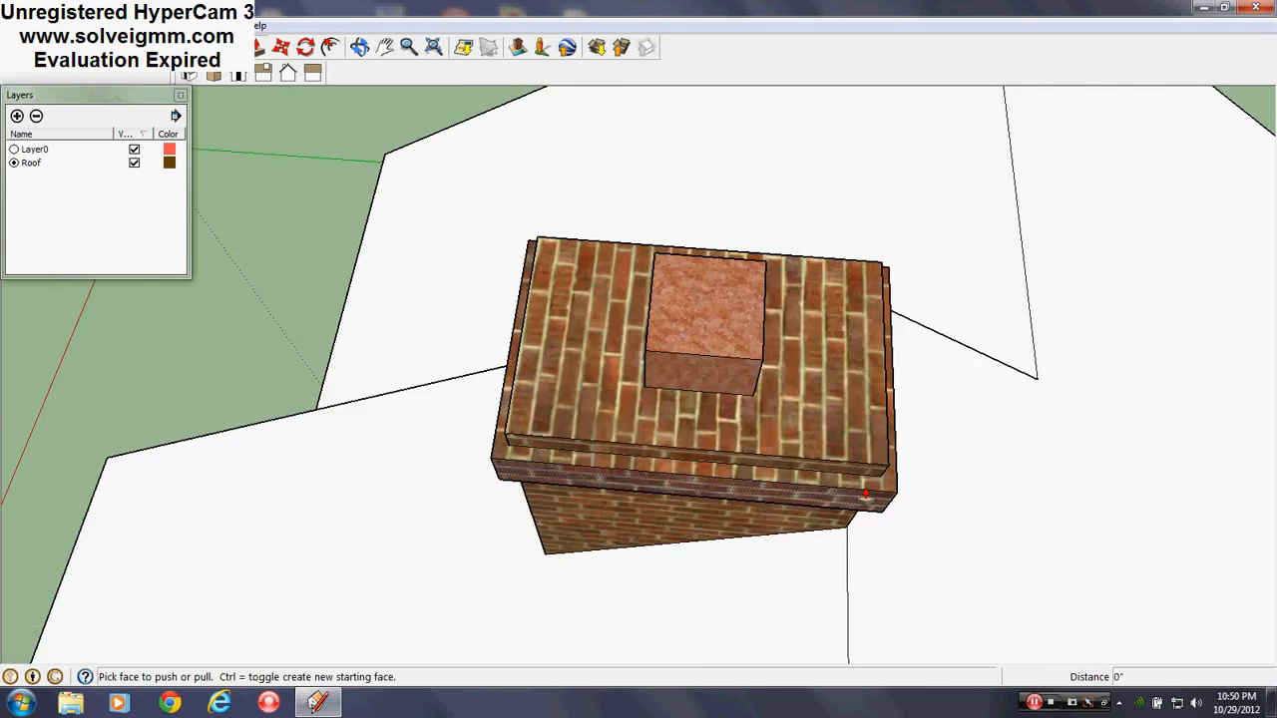
scroll(784, 411, "up", 3)
middle_click_drag(780, 413, 649, 370)
scroll(689, 469, "down", 2)
middle_click_drag(688, 469, 647, 413)
scroll(646, 410, "up", 2)
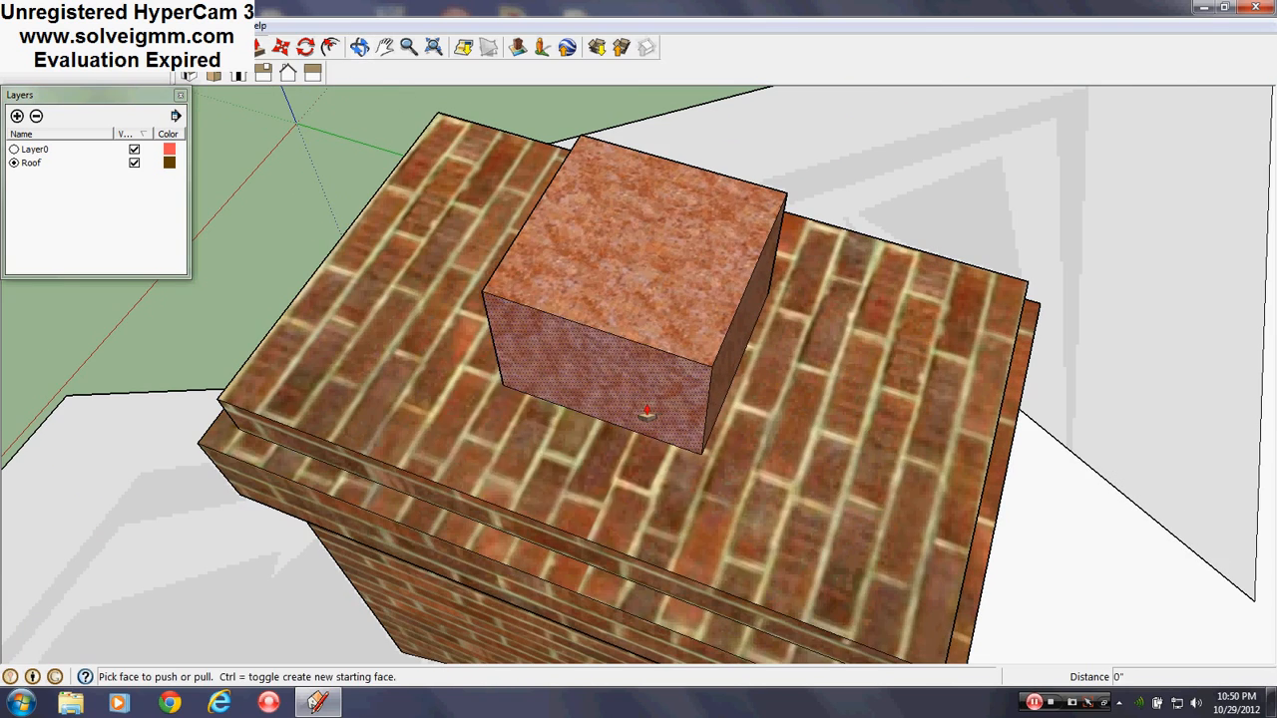
left_click_drag(647, 413, 683, 567)
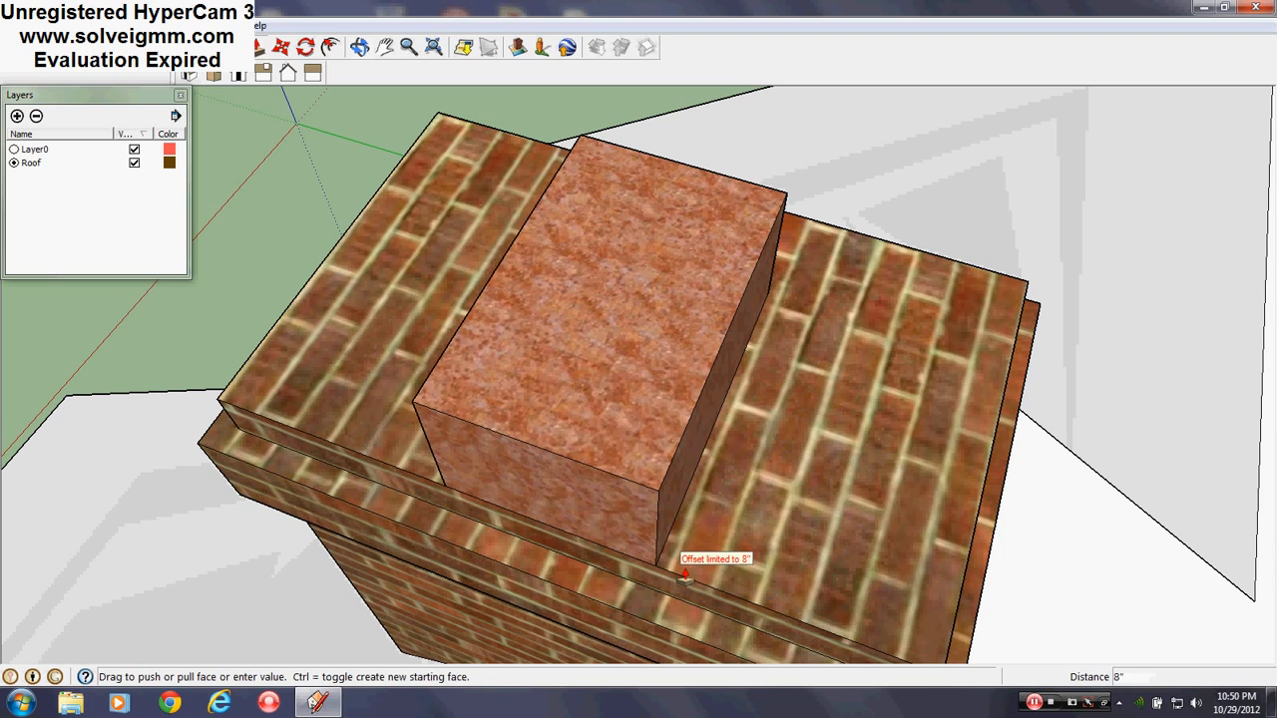
type("3")
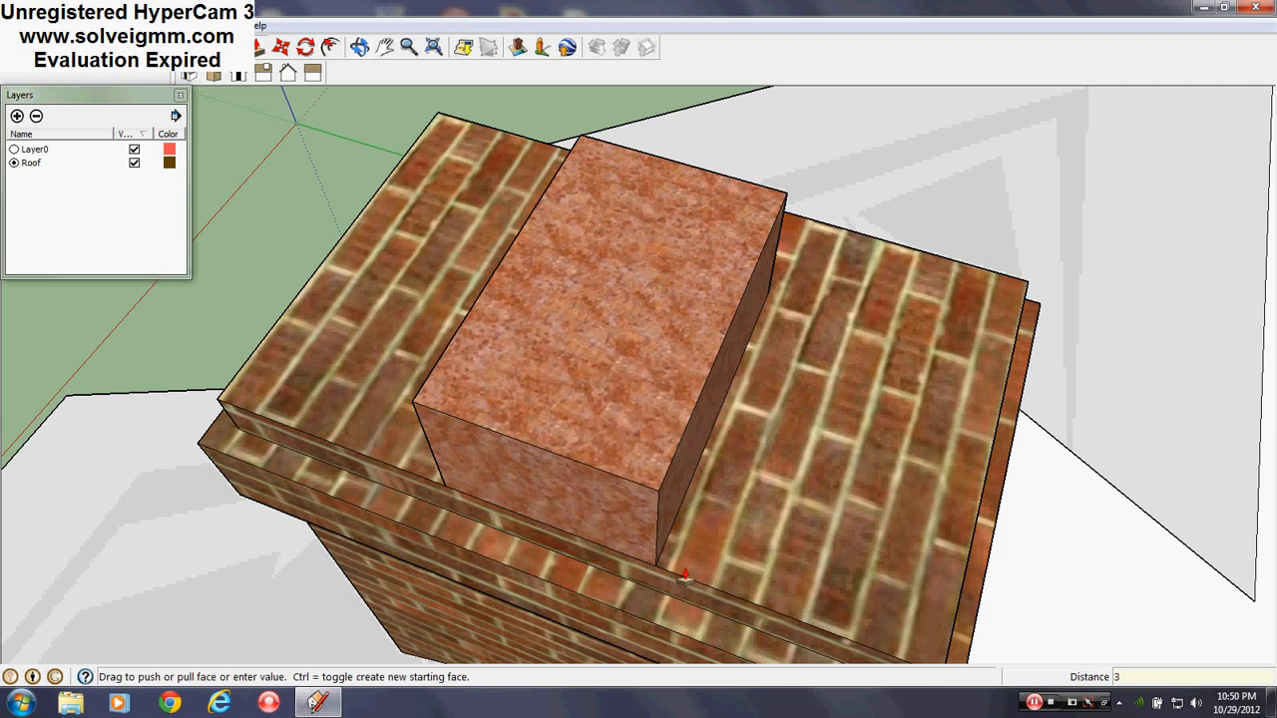
key("Return")
Step: Repeat the 3" outward pull on the metal block's three remaining side faces
middle_click_drag(684, 578, 510, 524)
double_click(554, 332)
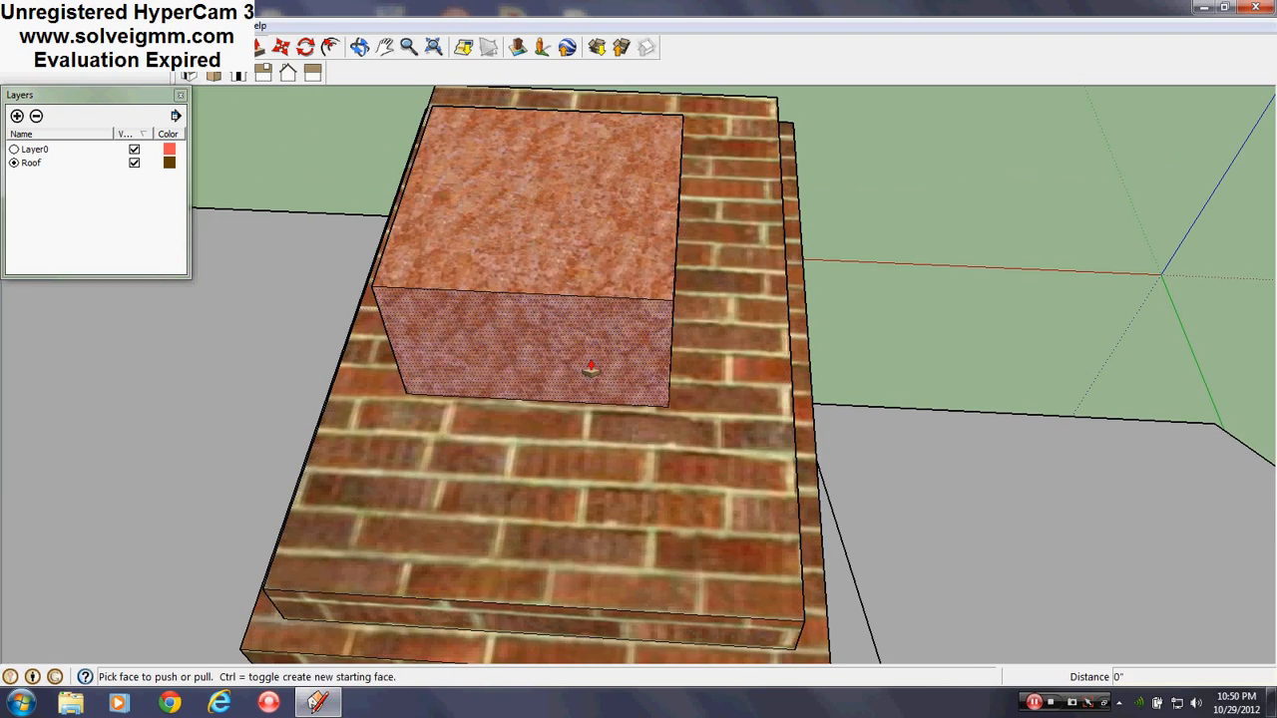
middle_click_drag(733, 441, 551, 391)
double_click(639, 302)
middle_click_drag(752, 379, 604, 304)
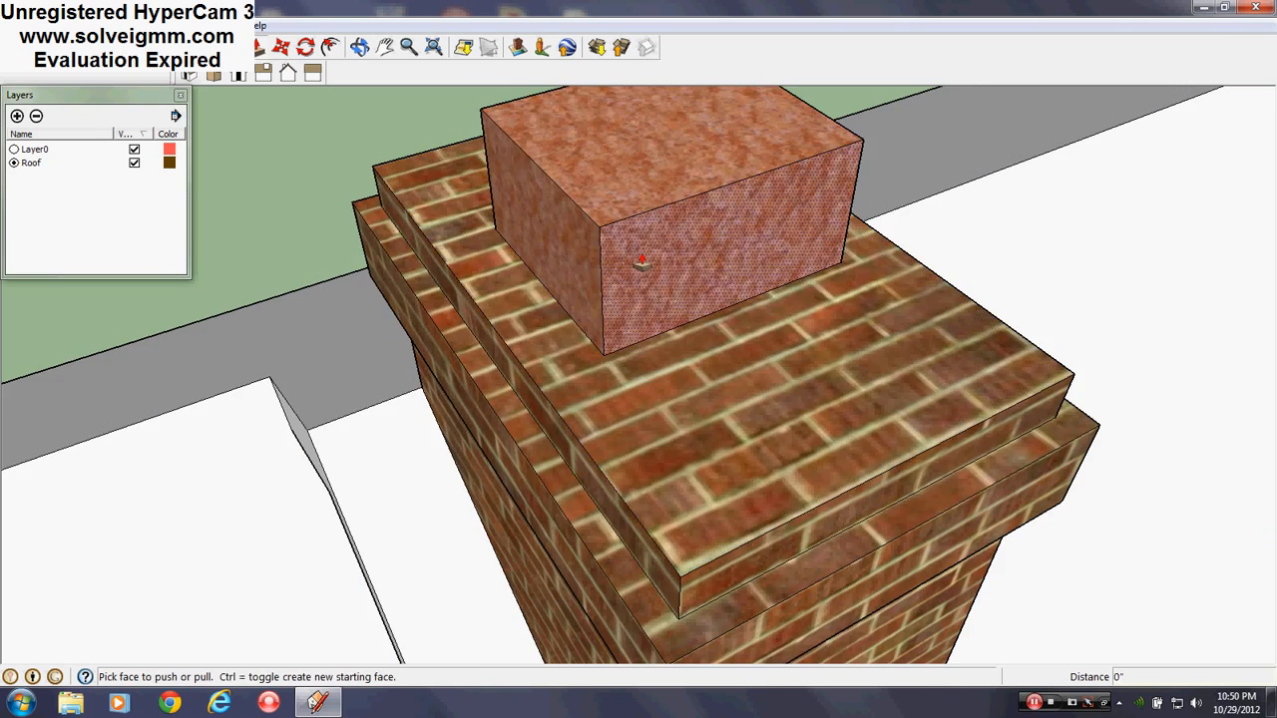
double_click(670, 259)
scroll(605, 349, "down", 5)
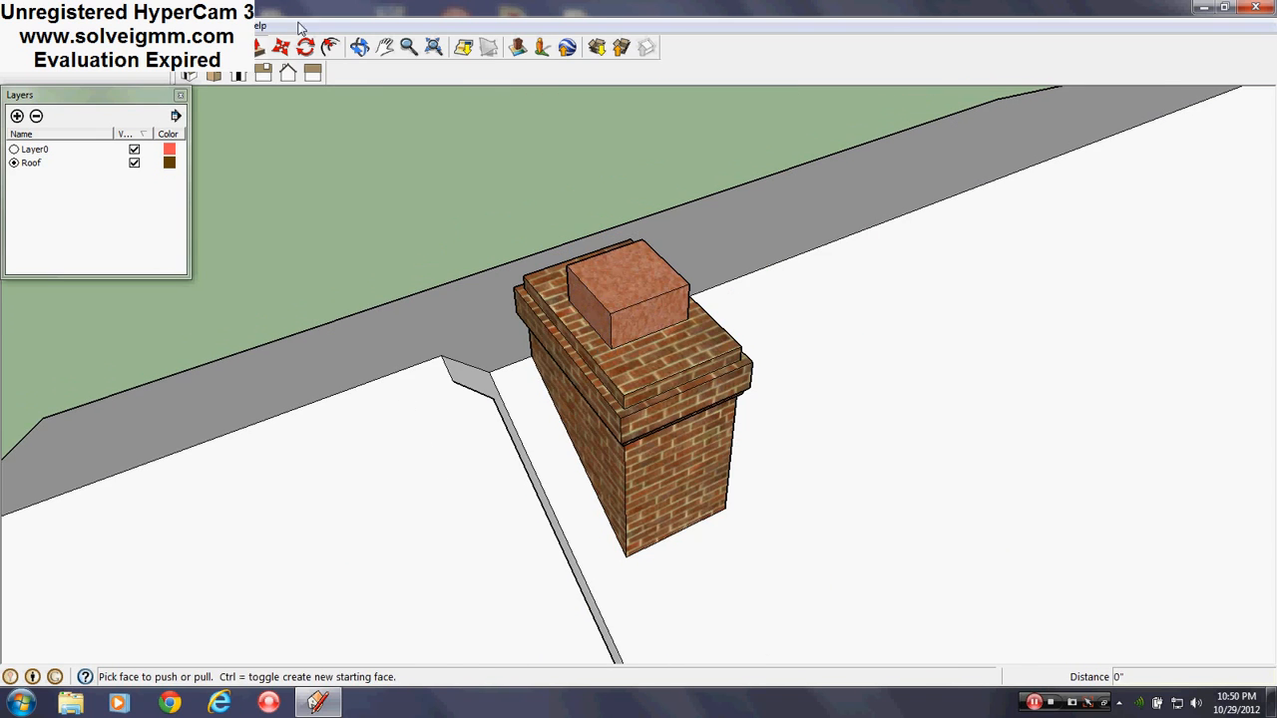
Step: Offset the top face of the rusted metal block inward by 2"
left_click(330, 47)
scroll(619, 304, "up", 4)
left_click(576, 280)
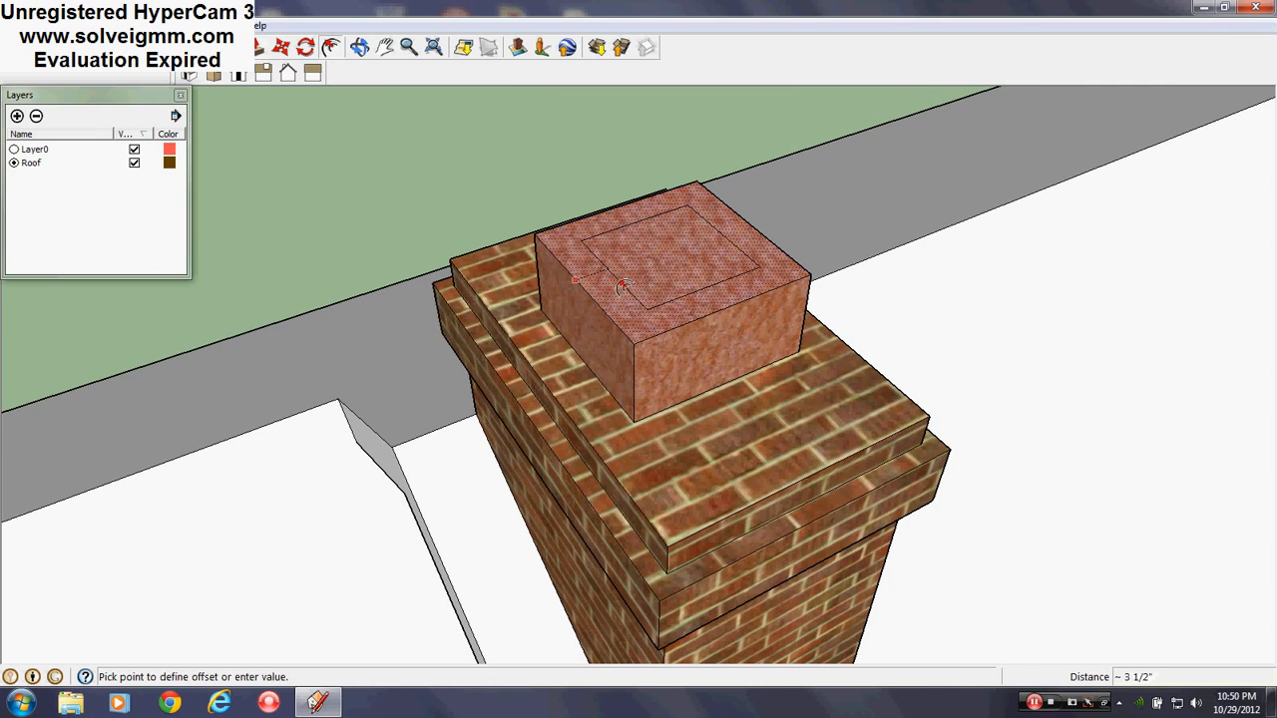
type("2")
key("Return")
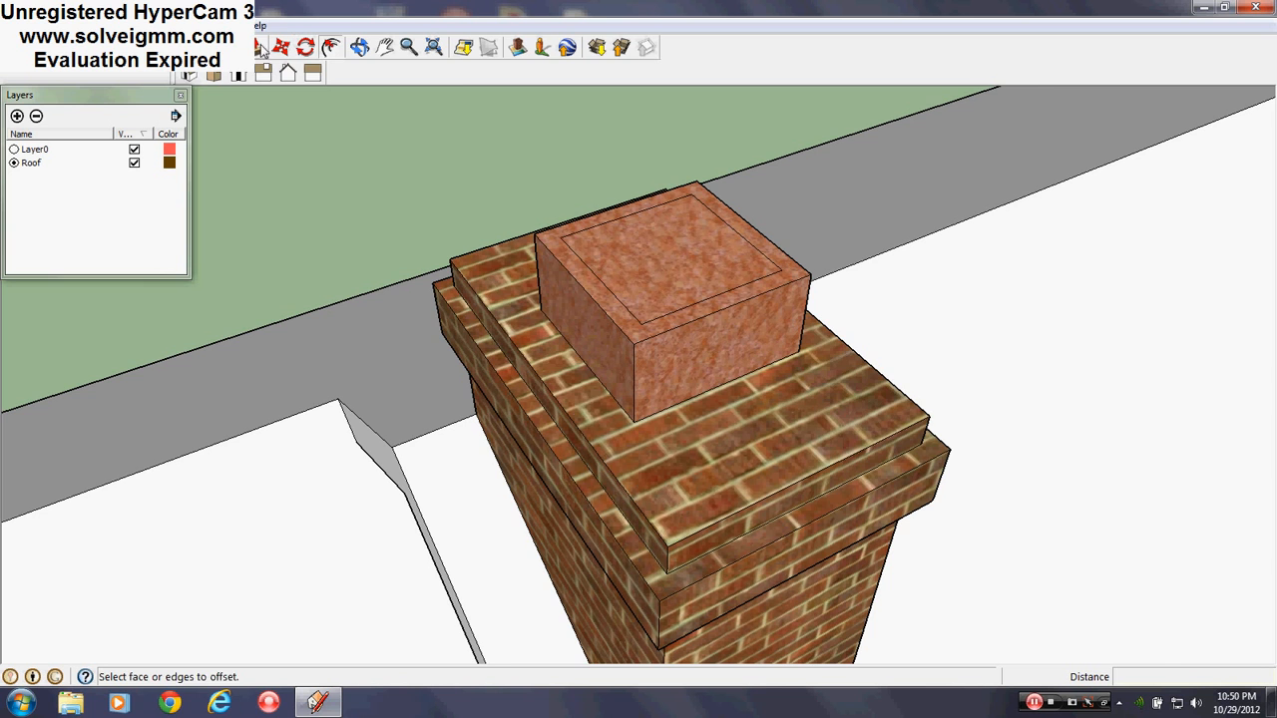
Step: Push the inner top face of the metal block down about 5' 7" to hollow out the flue
left_click(260, 47)
left_click(671, 256)
scroll(661, 365, "down", 5)
middle_click_drag(669, 304, 717, 511)
left_click(685, 539)
scroll(710, 392, "up", 3)
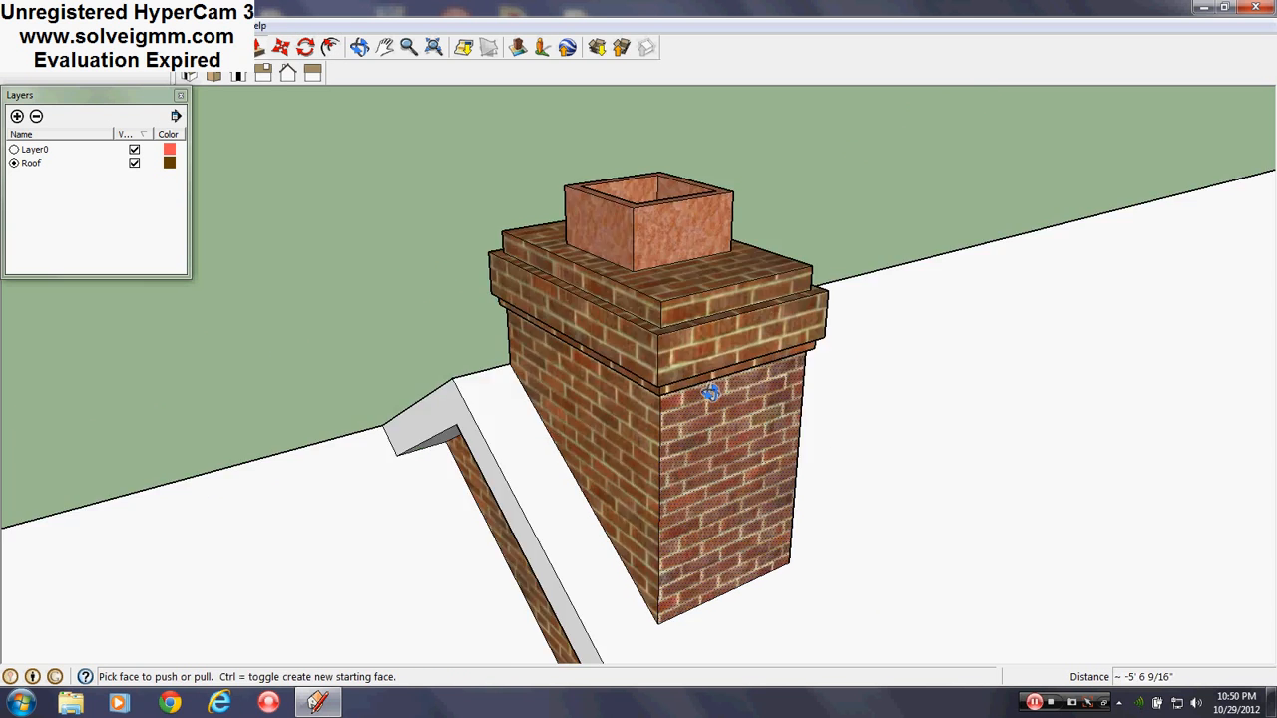
middle_click_drag(711, 392, 704, 404)
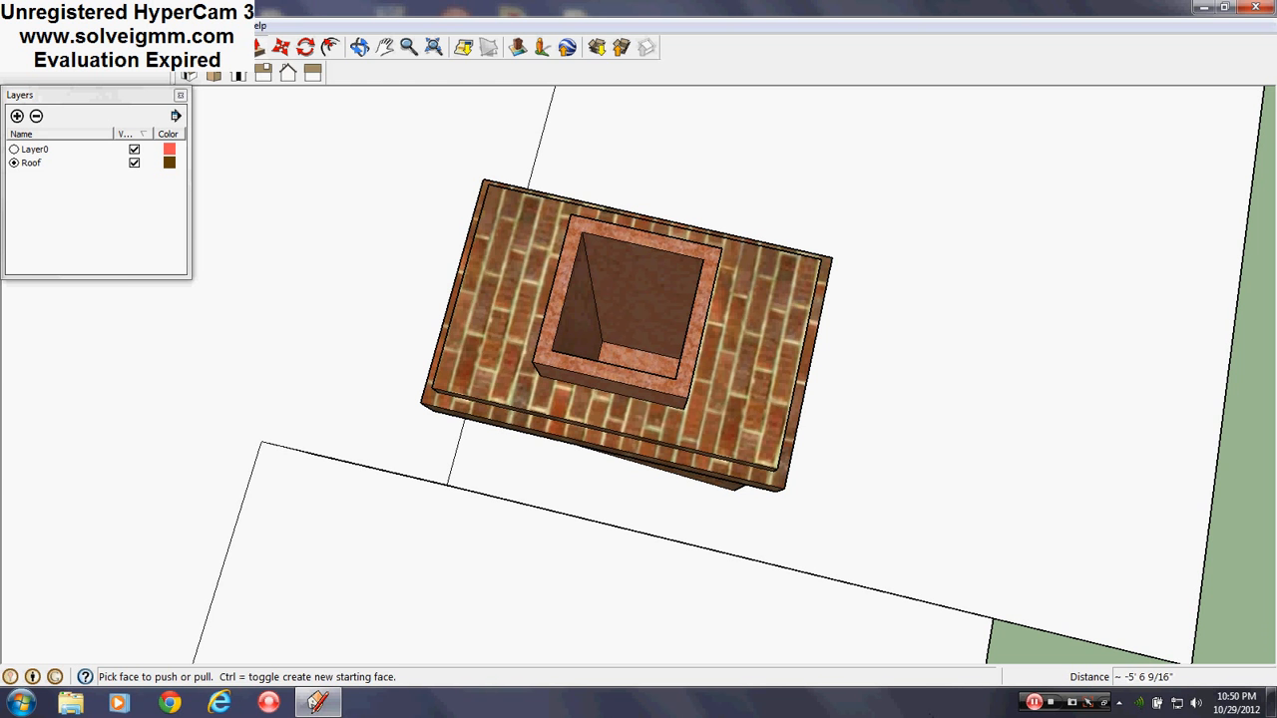
Step: Sample the roof's white Color_000 with the Paint Bucket and apply it inside the flue opening
key("b")
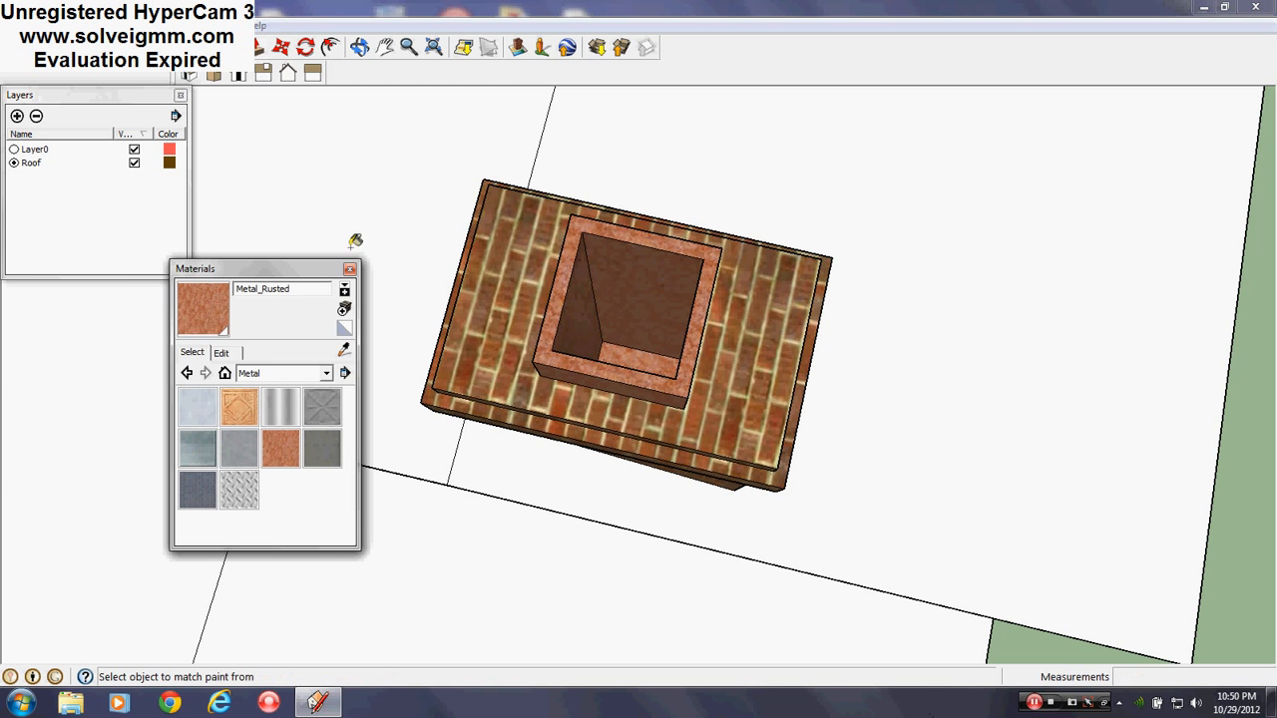
left_click(589, 467, "alt")
left_click(630, 356)
Step: Examine the finished chimney on the roof and the front of the house, and close the material browser
middle_click_drag(818, 457, 489, 214)
scroll(673, 557, "down", 6)
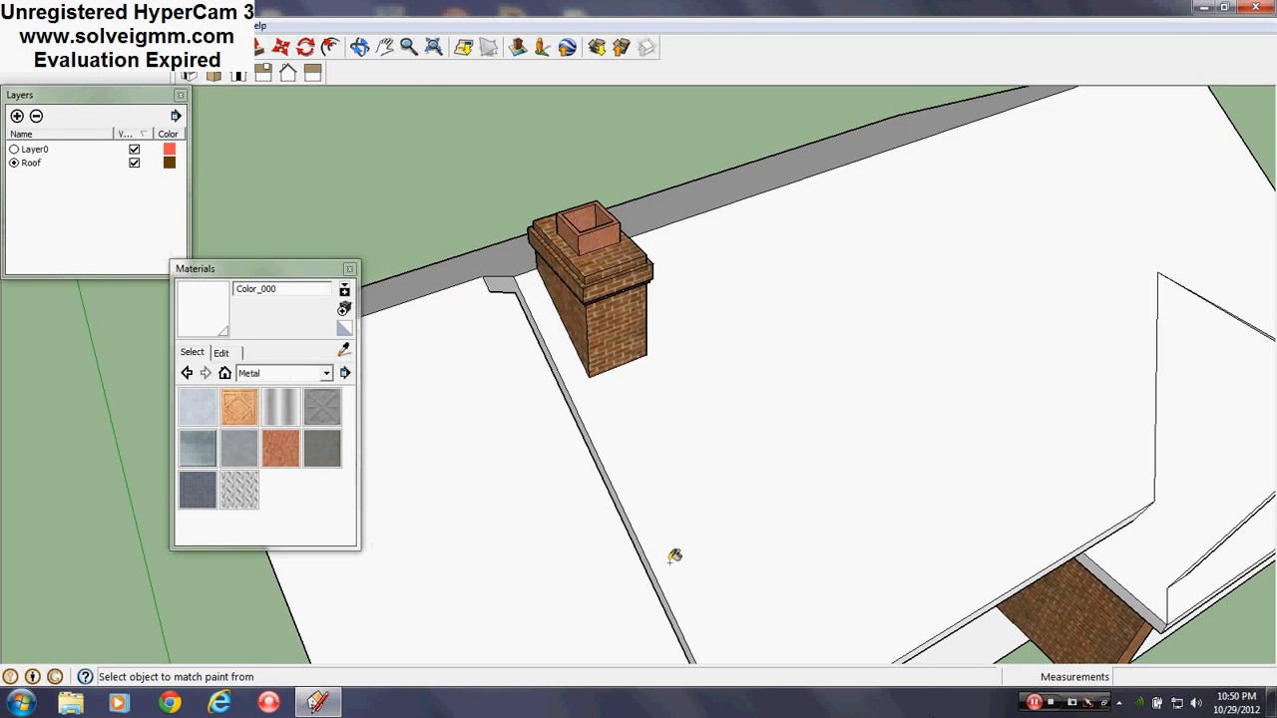
middle_click_drag(673, 556, 589, 284)
scroll(615, 330, "down", 2)
middle_click_drag(619, 325, 558, 305)
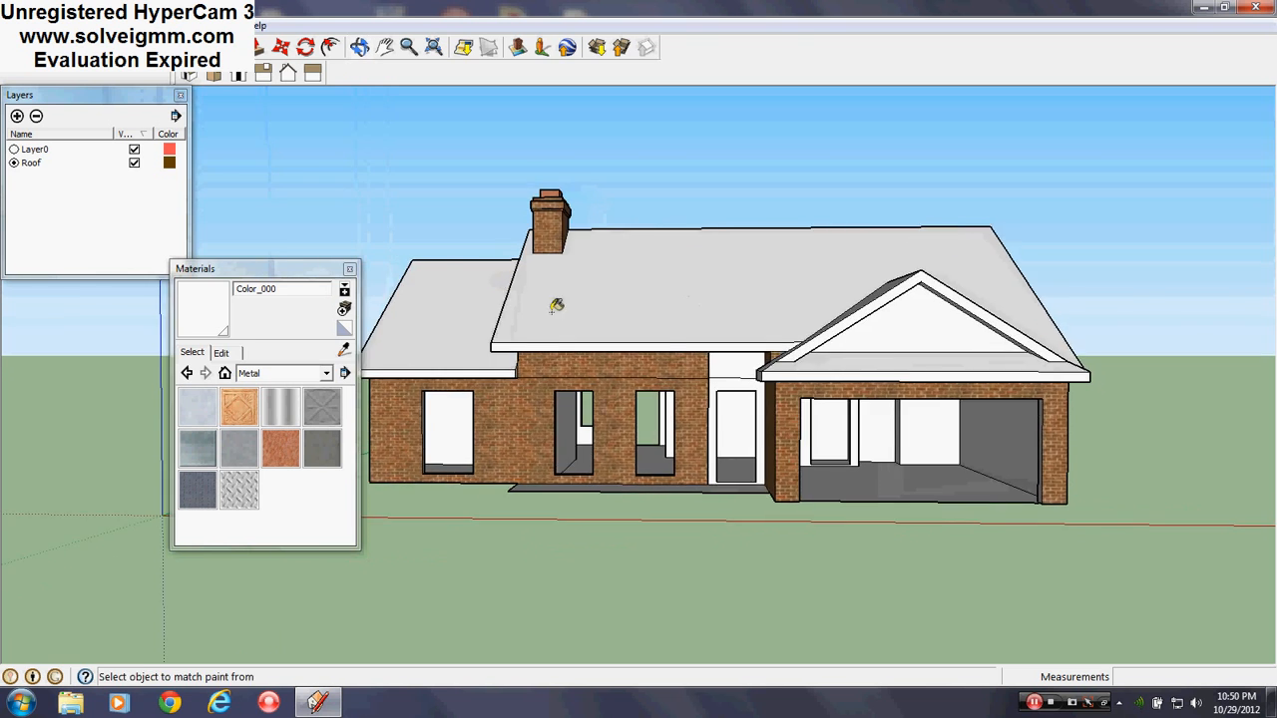
scroll(581, 265, "up", 4)
scroll(501, 533, "up", 4)
middle_click_drag(502, 534, 548, 526)
scroll(548, 526, "down", 4)
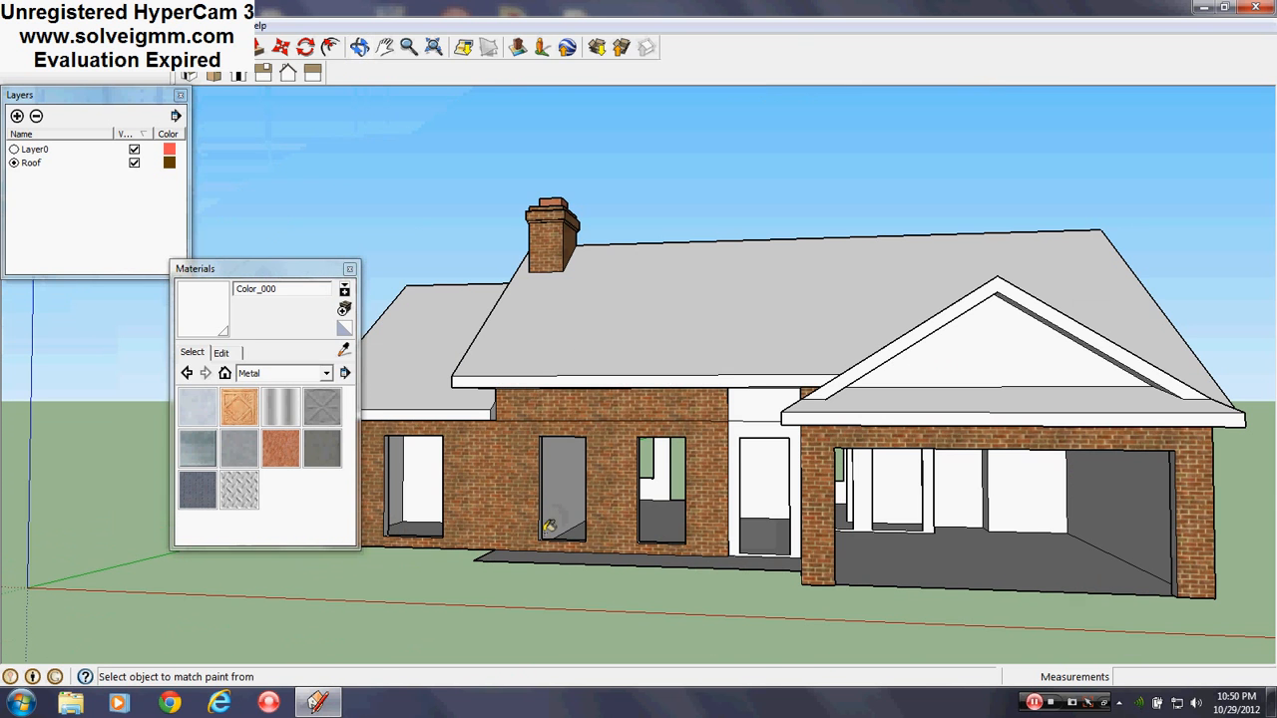
left_click(348, 270)
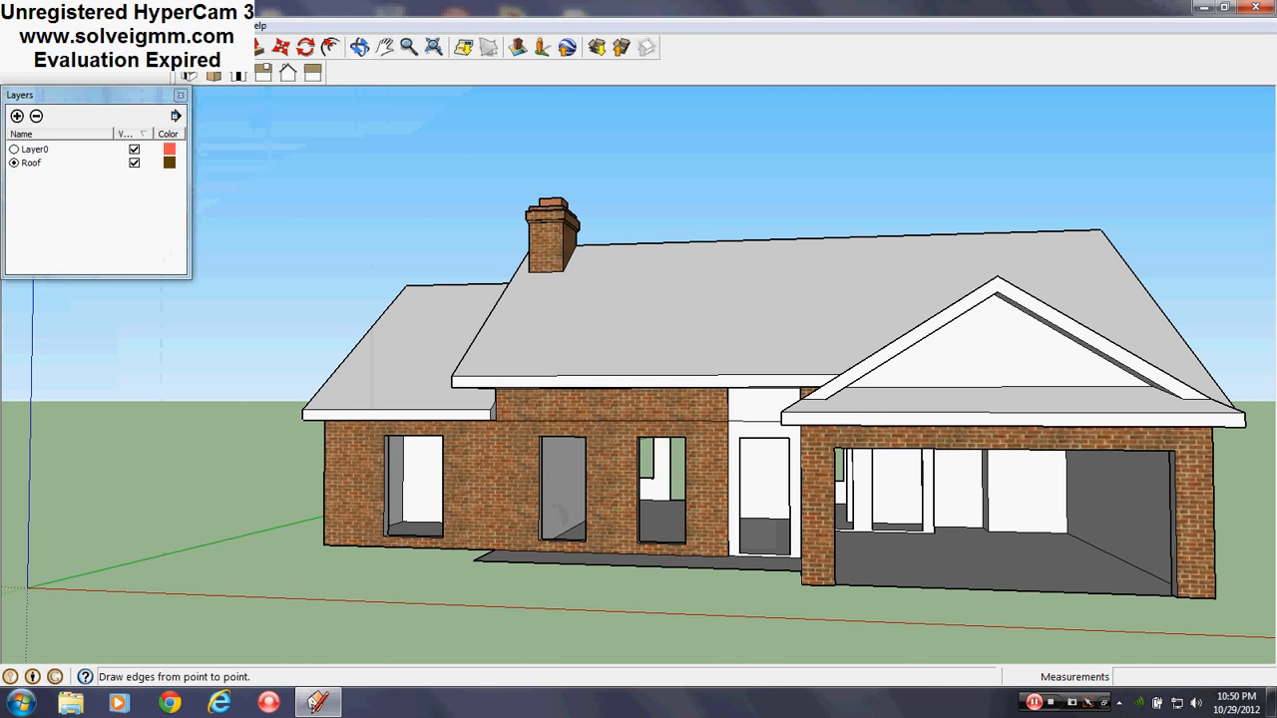
Step: Make Layer0 the active layer, hide the Roof layer and close the layer list
left_click(45, 46)
left_click(18, 147)
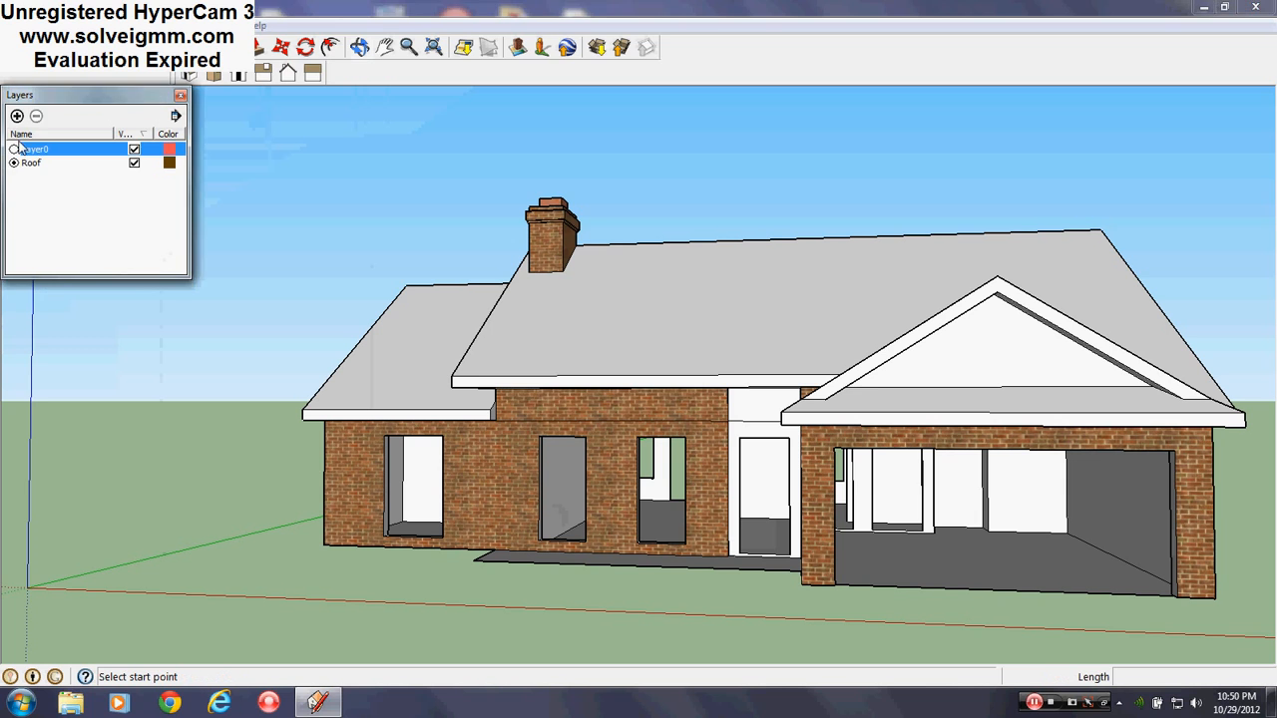
left_click(134, 164)
left_click(179, 94)
Step: Draw two parallel guide lines along the floor from the facing inner corners of the two closets out past the long interior wall
middle_click_drag(208, 109, 499, 402)
scroll(499, 401, "up", 3)
mouse_move(800, 370)
middle_mouse_down()
mouse_move(684, 548)
mouse_move(670, 629)
mouse_move(709, 433)
mouse_move(777, 428)
mouse_move(798, 618)
mouse_move(686, 500)
mouse_move(681, 468)
mouse_move(703, 505)
middle_mouse_up()
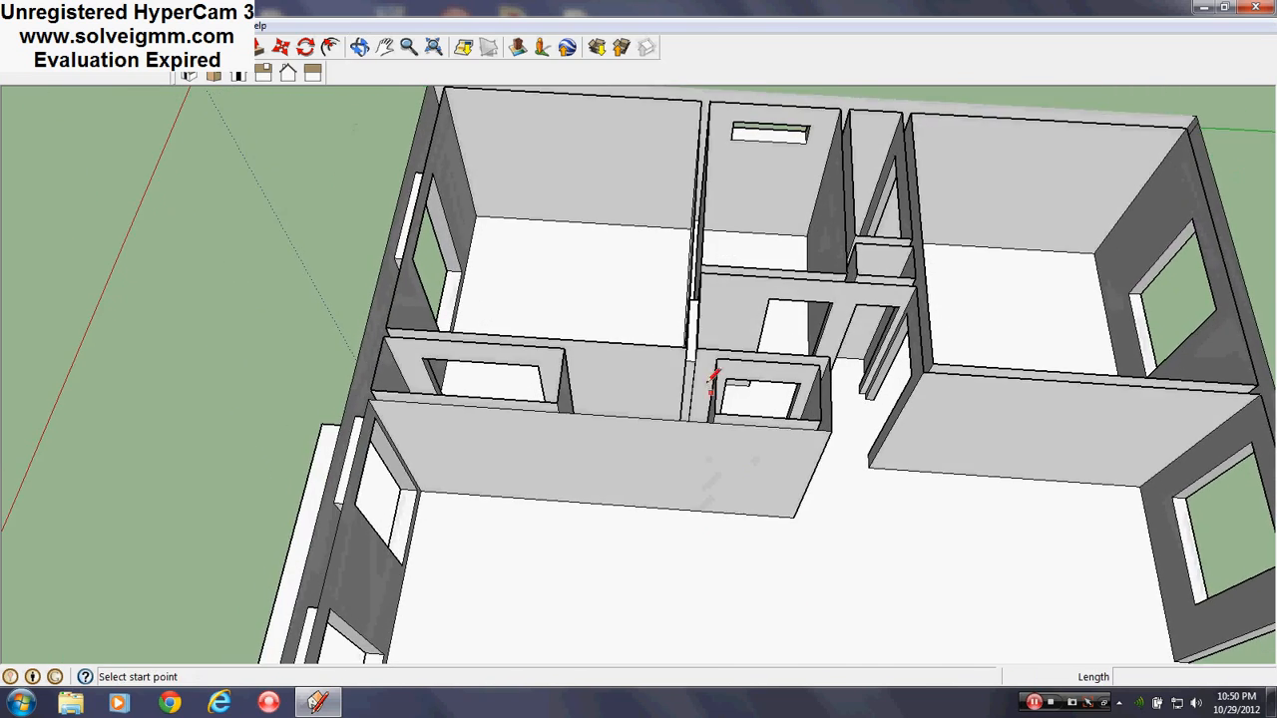
scroll(666, 407, "up", 3)
mouse_move(666, 406)
middle_mouse_down()
mouse_move(667, 529)
mouse_move(601, 493)
middle_mouse_up()
scroll(533, 488, "up", 3)
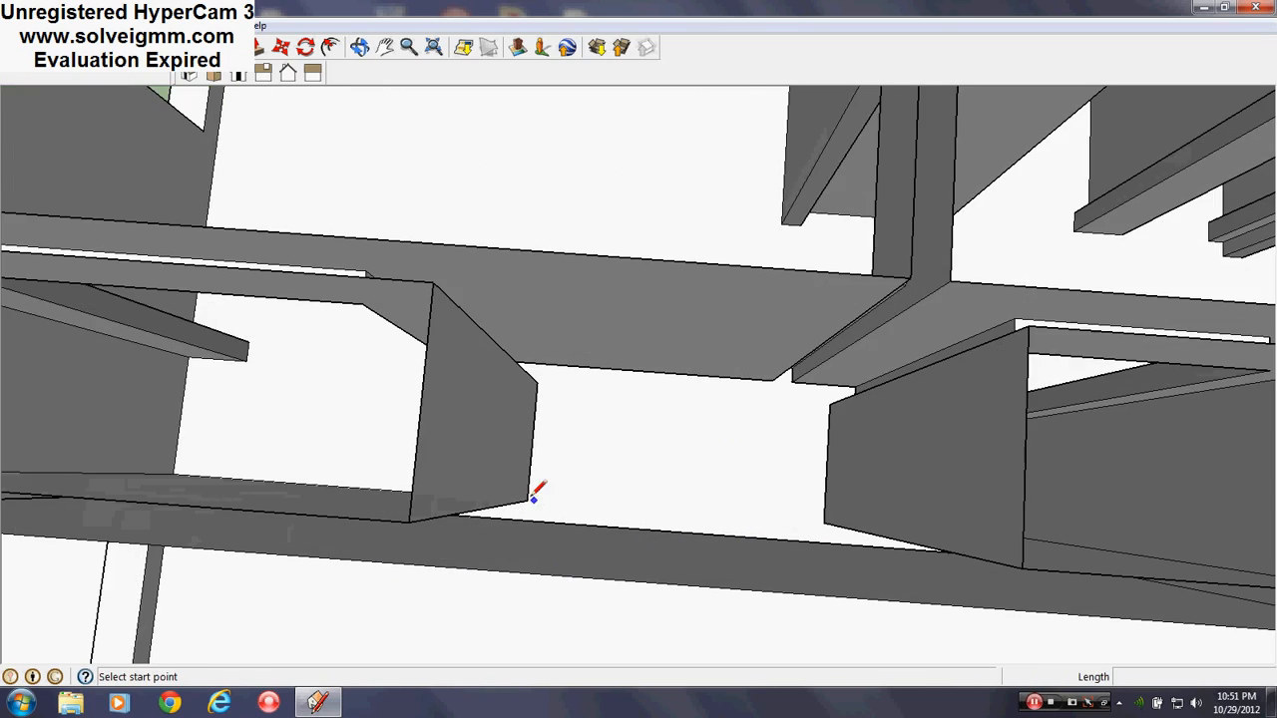
left_click(529, 498)
scroll(530, 533, "down", 5)
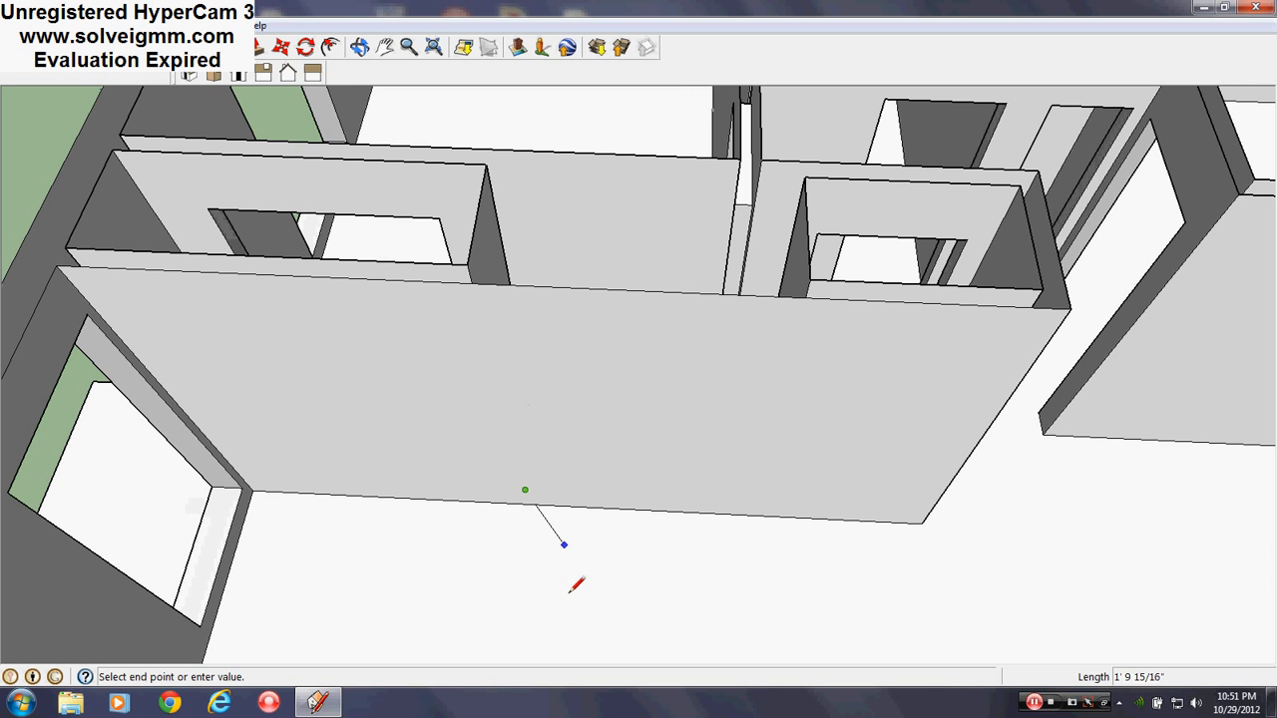
left_click(511, 606)
middle_click_drag(511, 605, 755, 491)
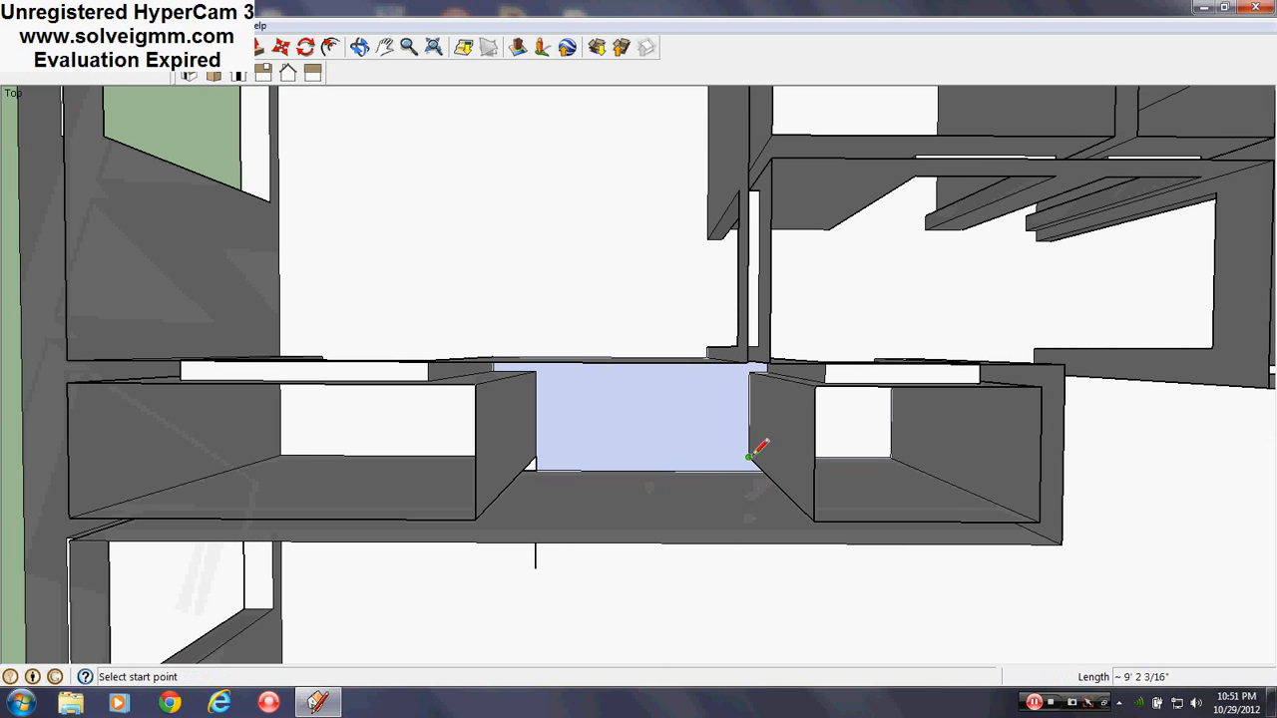
left_click(749, 458)
left_click(747, 631)
Step: Erase the extra floor face between the closets and the two short line segments behind the wall
right_click(684, 434)
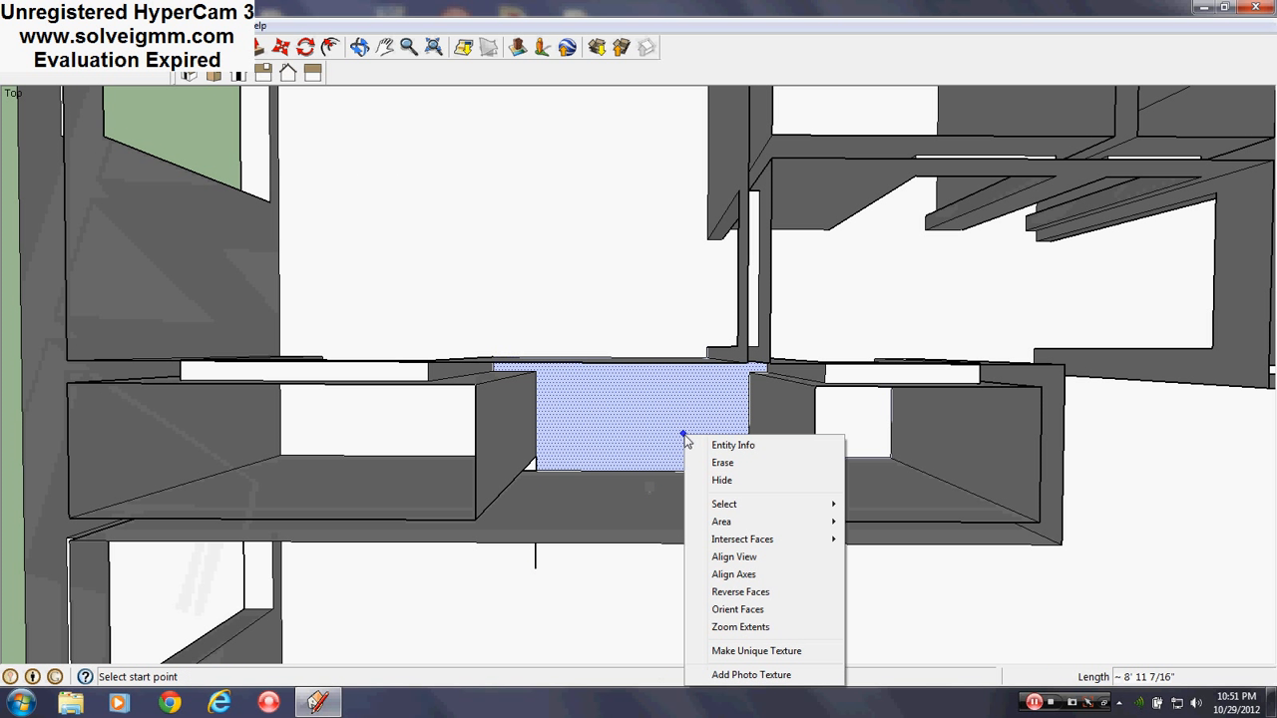
left_click(724, 463)
middle_click_drag(734, 485, 746, 461)
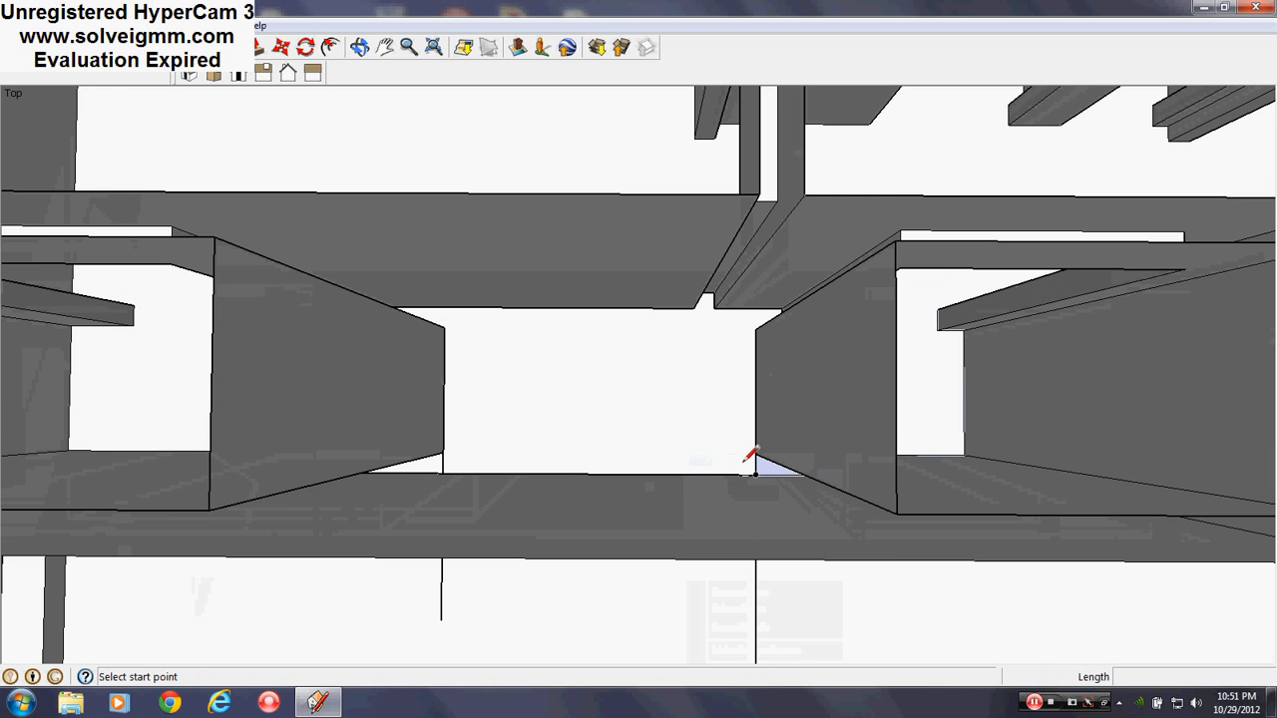
right_click(757, 472)
left_click(783, 498)
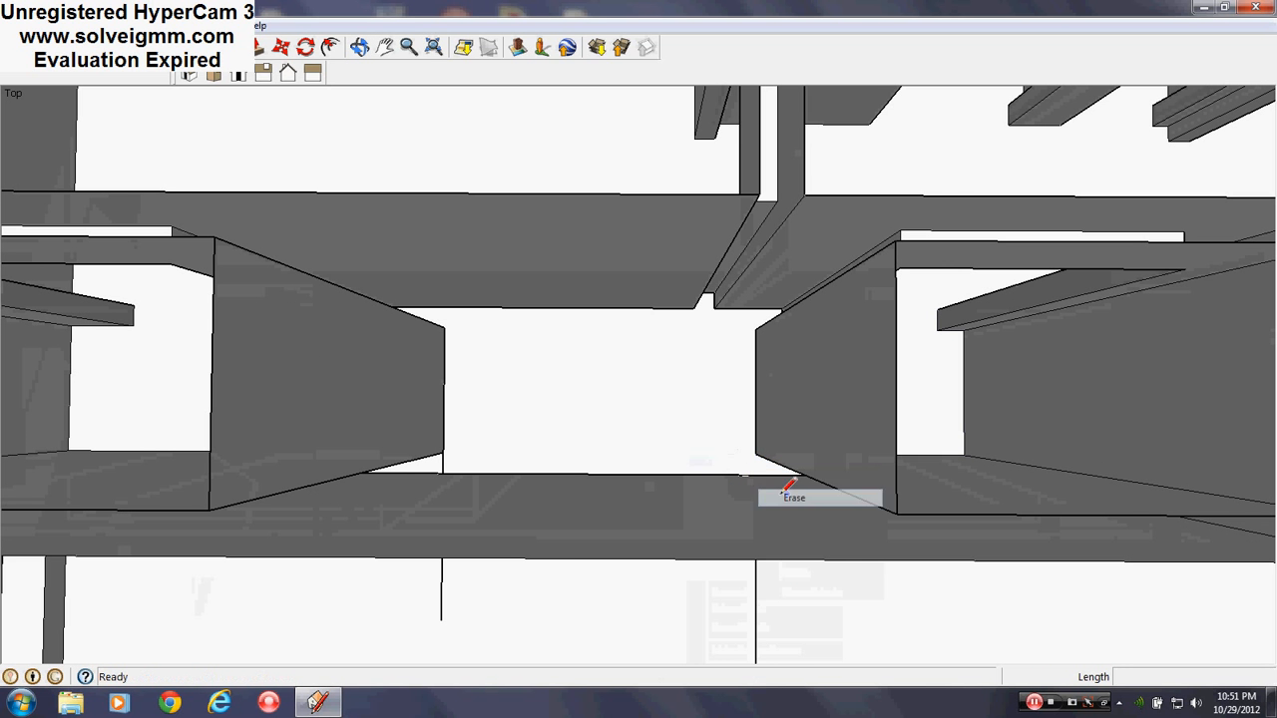
right_click(444, 469)
left_click(485, 495)
Step: Draw a 4' high fireplace outline on the wall between the guide lines, made of two 2' 6" wide halves around a center line
mouse_move(484, 495)
middle_mouse_down()
mouse_move(502, 290)
mouse_move(636, 445)
mouse_move(570, 399)
middle_mouse_up()
scroll(595, 427, "down", 2)
scroll(573, 401, "up", 2)
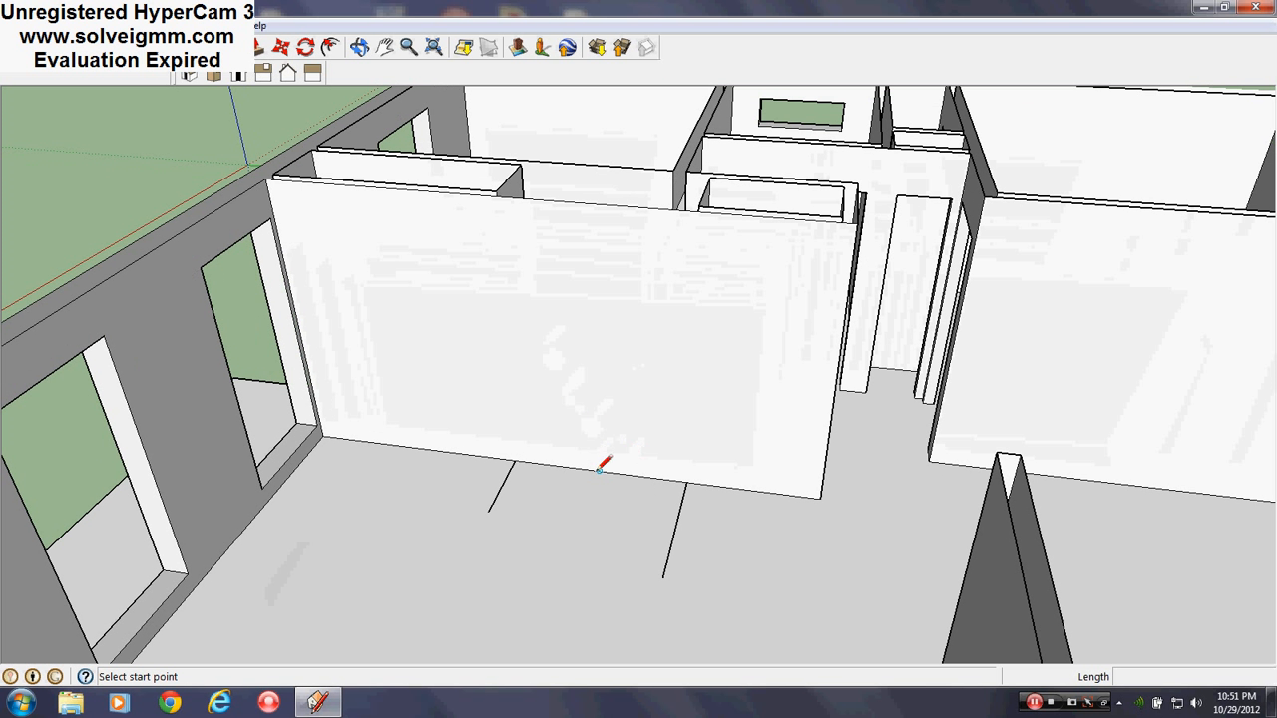
left_click(598, 470)
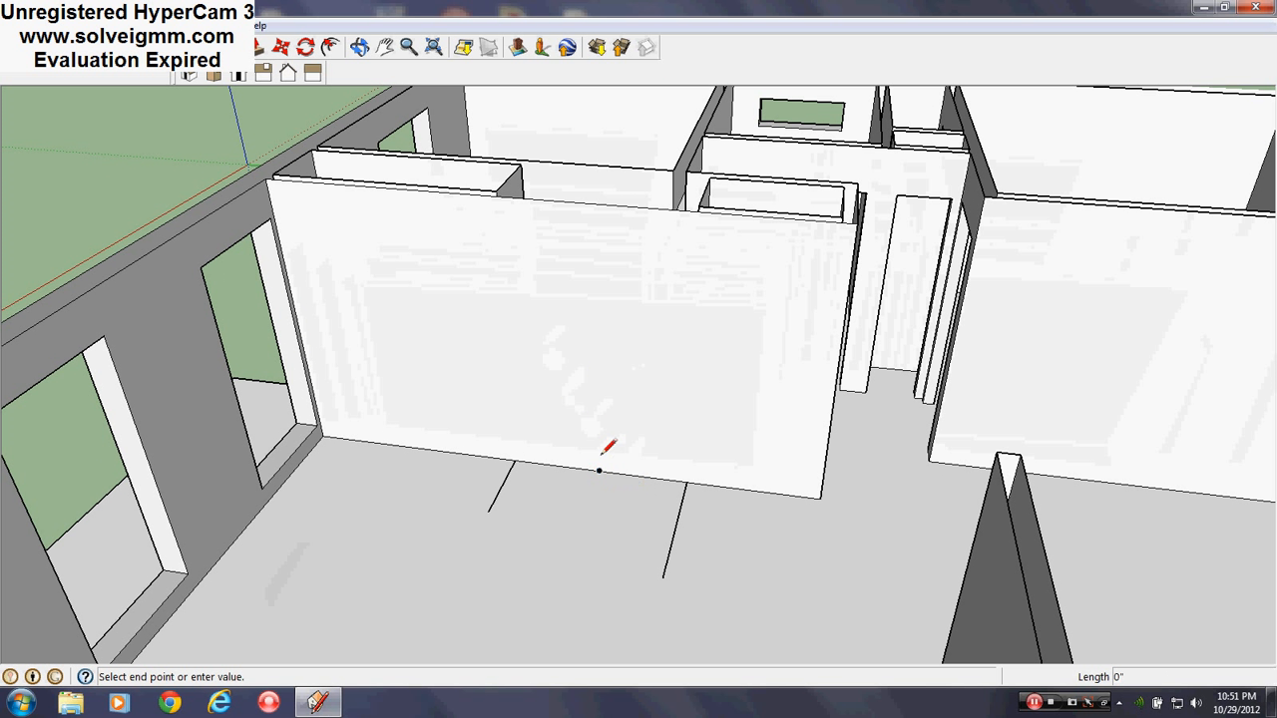
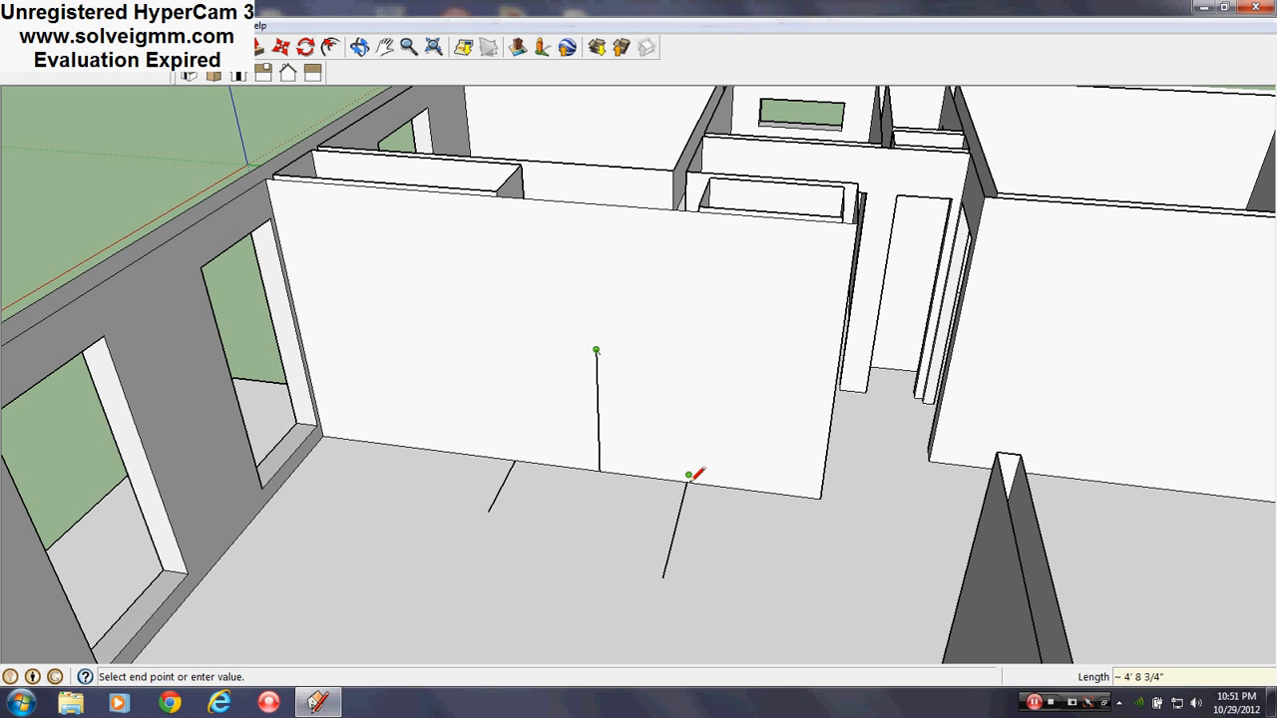
left_click(690, 357)
left_click(686, 482)
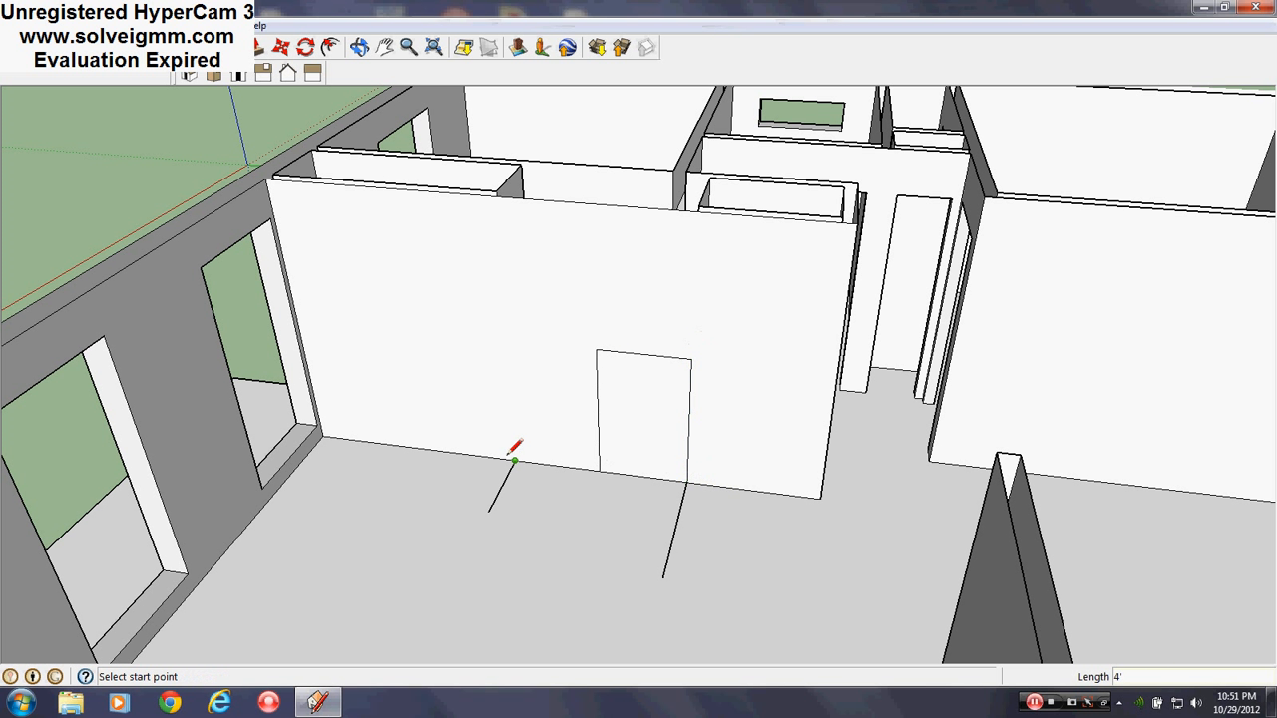
left_click(514, 461)
left_click(596, 348)
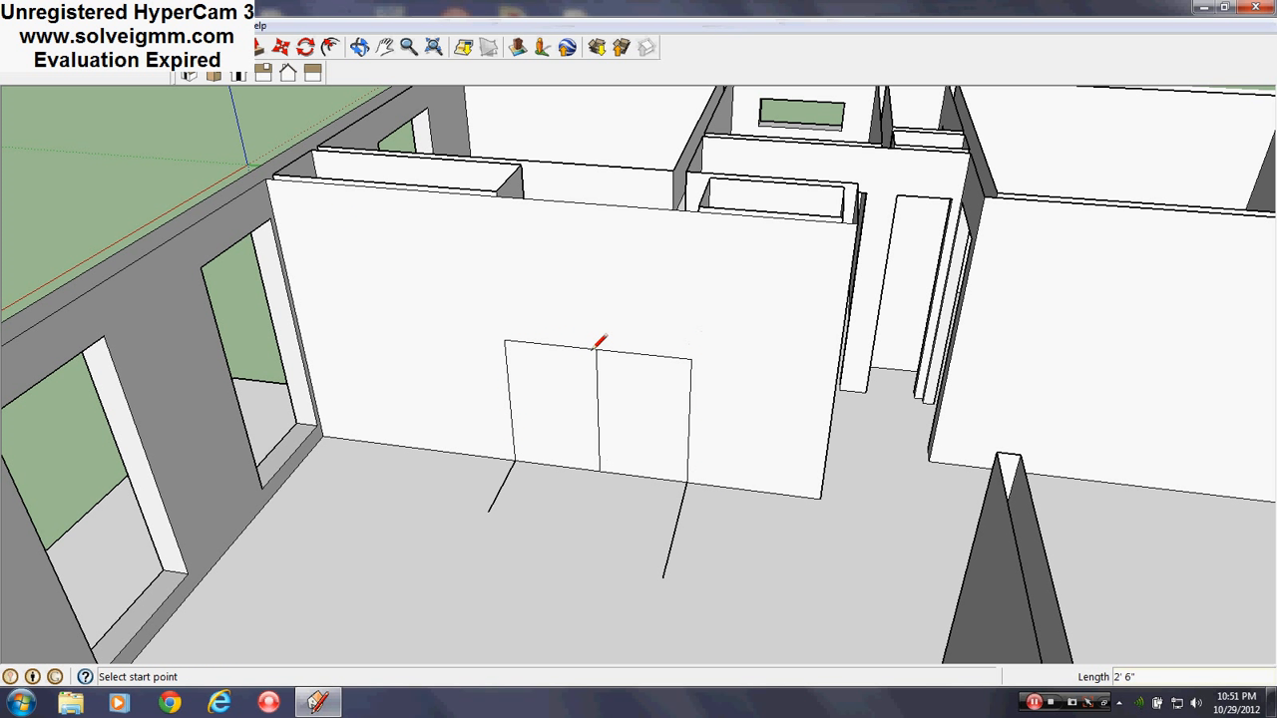
Step: Erase the center line of the fireplace outline and the guide lines on the floor
key("e")
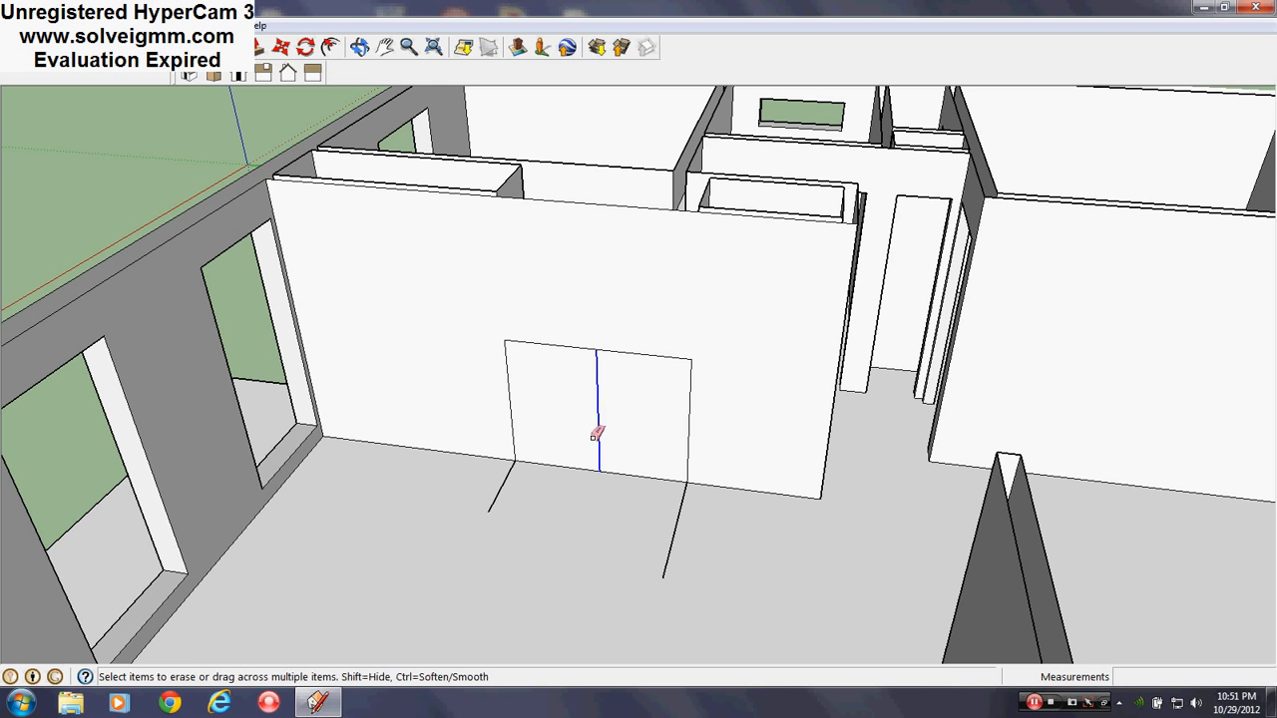
left_click(596, 435)
left_click_drag(493, 498, 465, 499)
scroll(698, 344, "down", 3)
middle_click_drag(699, 344, 621, 337)
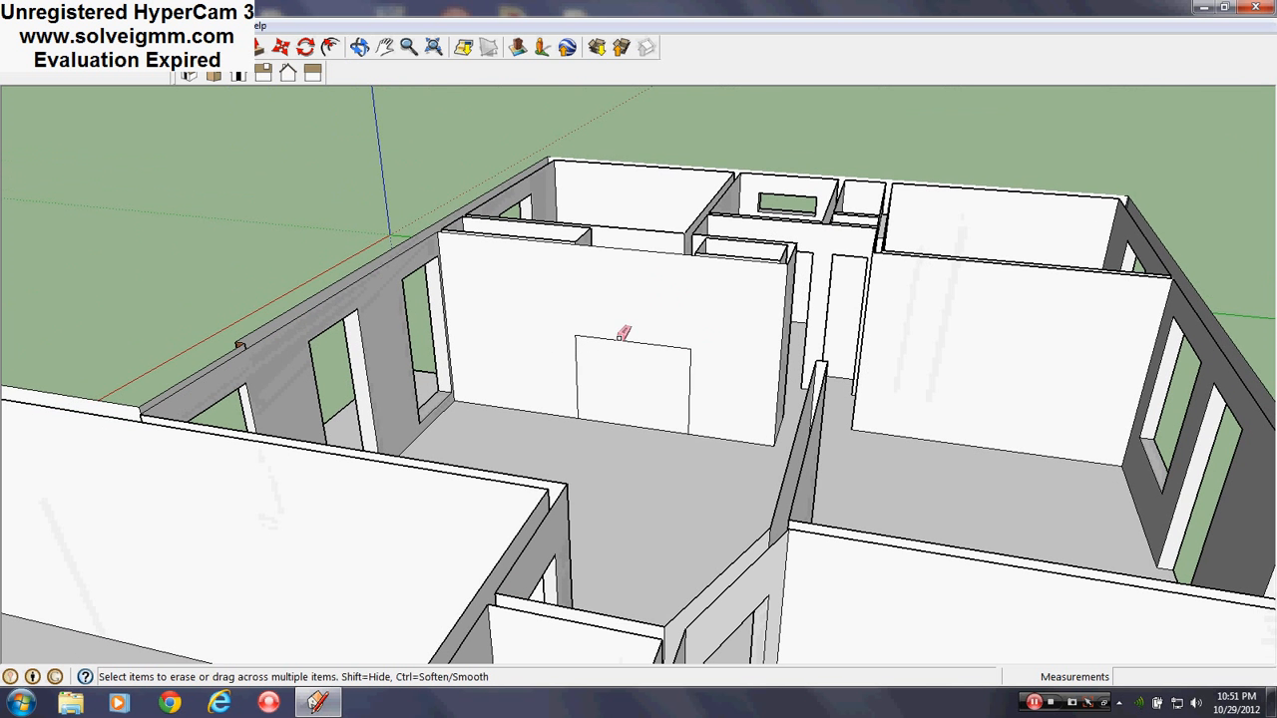
Step: Draw two lines across the fireplace outline parallel to its top edge, spaced 2" apart downward from that edge
scroll(658, 377, "up", 4)
key("l")
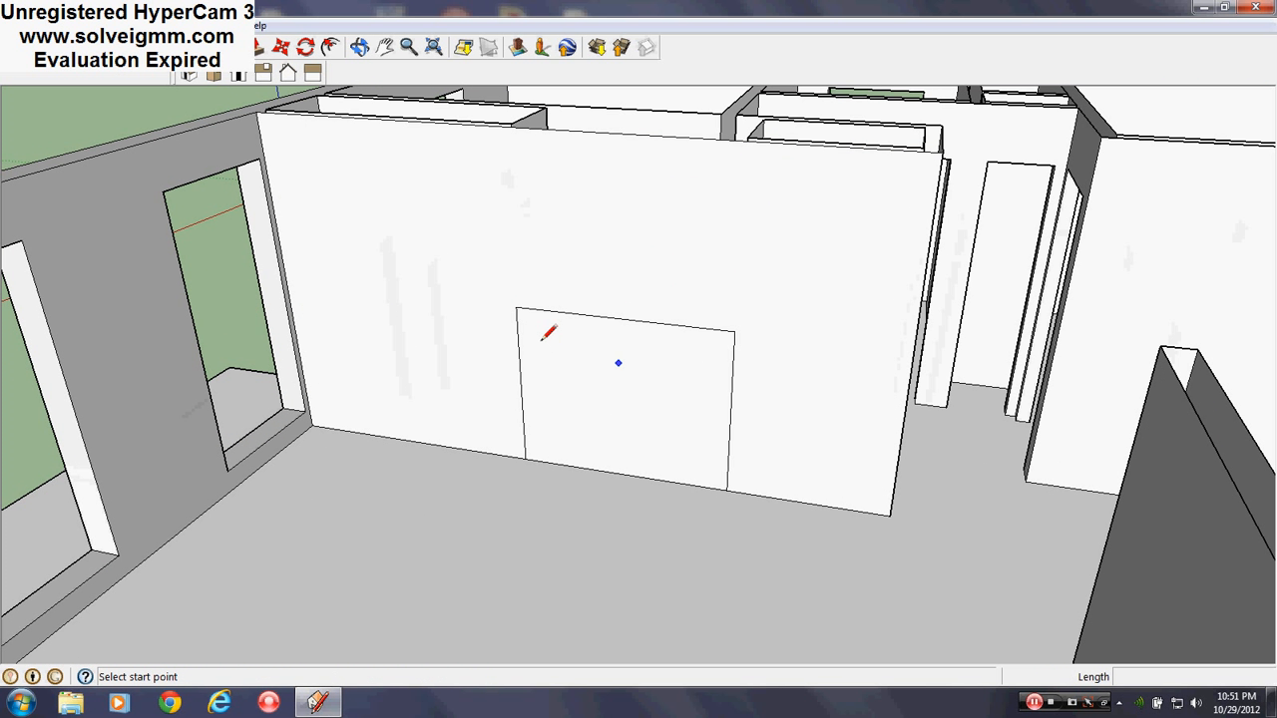
left_click(516, 308)
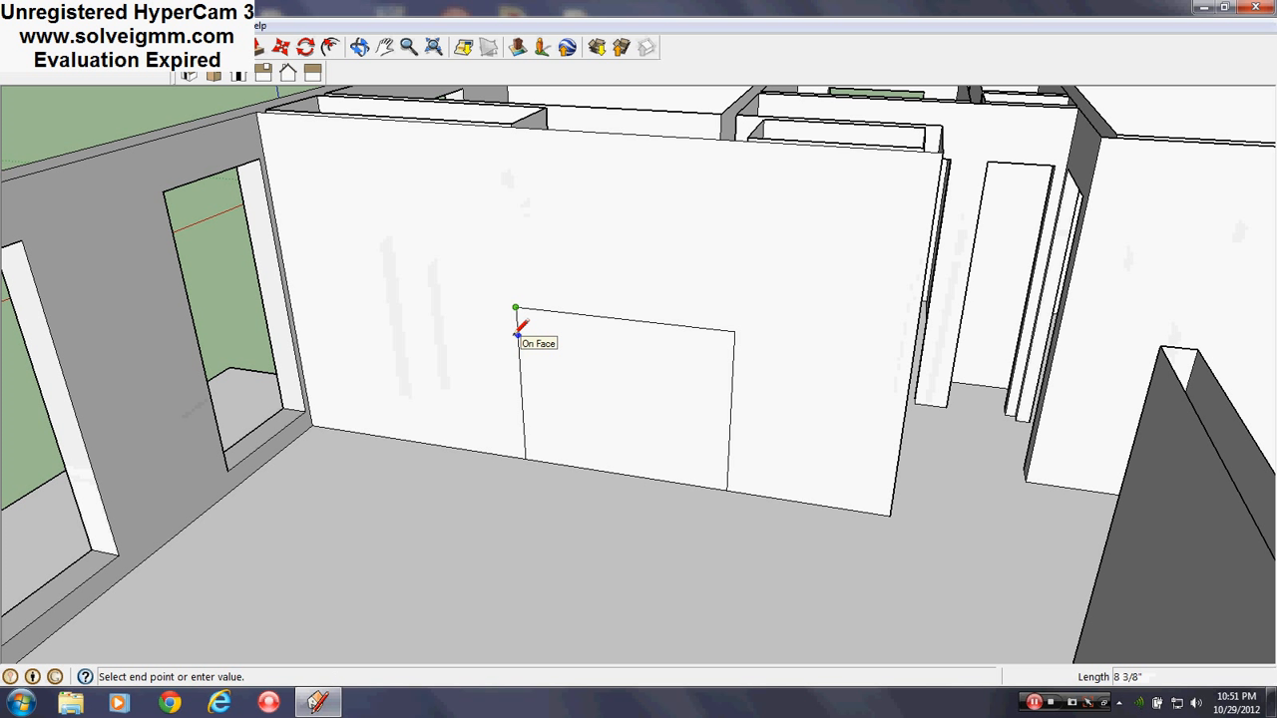
key("Escape")
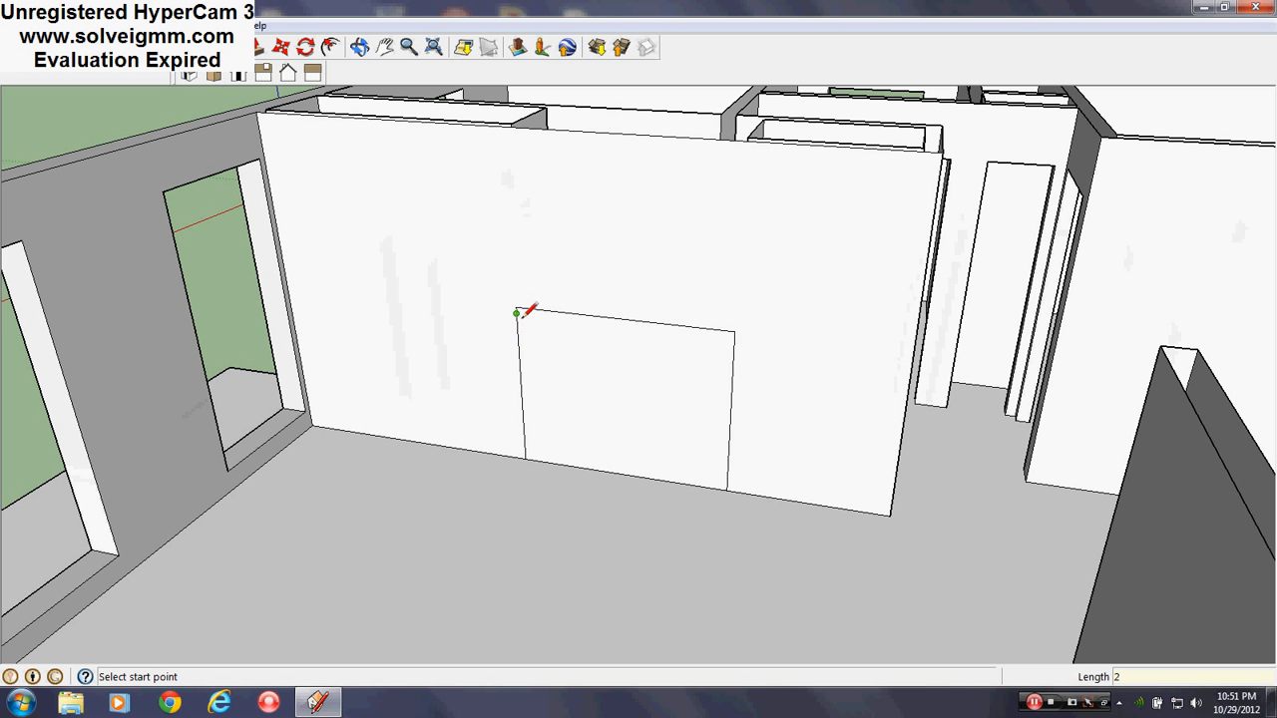
left_click(516, 308)
left_click(735, 332)
left_click(734, 338)
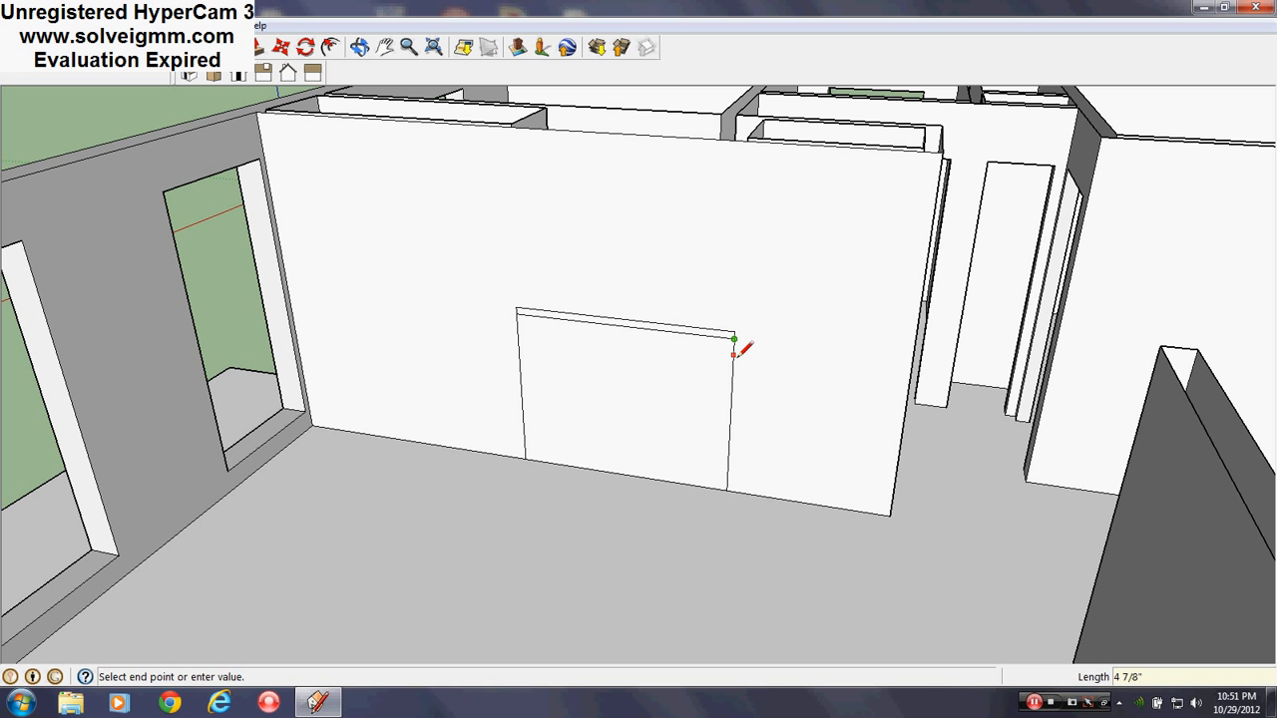
key("Escape")
left_click(733, 344)
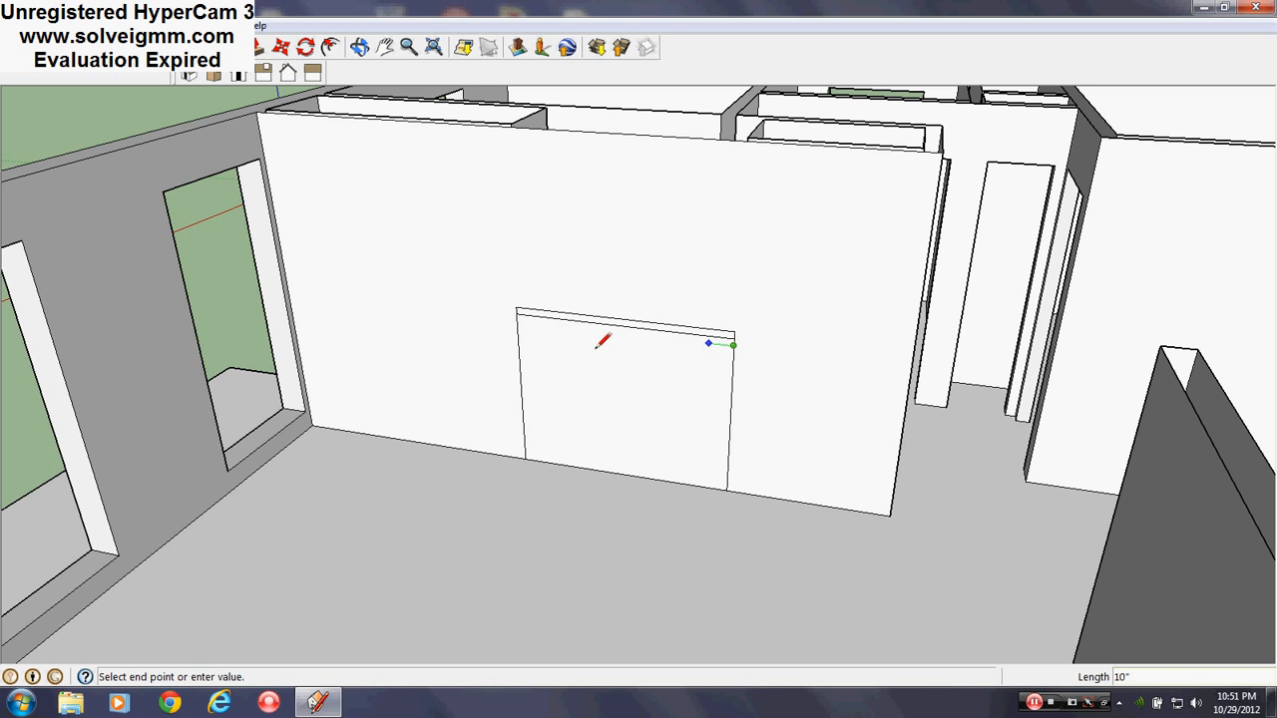
left_click(518, 320)
Step: Paint the two narrow strips at the top of the fireplace outline with Color_001 and close the material browser
scroll(608, 299, "down", 5)
scroll(579, 344, "up", 6)
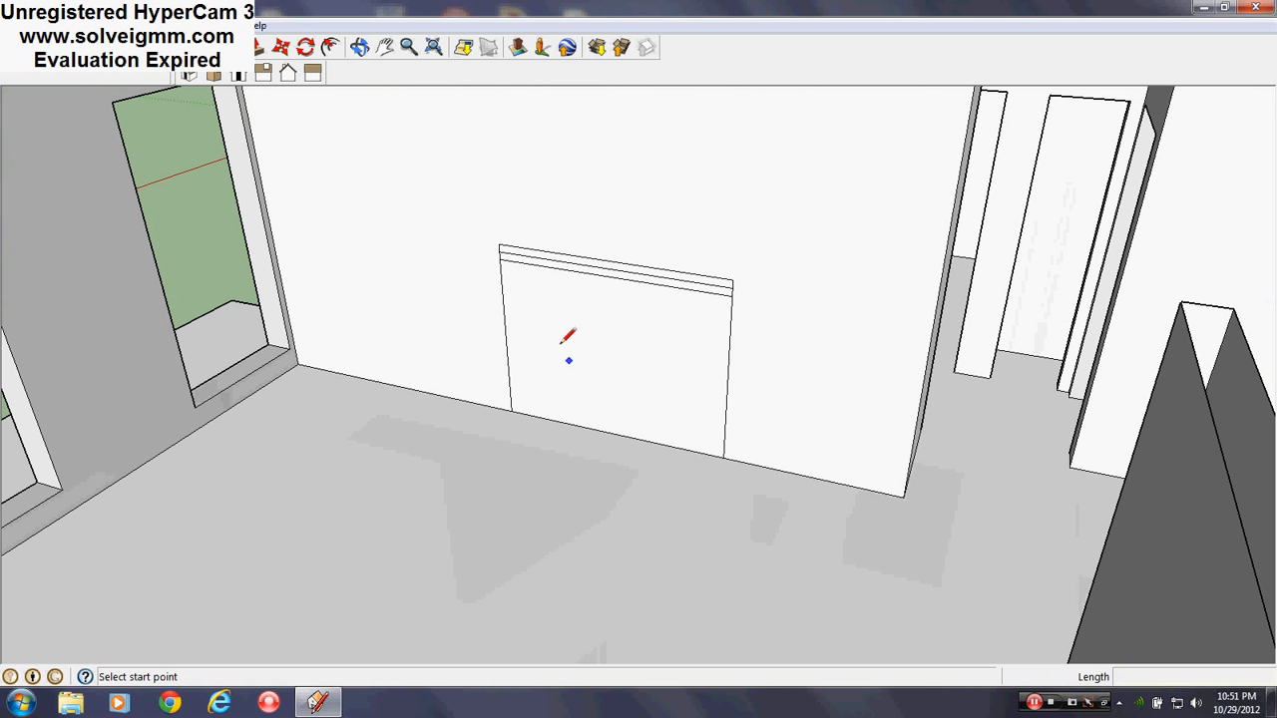
left_click(233, 47)
left_click(339, 356)
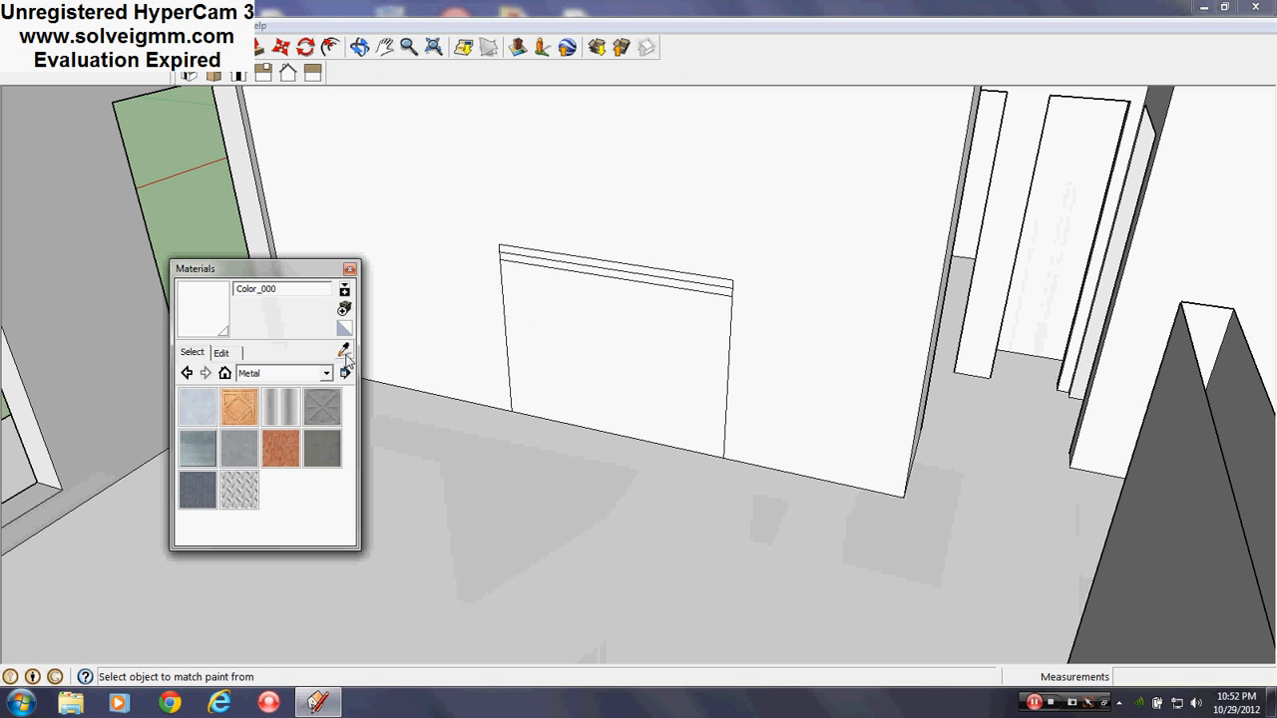
left_click(328, 376)
left_click(284, 416)
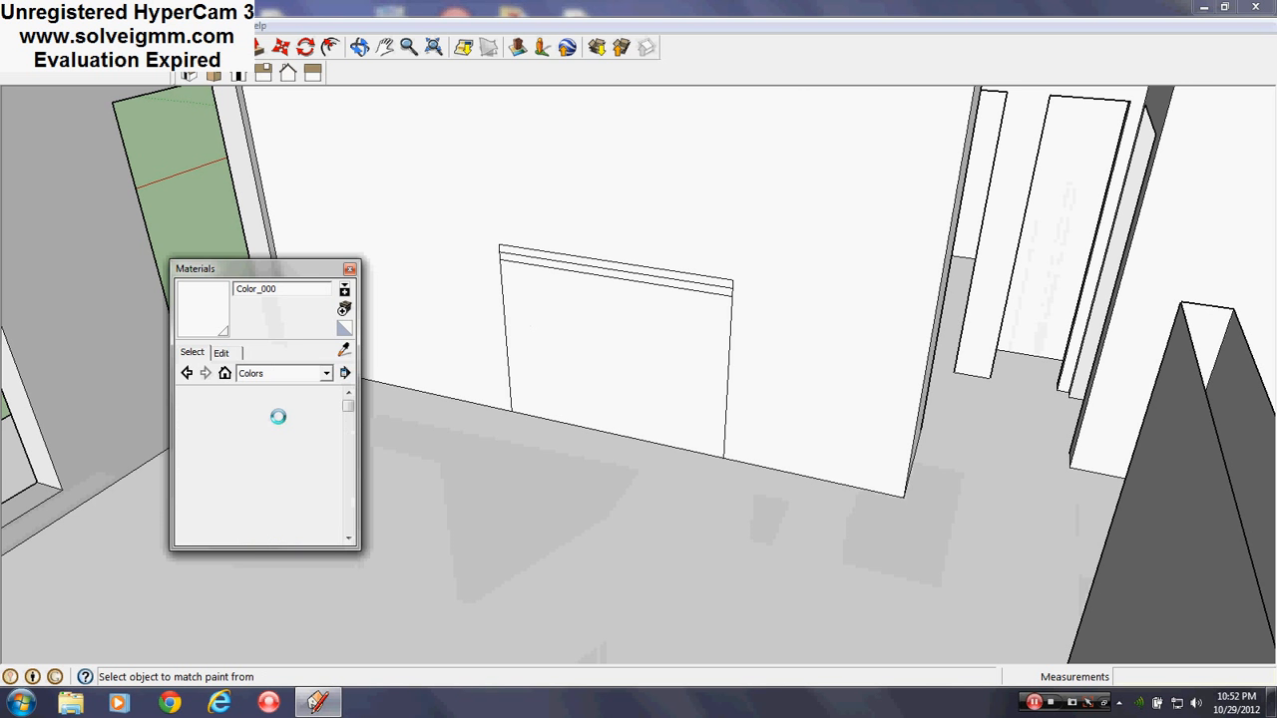
left_click(243, 424)
middle_click_drag(547, 461, 656, 389)
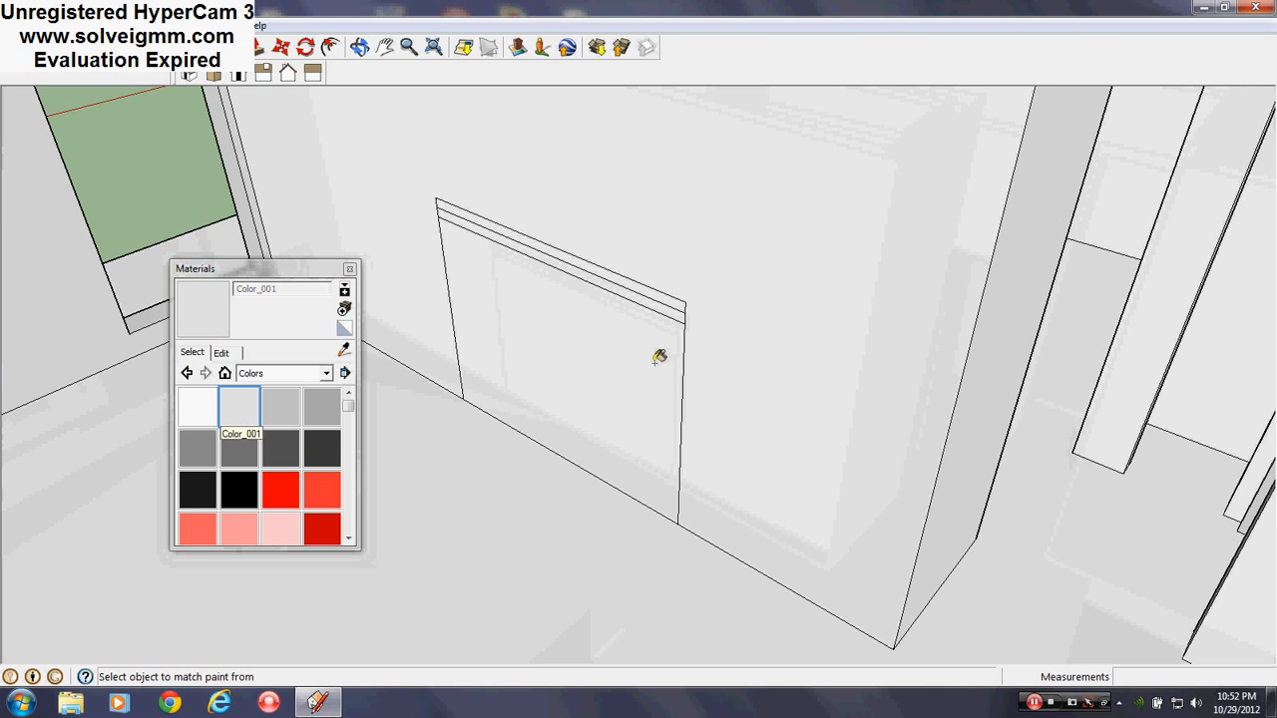
scroll(662, 324, "up", 5)
scroll(680, 292, "down", 6)
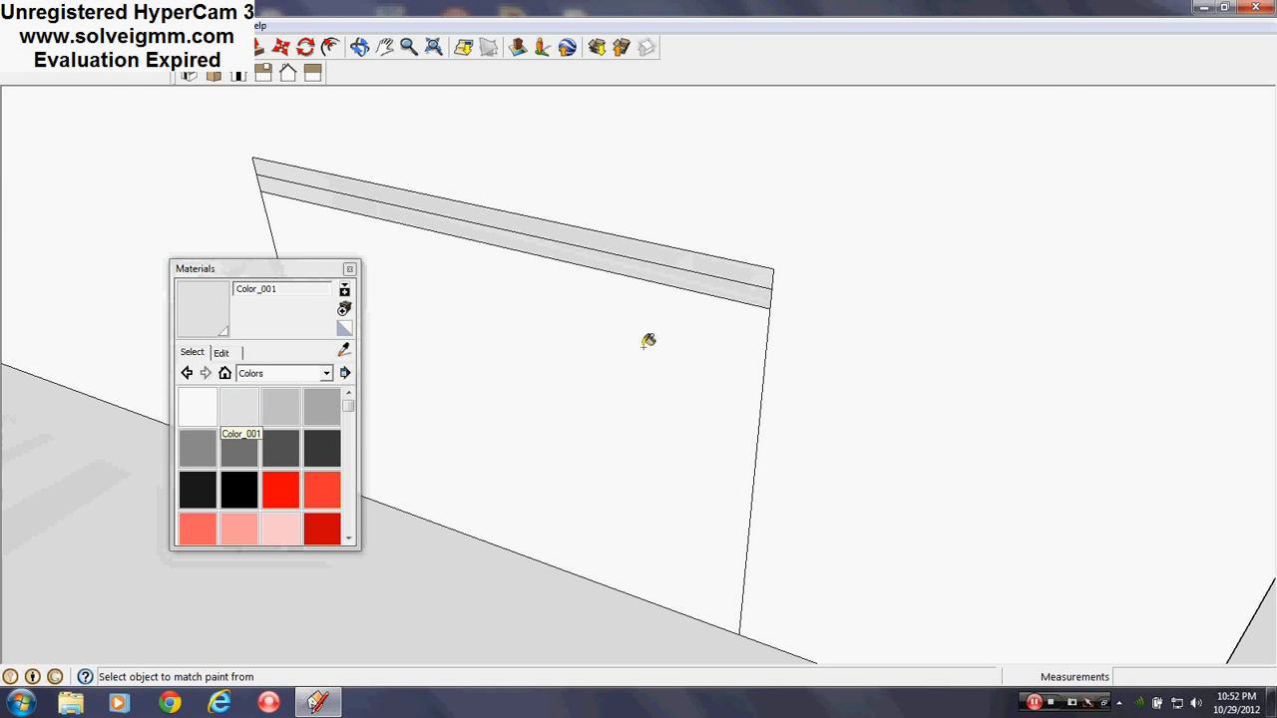
left_click(349, 271)
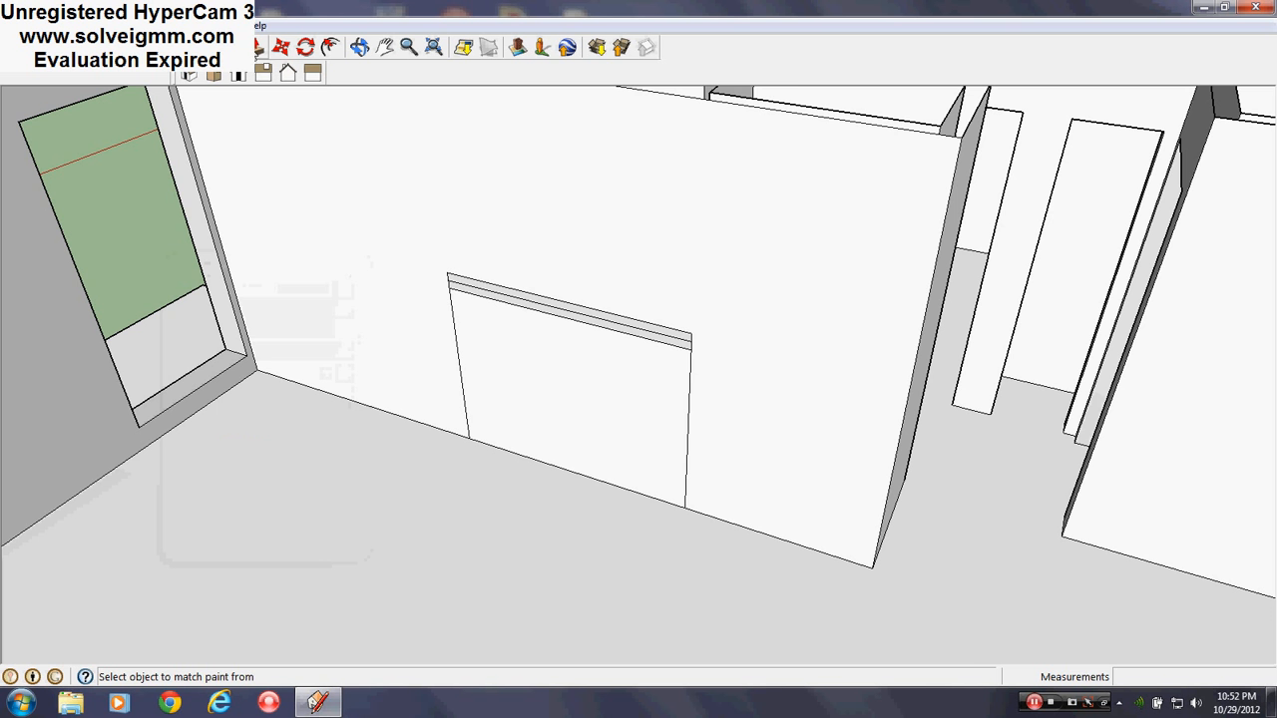
Step: Push/Pull the top strip of the fireplace outline out 6" from the wall as a mantel shelf
middle_click_drag(673, 430, 638, 342)
key("p")
scroll(648, 319, "up", 3)
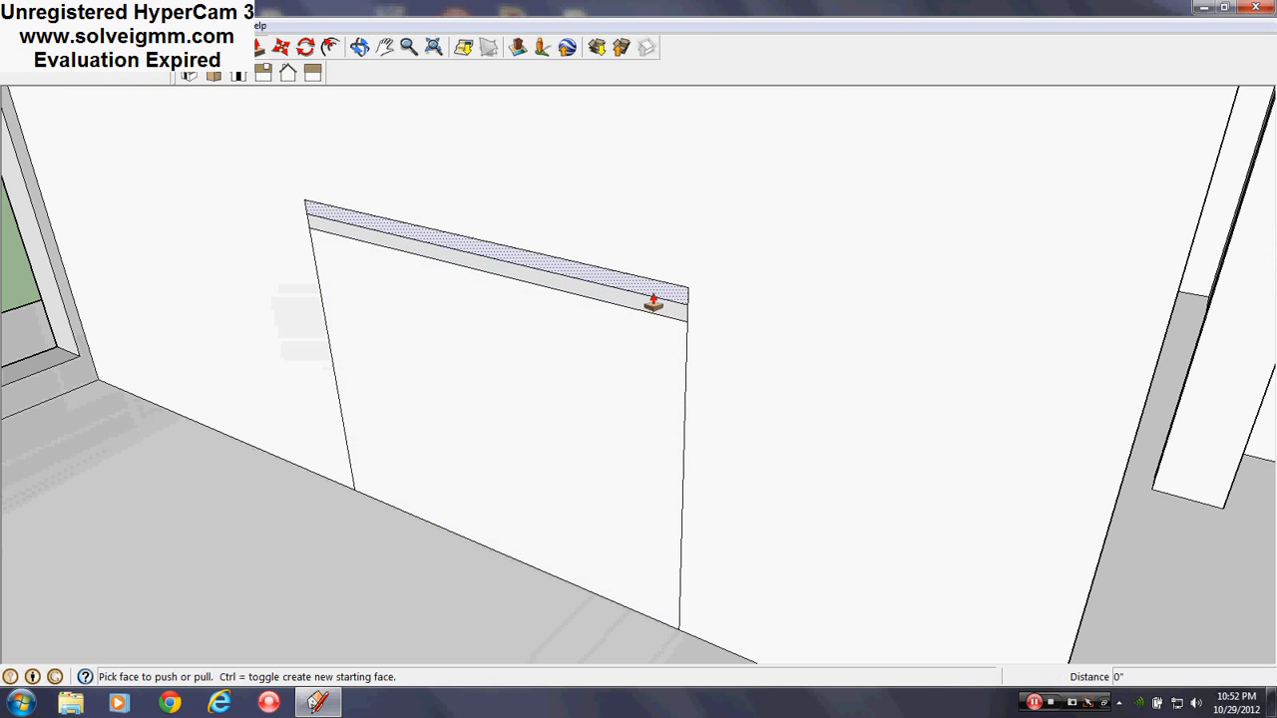
left_click_drag(652, 302, 562, 322)
type("6")
key("Return")
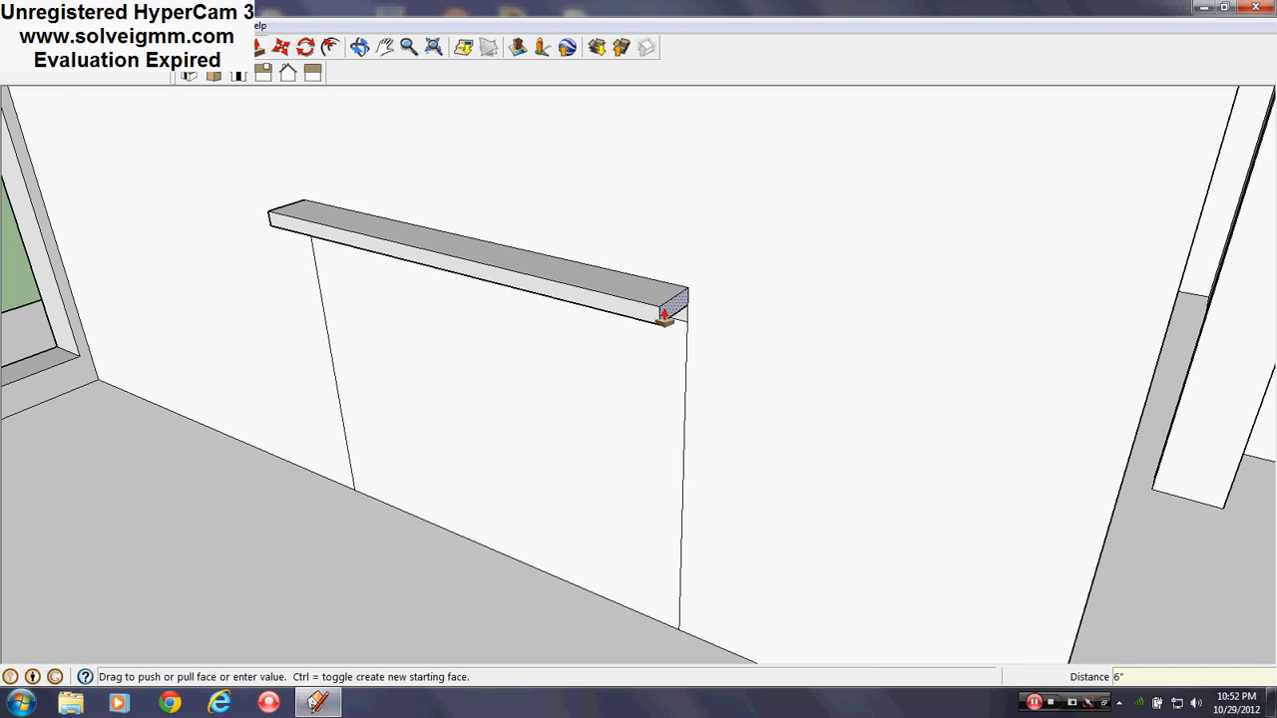
Step: Extend both ends of the mantel shelf by 1" beyond the fireplace outline
left_click_drag(664, 316, 677, 319)
type("\"")
key("Return")
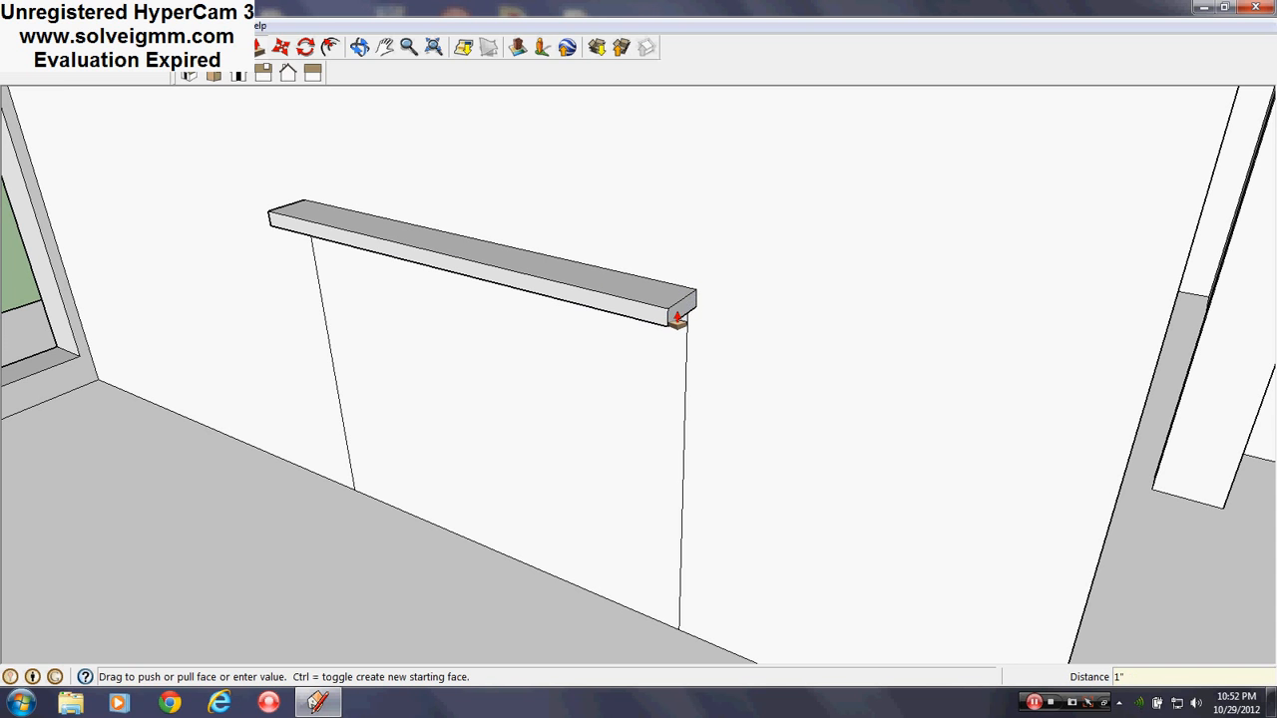
scroll(394, 255, "up", 3)
middle_click_drag(393, 257, 819, 247)
double_click(645, 267)
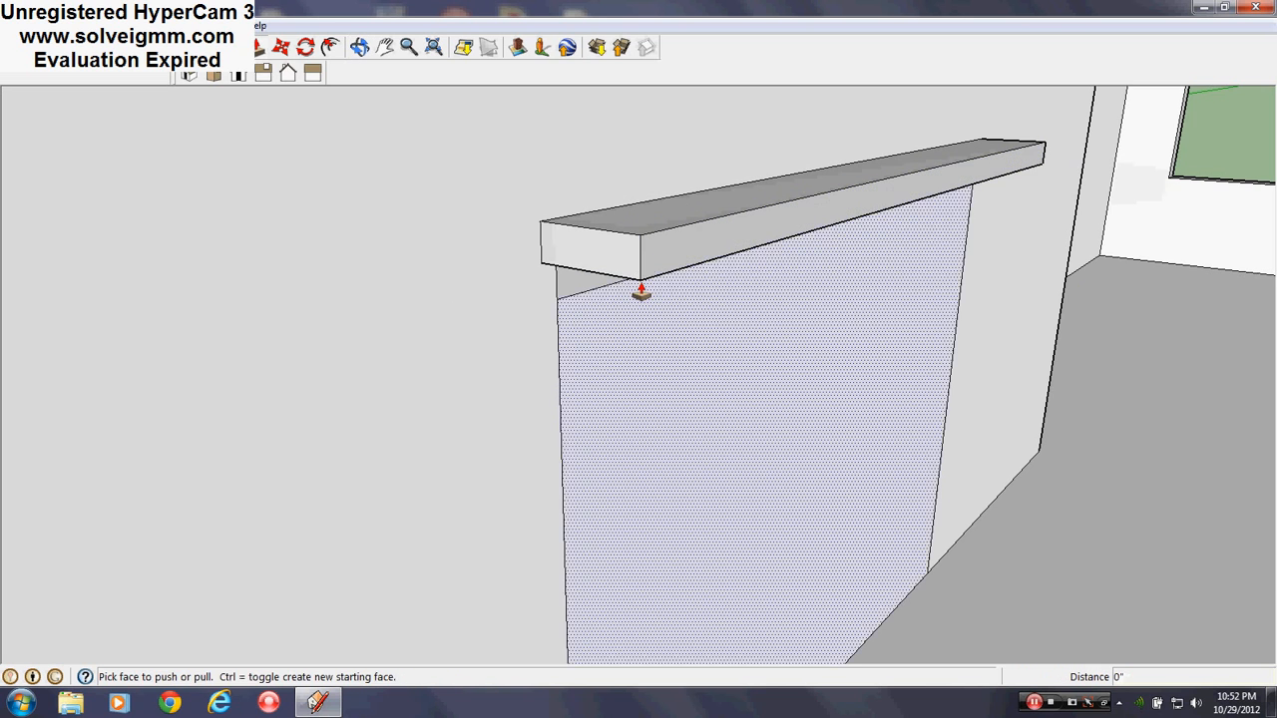
Step: Pull the lower strip out as a second mantel board set back beneath the shelf, and extend the board ends in stepped overhangs
middle_click_drag(641, 291, 462, 108)
left_click(670, 340)
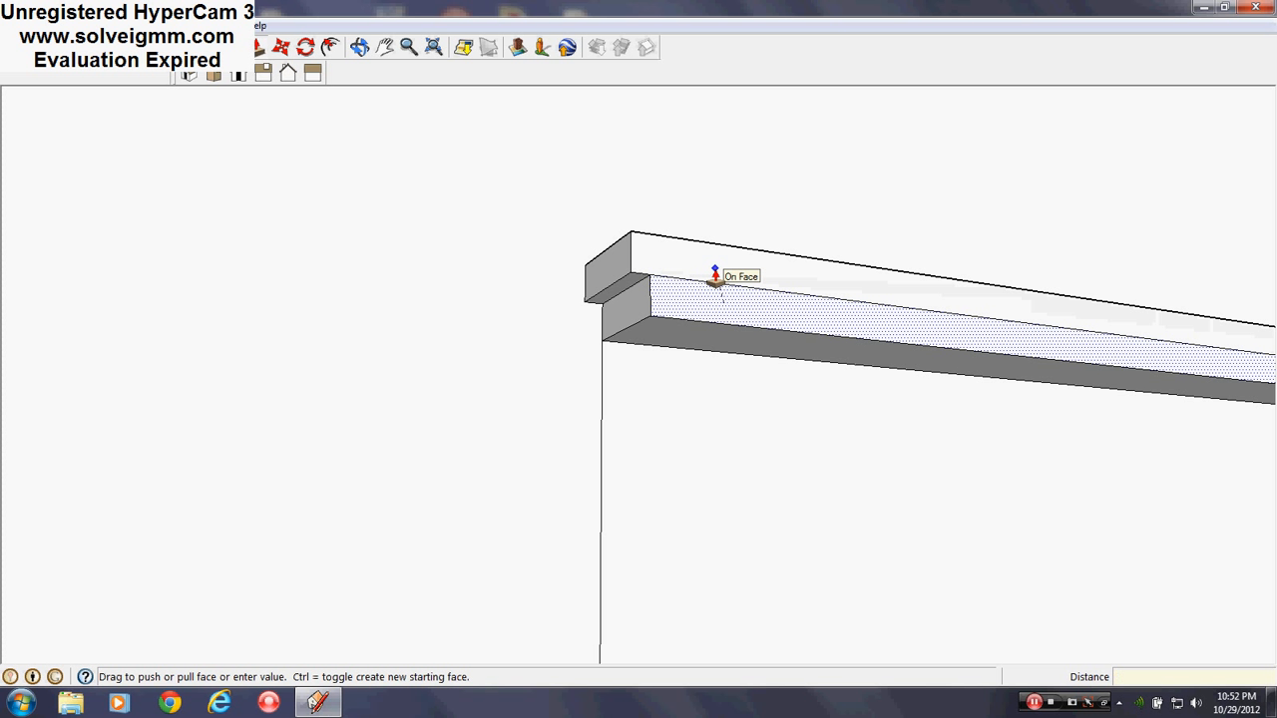
left_click(612, 336)
middle_click_drag(612, 336, 718, 324)
left_click(637, 272)
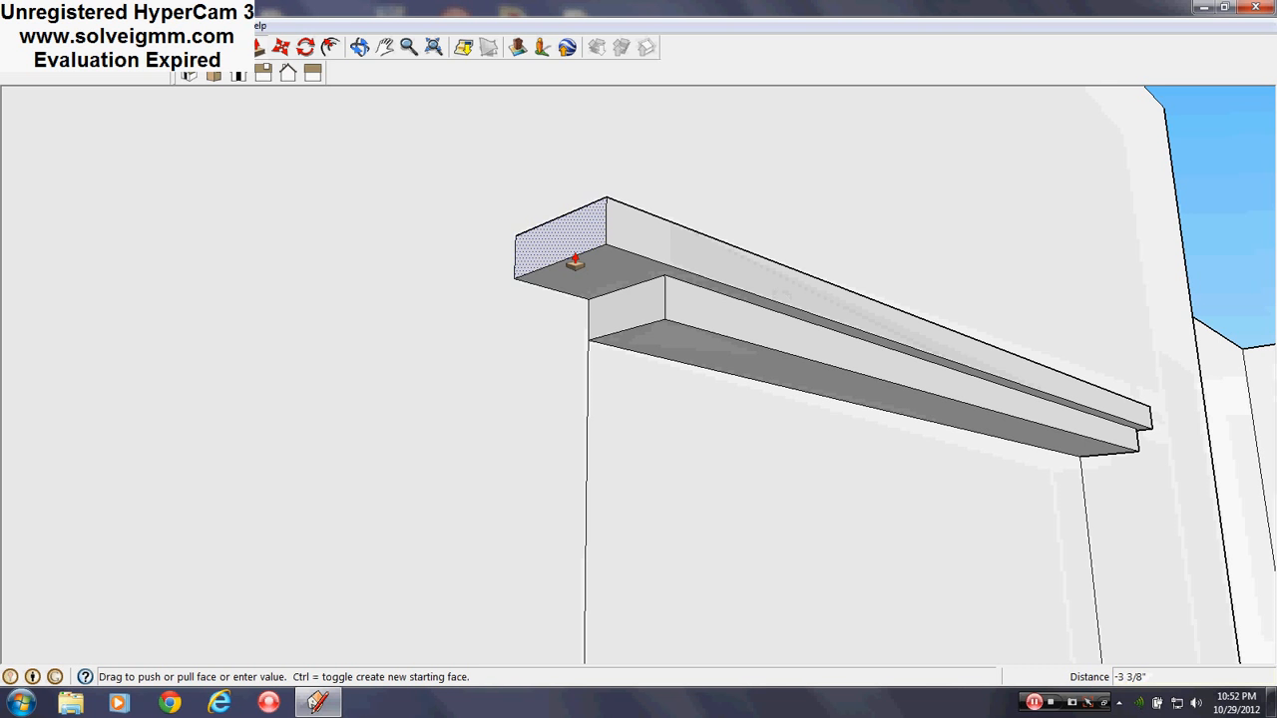
left_click(629, 319)
middle_click_drag(630, 319, 720, 429)
left_click(658, 348)
left_click(649, 385)
Step: Sample Brick_Antique from the exterior wall, paint the fireplace front with it, and close the material browser
left_click(228, 46)
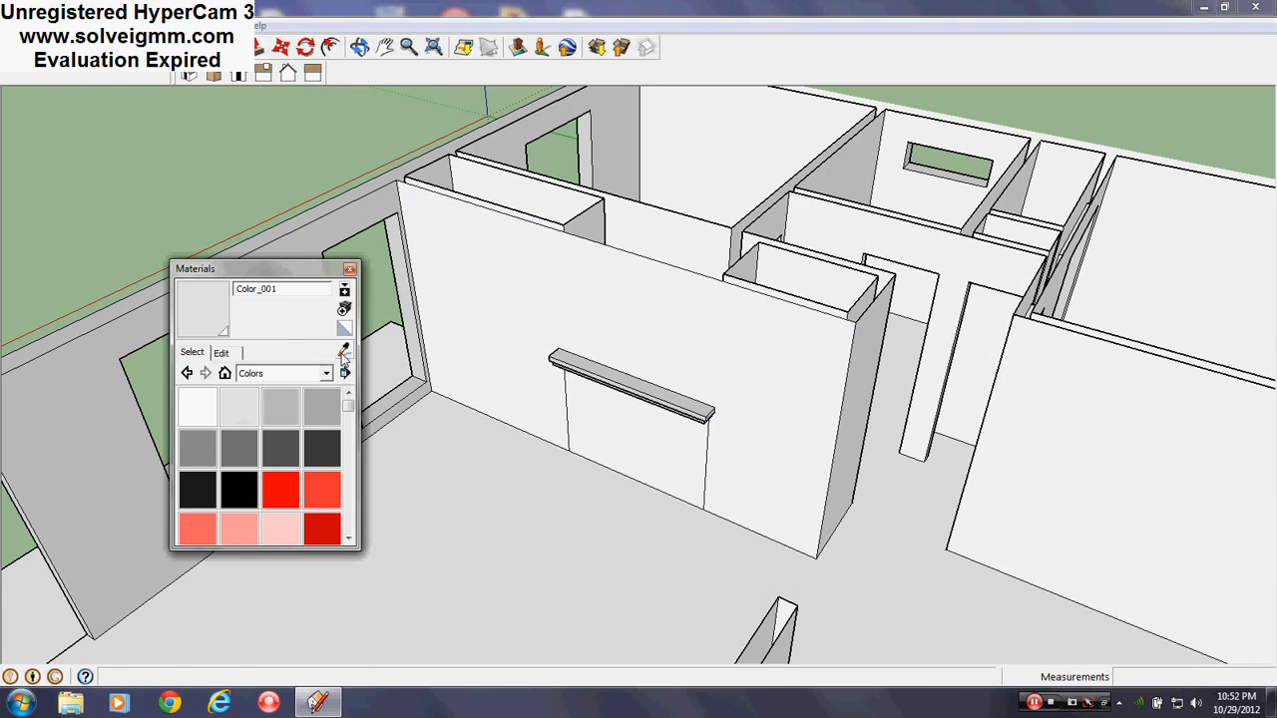
left_click(344, 351)
mouse_move(419, 389)
middle_mouse_down()
mouse_move(678, 382)
mouse_move(647, 475)
middle_mouse_up()
left_click(651, 511)
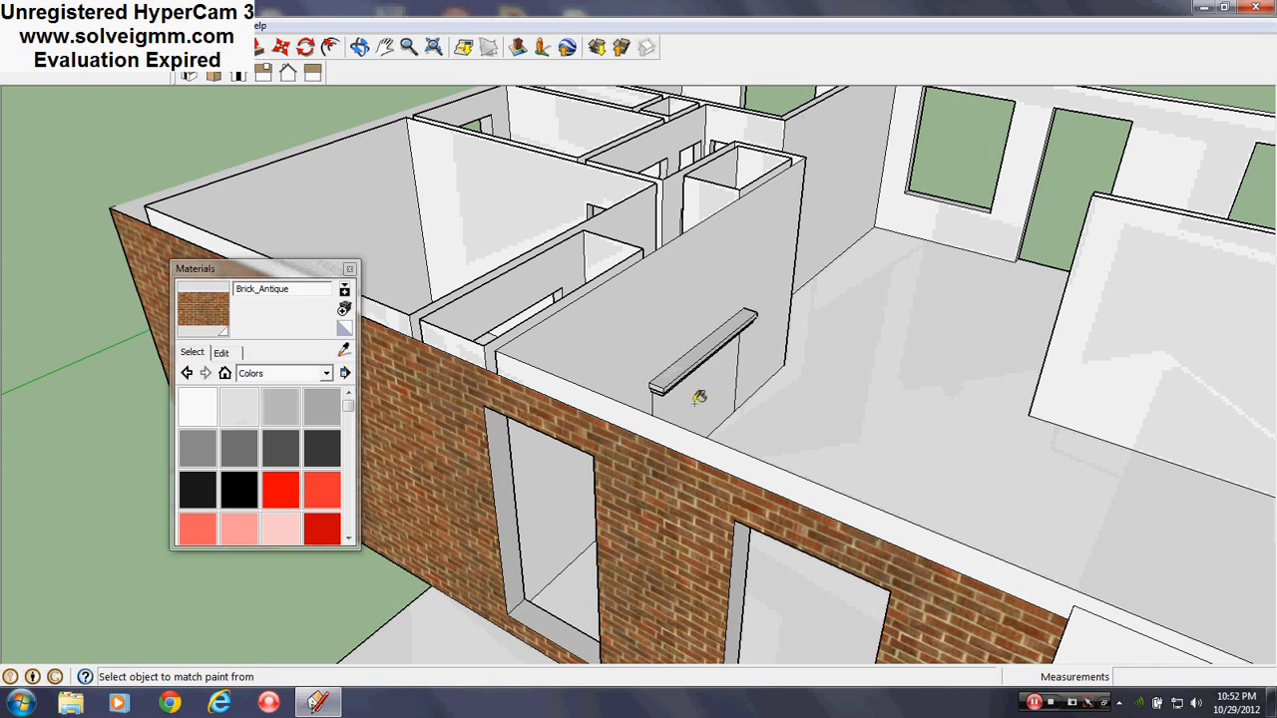
left_click(695, 403)
mouse_move(695, 403)
middle_mouse_down()
mouse_move(619, 399)
mouse_move(490, 361)
middle_mouse_up()
scroll(490, 360, "up", 4)
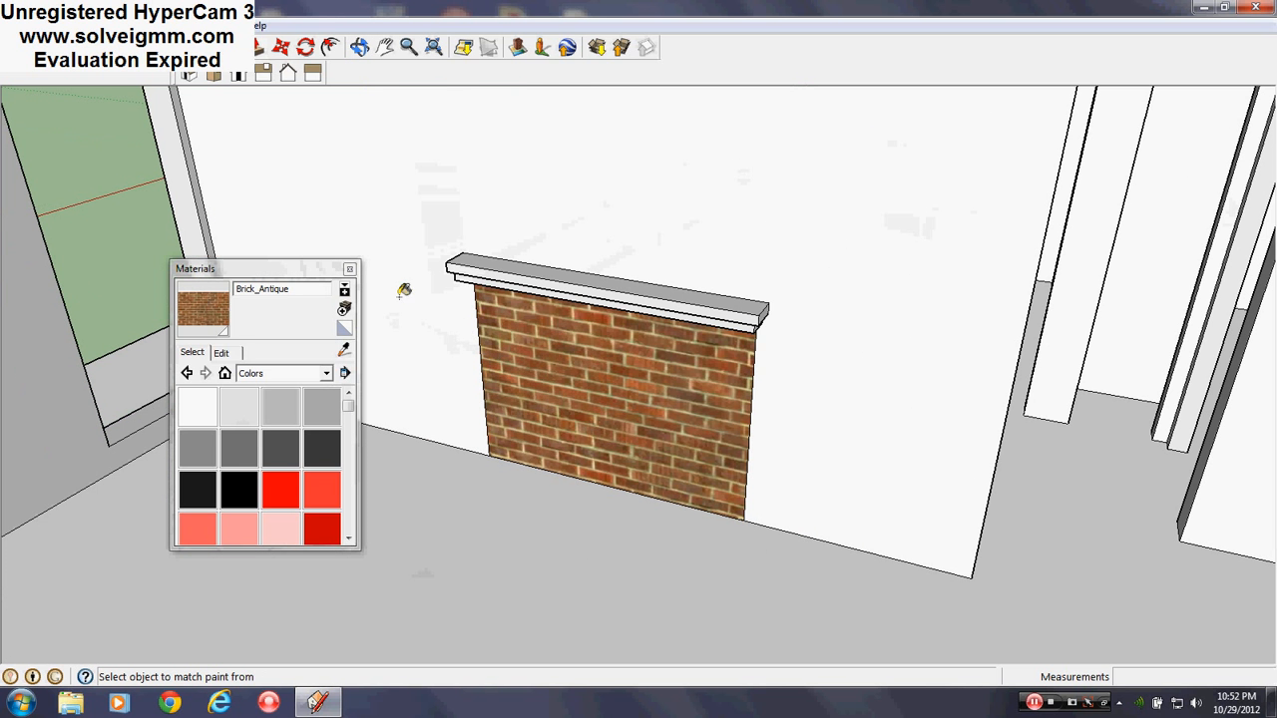
left_click(349, 270)
Step: Push/Pull the brick fireplace front 4" out from the wall
left_click(257, 52)
left_click(597, 401)
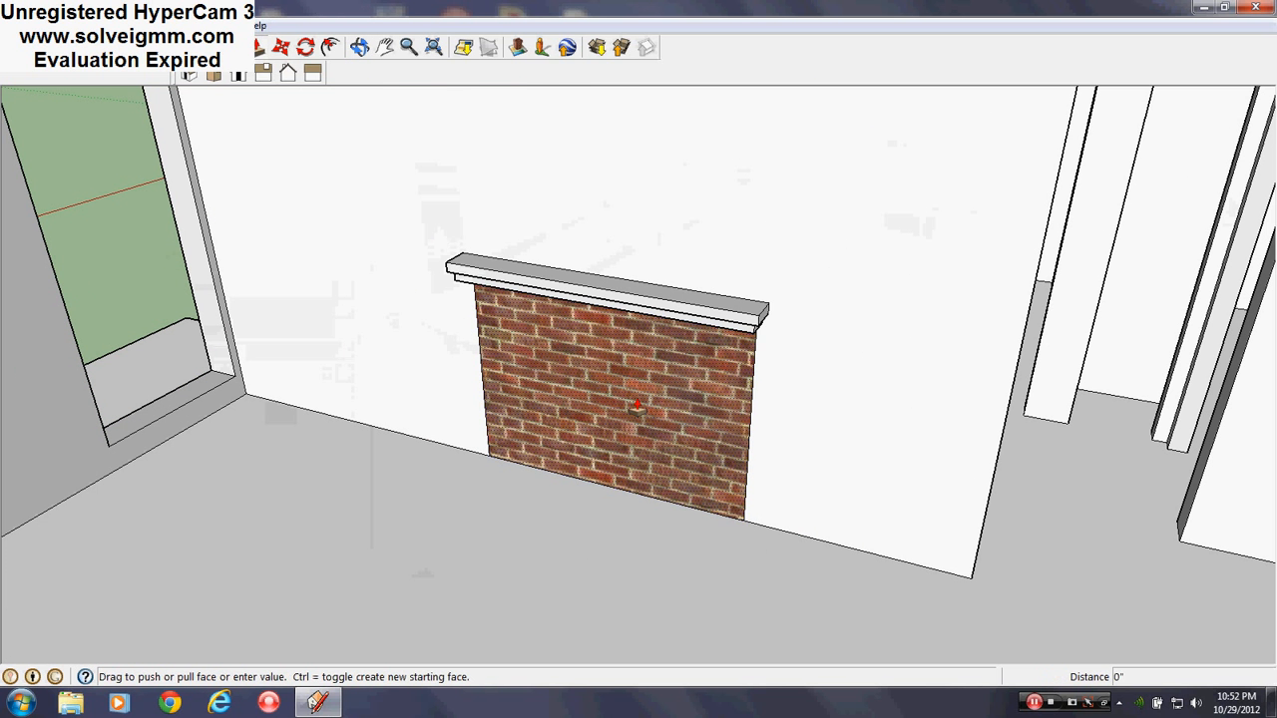
left_click(542, 467)
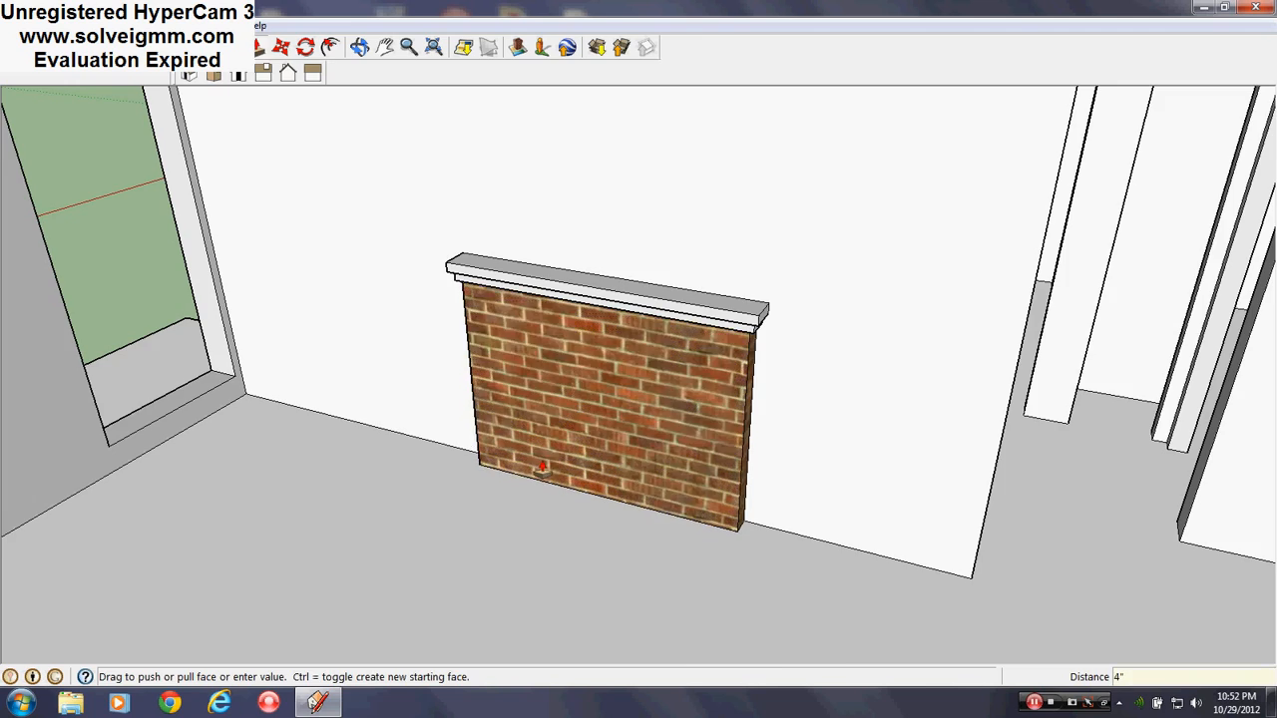
middle_click_drag(559, 429, 912, 461)
scroll(913, 462, "down", 2)
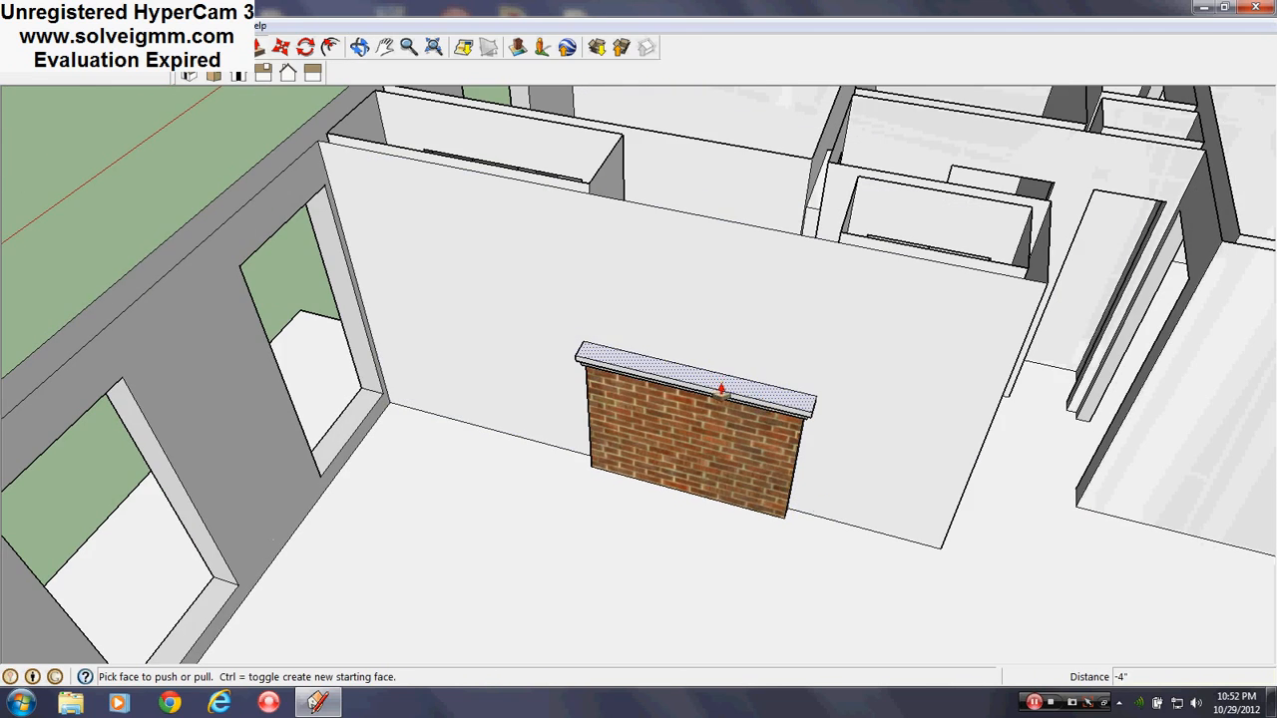
Step: Push the brick fireplace front back 2" toward the wall beneath the mantel
scroll(953, 549, "up", 2)
middle_click_drag(952, 549, 733, 453)
left_click(528, 417)
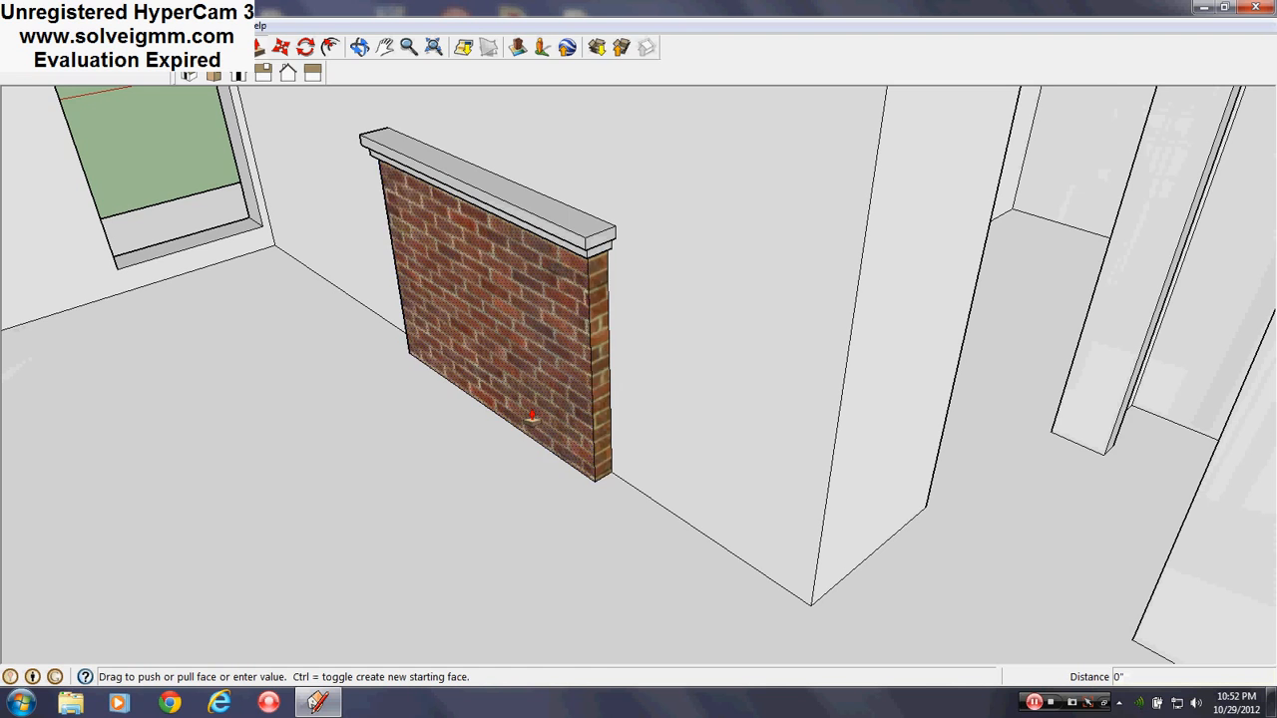
left_click(719, 480)
scroll(612, 242, "up", 4)
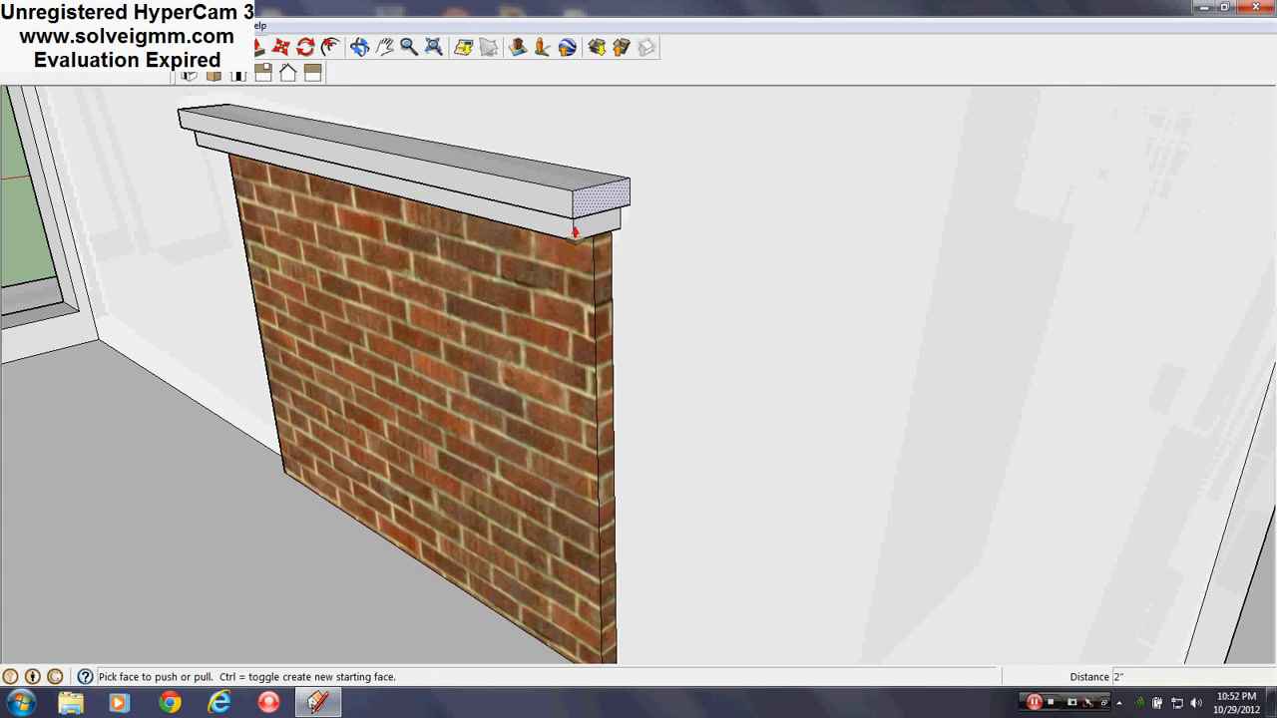
left_click(563, 240)
left_click(563, 239)
double_click(550, 207)
scroll(550, 208, "down", 3)
middle_click_drag(550, 208, 593, 297)
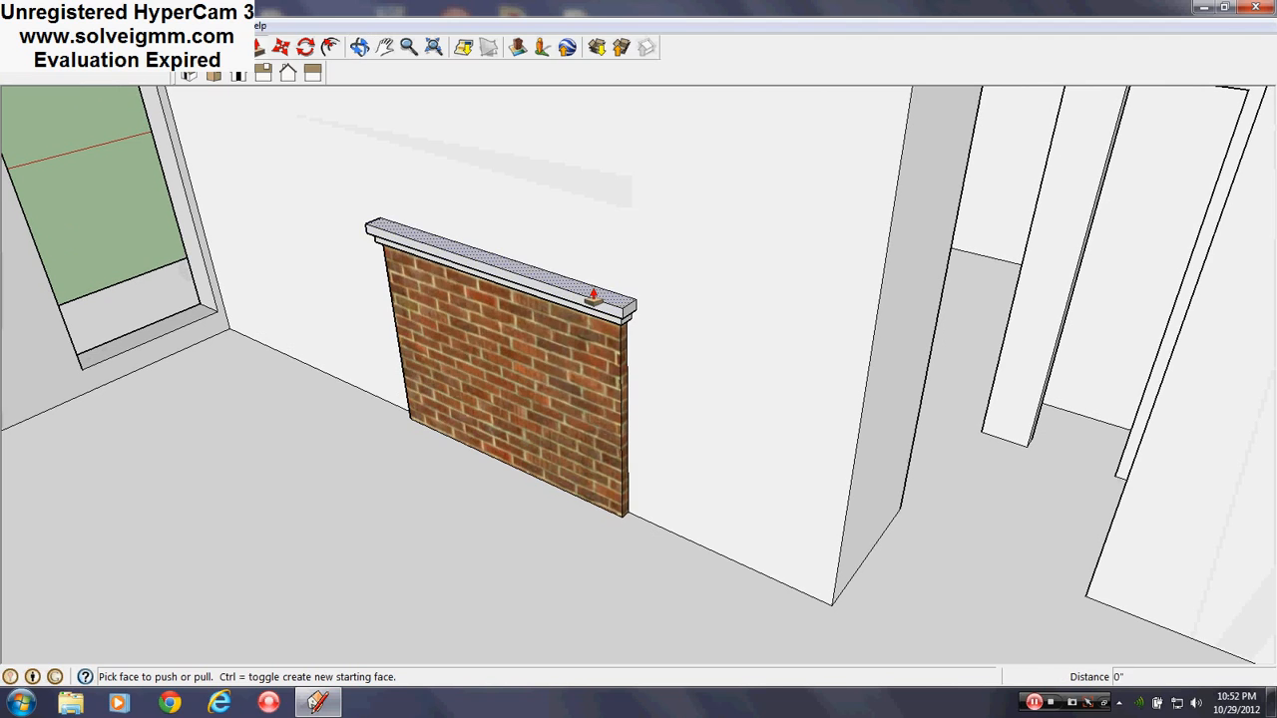
Step: Move the upper front edge of the mantel shelf outward 1" along the red axis to slope its front face
left_click(281, 47)
scroll(533, 317, "up", 3)
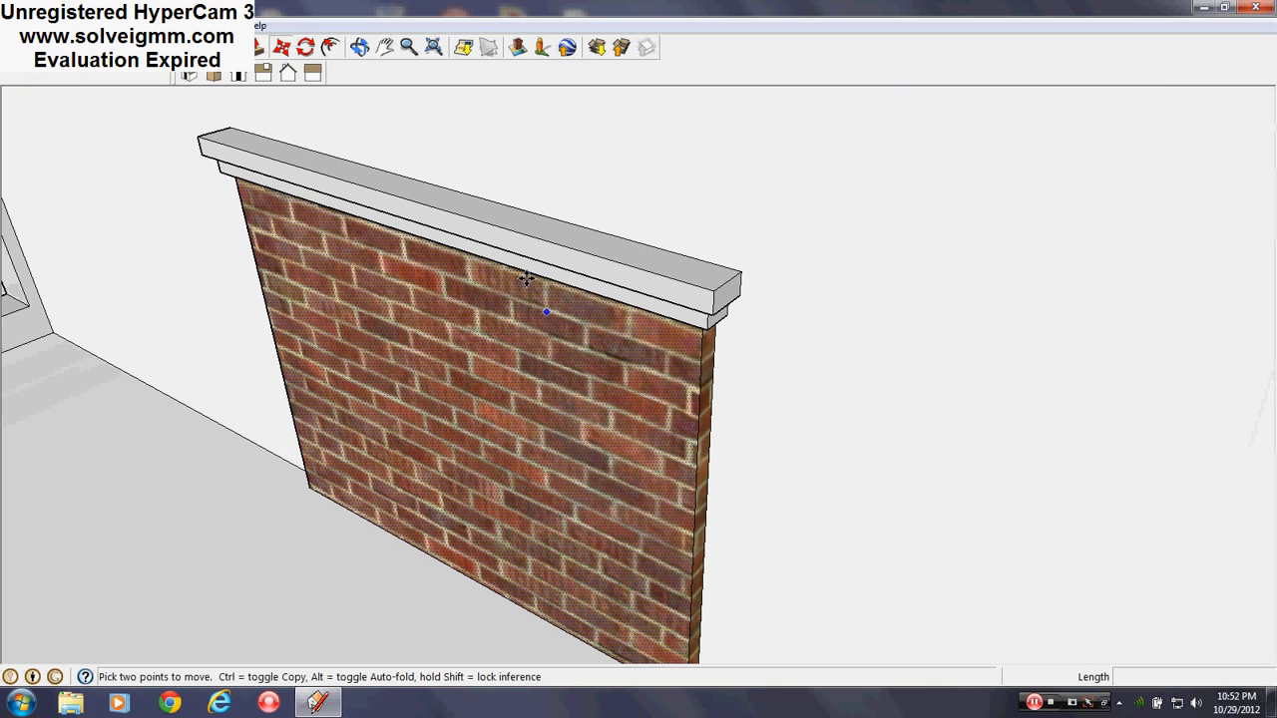
left_click(404, 199)
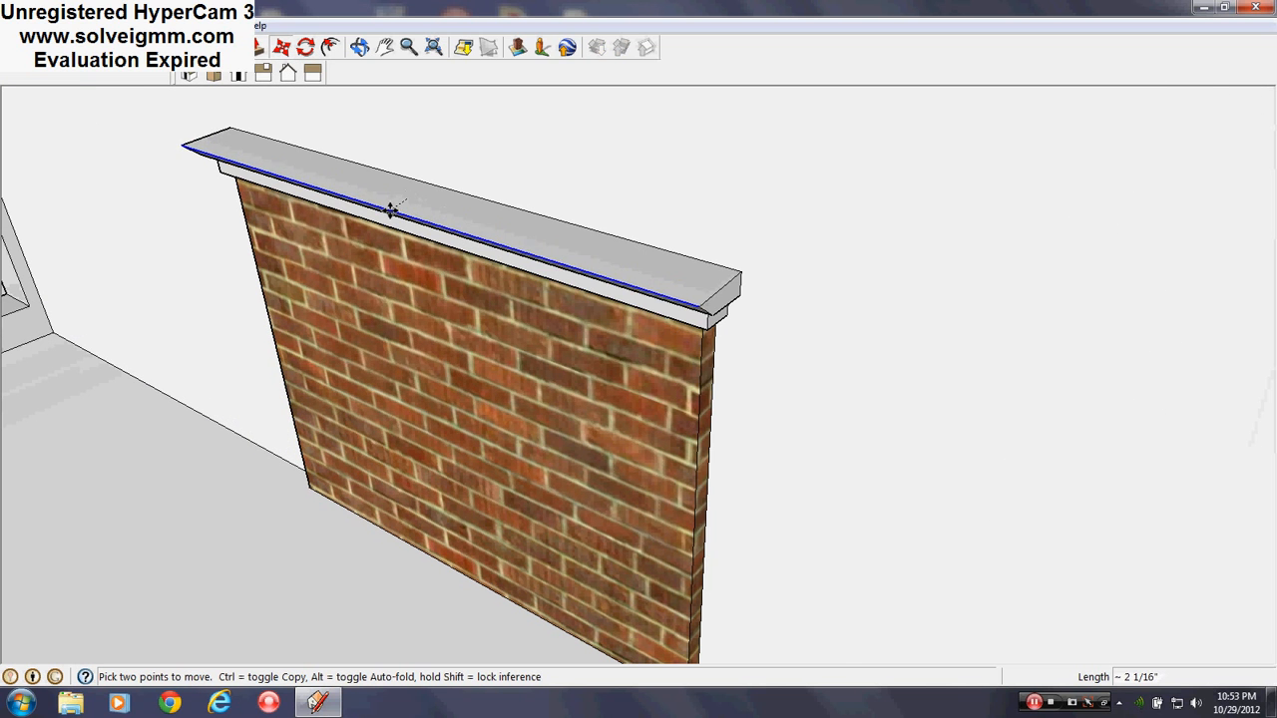
key("Escape")
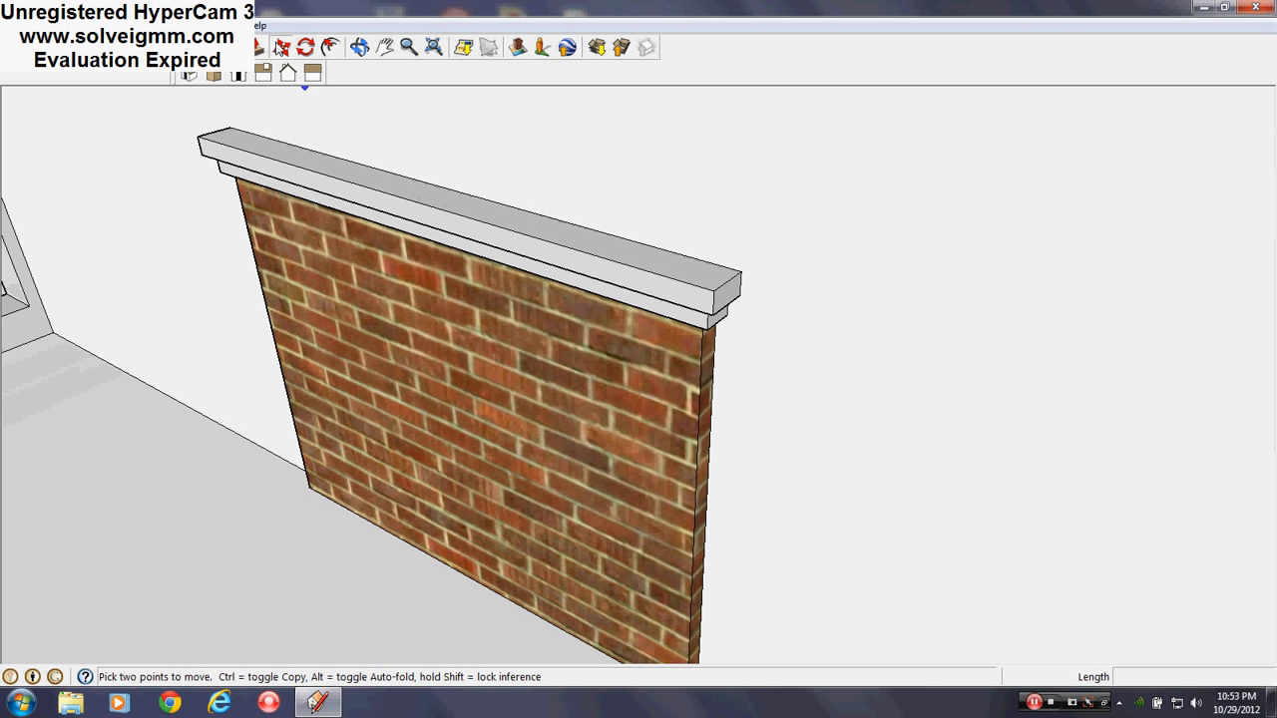
left_click(408, 199)
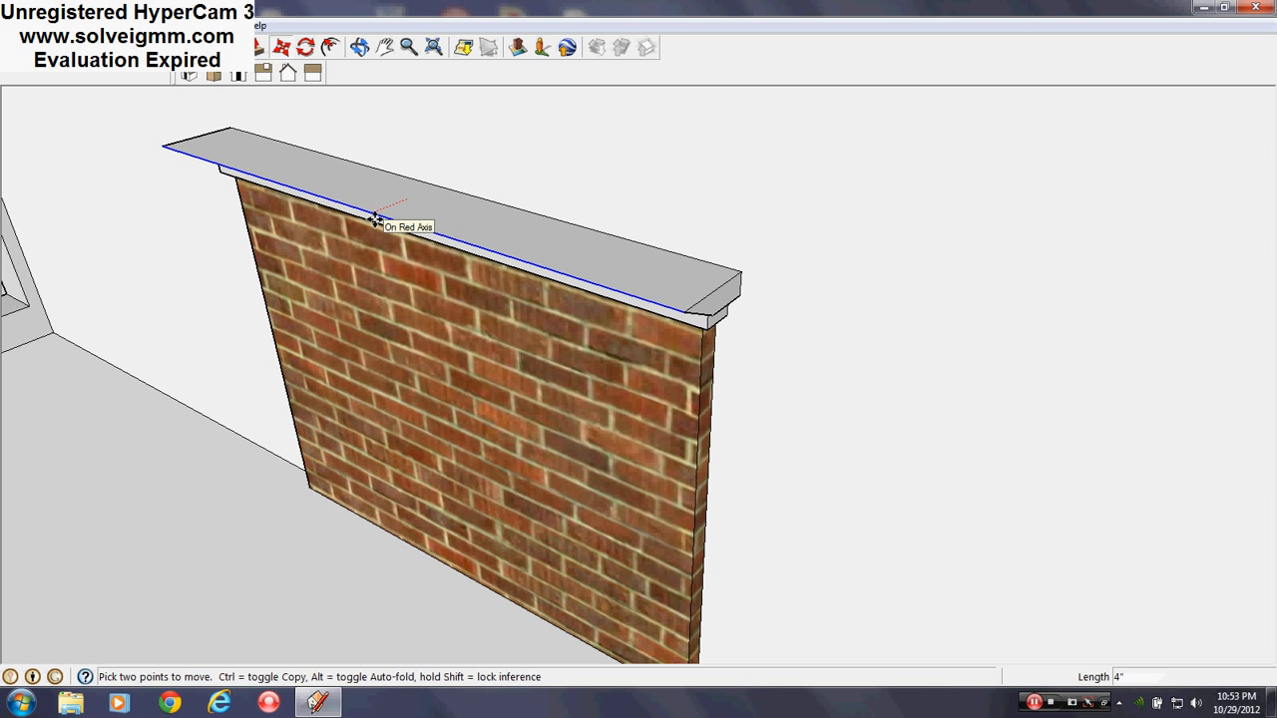
type("1")
key("Return")
Step: Move the upper edges at both ends of the mantel shelf outward 1" along the green axis
middle_click_drag(620, 267, 771, 349)
scroll(771, 351, "up", 2)
left_click(784, 339)
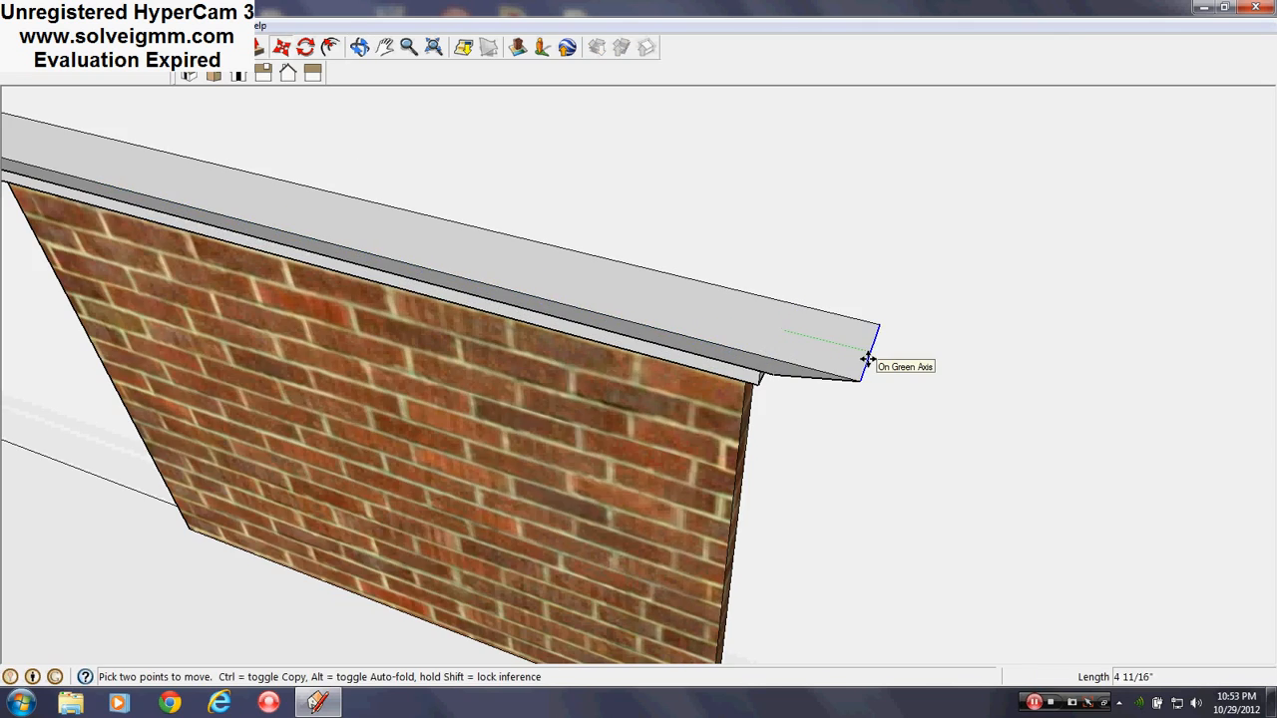
key("Return")
middle_click_drag(868, 359, 1231, 295)
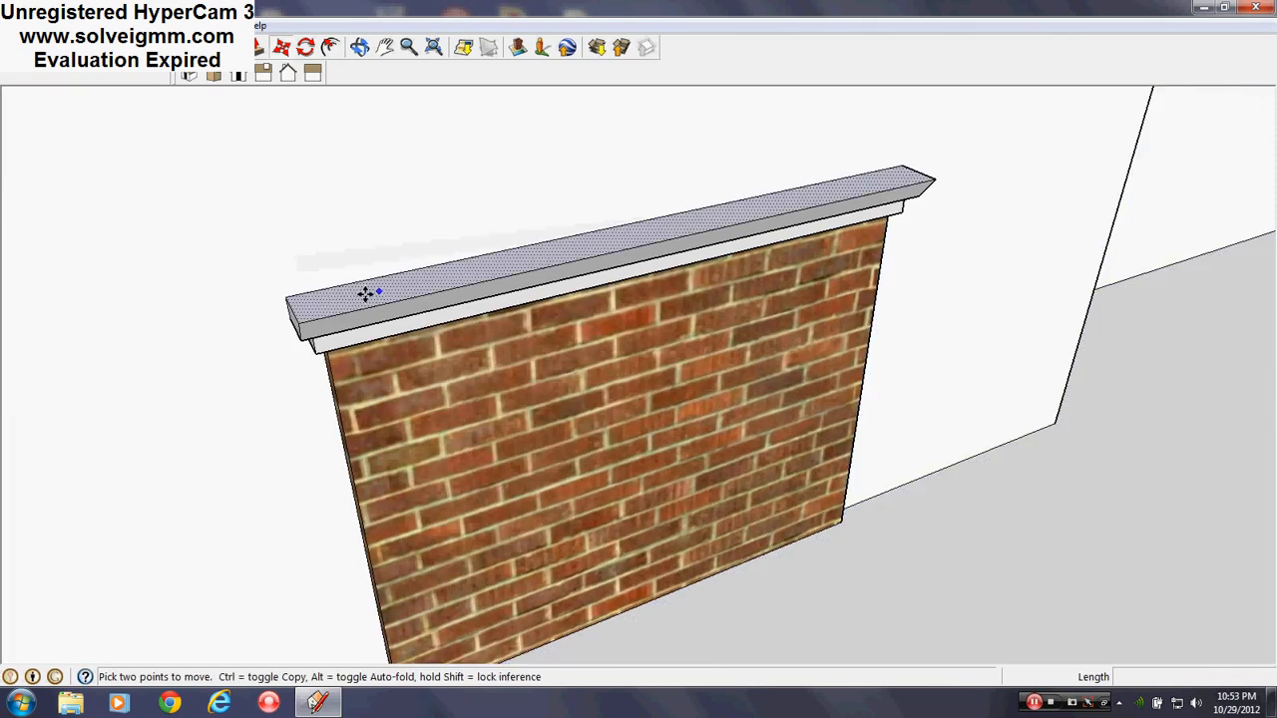
scroll(304, 304, "up", 2)
left_click(268, 297)
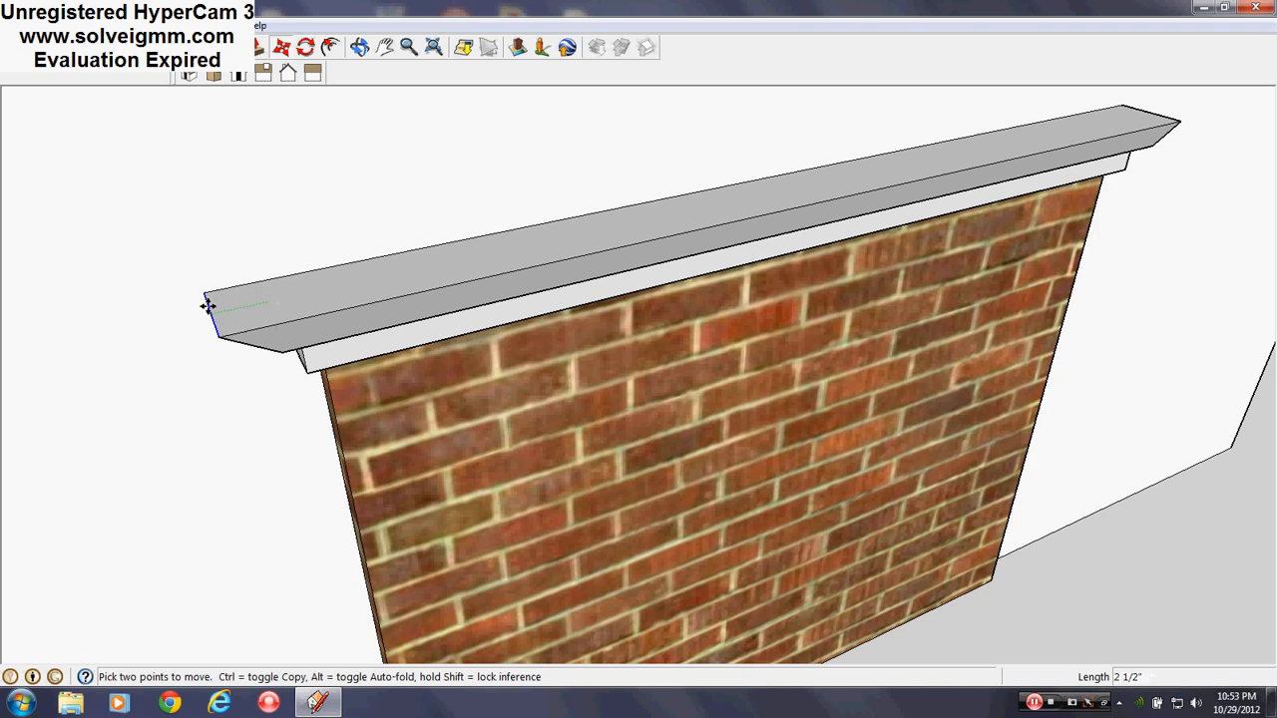
type("1")
key("Return")
Step: Draw a vertical line about 2' 9" high from the midpoint of the brick fireplace's bottom edge
middle_click_drag(508, 469, 521, 336)
scroll(524, 337, "down", 1)
middle_click_drag(706, 349, 698, 439)
scroll(697, 439, "down", 3)
scroll(697, 438, "down", 3)
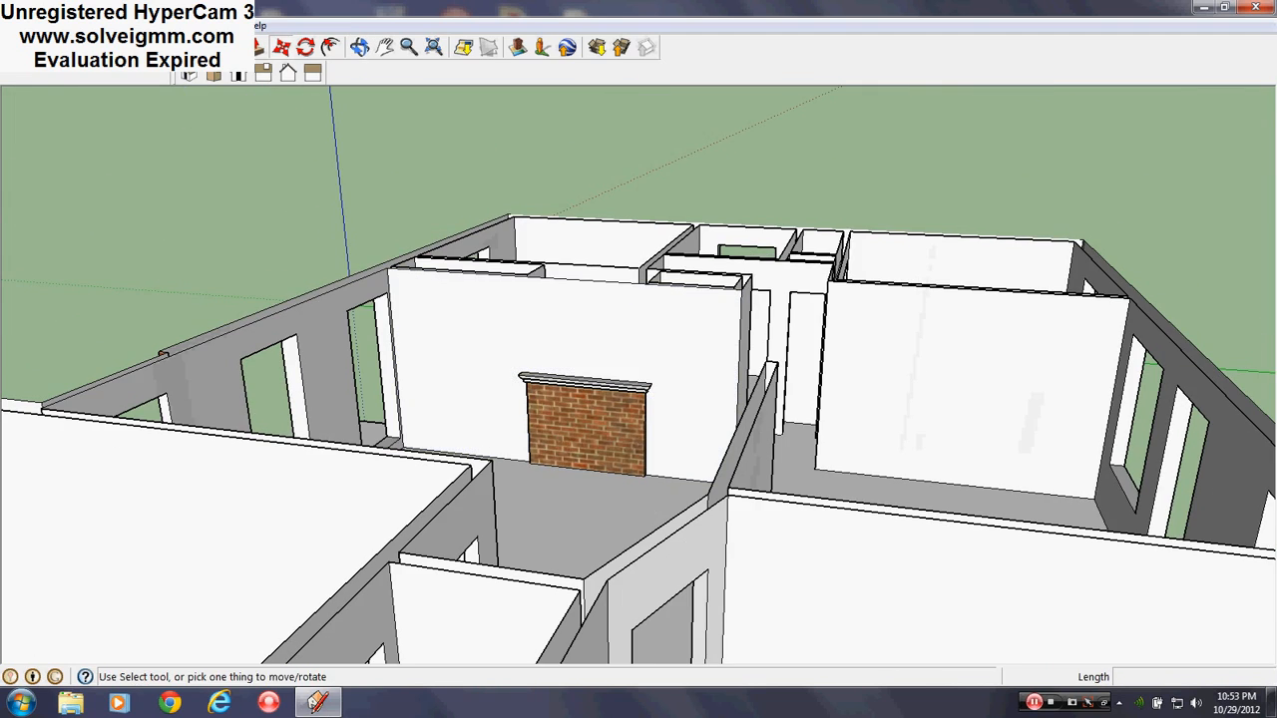
key("l")
scroll(612, 431, "up", 3)
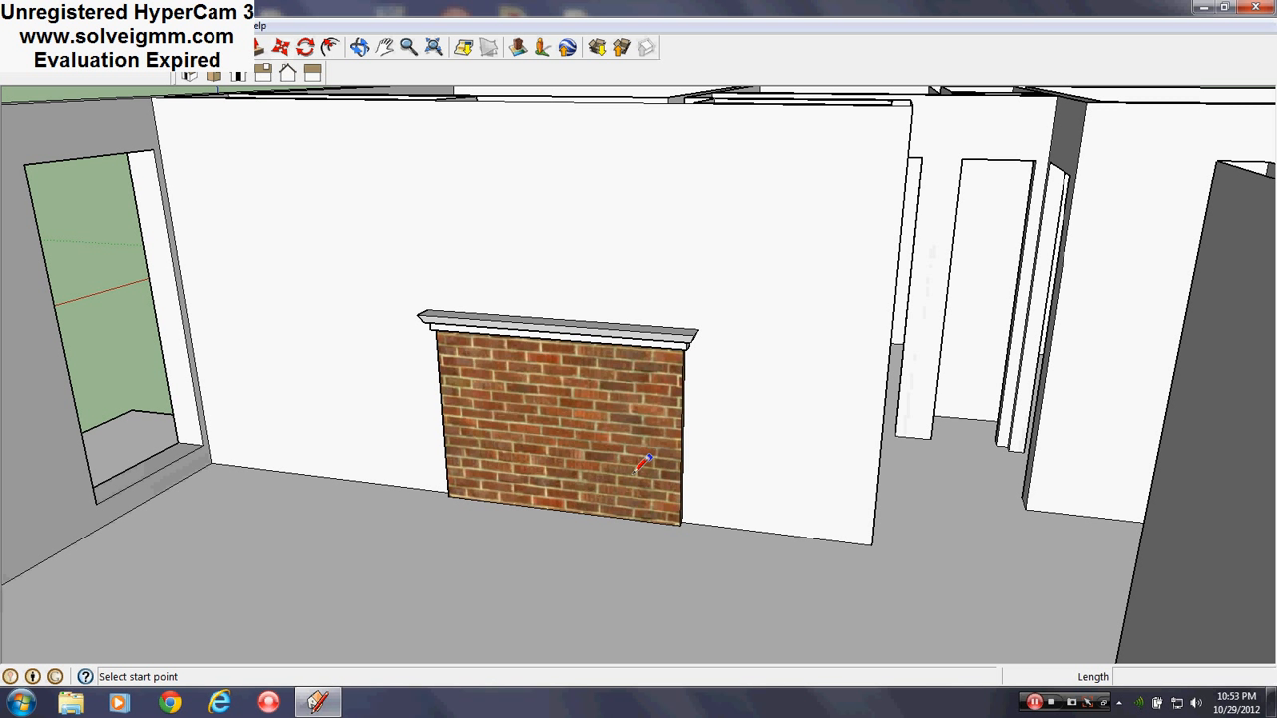
left_click(561, 509)
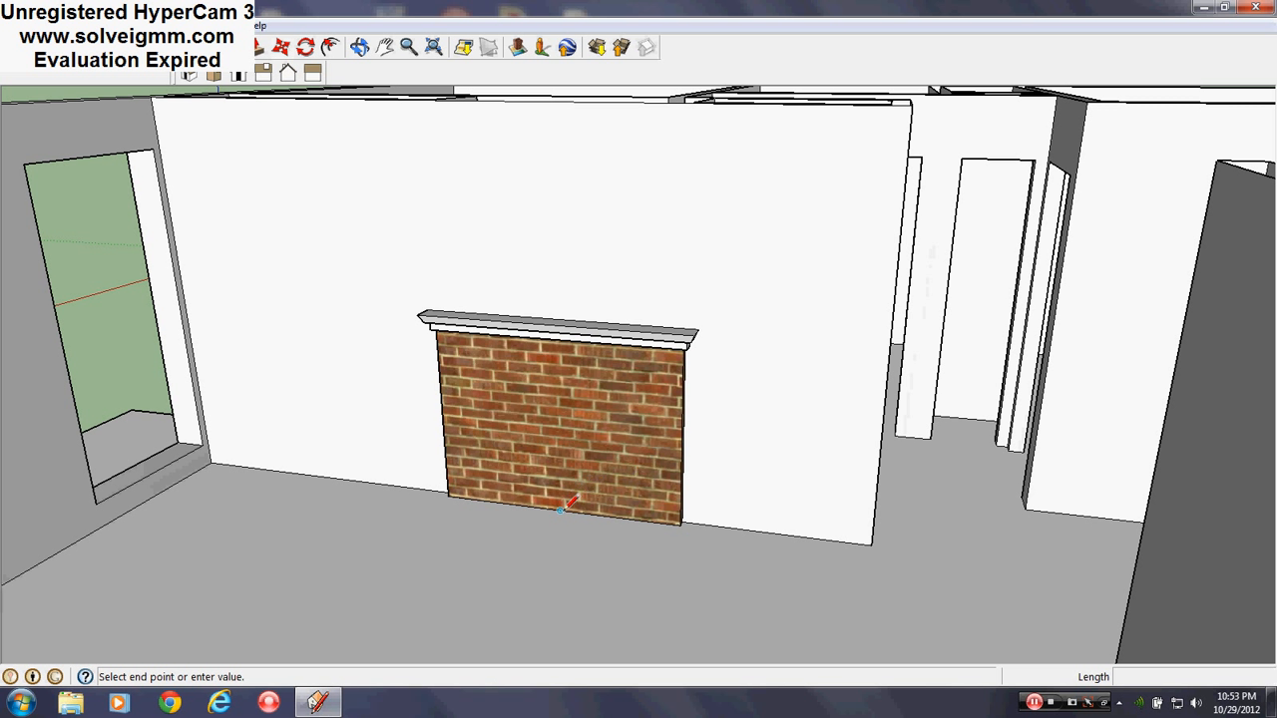
left_click(556, 381)
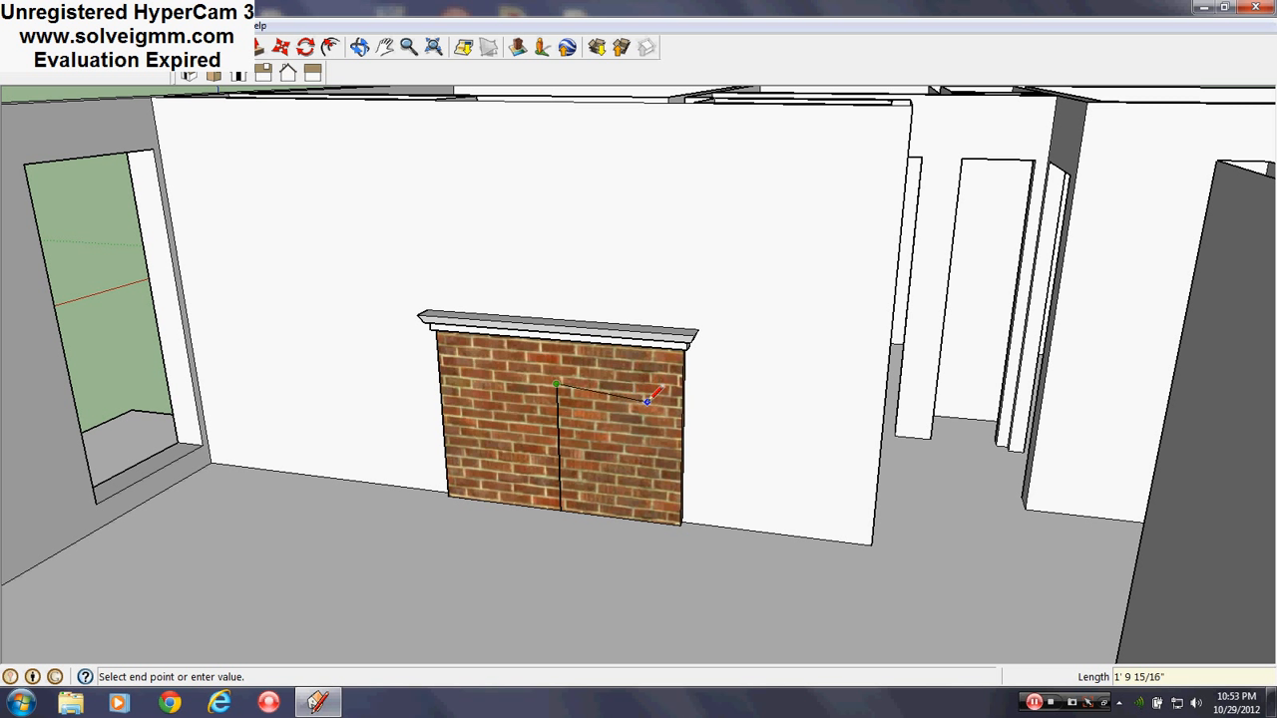
Step: Try outlining the firebox with horizontal lines from the center line to the brick edges and a vertical line 1'6" from one side
key("Escape")
left_click(556, 382)
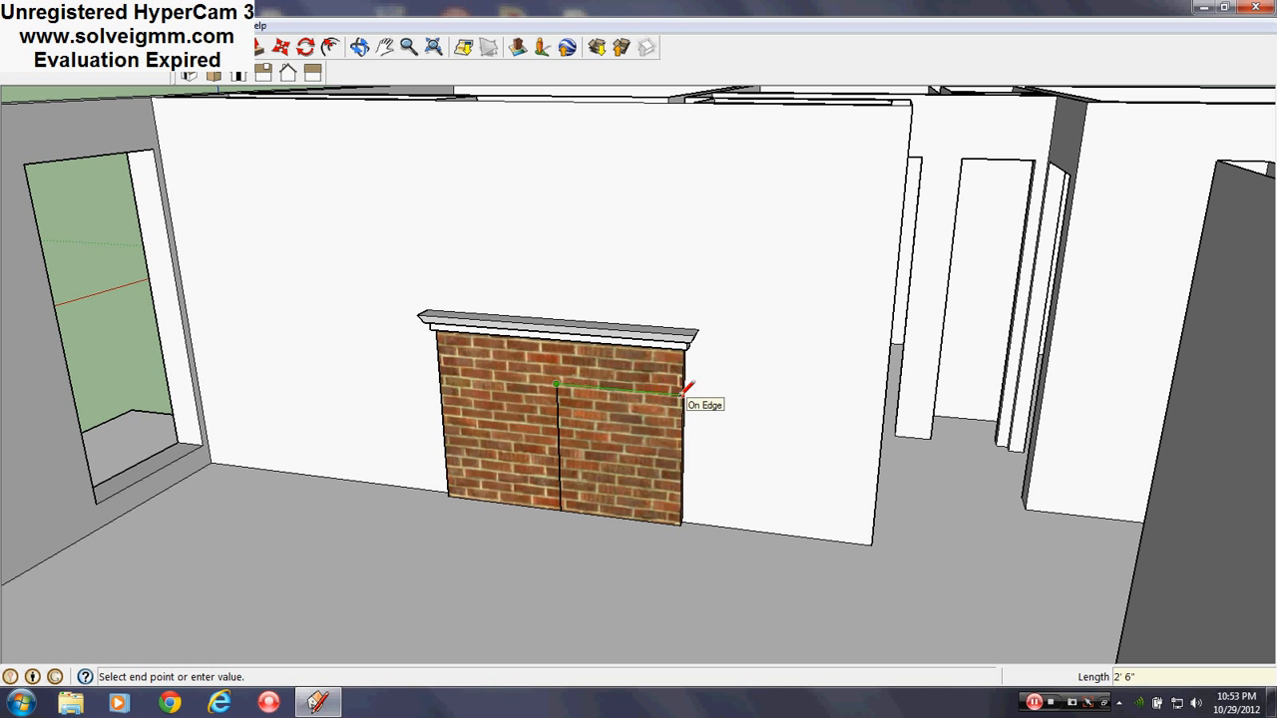
left_click(682, 395)
left_click(439, 373)
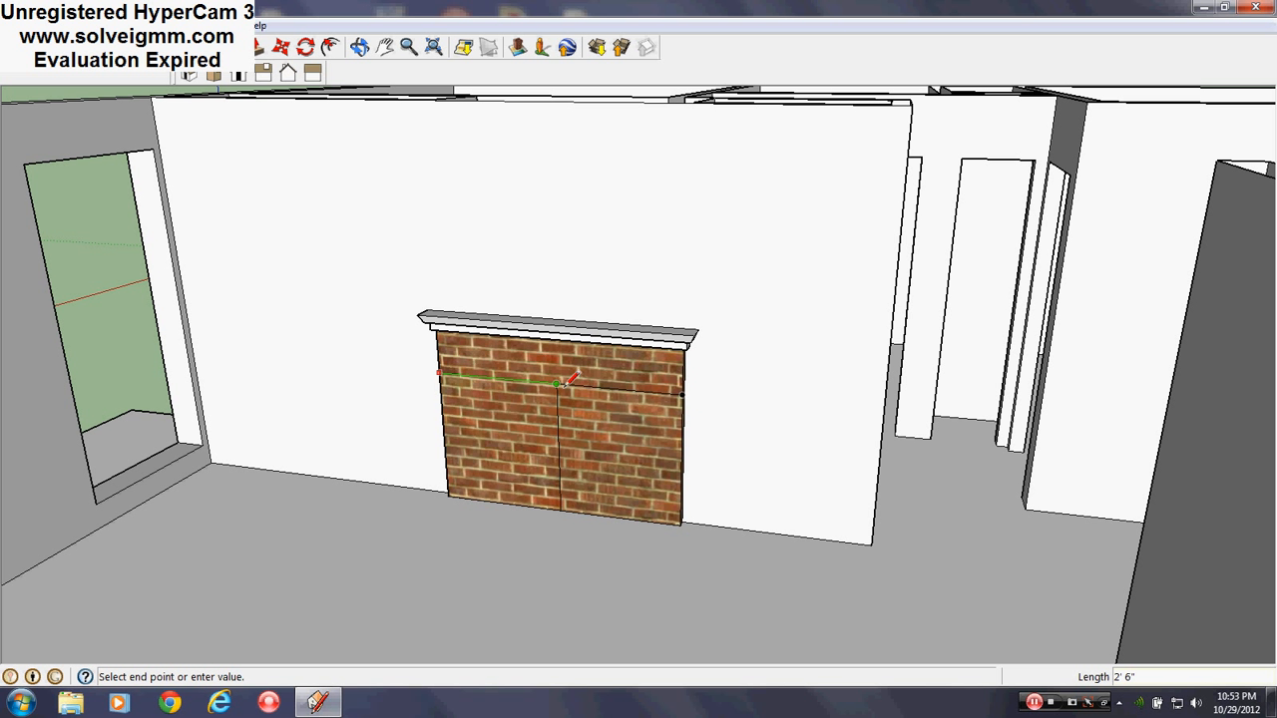
left_click(557, 382)
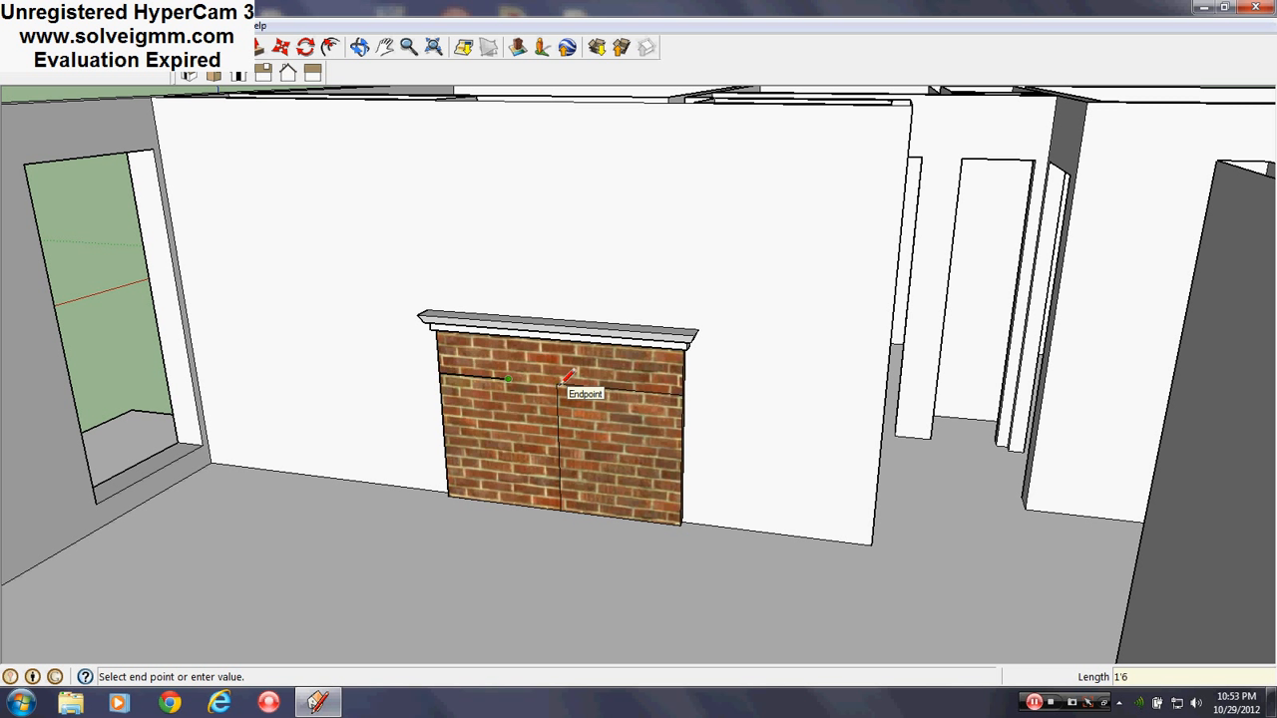
left_click(508, 379)
left_click(513, 500)
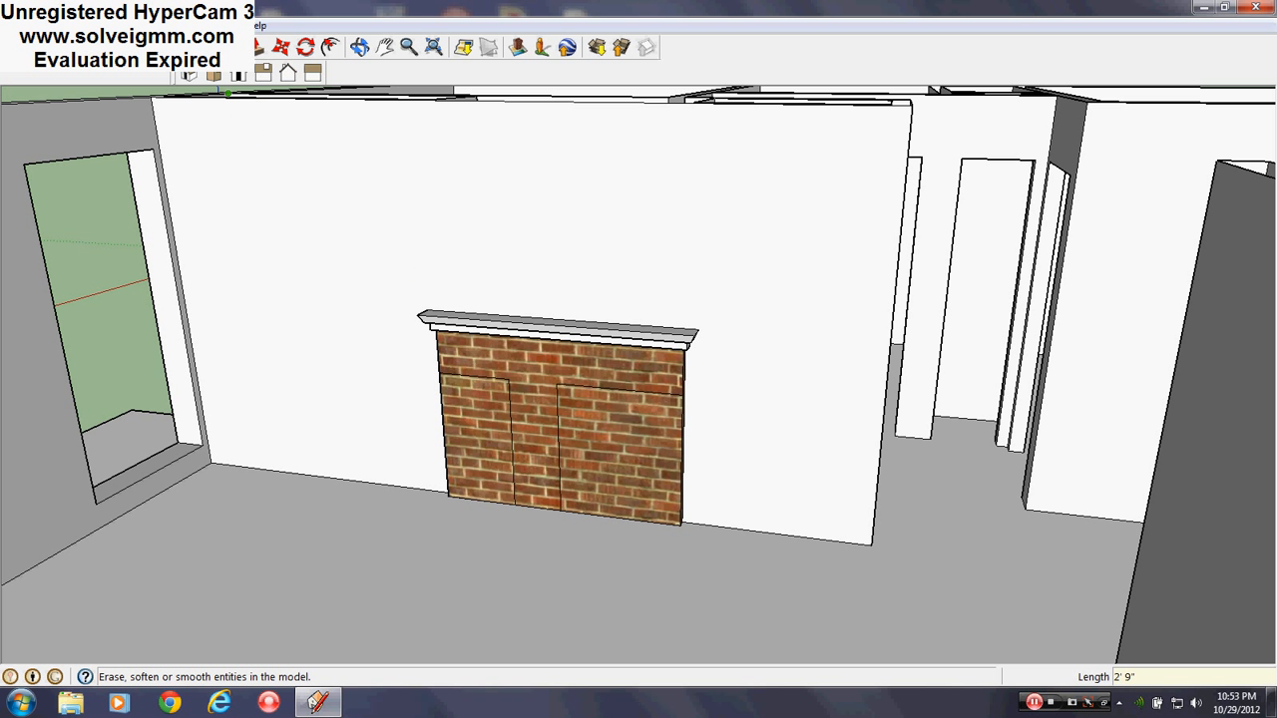
Step: Erase the horizontal lines and the off-center vertical line on the brick face, keeping only the center line
left_click(180, 47)
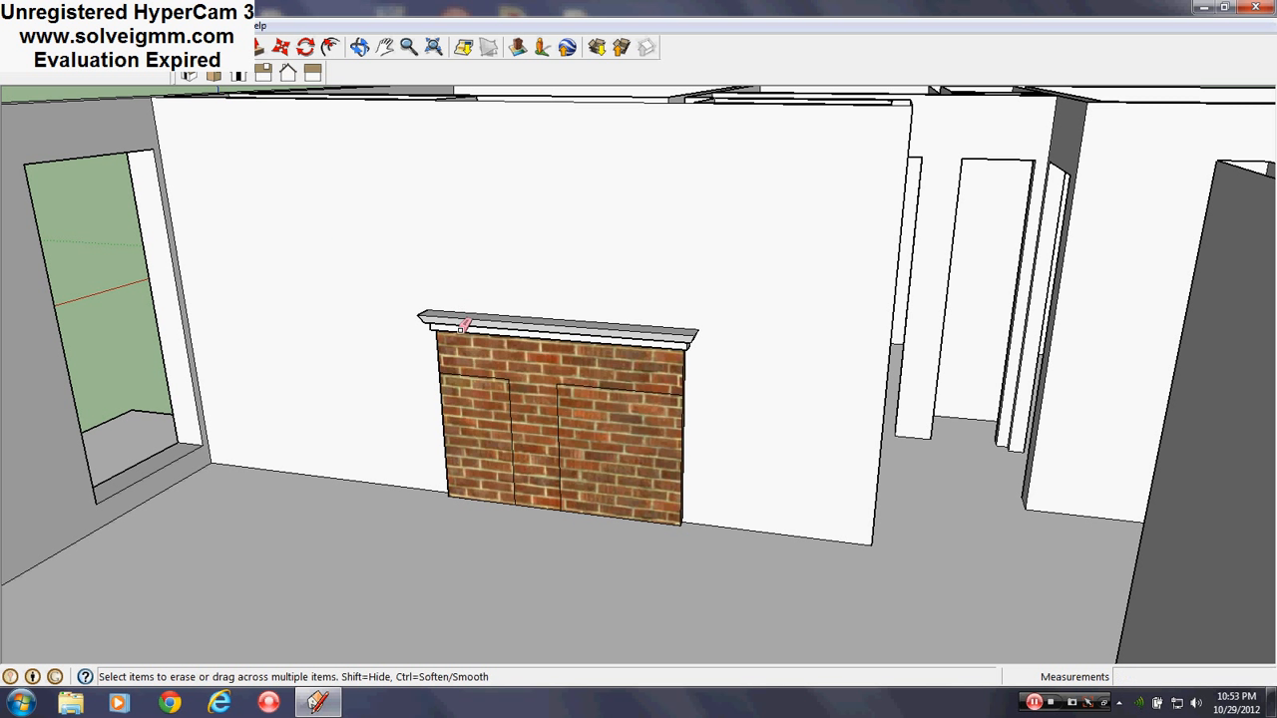
mouse_move(510, 375)
left_mouse_down()
mouse_move(517, 389)
mouse_move(560, 385)
left_mouse_up()
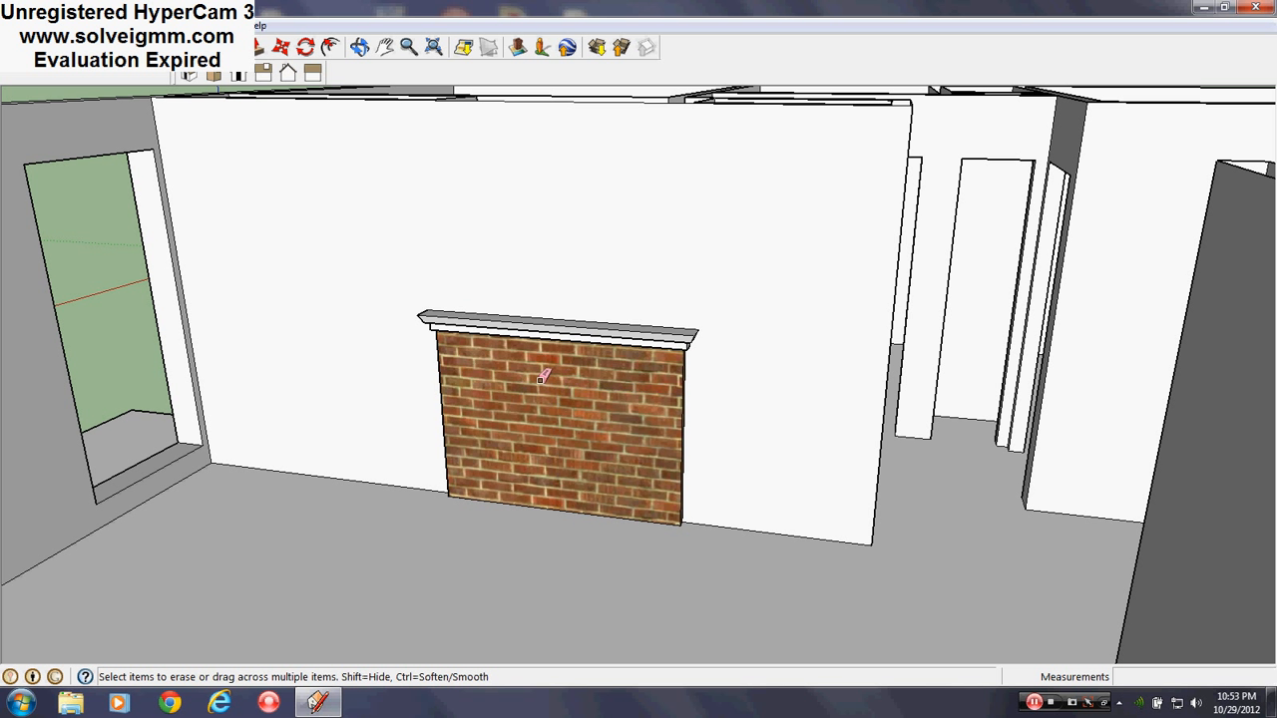
key("ctrl+z")
left_click(637, 393)
key("l")
left_click(556, 383)
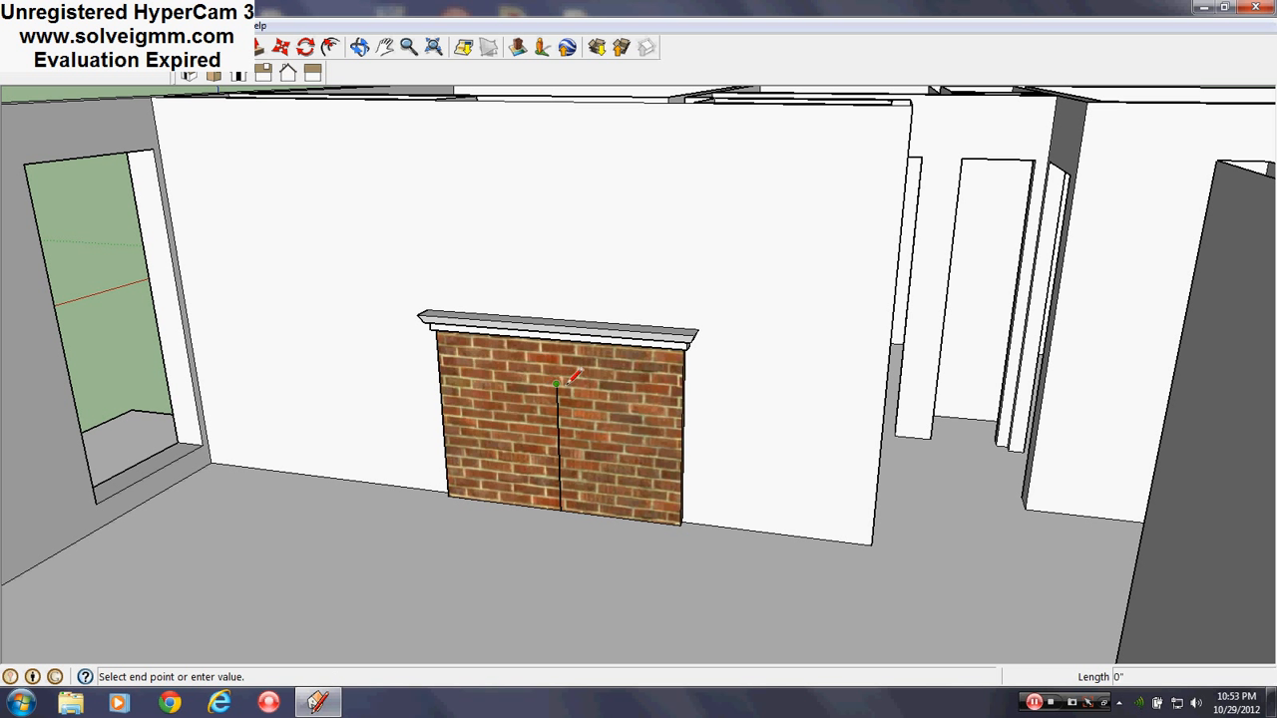
left_click(556, 435)
right_click(559, 437)
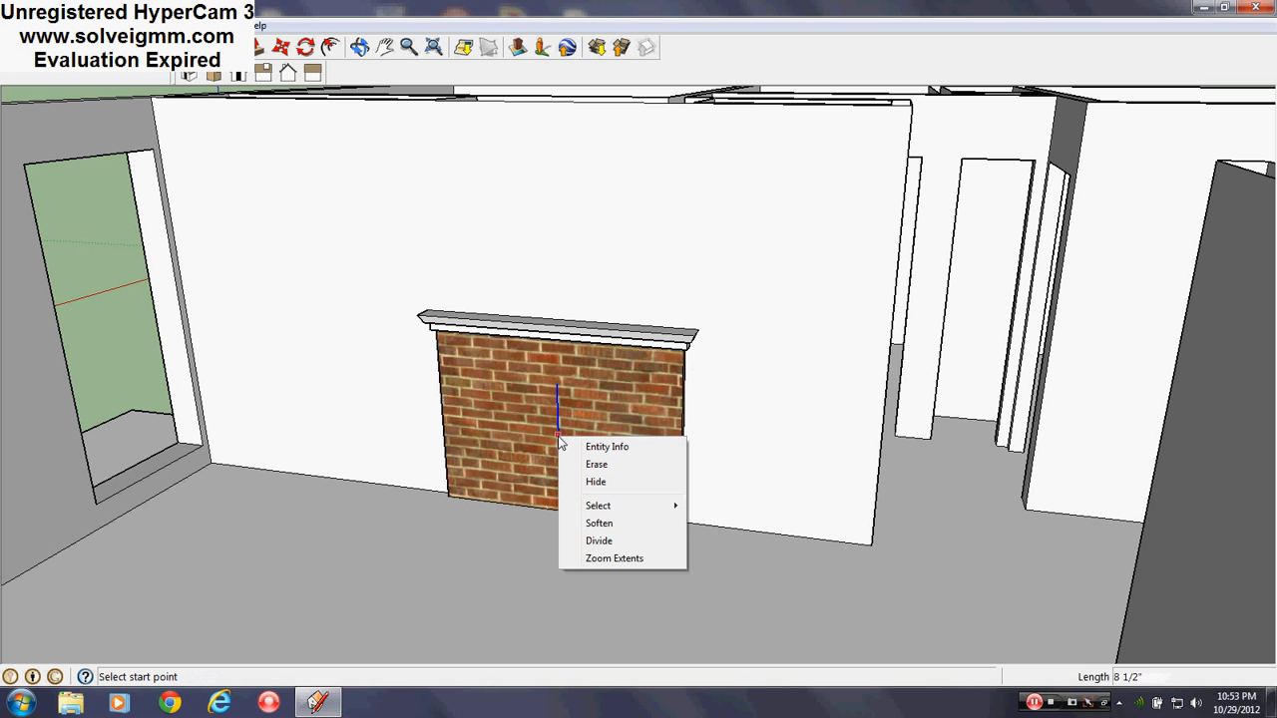
key("Escape")
Step: Copy the vertical center line on the brick face 1'4" to each side
left_click(281, 47)
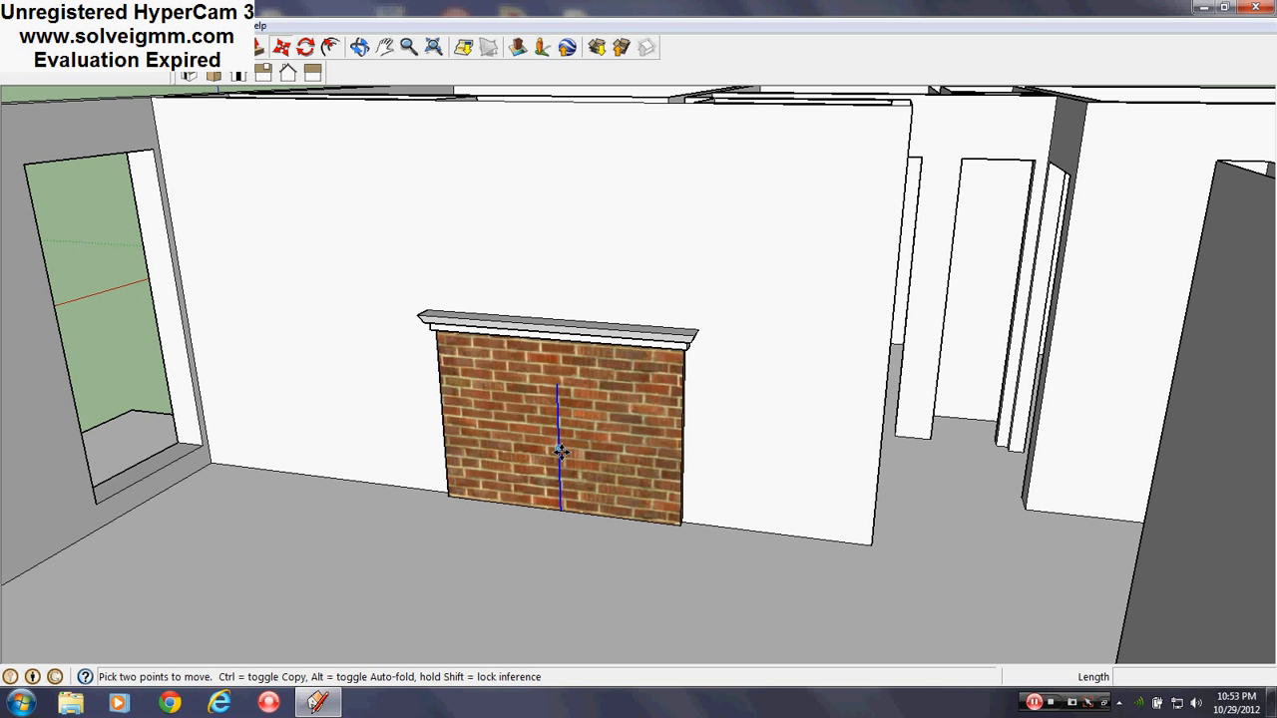
left_click(560, 450)
key("ctrl")
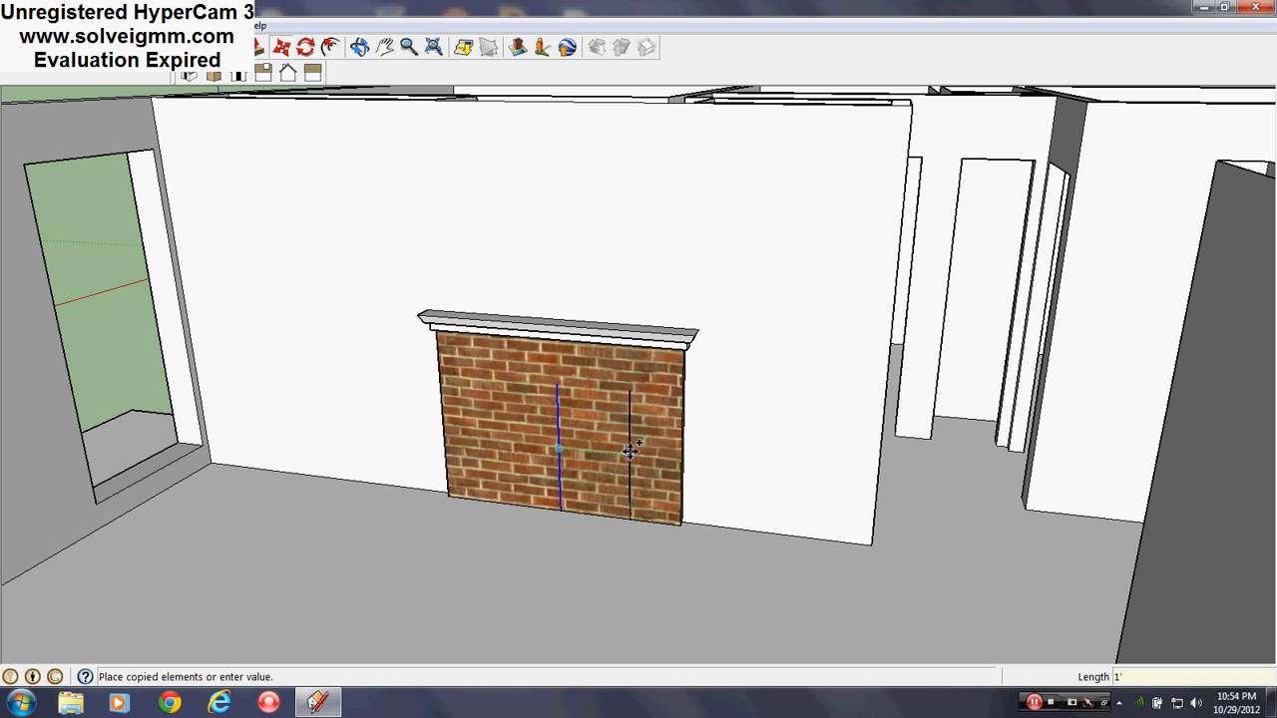
left_click(630, 451)
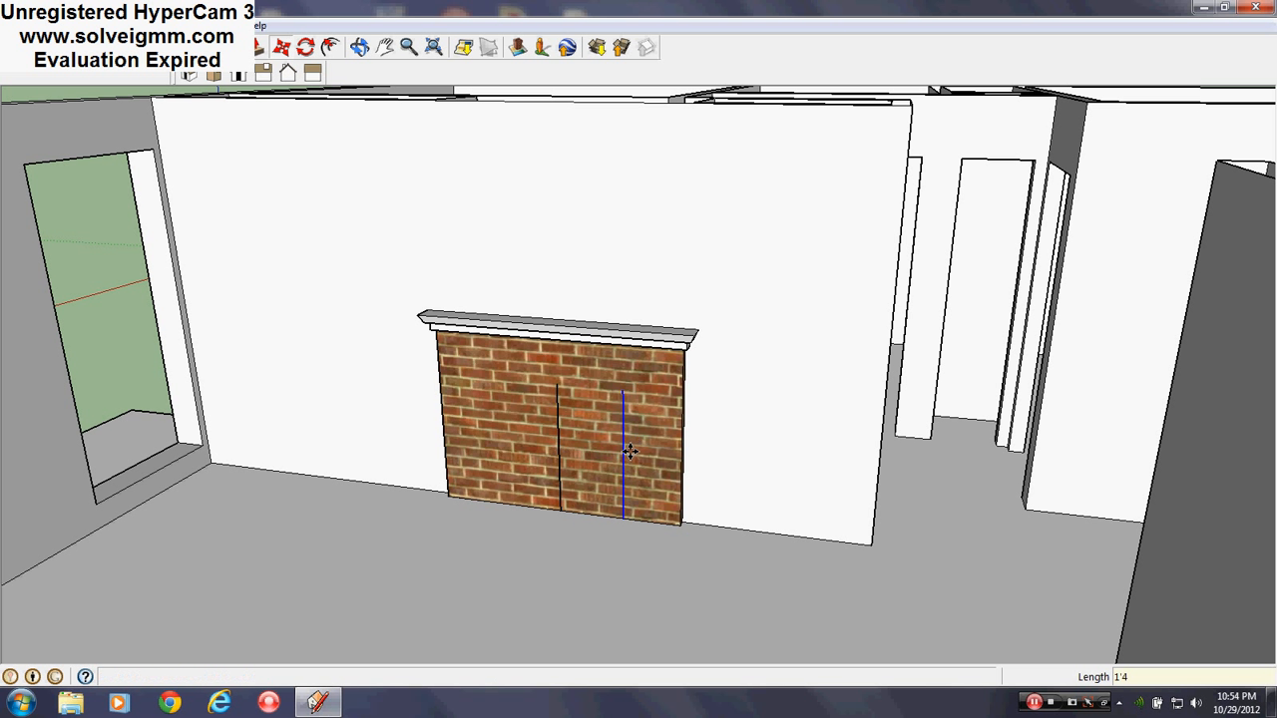
right_click(555, 451)
key("Escape")
left_click(559, 454)
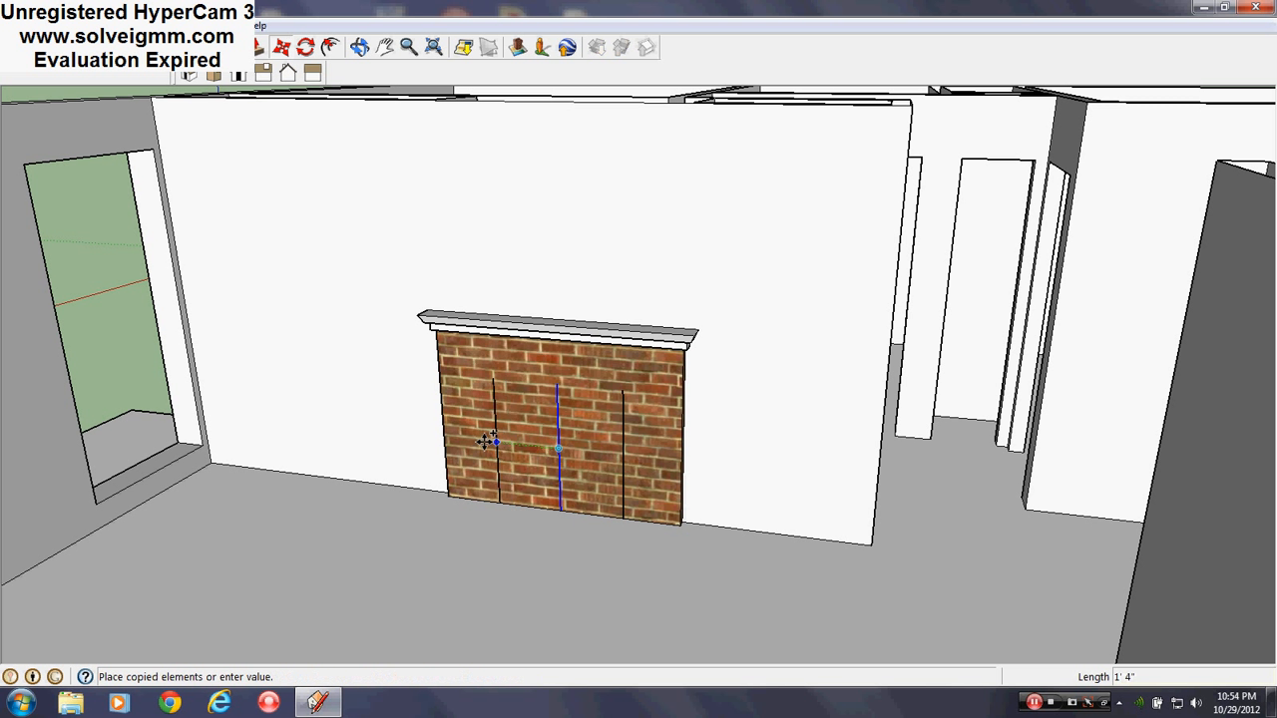
left_click(496, 441)
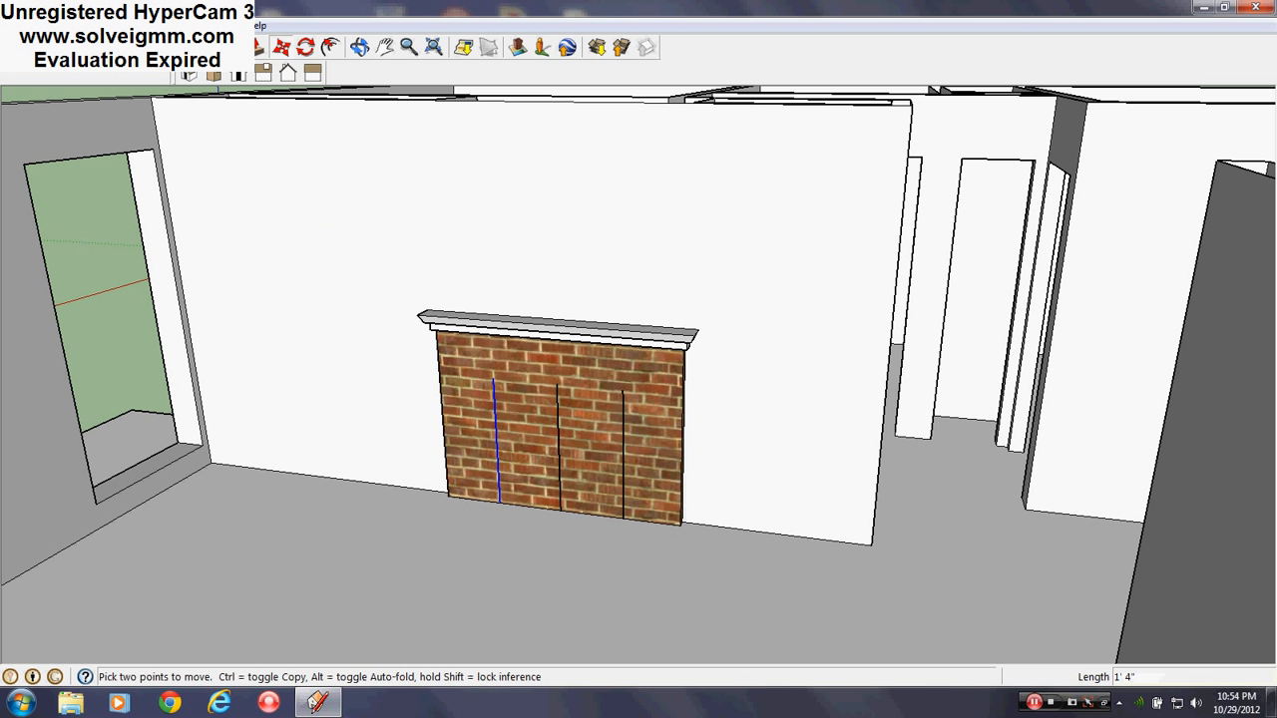
Step: Trace the bottom edge from one side line to the nearest brick corner, and erase the vertical center line
key("l")
left_click(499, 501)
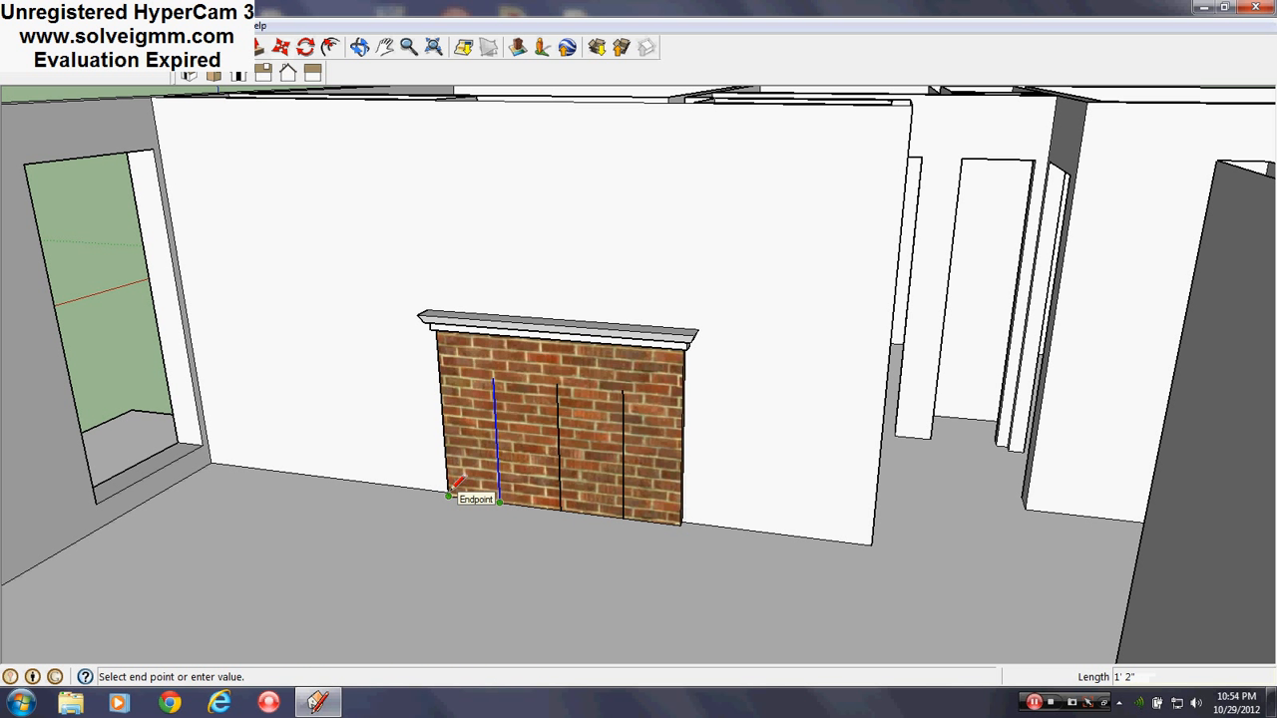
left_click(451, 492)
right_click(559, 419)
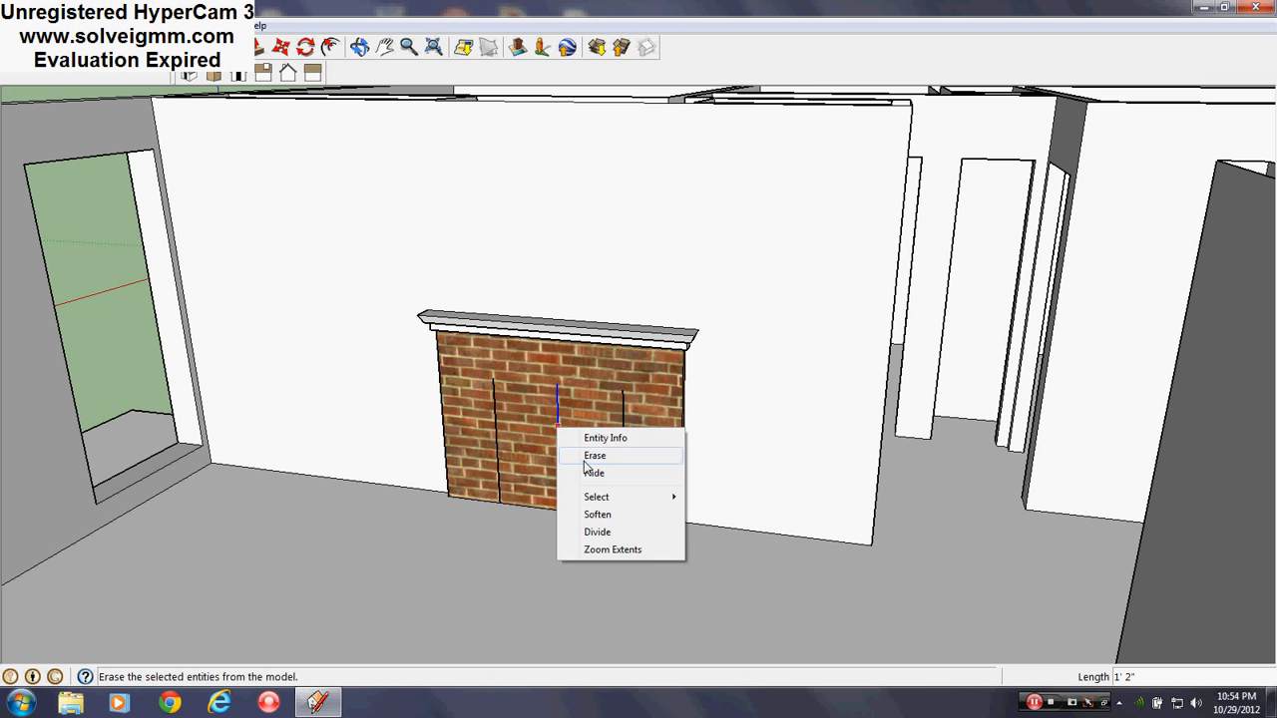
left_click(585, 449)
Step: Connect the upper ends of the two side lines with a 2'8" horizontal line to close the firebox outline
scroll(619, 489, "up", 1)
scroll(630, 481, "down", 1)
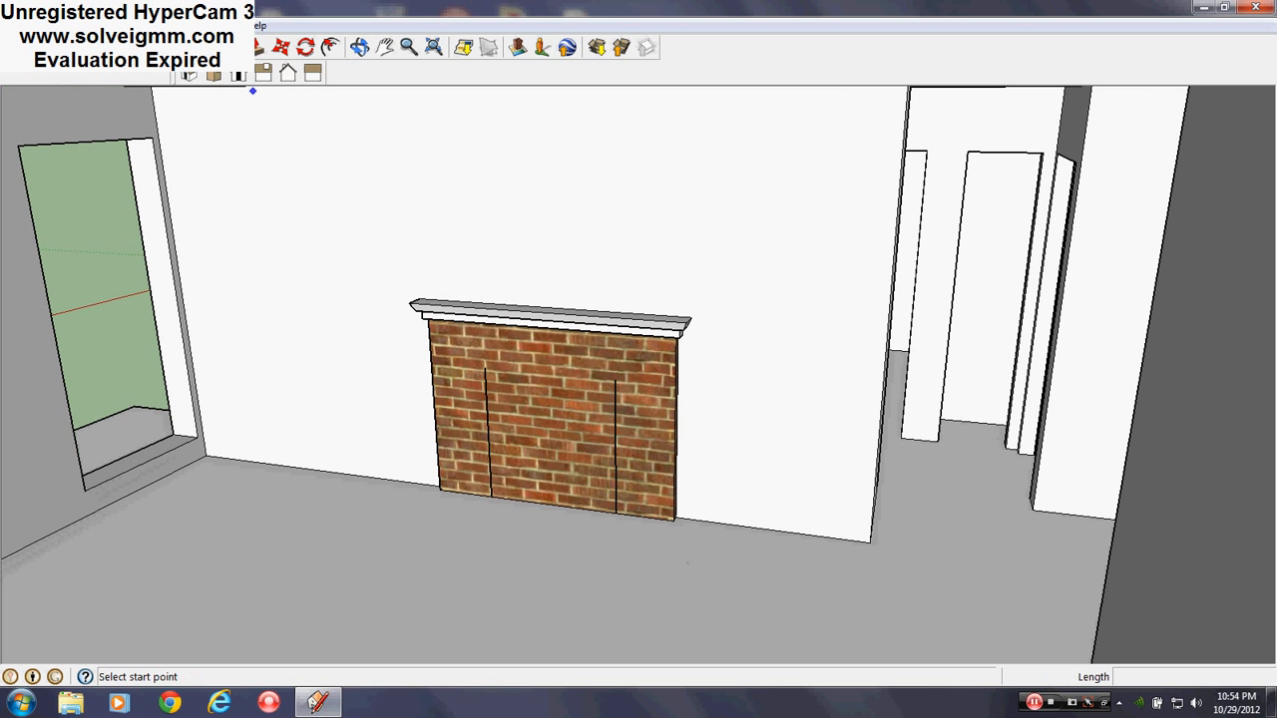
key("c")
key("l")
left_click(485, 368)
left_click(615, 379)
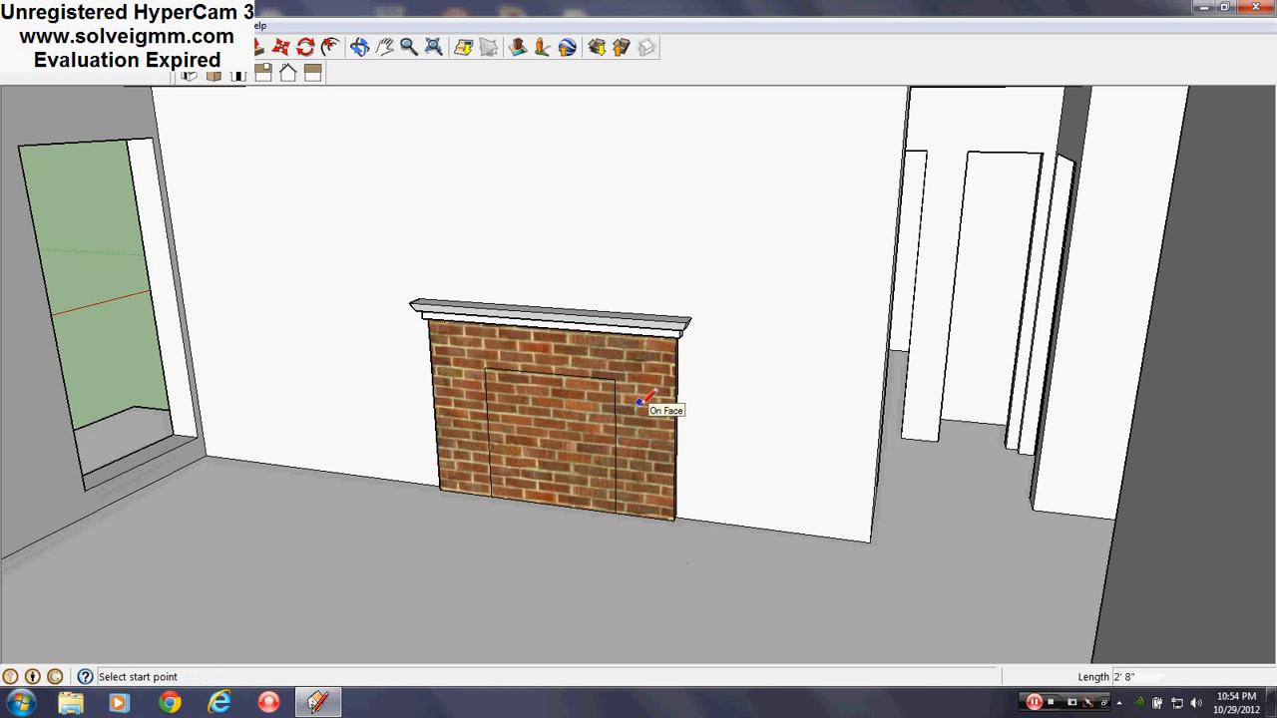
Step: Push the firebox face 4" into the brick fireplace
scroll(615, 445, "up", 4)
middle_click_drag(615, 446, 604, 462)
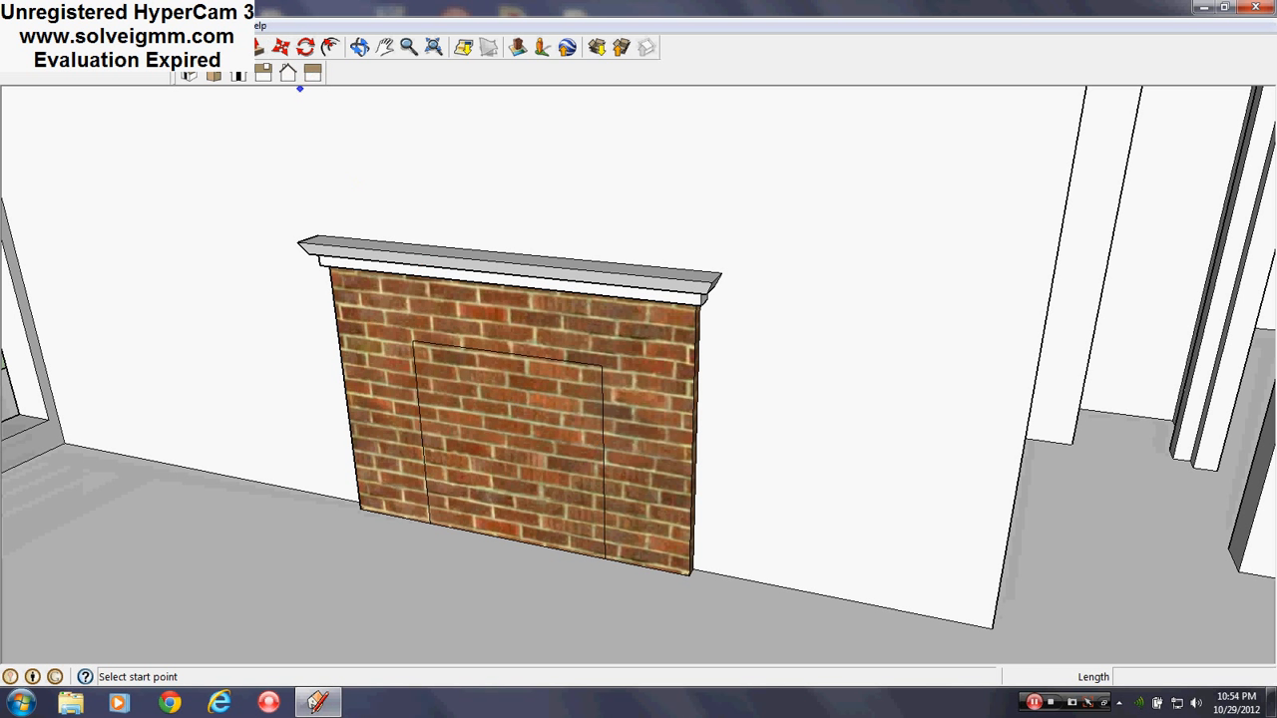
key("p")
left_click(504, 514)
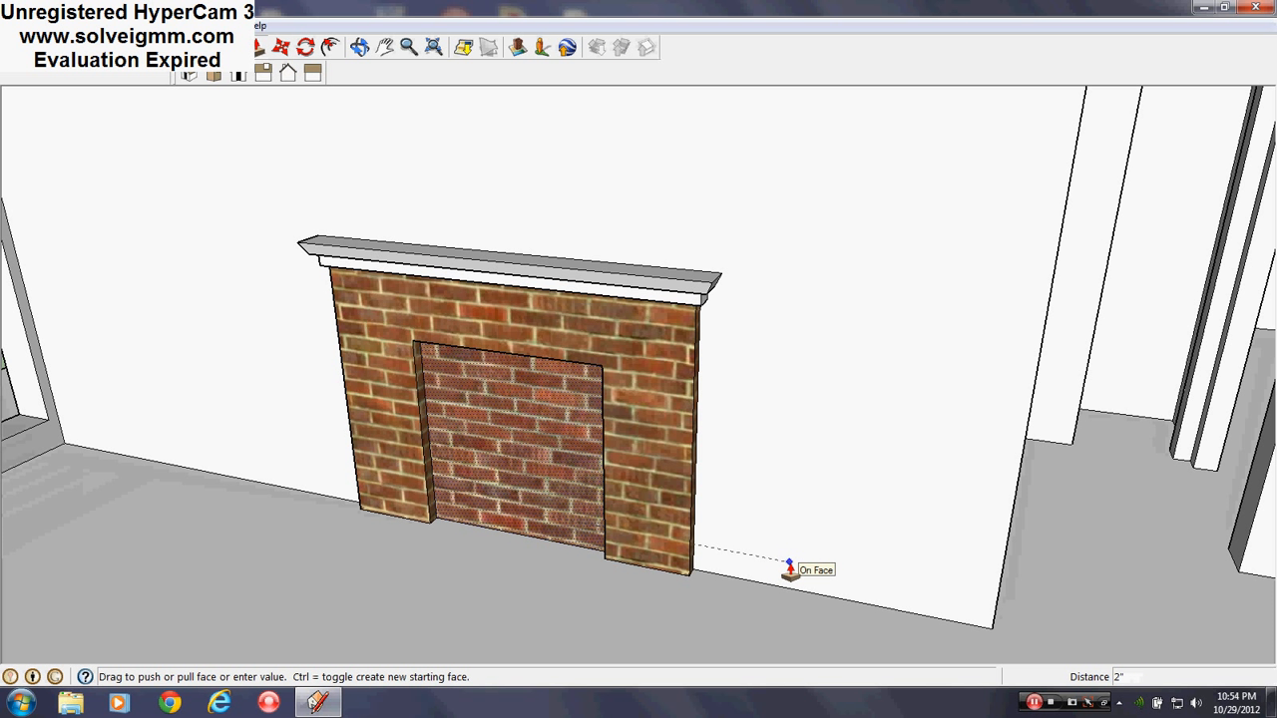
type("4")
key("Return")
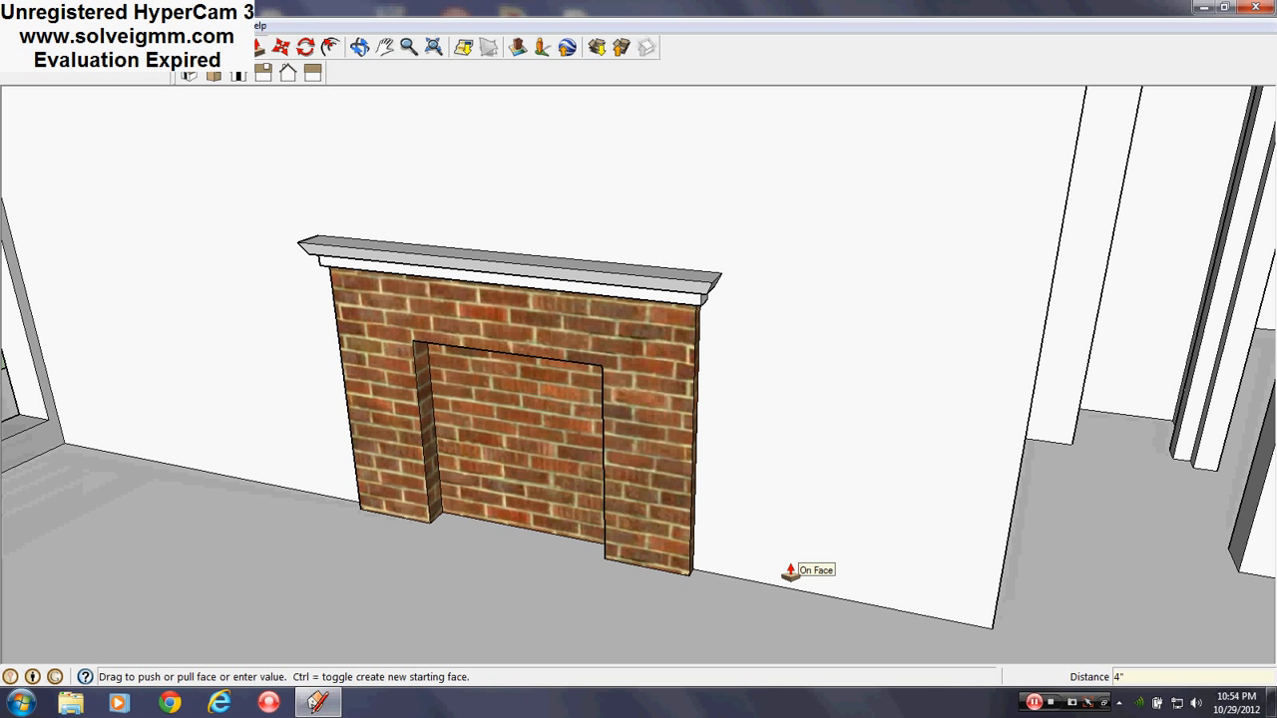
Step: Paint the recessed firebox back with the Stone_Masonry_Multi material from the Stone collection and close the materials window
key("b")
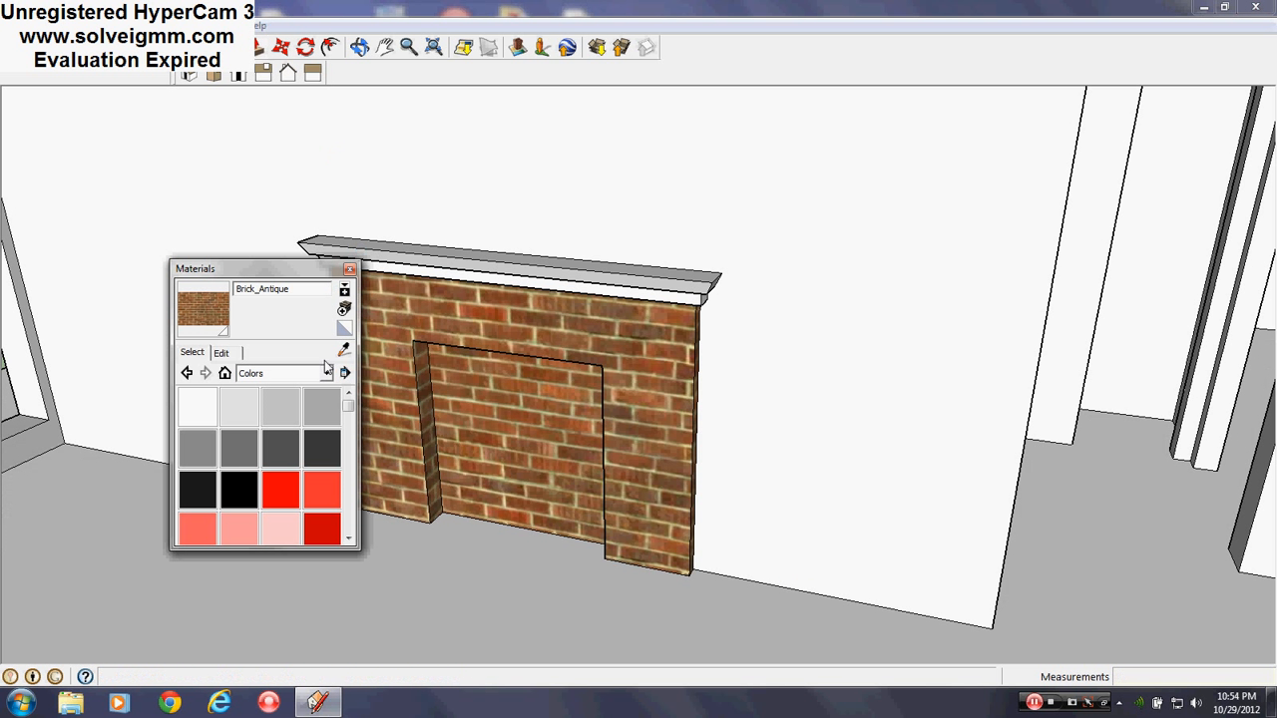
left_click(326, 375)
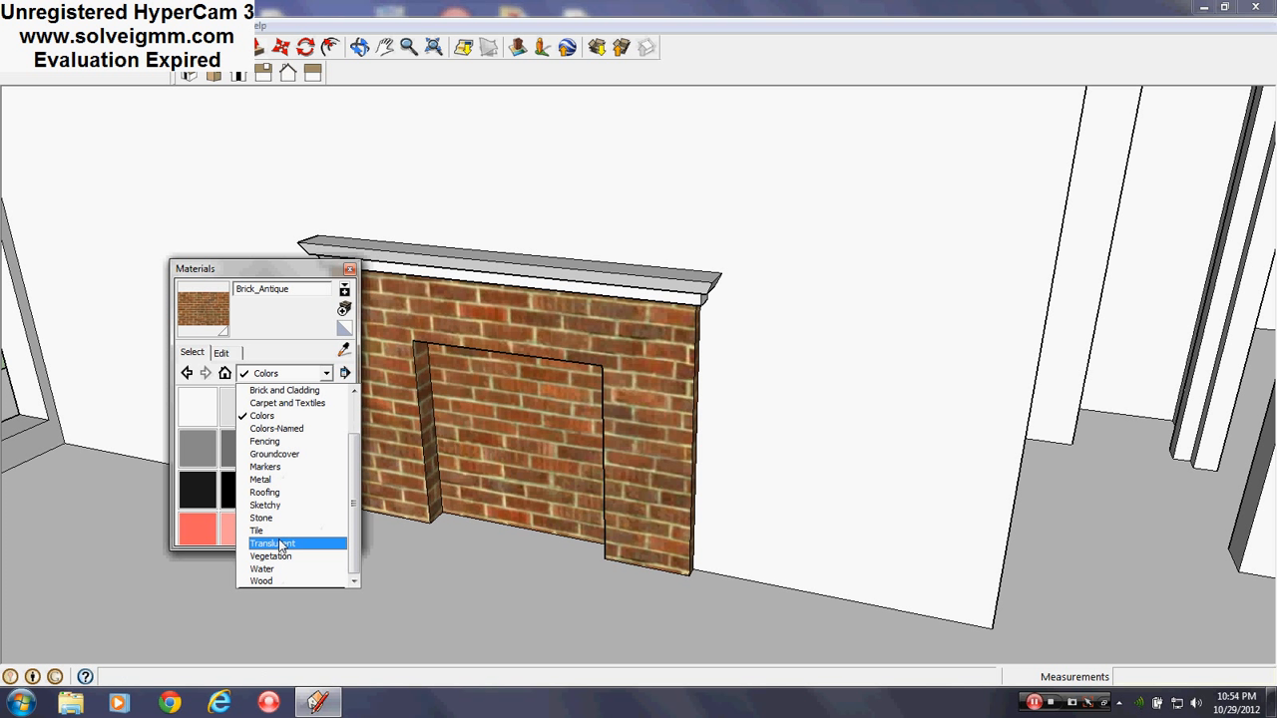
left_click(278, 520)
left_click(226, 451)
left_click(514, 468)
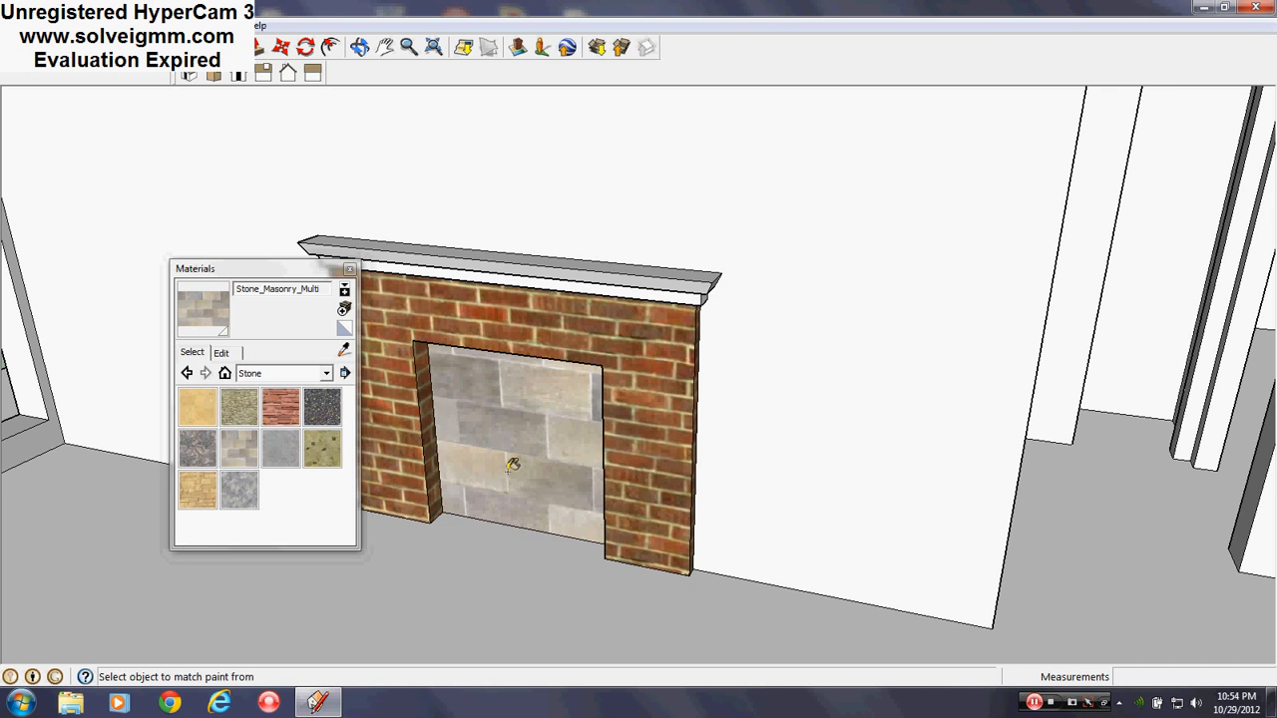
middle_click_drag(514, 469, 630, 446)
scroll(627, 441, "down", 4)
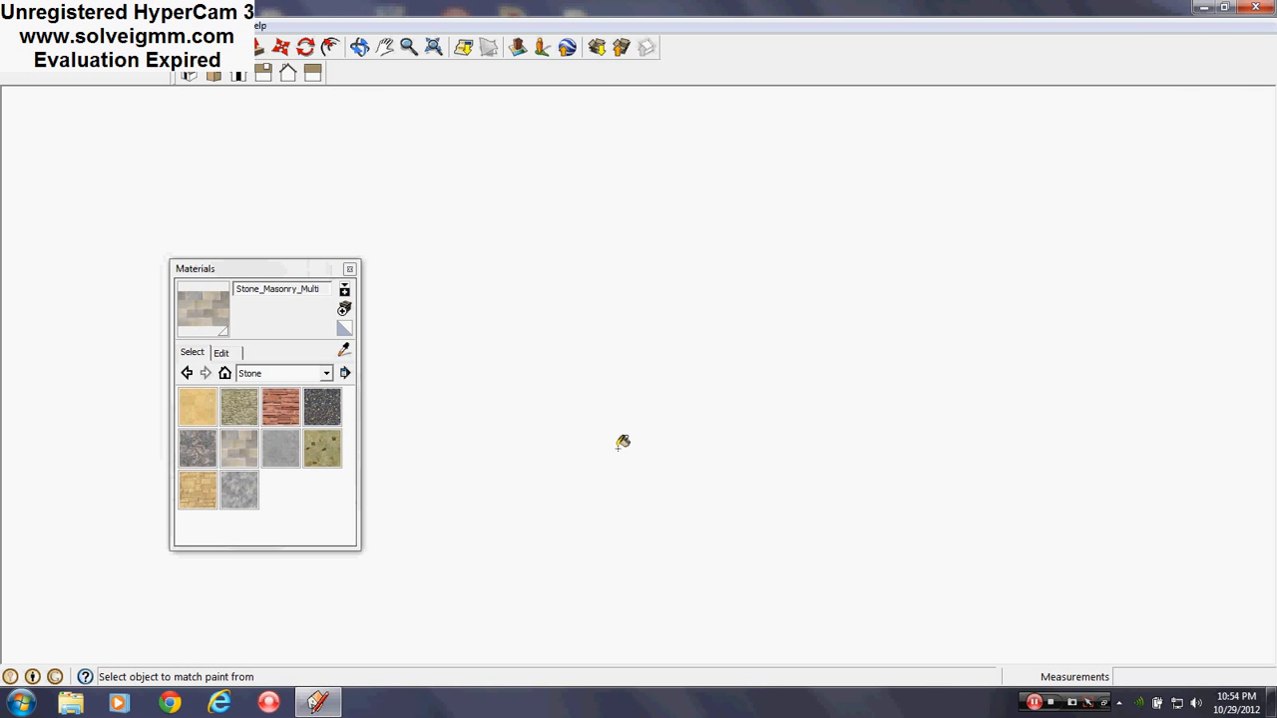
scroll(625, 455, "up", 3)
middle_click_drag(627, 453, 712, 441)
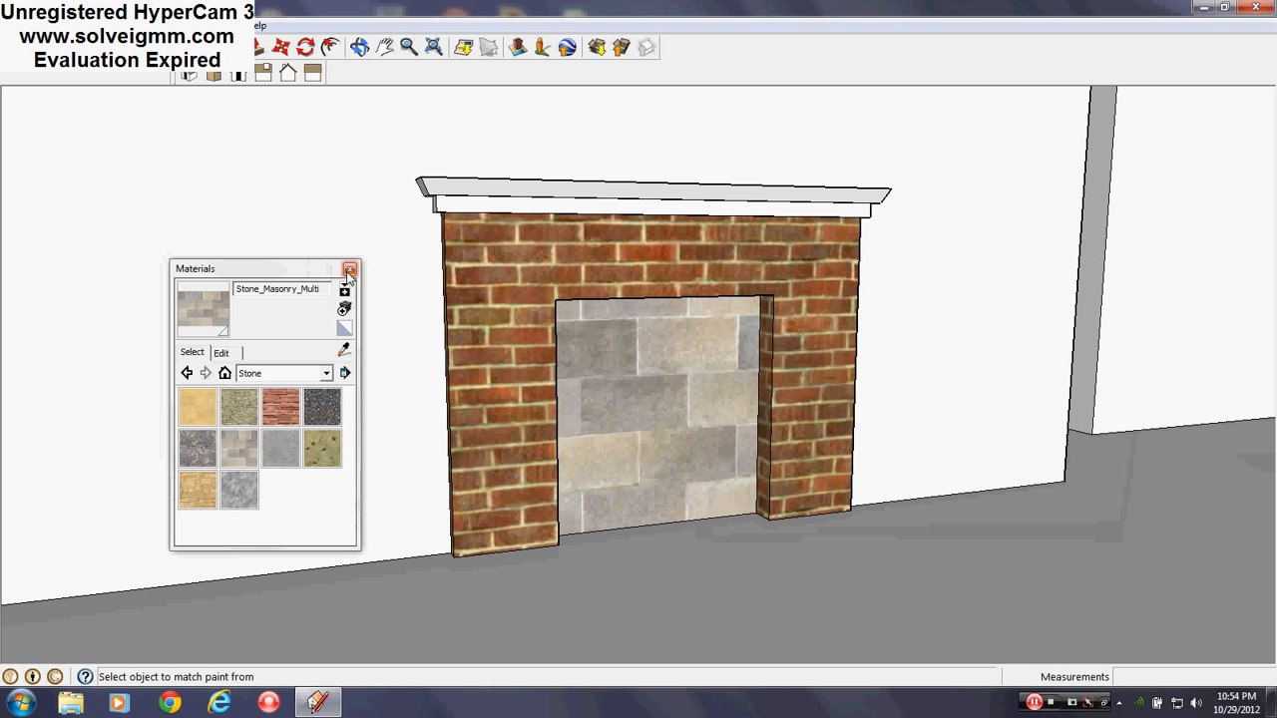
left_click(349, 270)
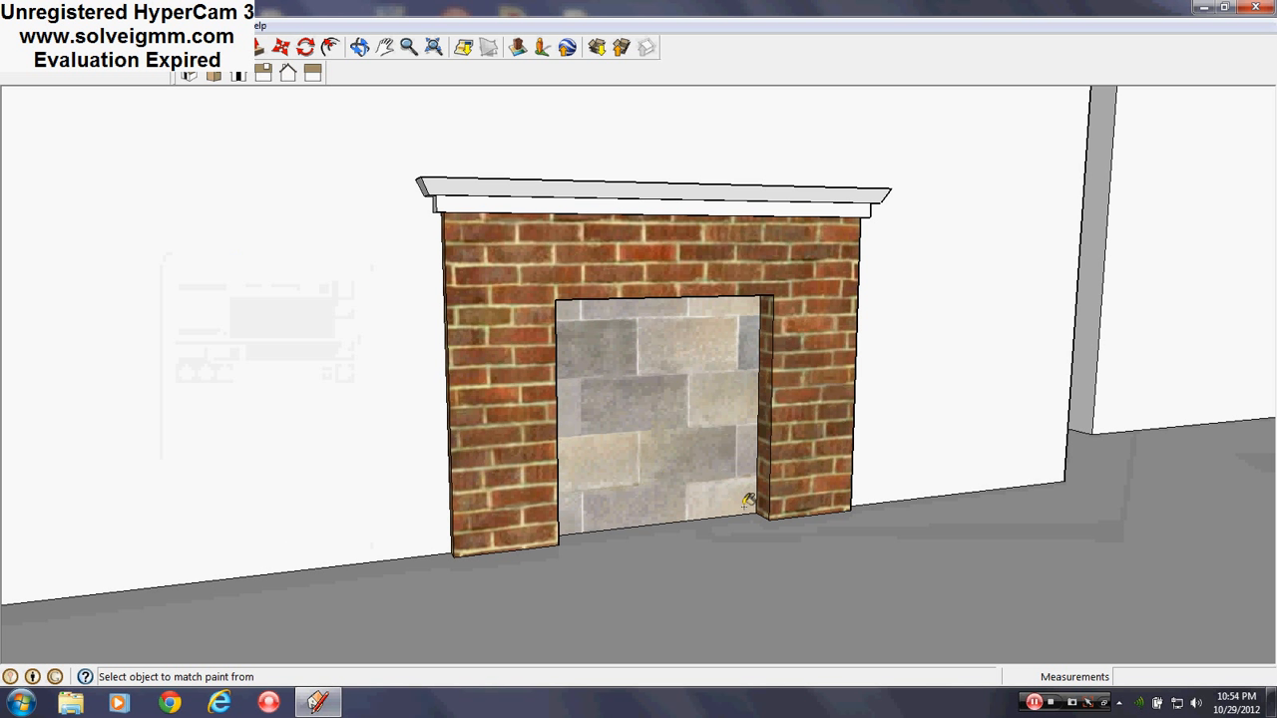
Step: Mark 4" from one lower corner of the stone back and draw a 2'9" vertical line up from that point
key("l")
middle_click_drag(399, 303, 339, 402)
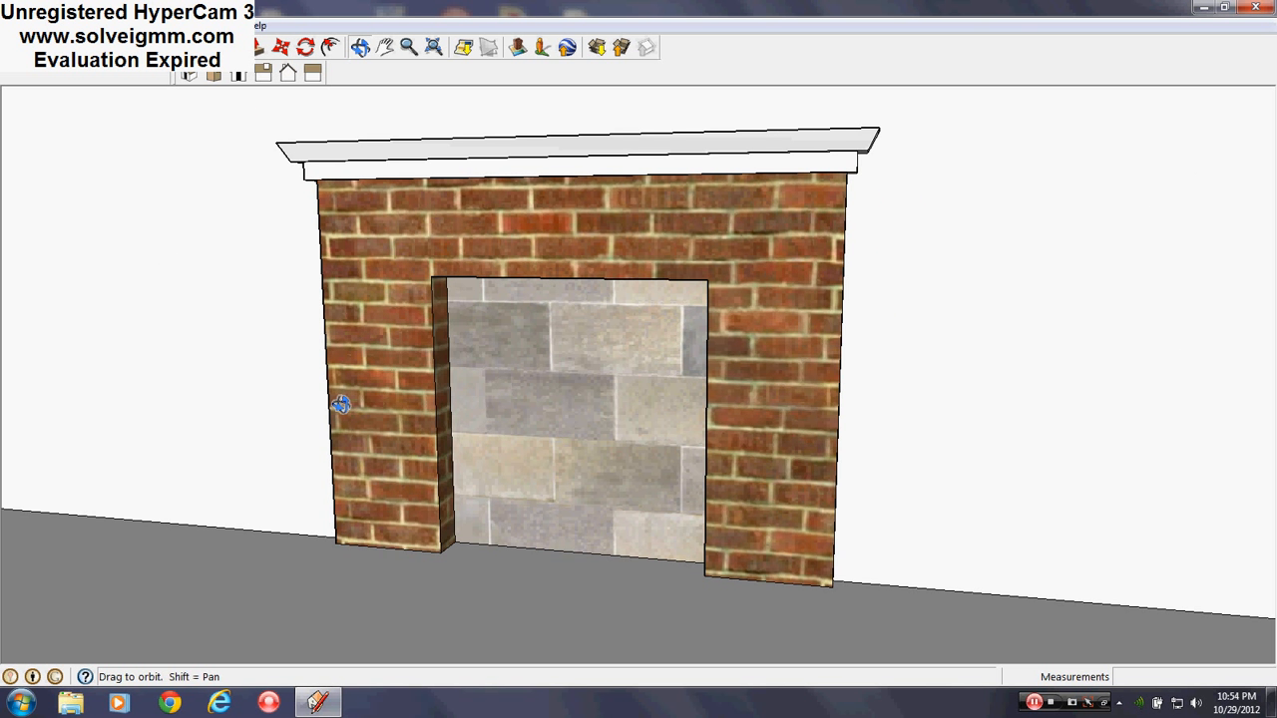
left_click(454, 539)
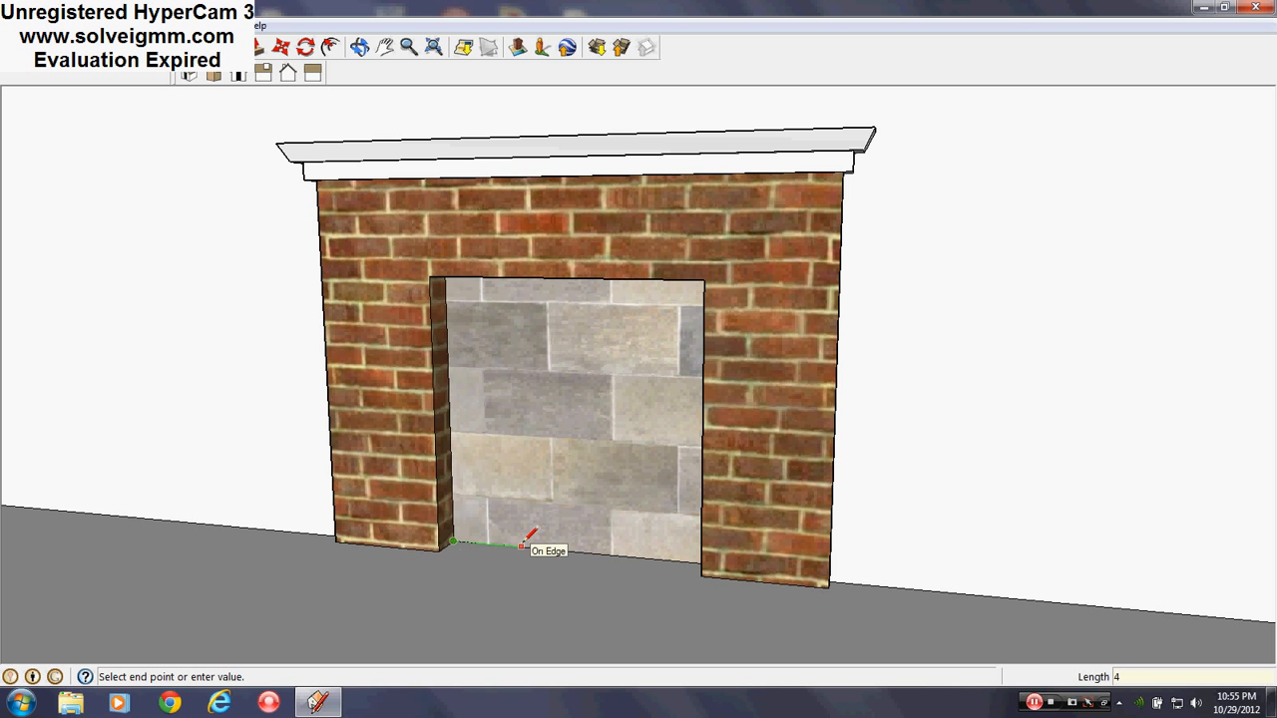
key("Escape")
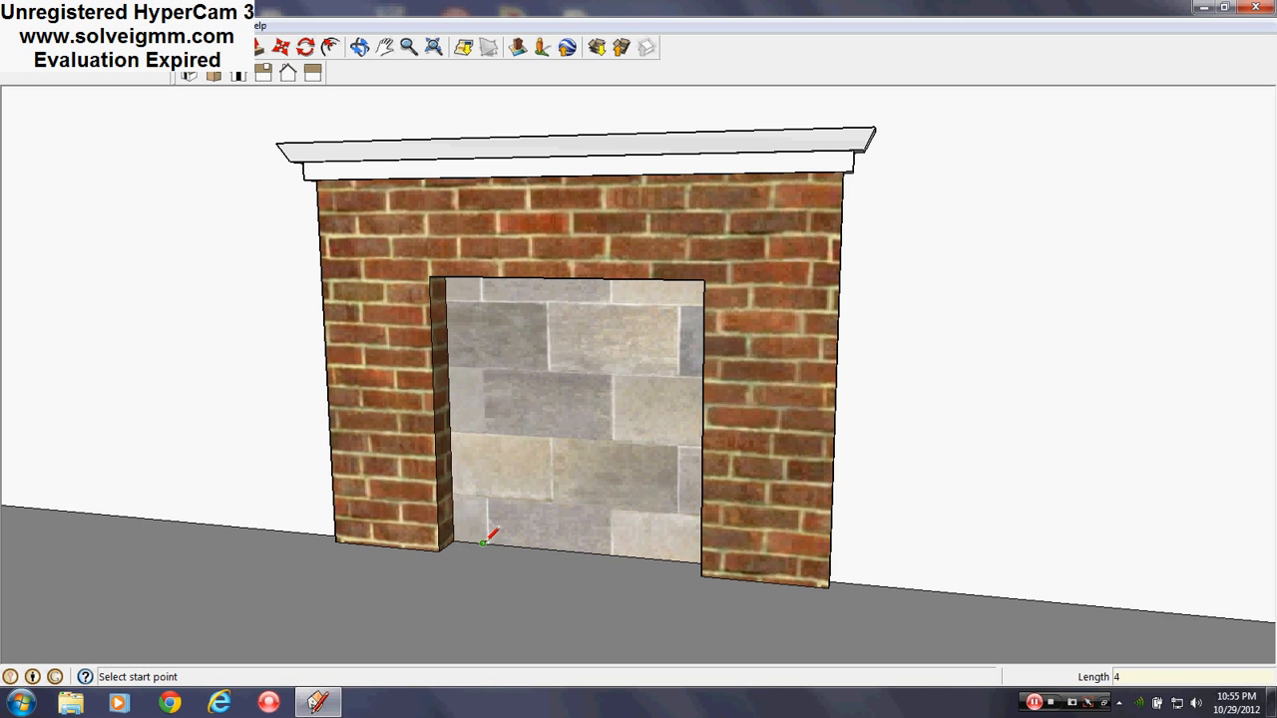
left_click(483, 543)
middle_click_drag(499, 351, 516, 284)
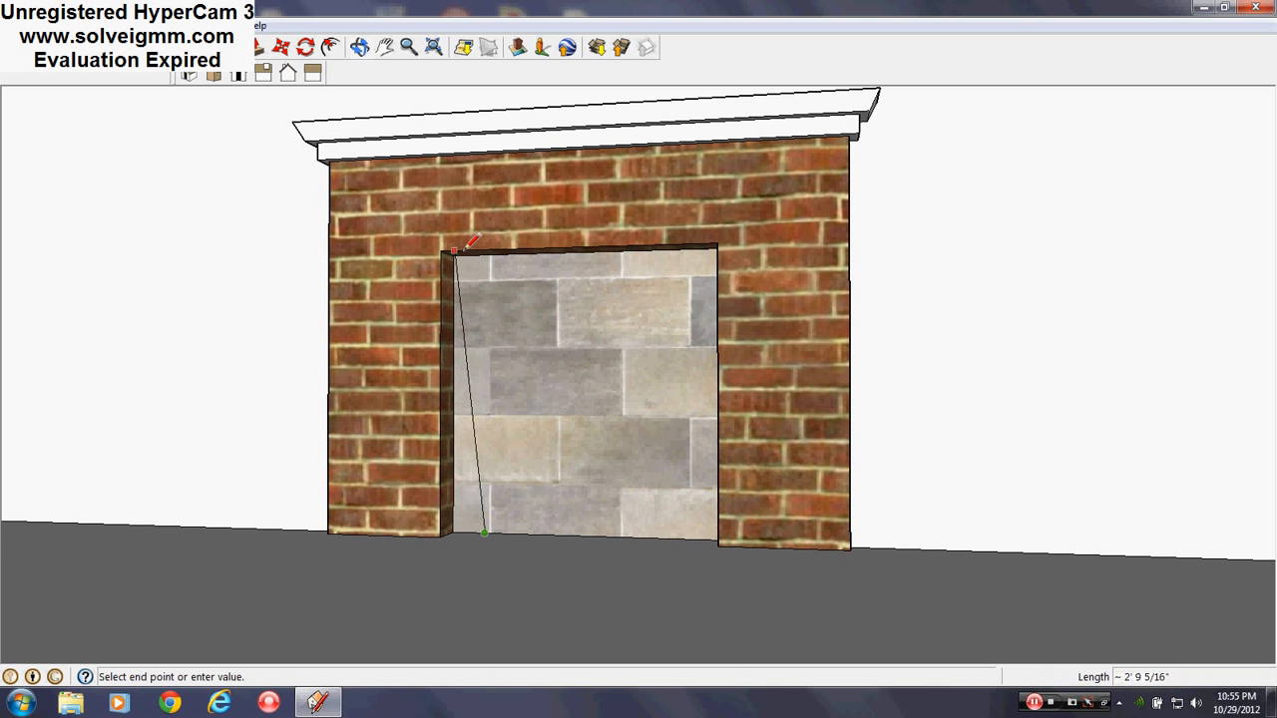
key("Escape")
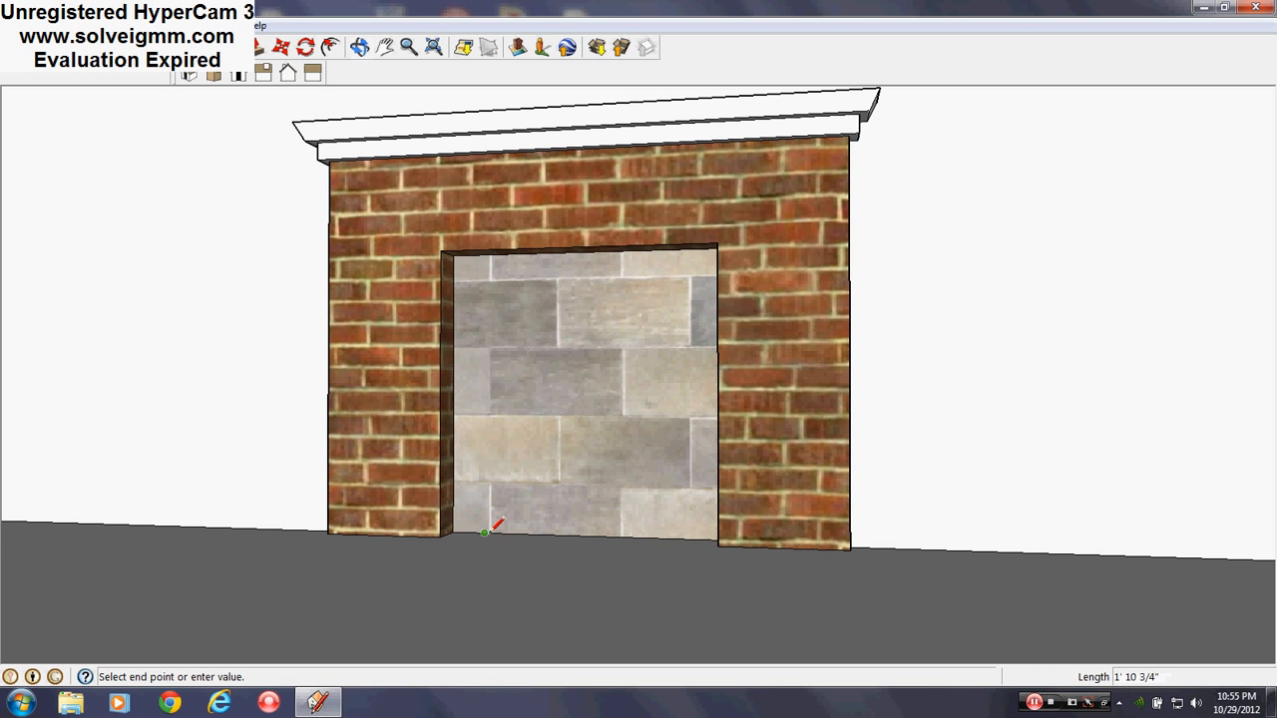
left_click(484, 534)
left_click(485, 256)
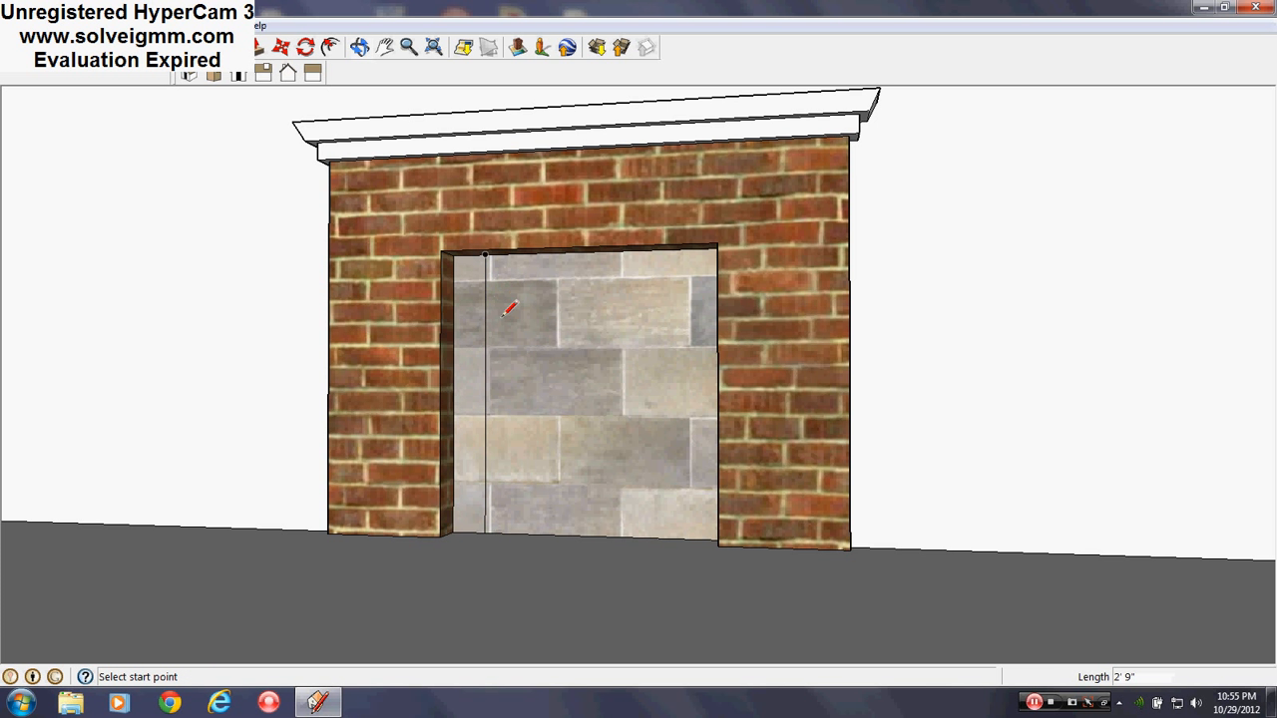
Step: Mark 4" from the opposite lower corner of the stone back and draw a matching 2'9" vertical line
middle_click_drag(509, 309, 733, 509)
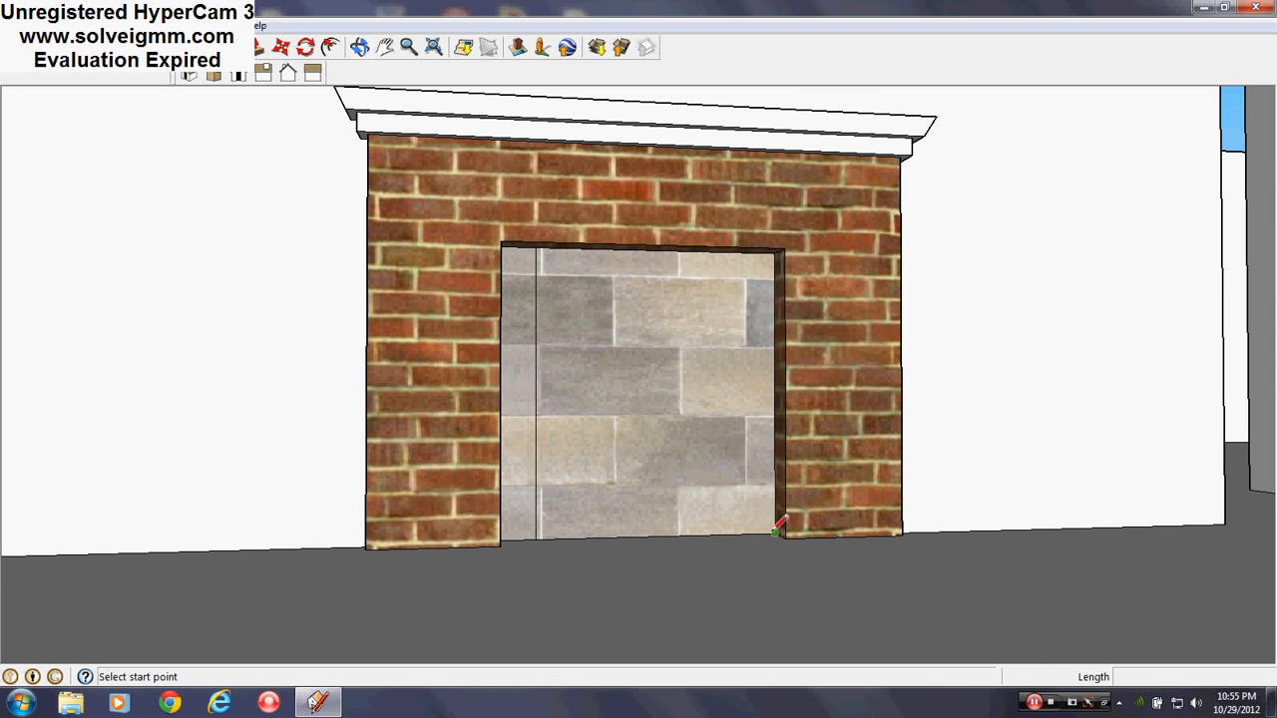
left_click(775, 534)
left_click(740, 531)
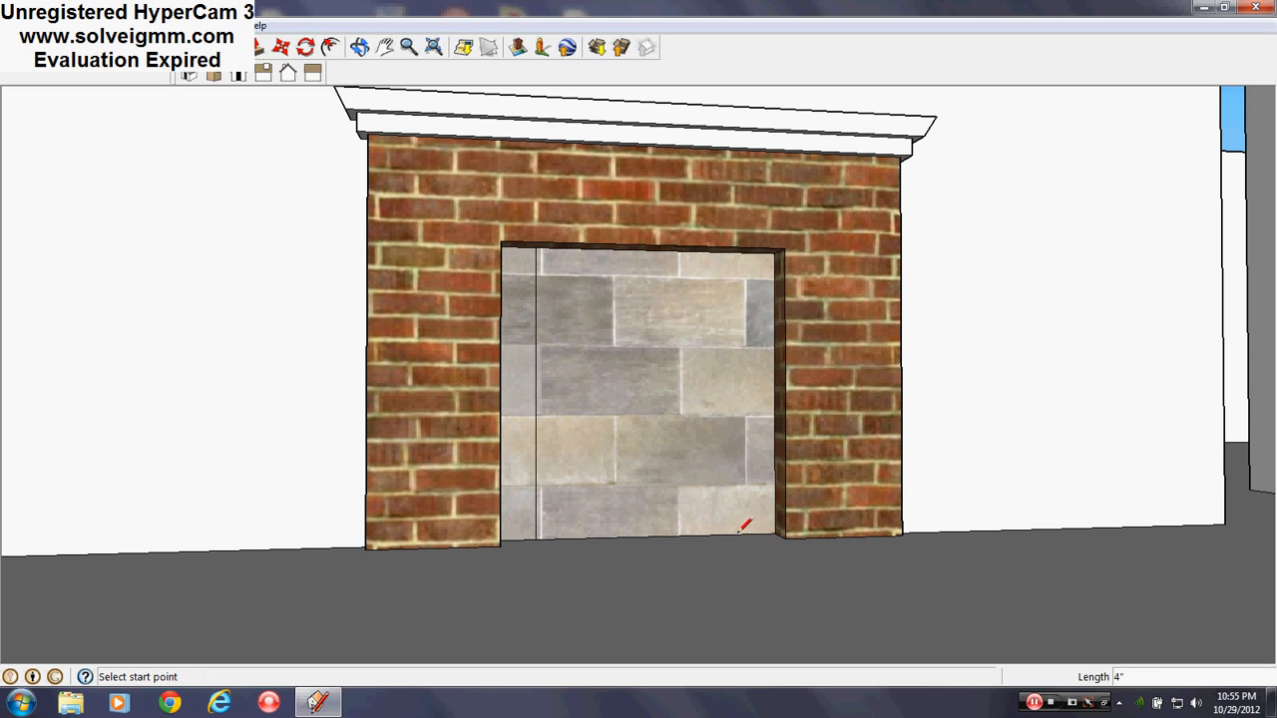
left_click(741, 534)
left_click(740, 253)
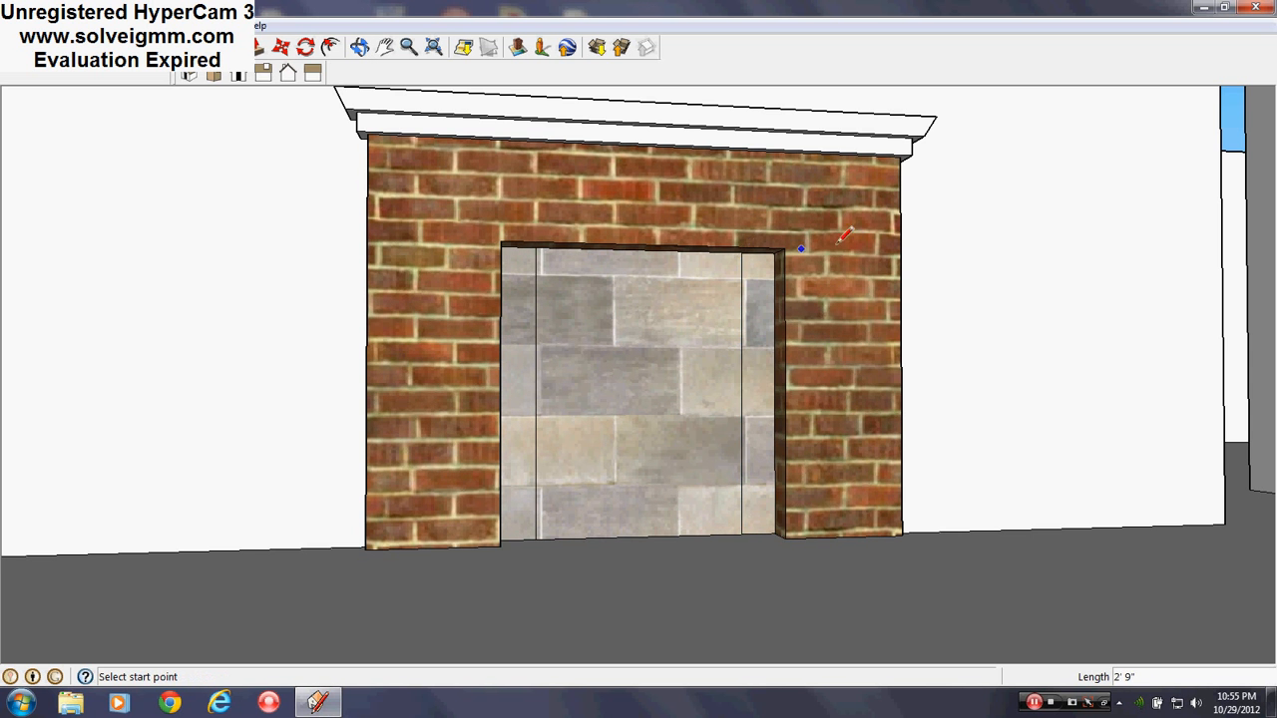
Step: Move the stone panel between the two vertical lines 1'6" back along the red axis to form angled firebox sides
middle_click_drag(836, 243, 714, 448)
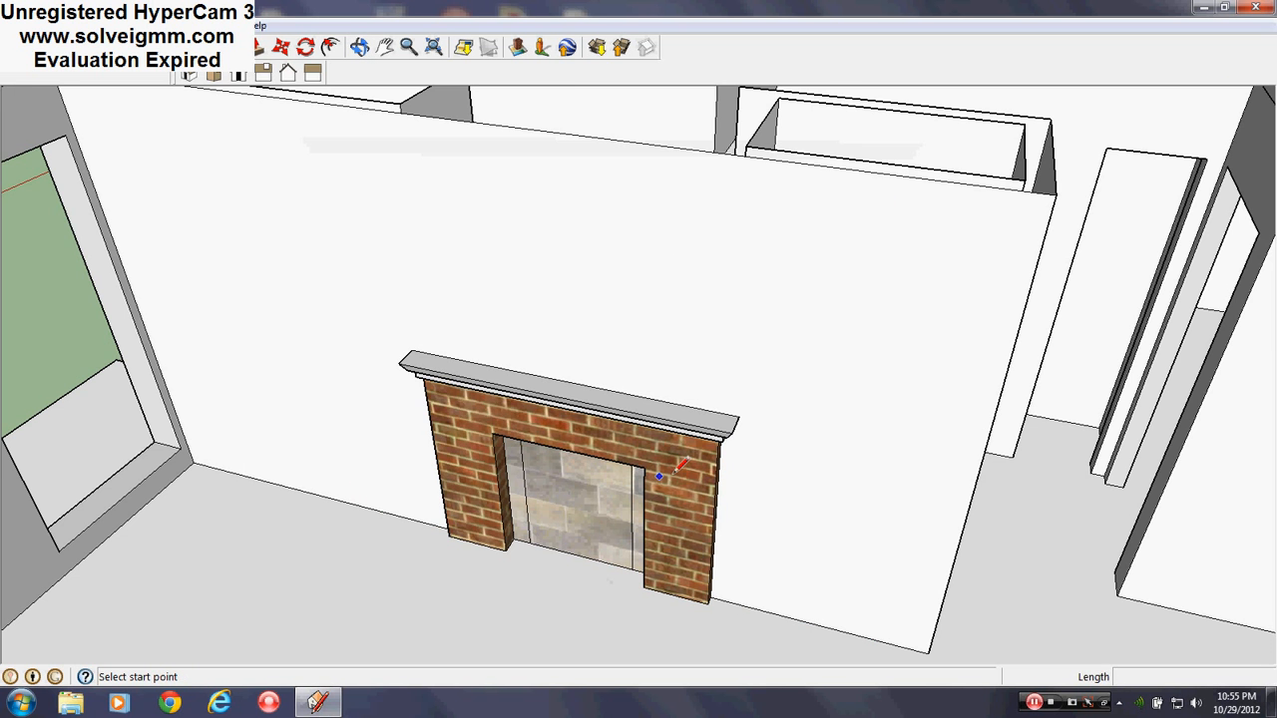
left_click(282, 48)
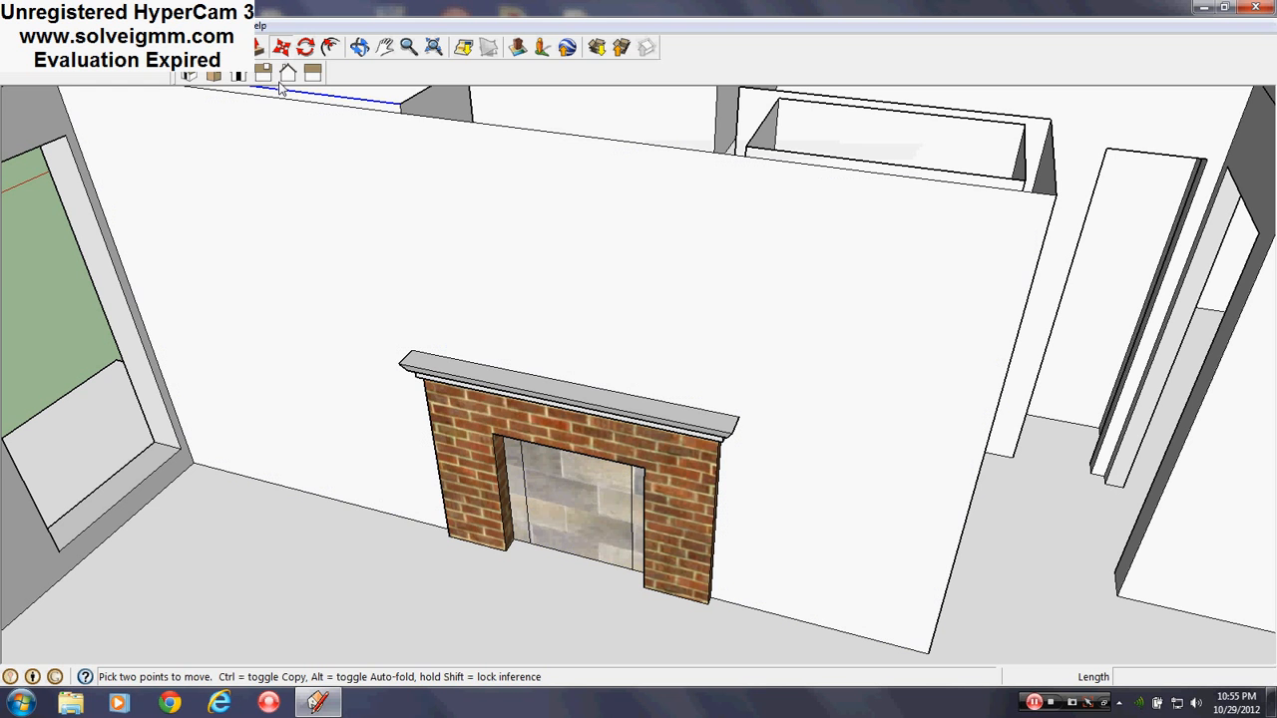
left_click(555, 521)
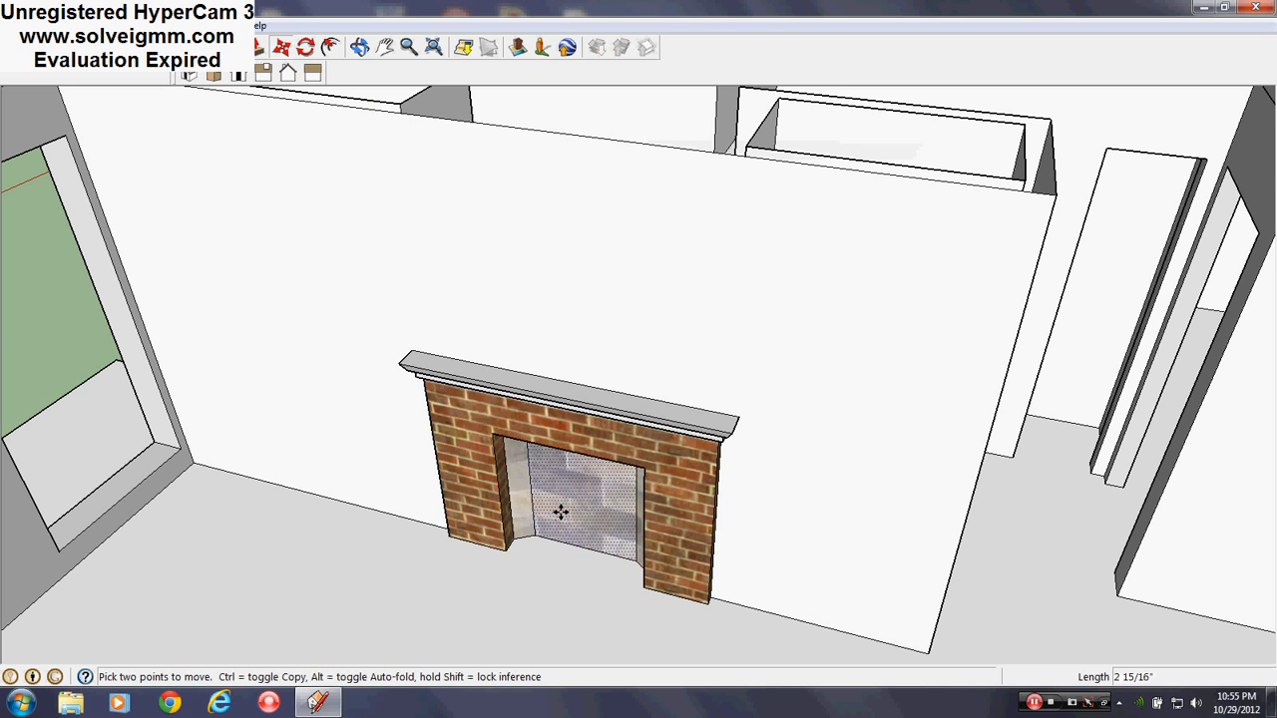
middle_click_drag(576, 484, 618, 608)
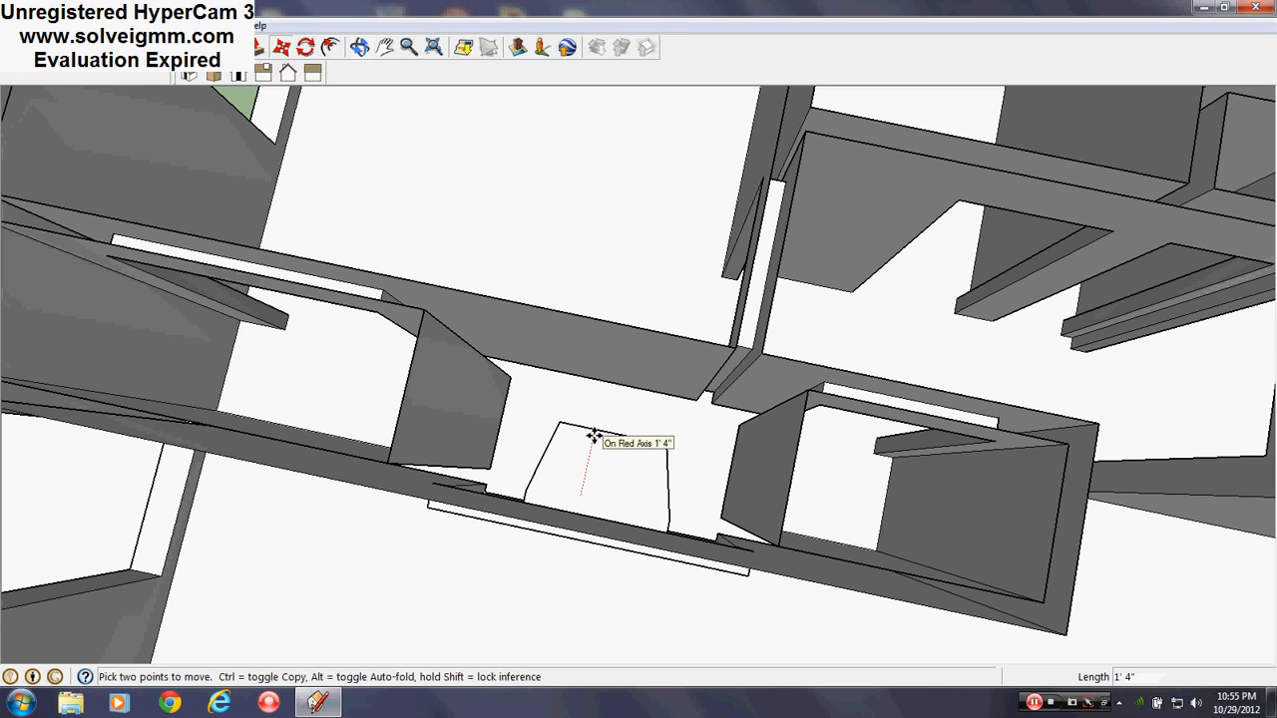
left_click(587, 435)
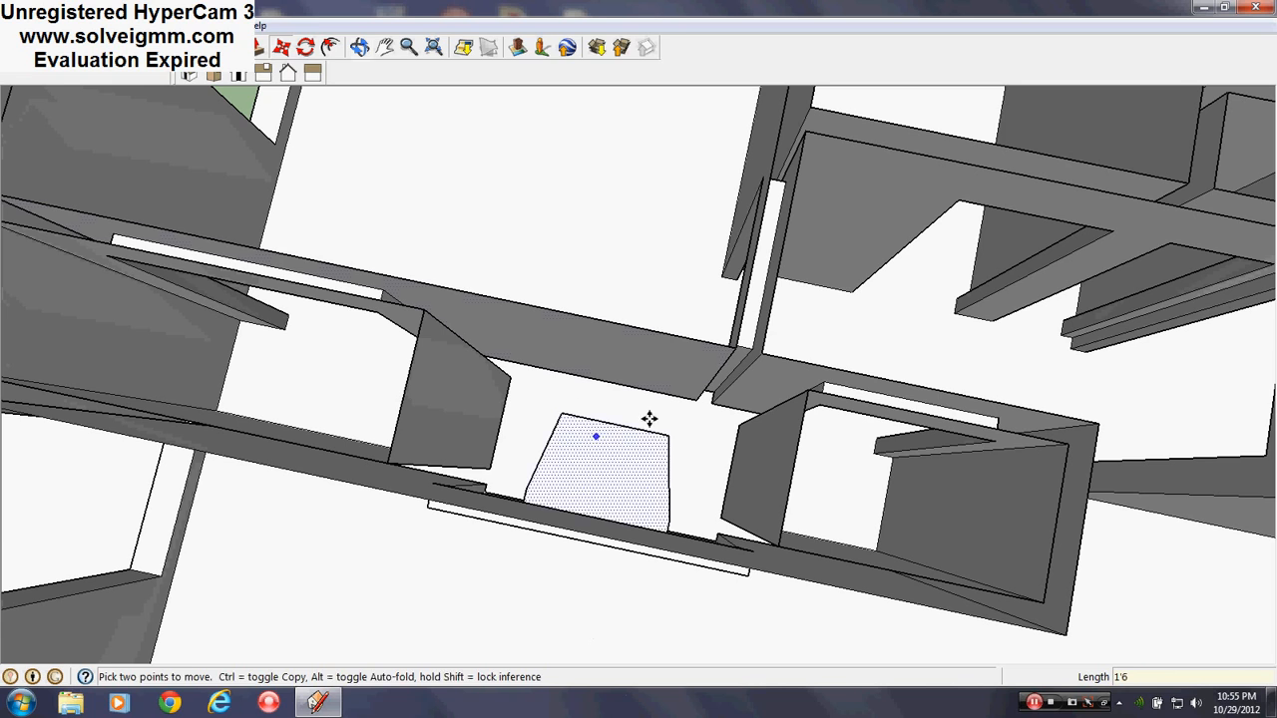
Step: Examine the deepened firebox from above, from across the room and close up at its opening
mouse_move(650, 419)
middle_mouse_down()
mouse_move(348, 428)
mouse_move(566, 444)
mouse_move(638, 485)
middle_mouse_up()
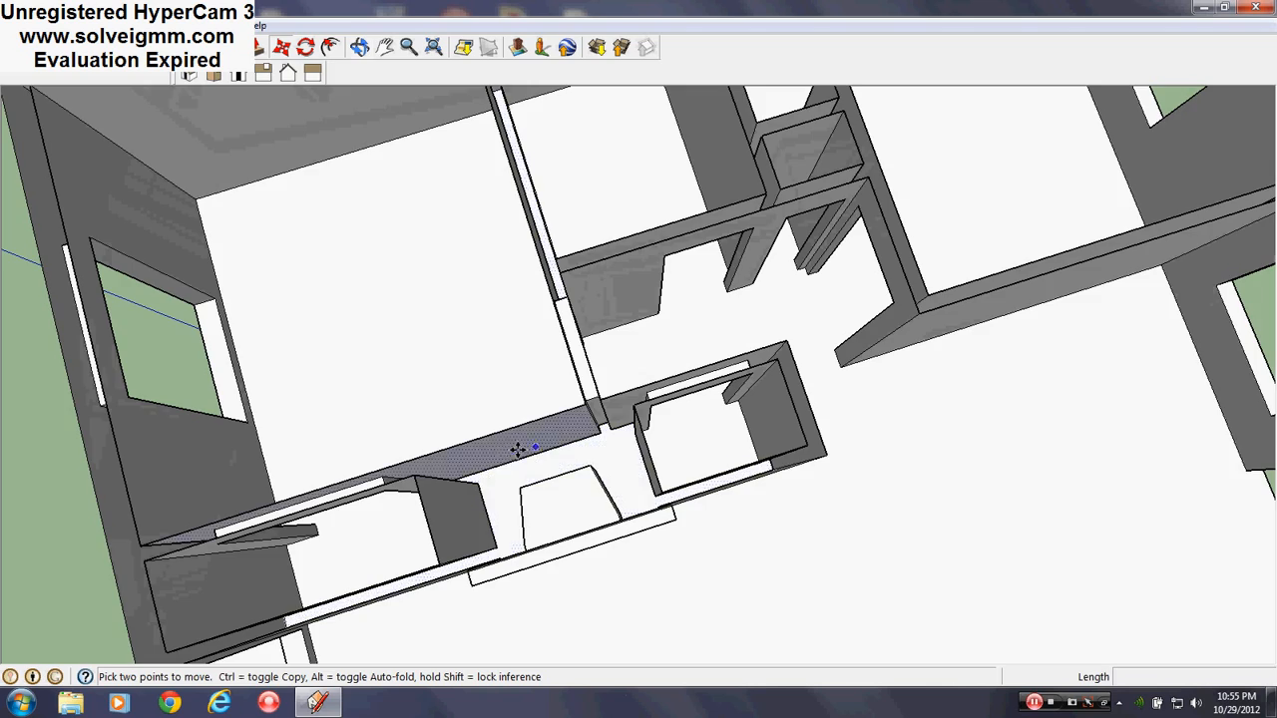
scroll(915, 476, "down", 5)
scroll(764, 458, "up", 5)
middle_click_drag(621, 542, 679, 532)
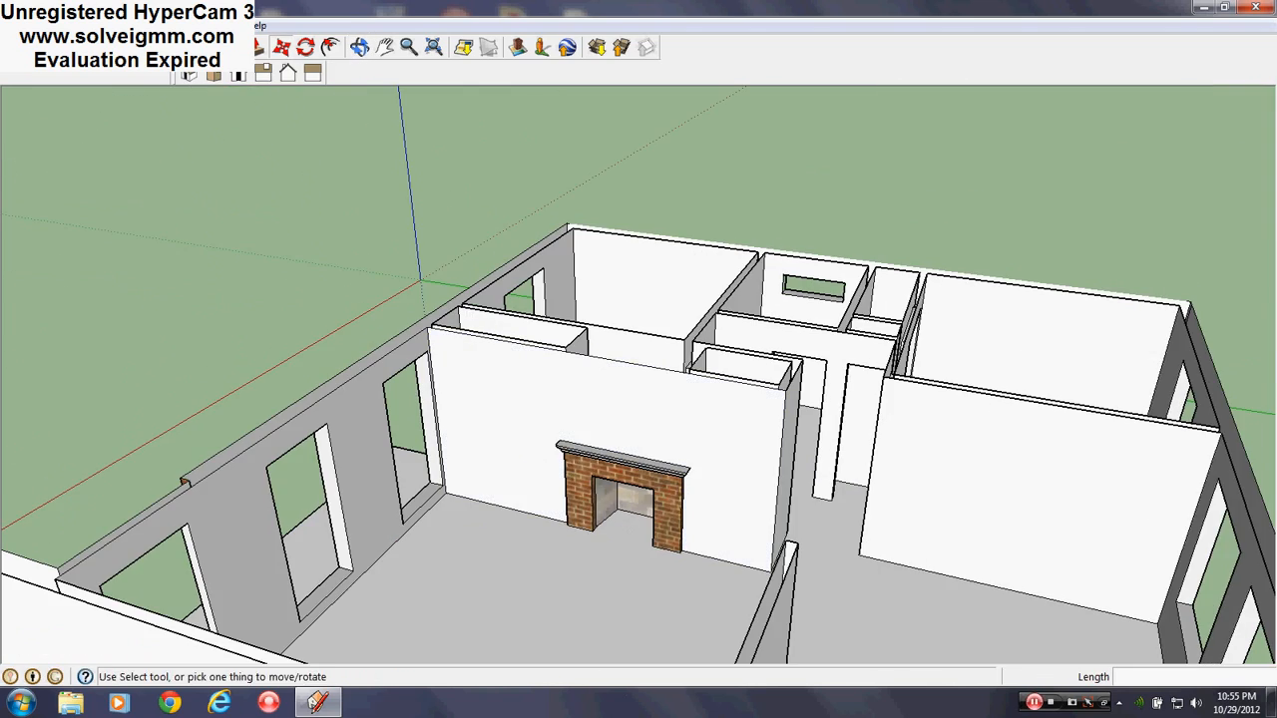
left_click(48, 47)
scroll(618, 504, "up", 8)
middle_click_drag(744, 553, 769, 345)
scroll(767, 342, "down", 1)
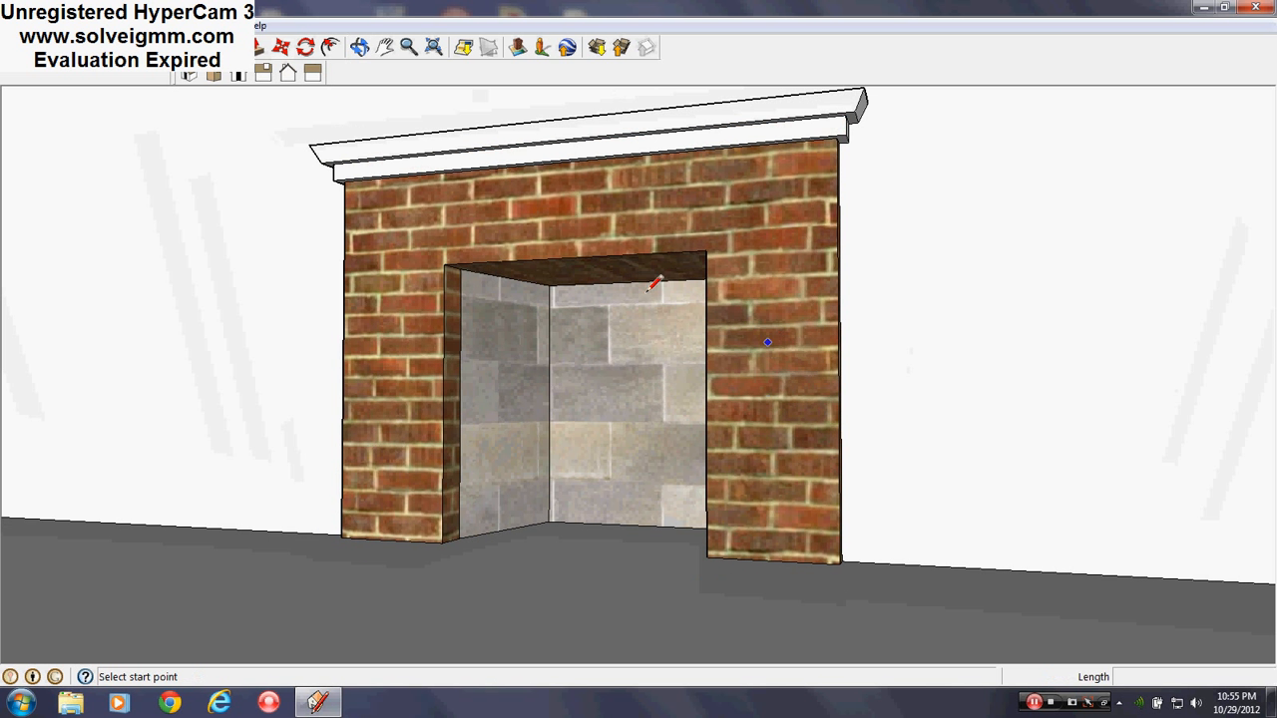
Step: Push the underside of the firebox opening's top up 4"
key("p")
left_click(553, 274)
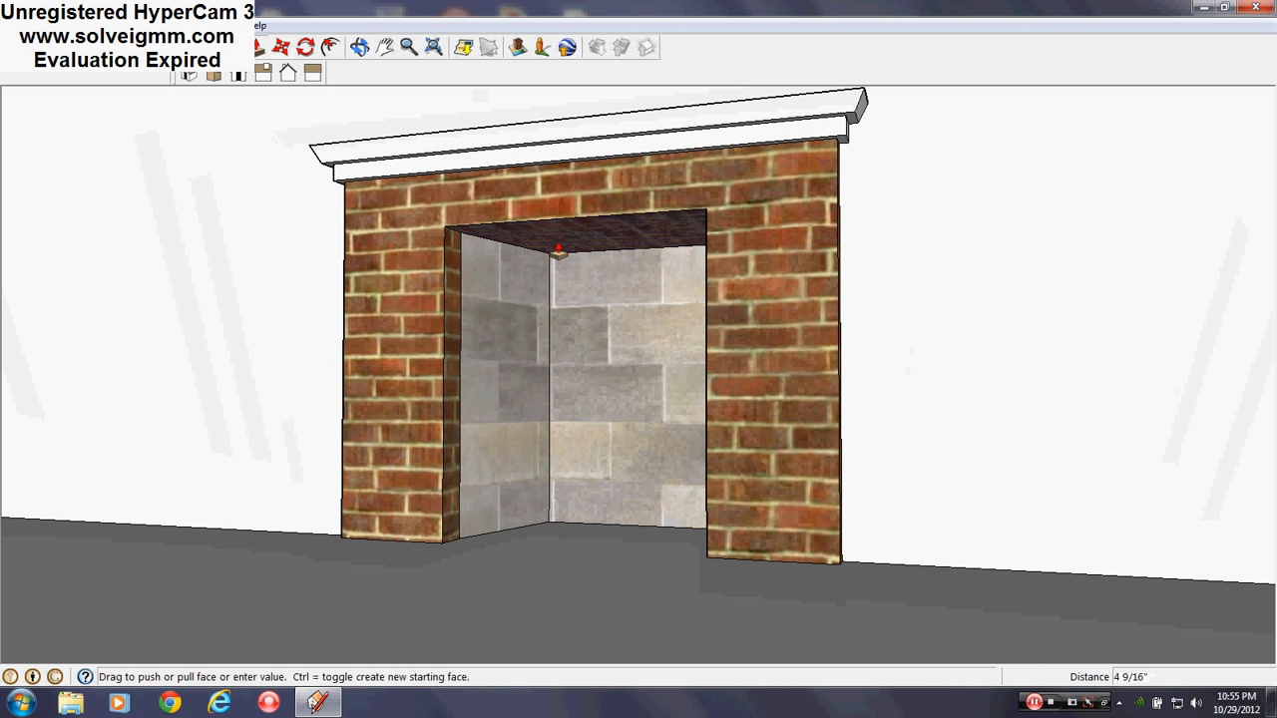
left_click(558, 252)
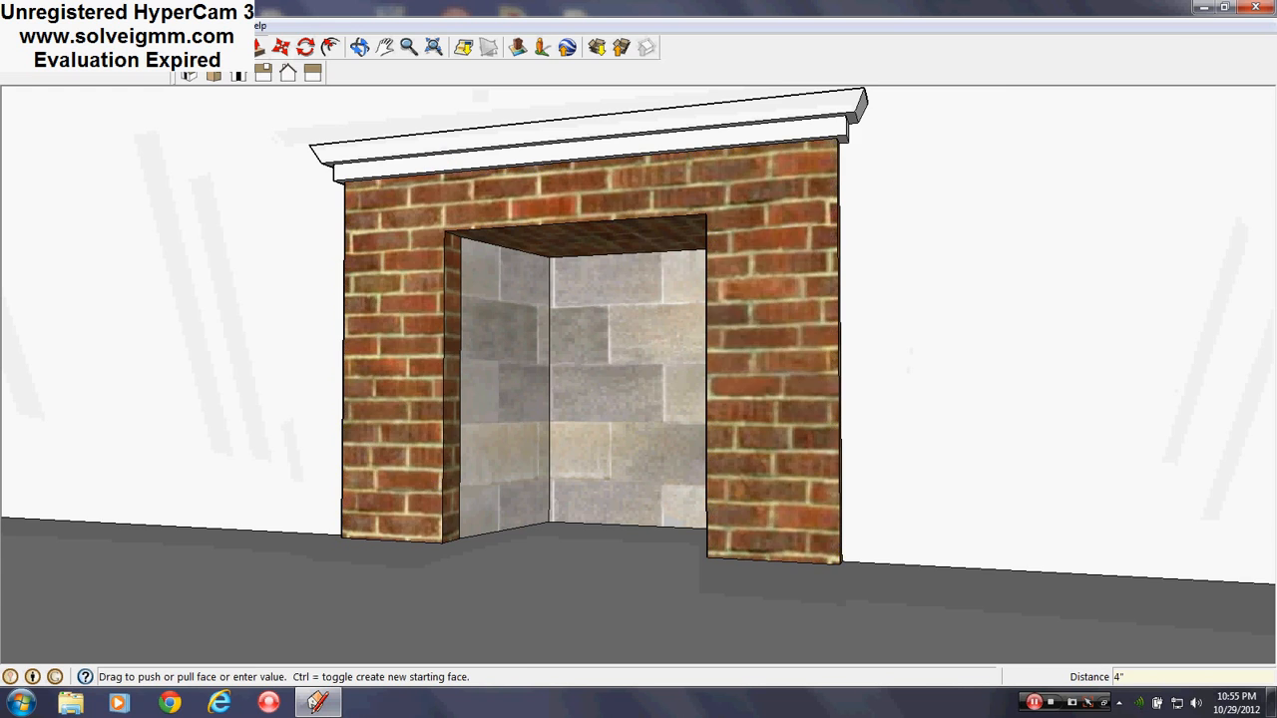
Step: Draw a 2'8" line across the firebox ceiling to separate the brick strip behind the front face from the rest
key("l")
scroll(500, 267, "up", 2)
scroll(500, 267, "up", 1)
middle_click_drag(500, 268, 813, 227)
left_click(448, 199)
left_click(978, 224)
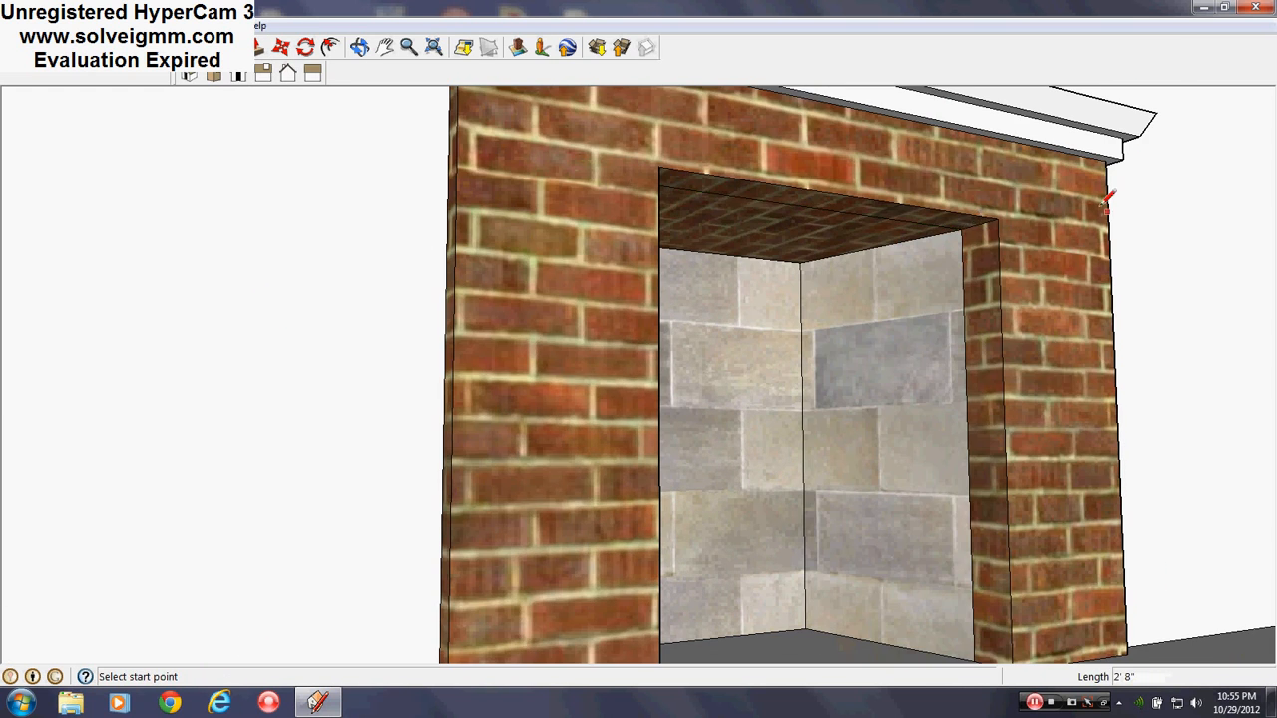
Step: Paint the firebox ceiling behind the front brick strip with Color_006
middle_click_drag(978, 223, 336, 77)
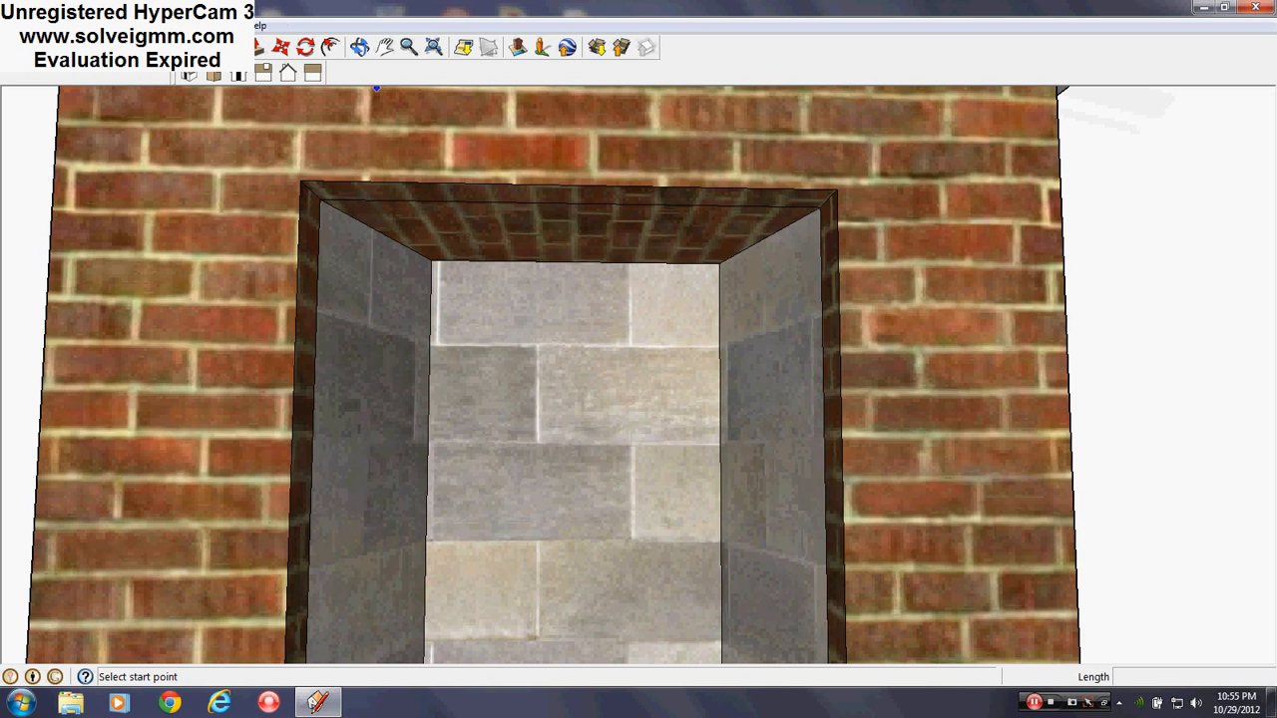
key("b")
left_click(326, 374)
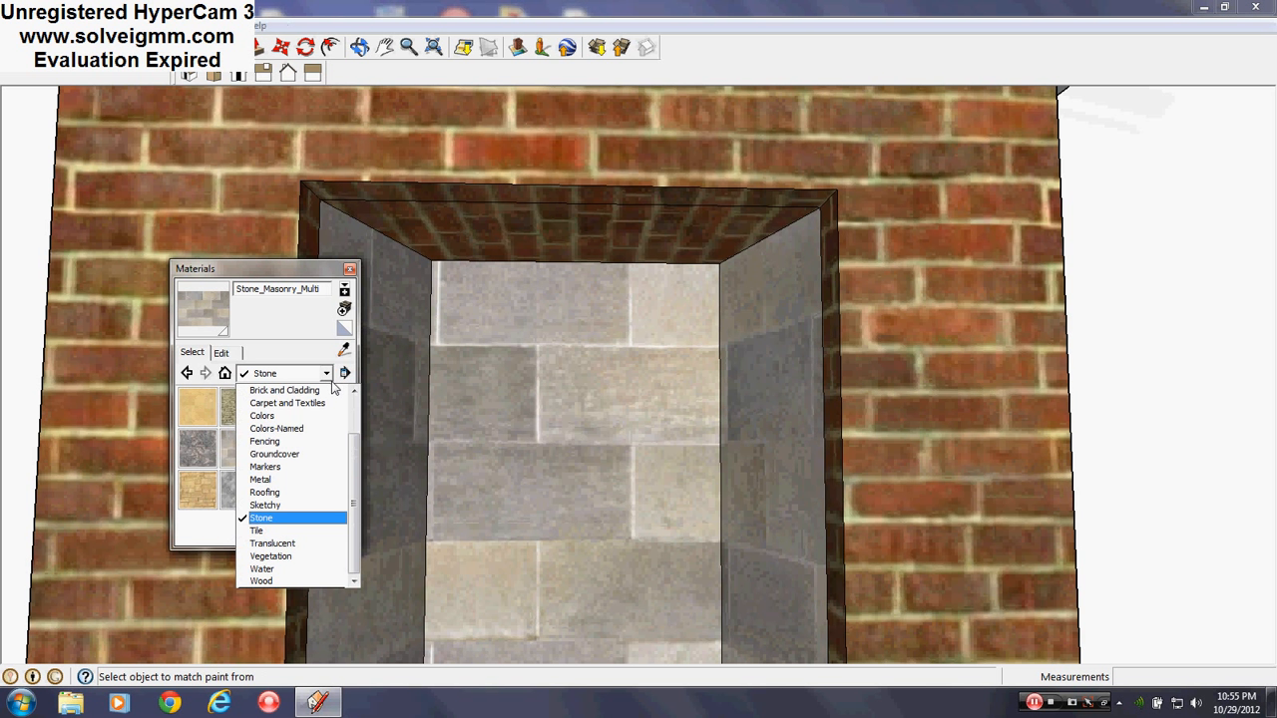
left_click(297, 419)
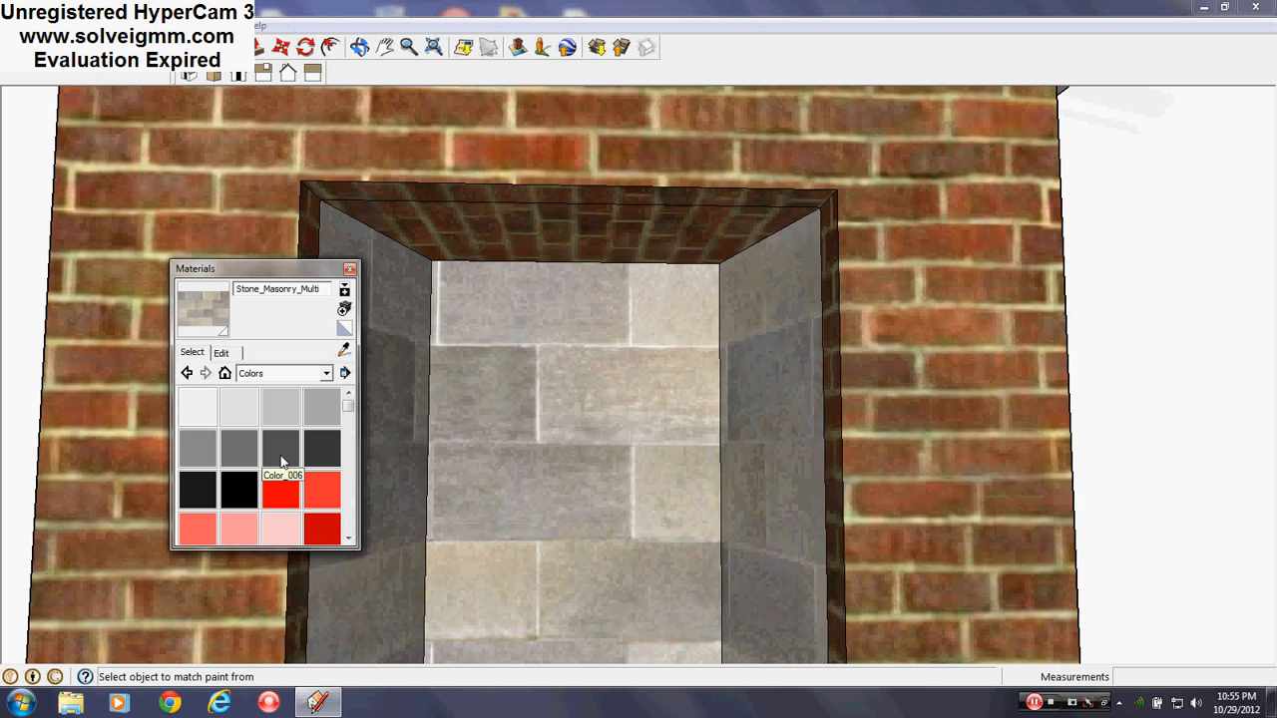
left_click(281, 451)
left_click(496, 251)
left_click(349, 270)
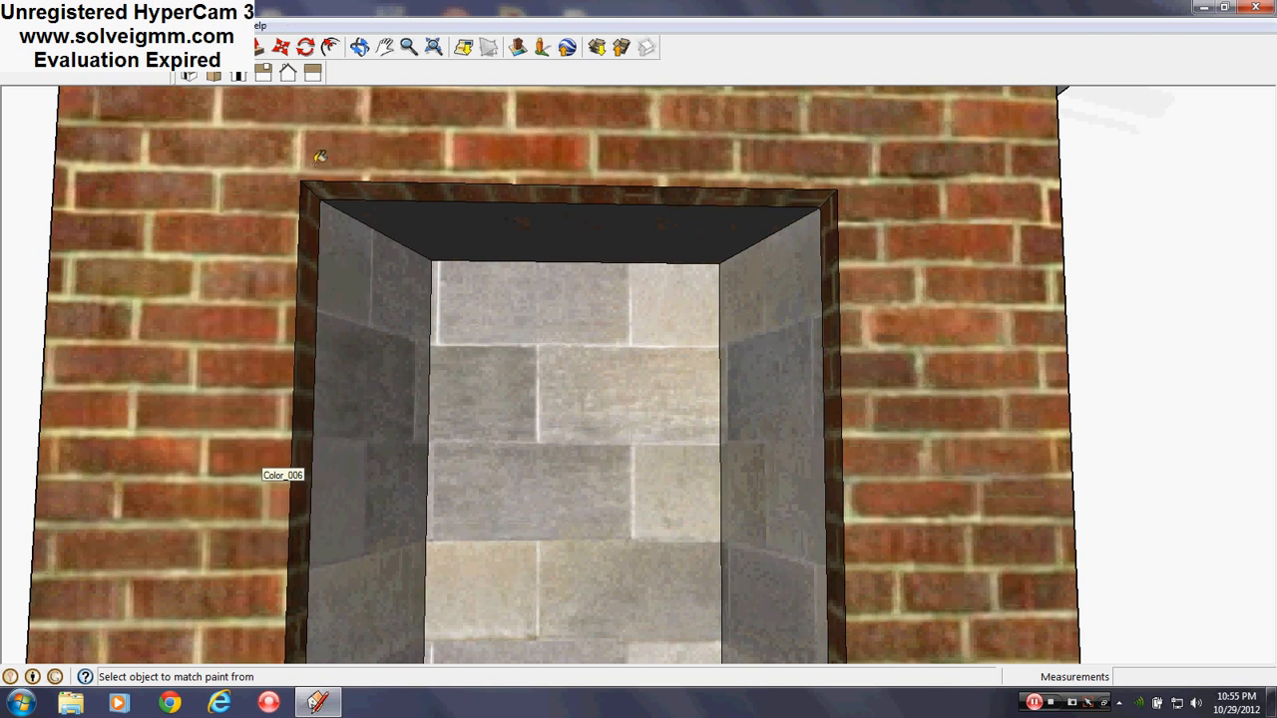
Step: Push the brick strip at the front of the firebox ceiling down 6"
key("p")
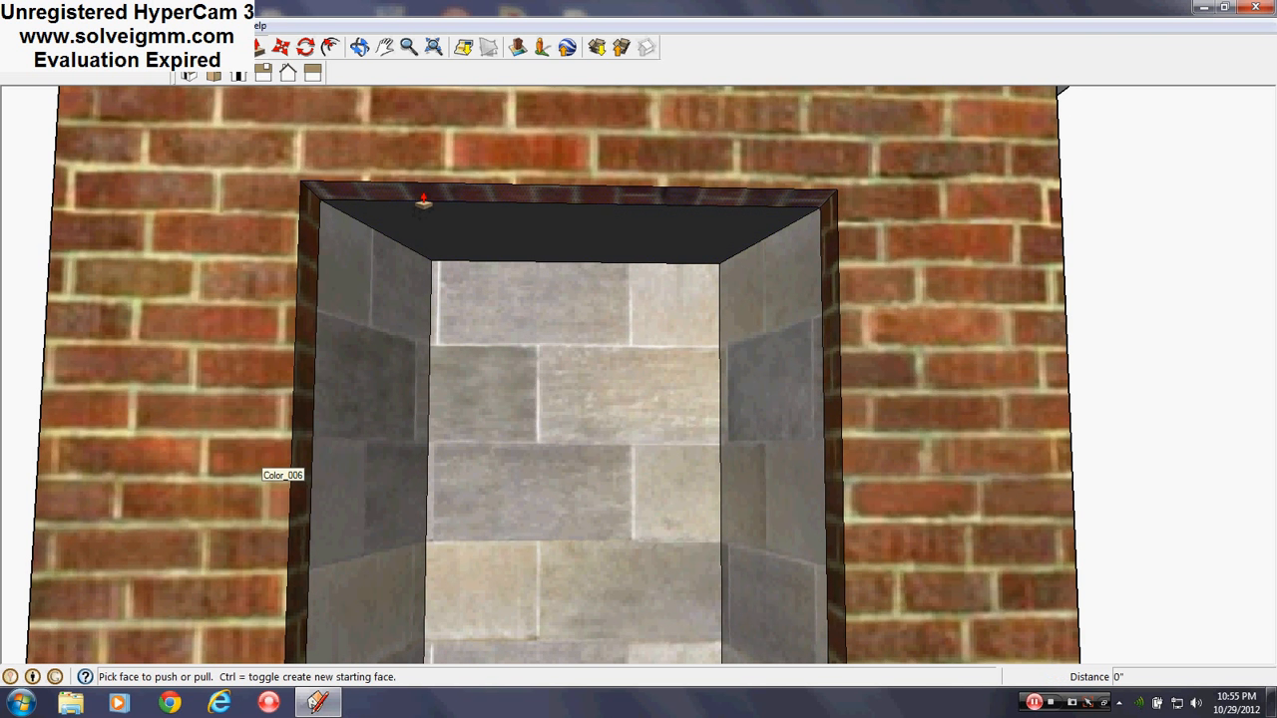
left_click_drag(423, 200, 389, 300)
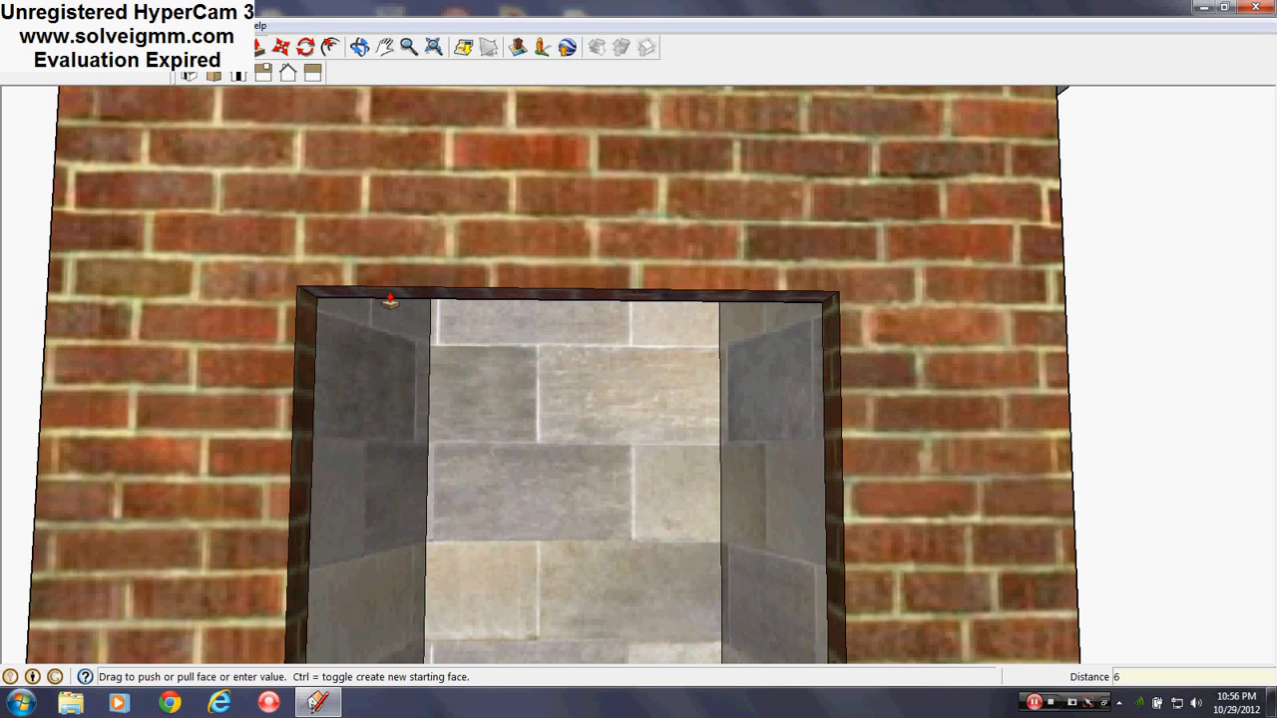
key("Return")
Step: Draw an arc with a 6" bulge on the brick front between the upper corners of the firebox opening
middle_click_drag(390, 301, 504, 429)
scroll(598, 409, "down", 6)
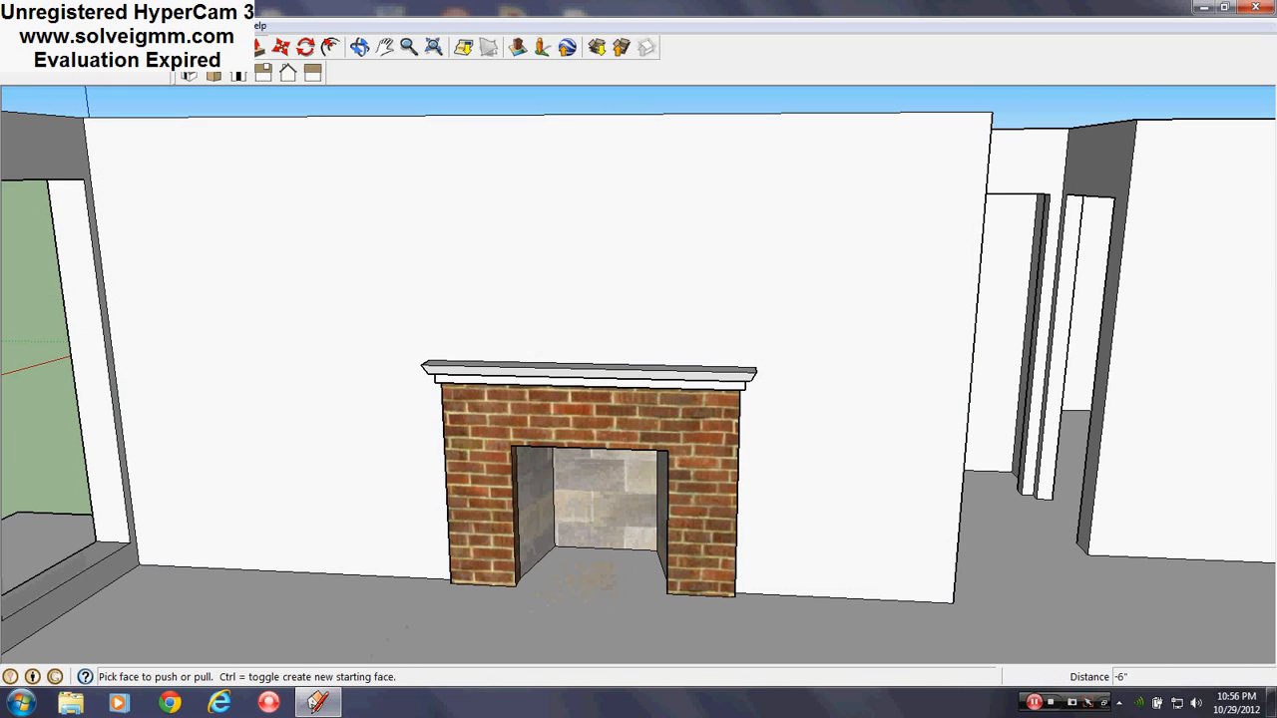
key("a")
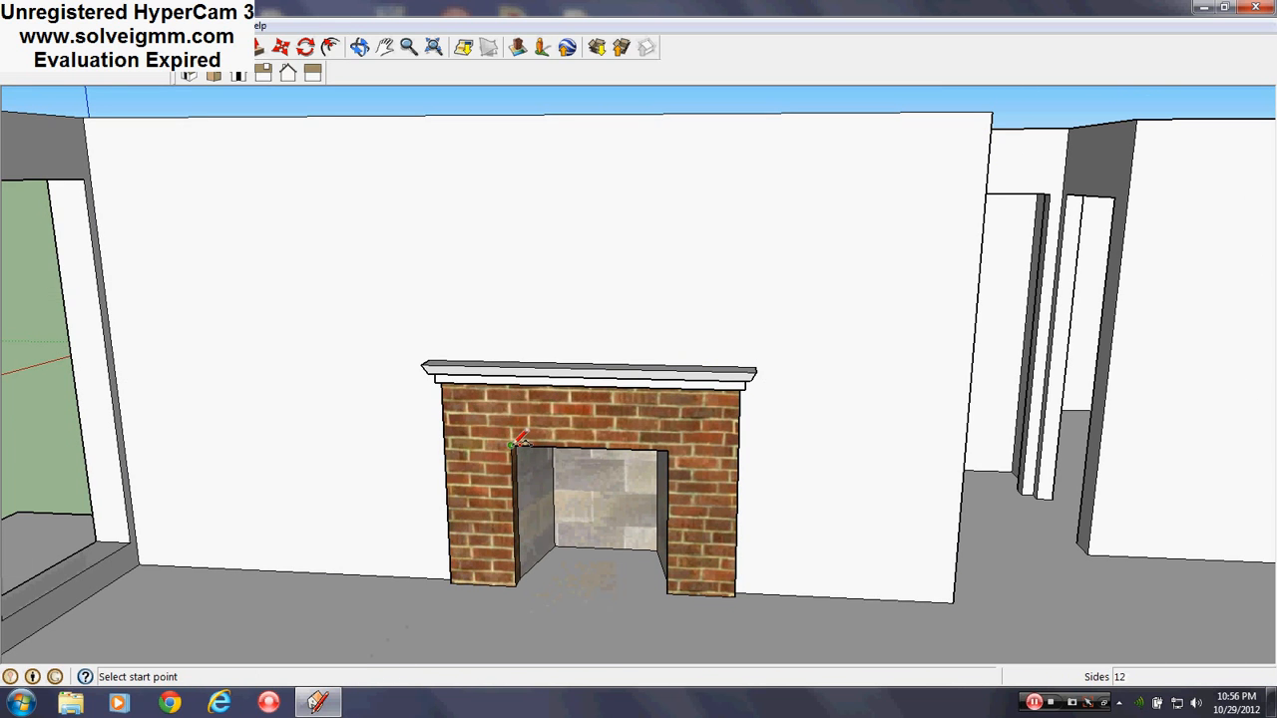
left_click(668, 450)
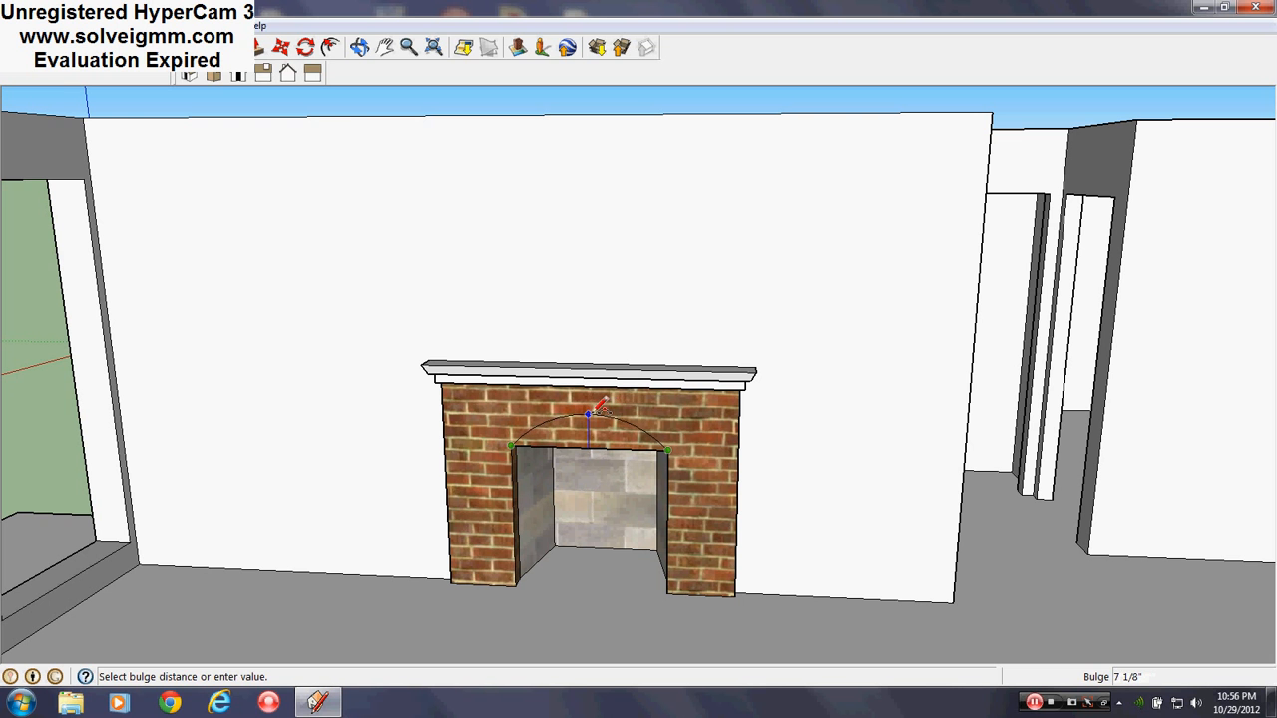
left_click(590, 412)
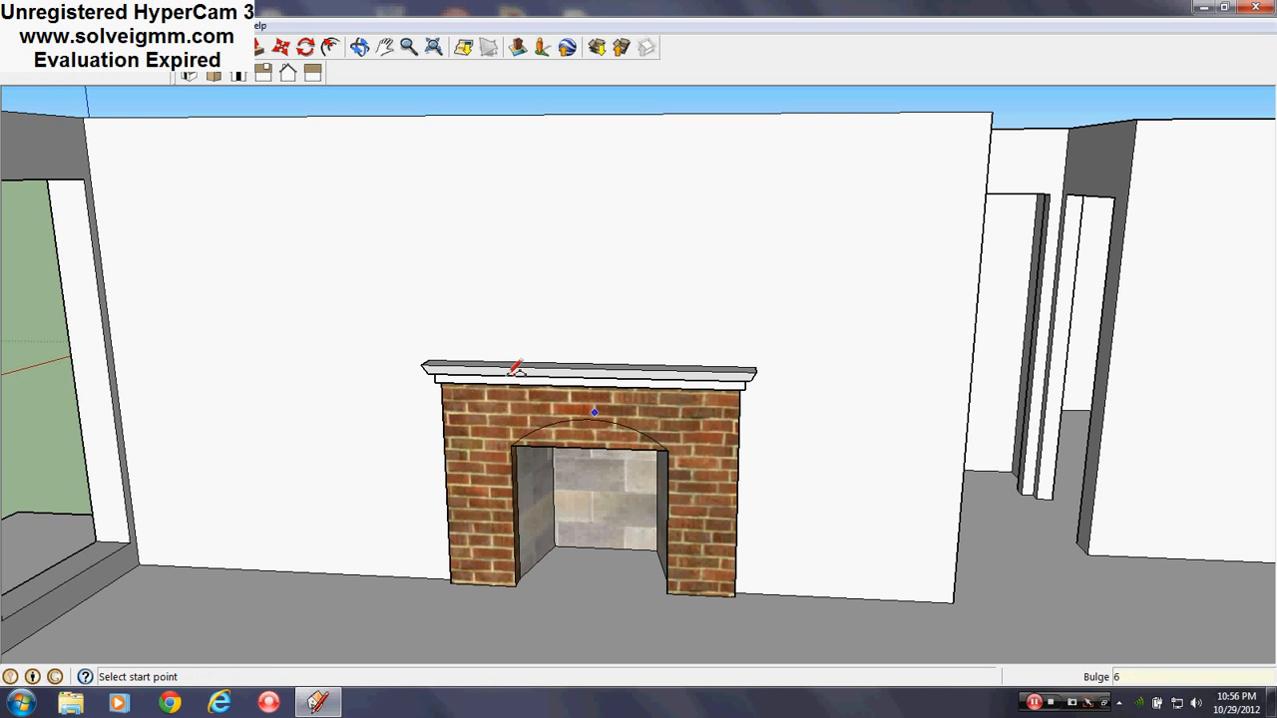
Step: Push the brick area beneath the arc back 4" and erase the leftover edge to open up the arched firebox
left_click(262, 49)
scroll(596, 552, "up", 4)
middle_click_drag(595, 554, 548, 390)
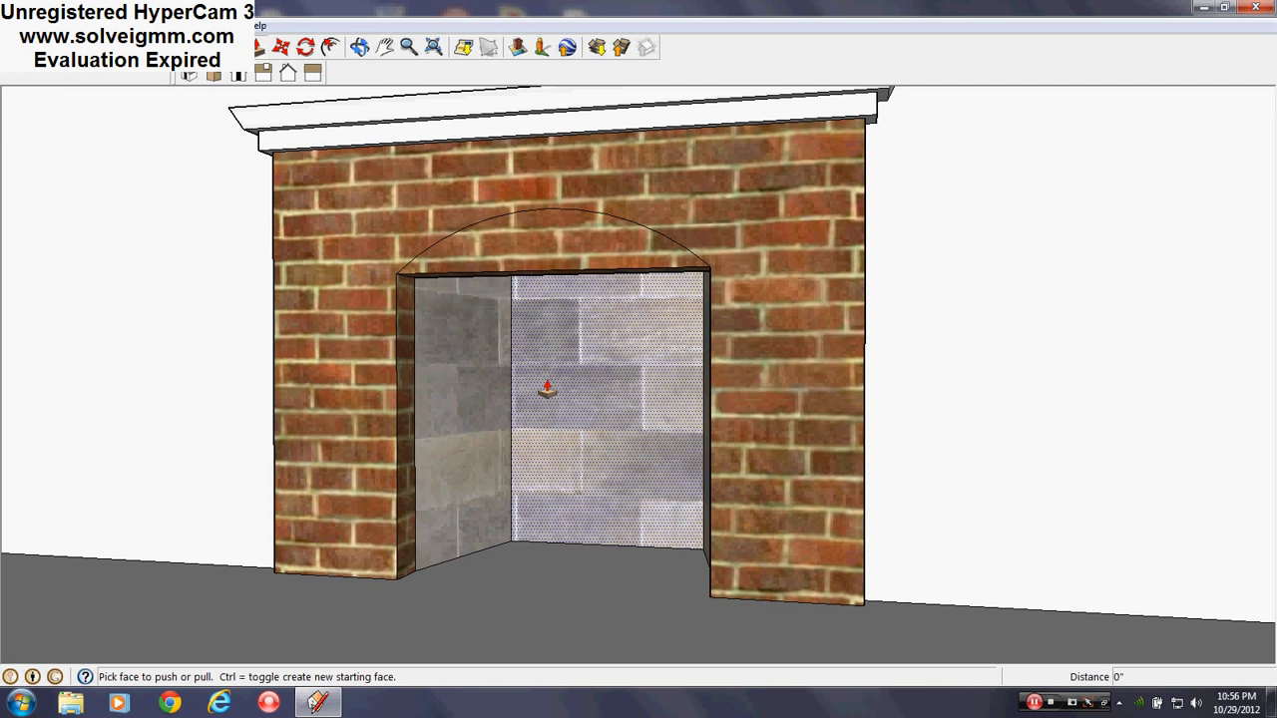
left_click(505, 254)
left_click(582, 261)
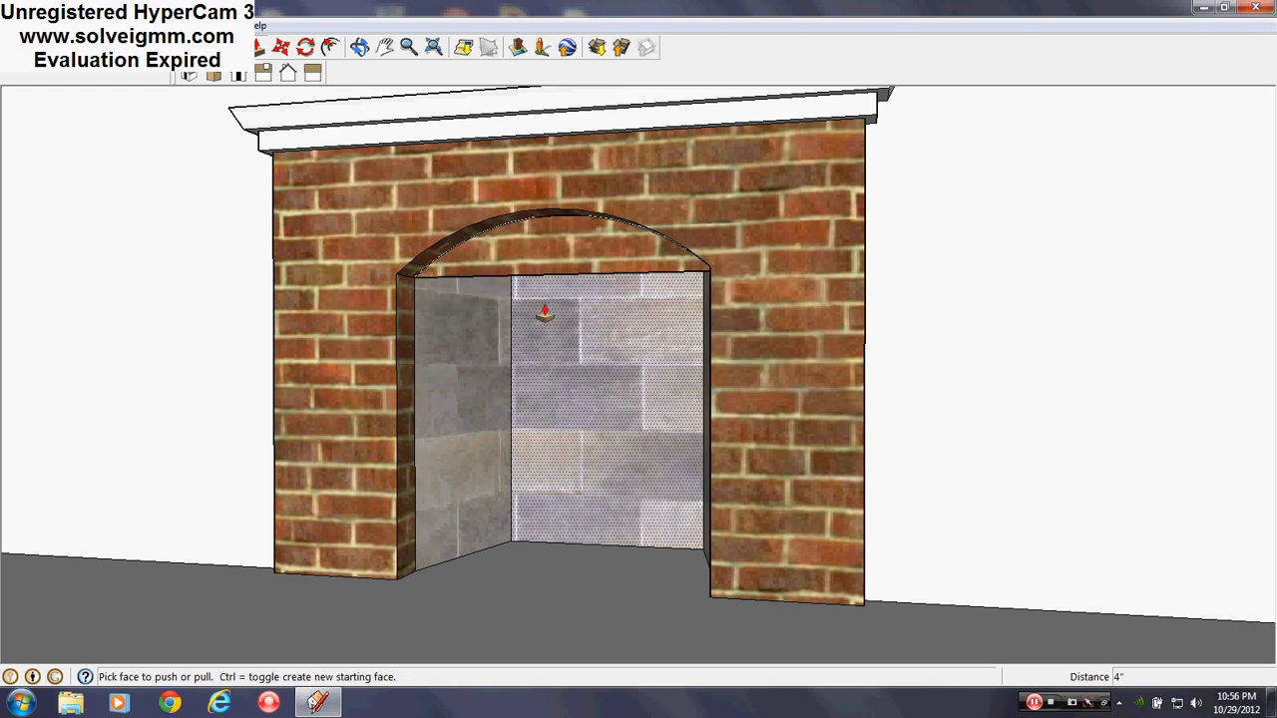
left_click(177, 47)
left_click(628, 272)
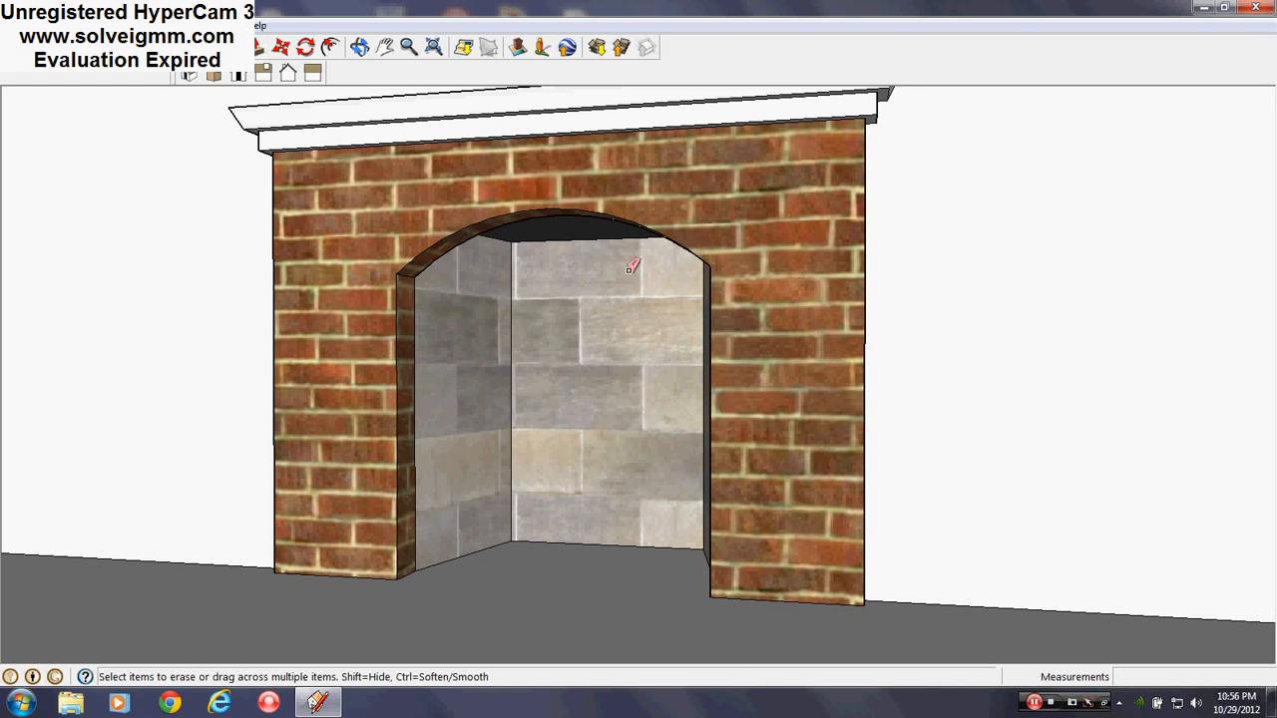
Step: Move the rear edge of the firebox ceiling down 5" along the blue axis to slope the ceiling
mouse_move(767, 298)
middle_mouse_down()
mouse_move(706, 389)
mouse_move(752, 388)
mouse_move(772, 290)
mouse_move(766, 301)
middle_mouse_up()
scroll(720, 382, "down", 2)
scroll(706, 388, "down", 2)
scroll(527, 276, "up", 3)
scroll(792, 346, "up", 1)
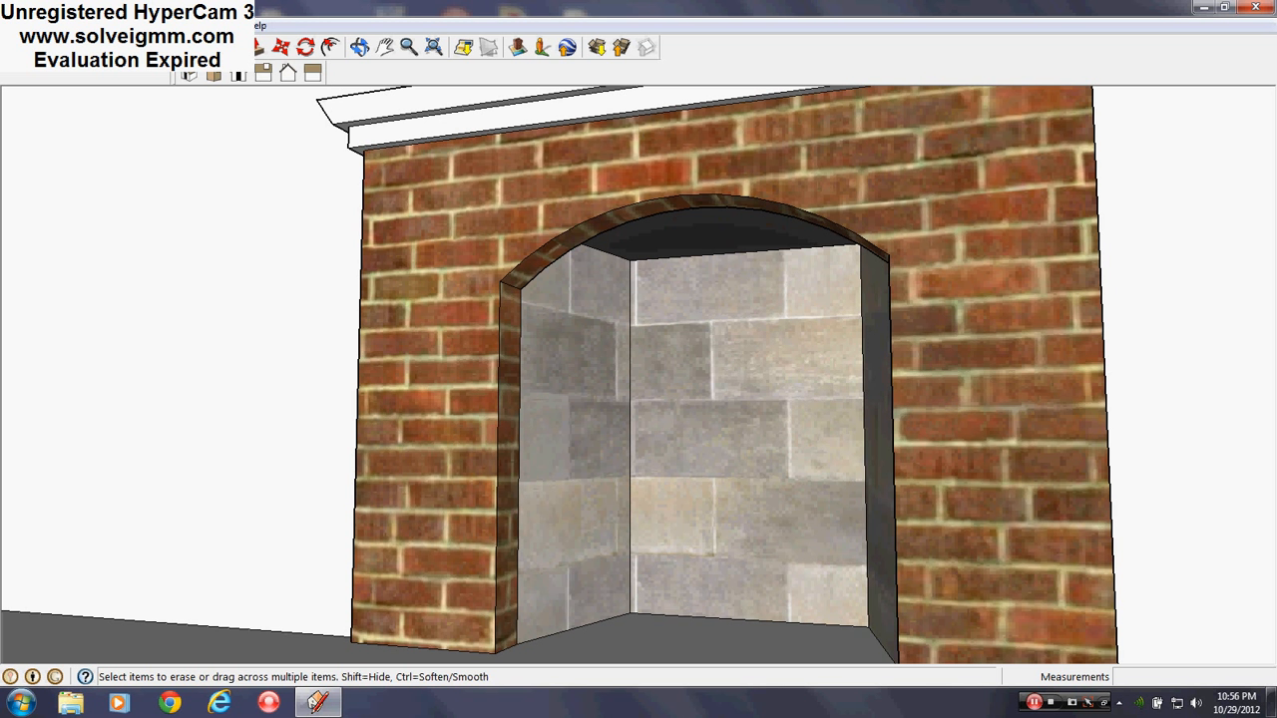
left_click(281, 47)
left_click(734, 251)
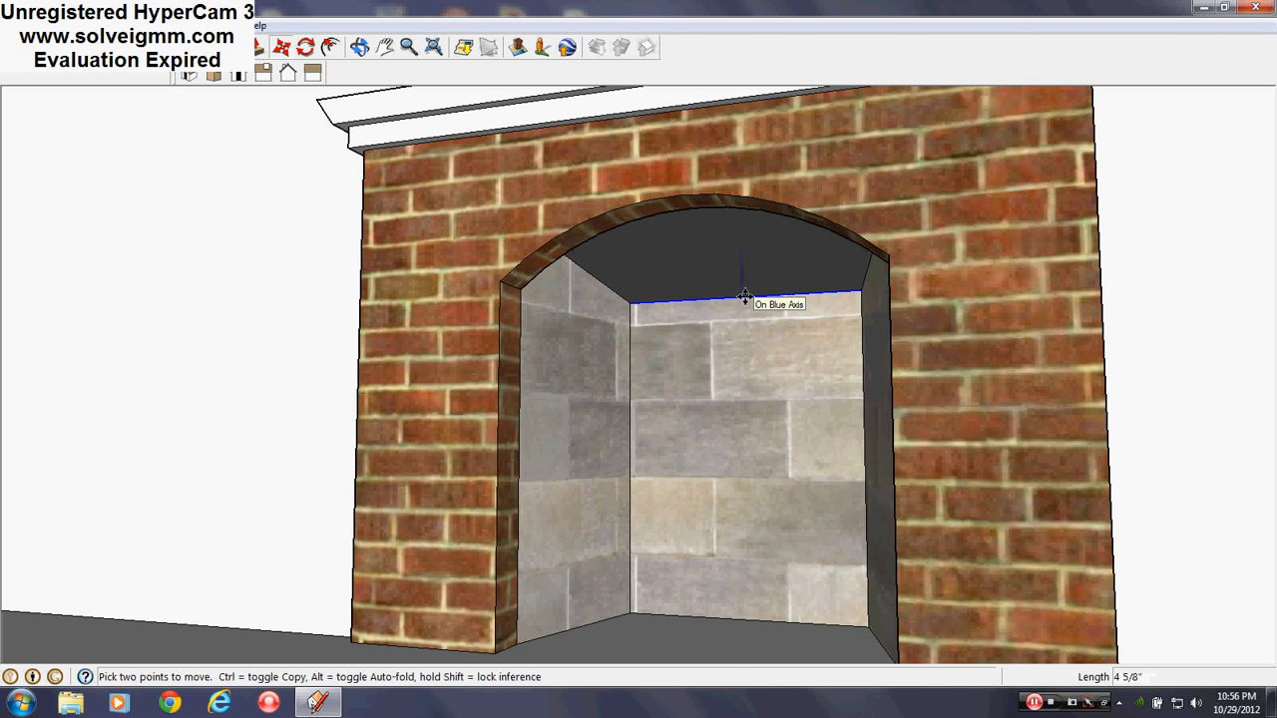
type("5")
key("Return")
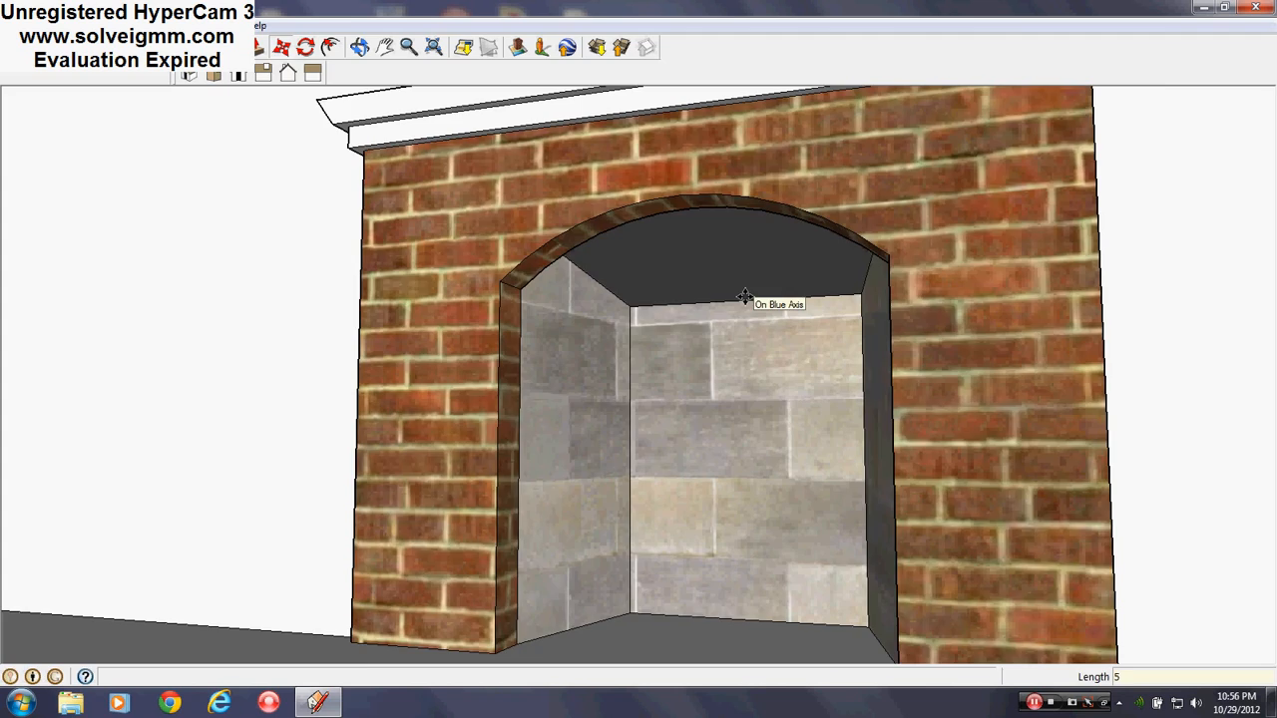
Step: Draw a 2'8" line on the floor across the base of the firebox opening
middle_click_drag(744, 296, 624, 401)
scroll(643, 412, "down", 6)
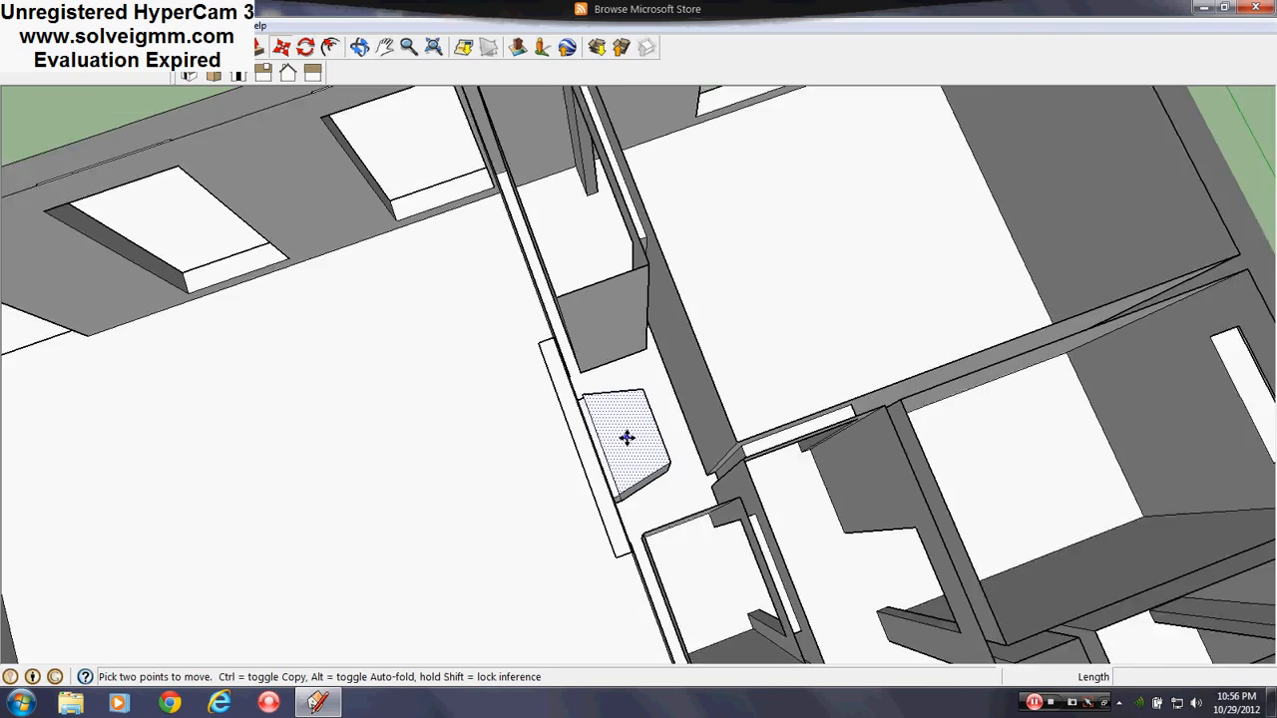
middle_click_drag(622, 448, 755, 515)
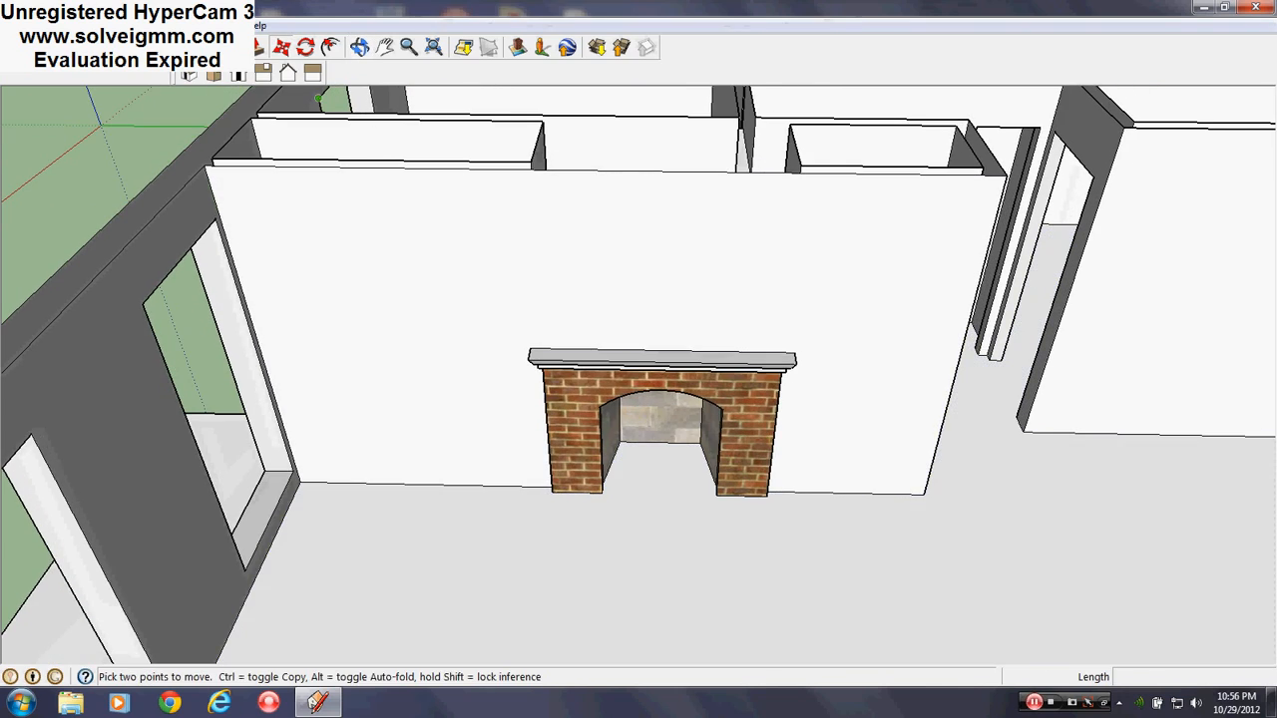
key("l")
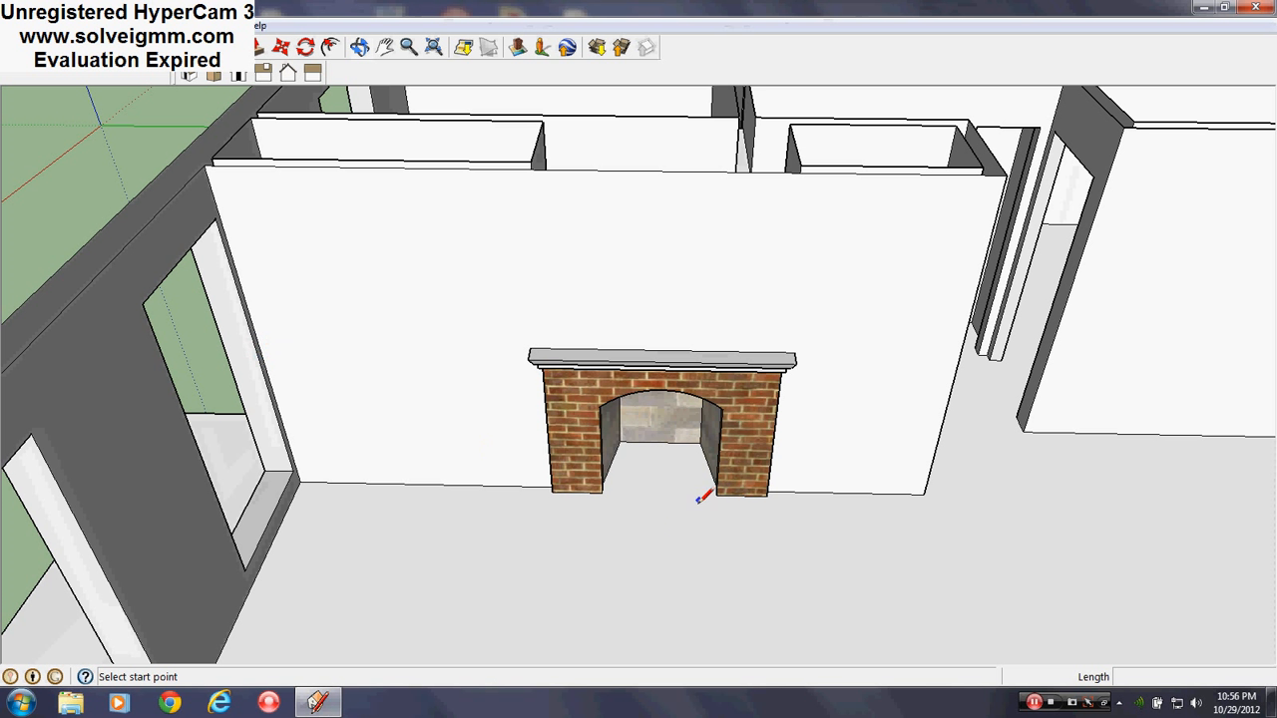
middle_click_drag(673, 439, 584, 474)
left_click(573, 477)
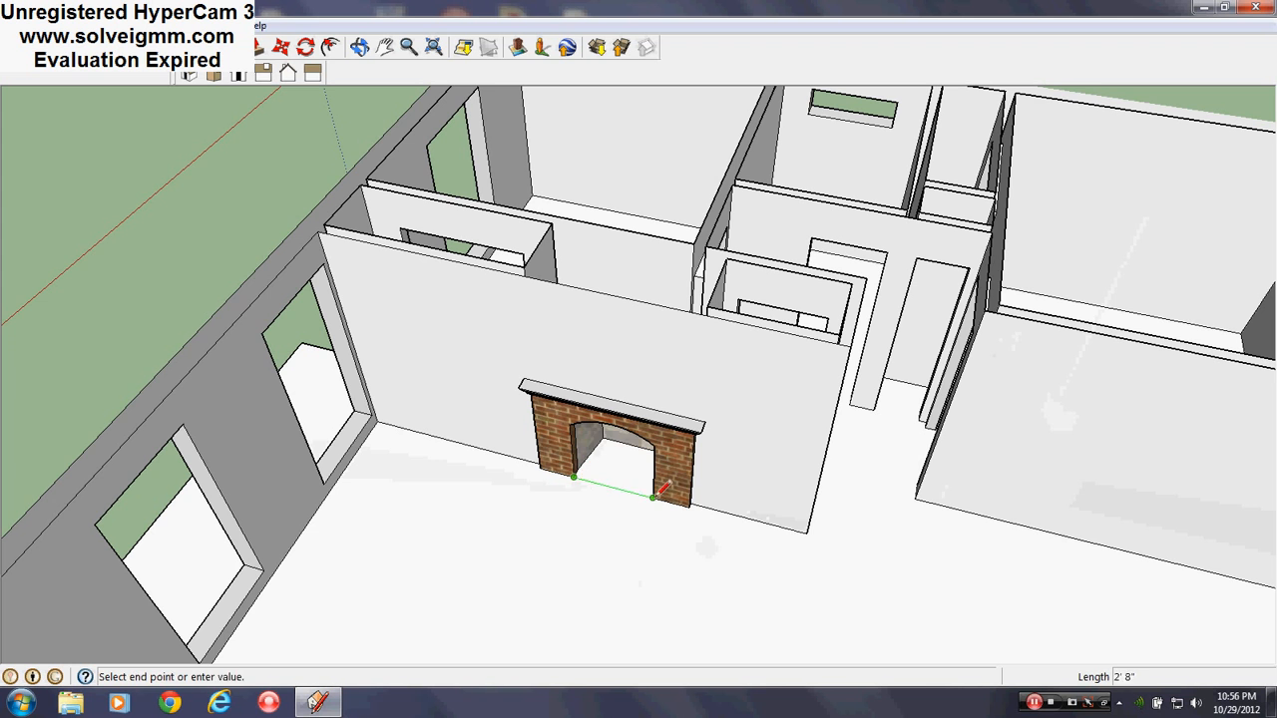
left_click(656, 497)
Step: Outline the hearth on the floor, 1' out from the fireplace front and 2'6" to each side of the opening's midpoint
scroll(615, 474, "down", 3)
scroll(615, 473, "up", 4)
middle_click_drag(615, 474, 612, 433)
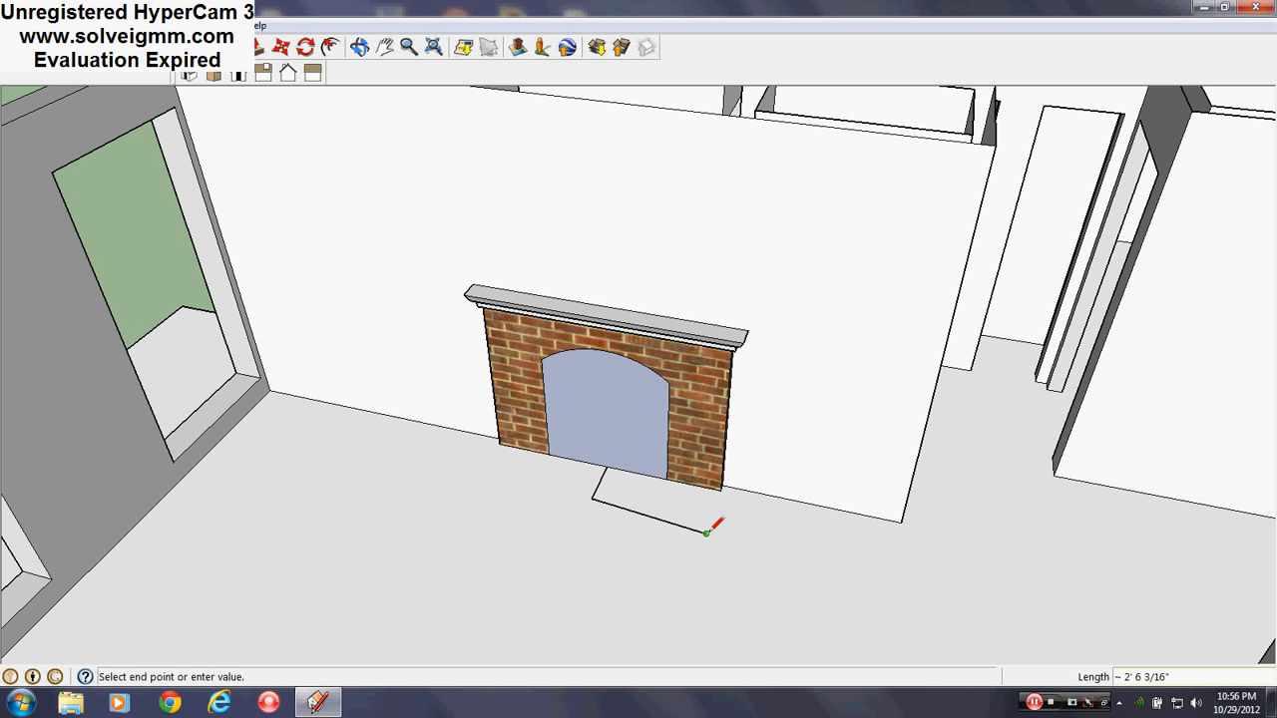
scroll(706, 531, "up", 2)
double_click(707, 533)
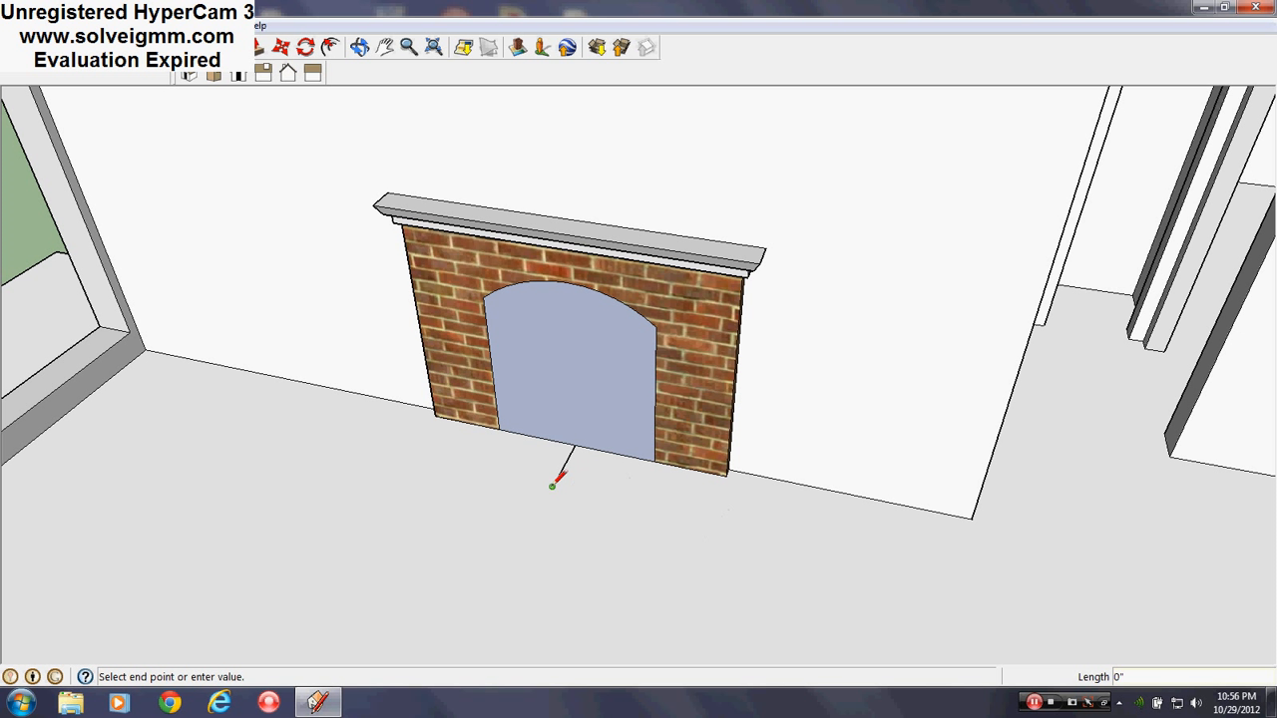
left_click(728, 479)
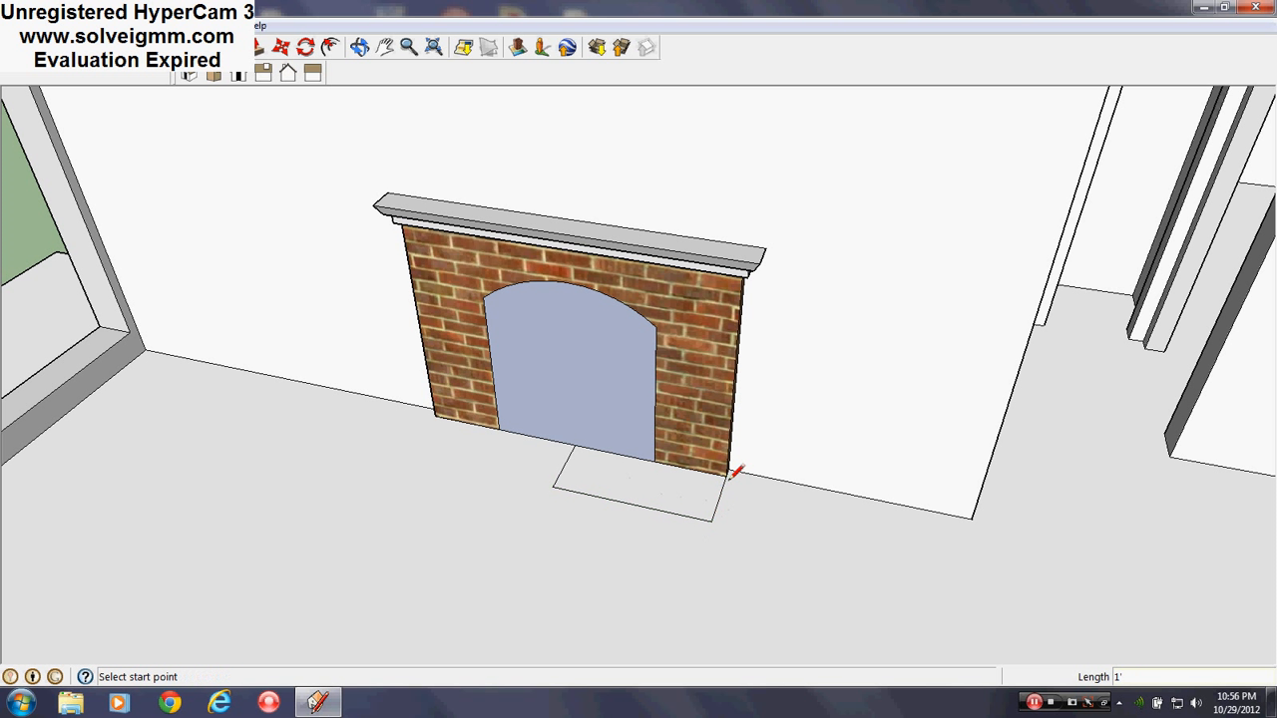
left_click(436, 416)
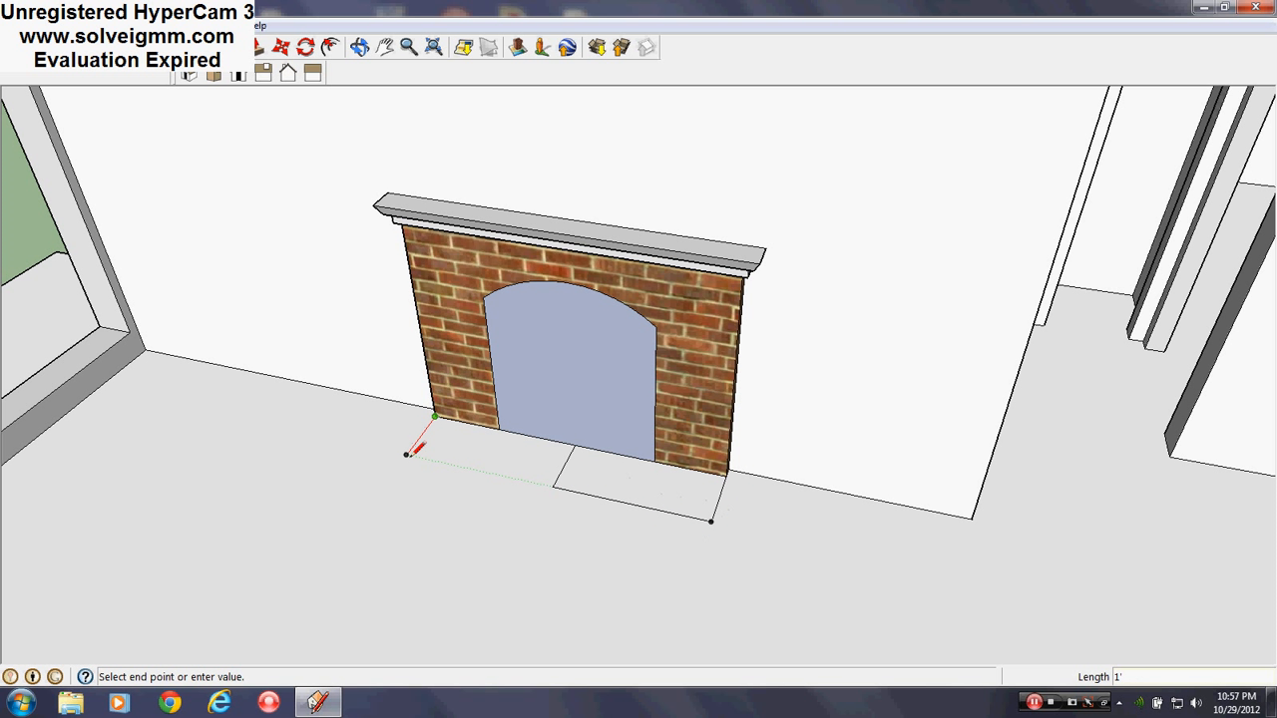
left_click(558, 485)
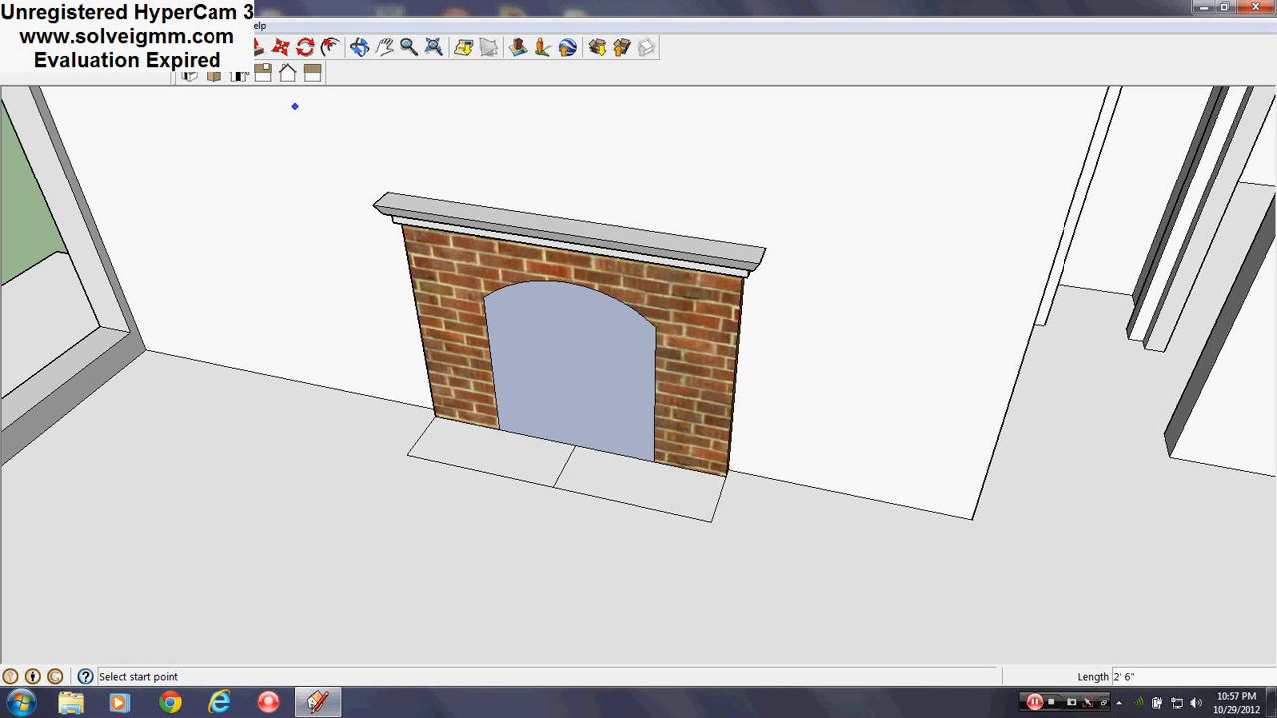
Step: Erase the dividing line across the hearth and the base line that closes the firebox opening with a face
key("e")
left_click_drag(577, 446, 579, 447)
scroll(605, 491, "up", 1)
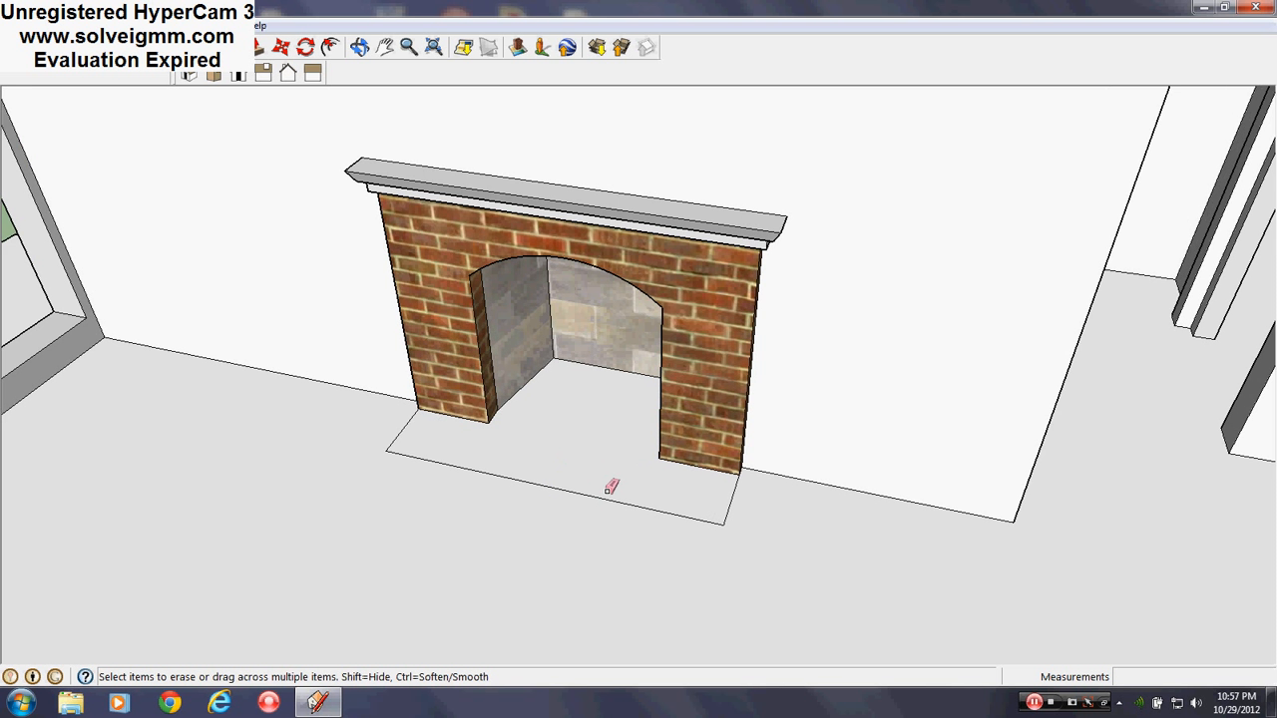
Step: Paint the joined hearth and firebox floor with Color_001
middle_click_drag(605, 491, 588, 447)
key("b")
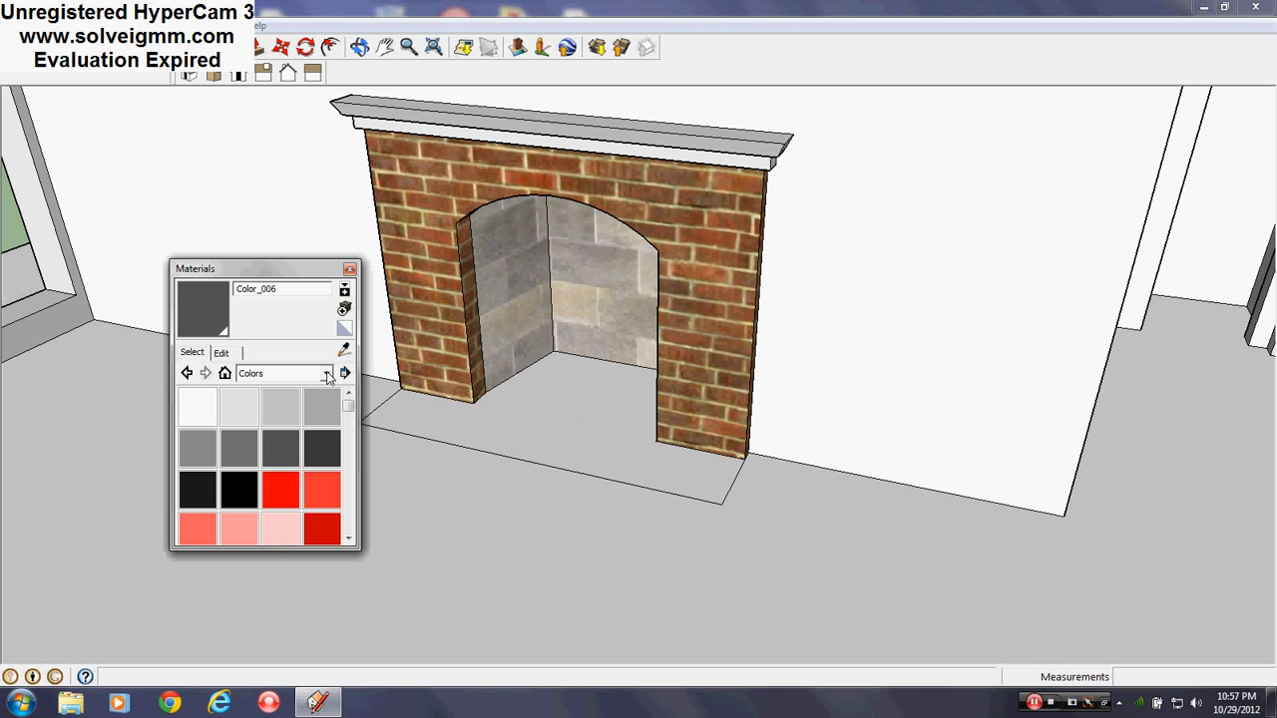
left_click(285, 413)
left_click(255, 420)
scroll(519, 404, "up", 2)
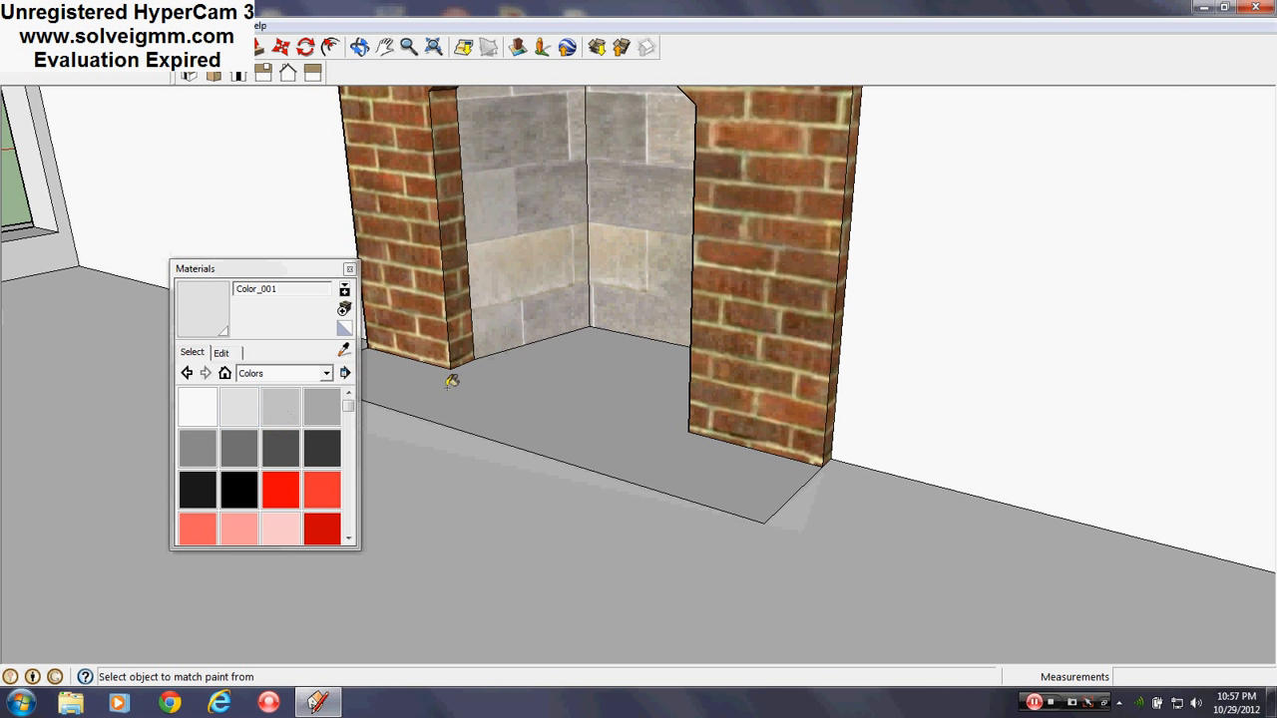
left_click(351, 268)
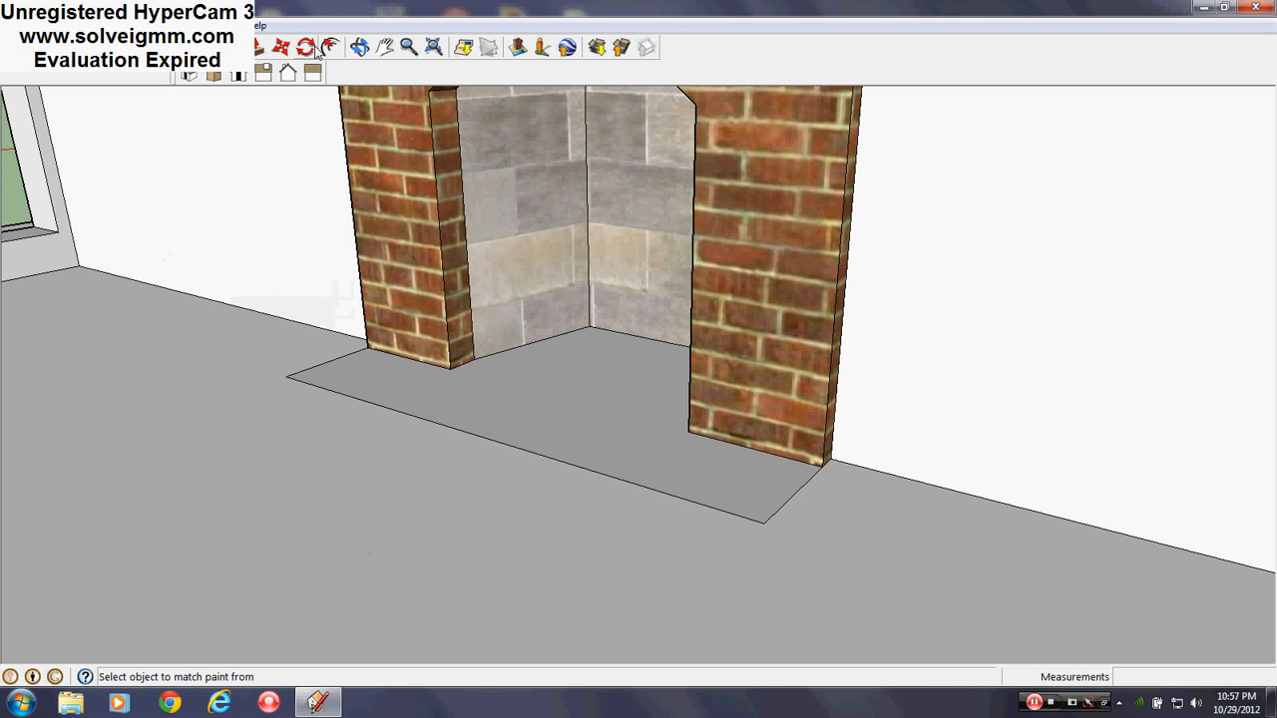
Step: Push the hearth and firebox floor up 1" to form a raised slab
left_click(261, 47)
left_click(627, 451)
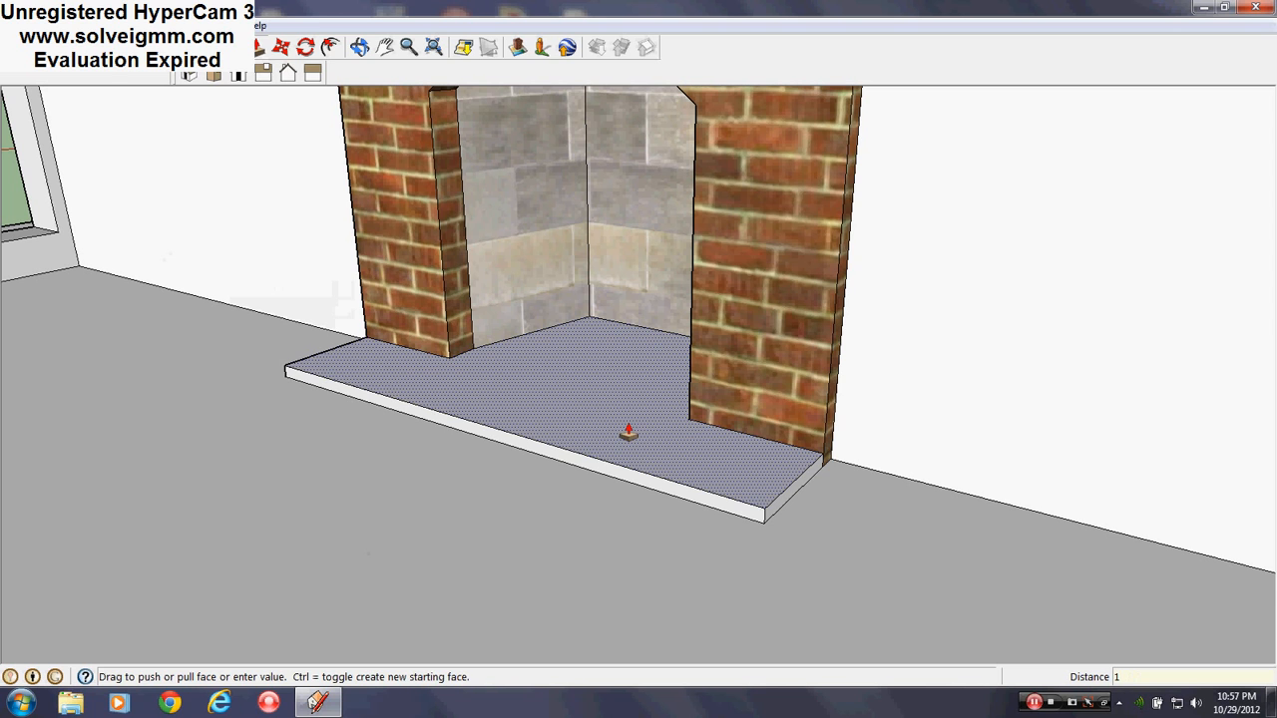
type("1")
key("Return")
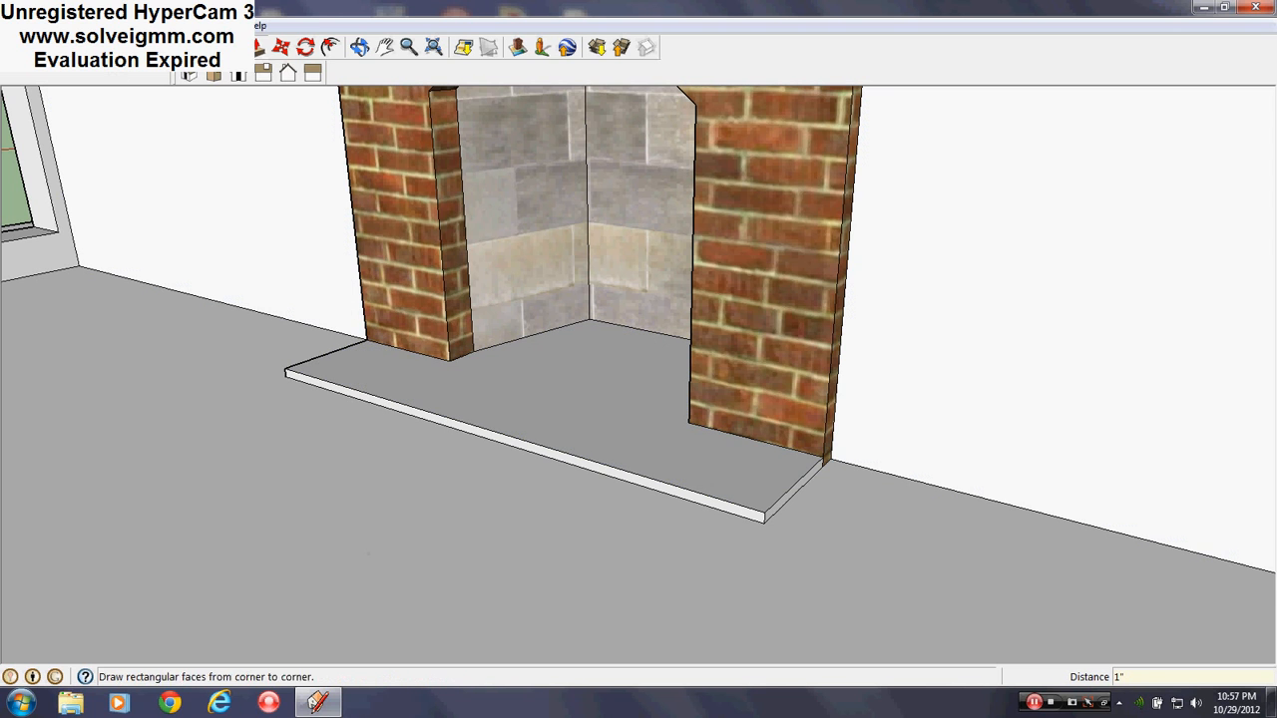
left_click(68, 48)
middle_click_drag(748, 411, 818, 484)
scroll(828, 488, "down", 2)
middle_click_drag(545, 448, 604, 462)
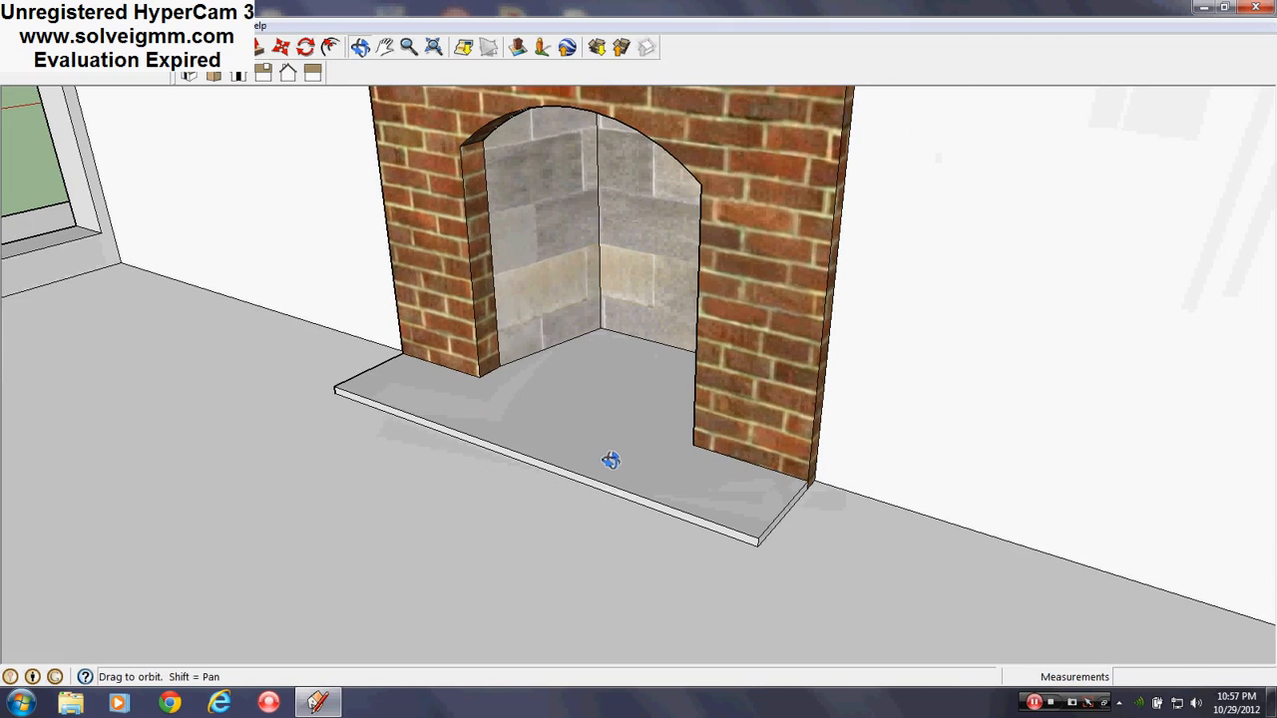
Step: Offset the outline of the raised hearth and firebox slab's upper face 1.5" inward
left_click(330, 47)
left_click(599, 454)
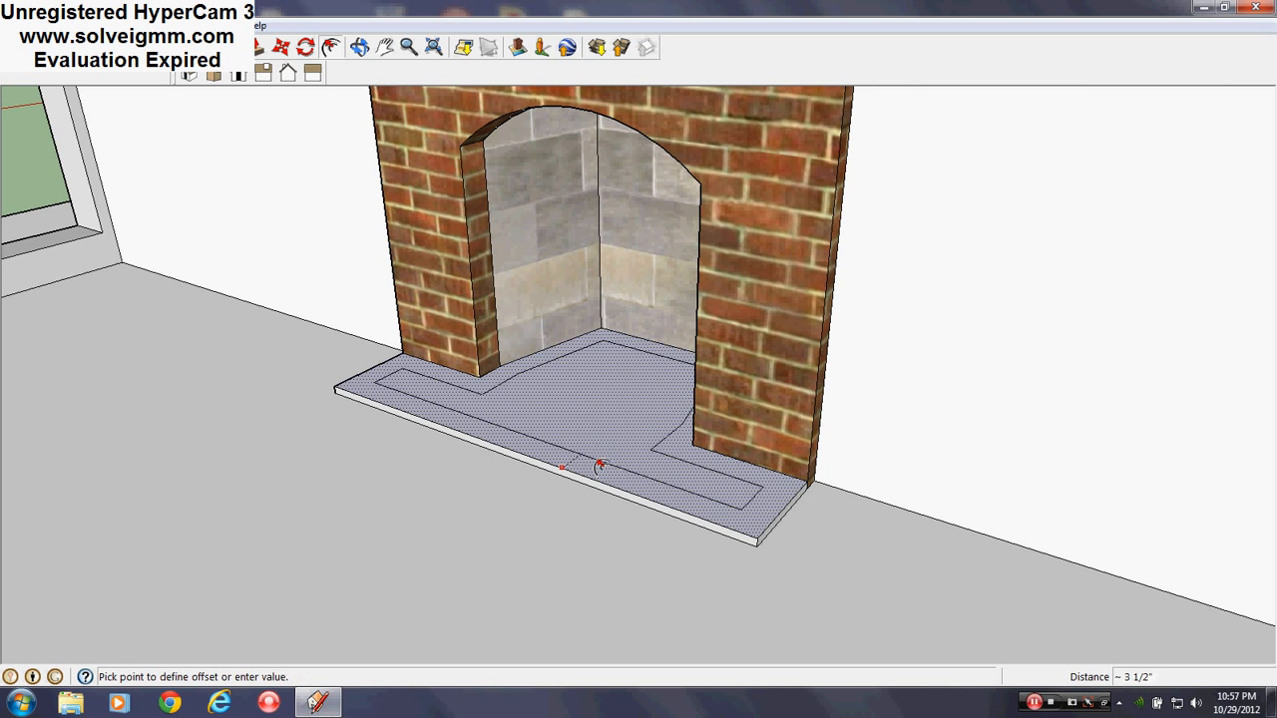
type("1.5")
key("Return")
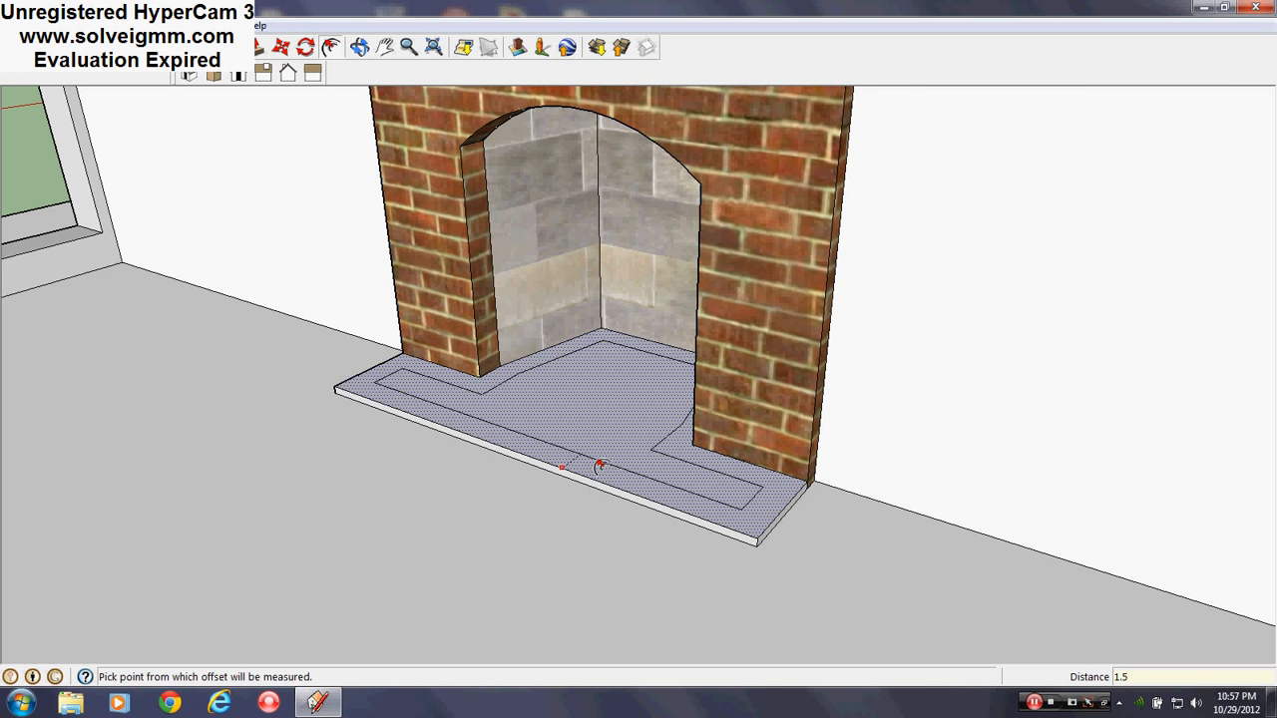
Step: Draw a short 1 1/2" line from each rear corner of the hearth's inset outline back to the fireplace base
middle_click_drag(578, 442, 726, 564)
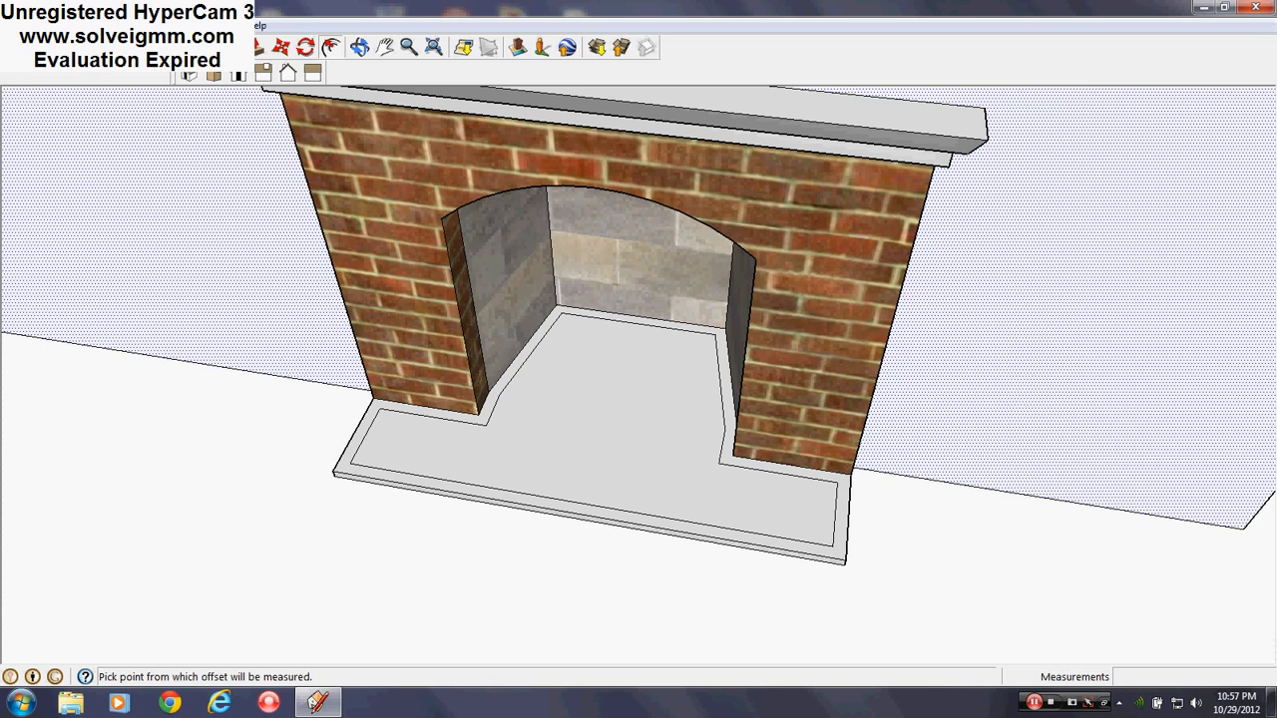
key("l")
scroll(414, 441, "up", 3)
left_click(369, 387)
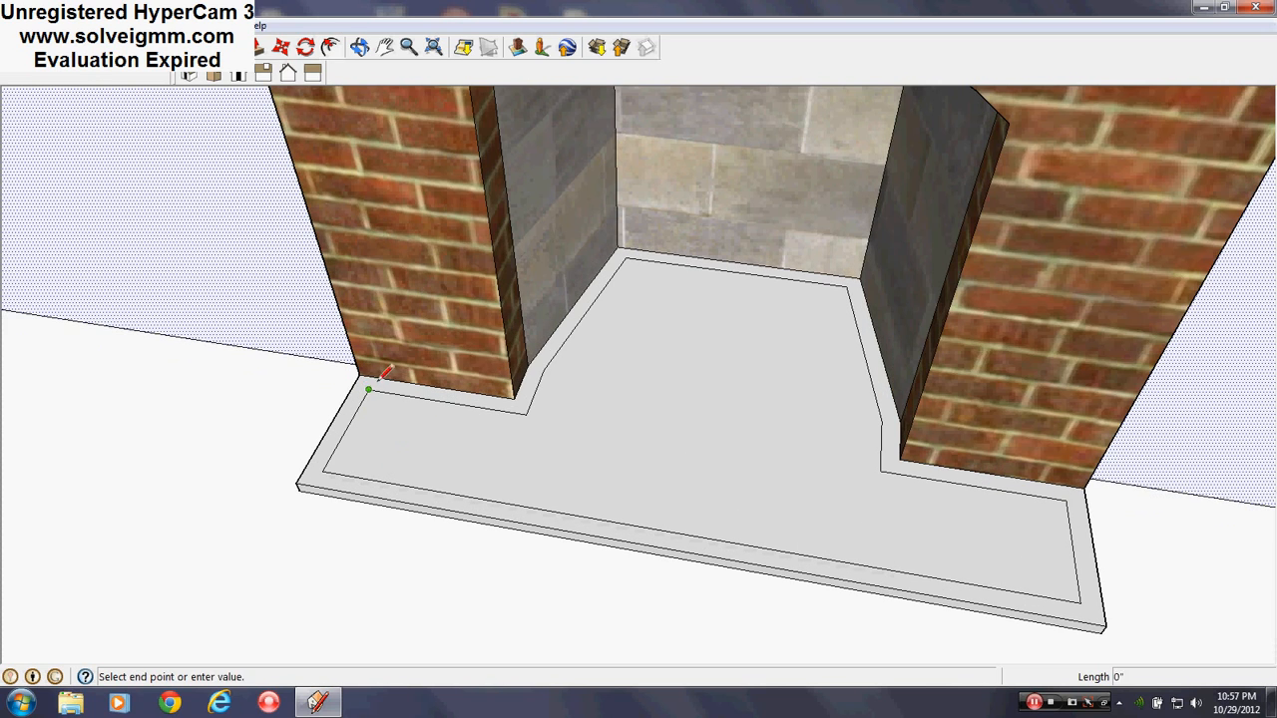
left_click(374, 382)
middle_click_drag(374, 382, 851, 599)
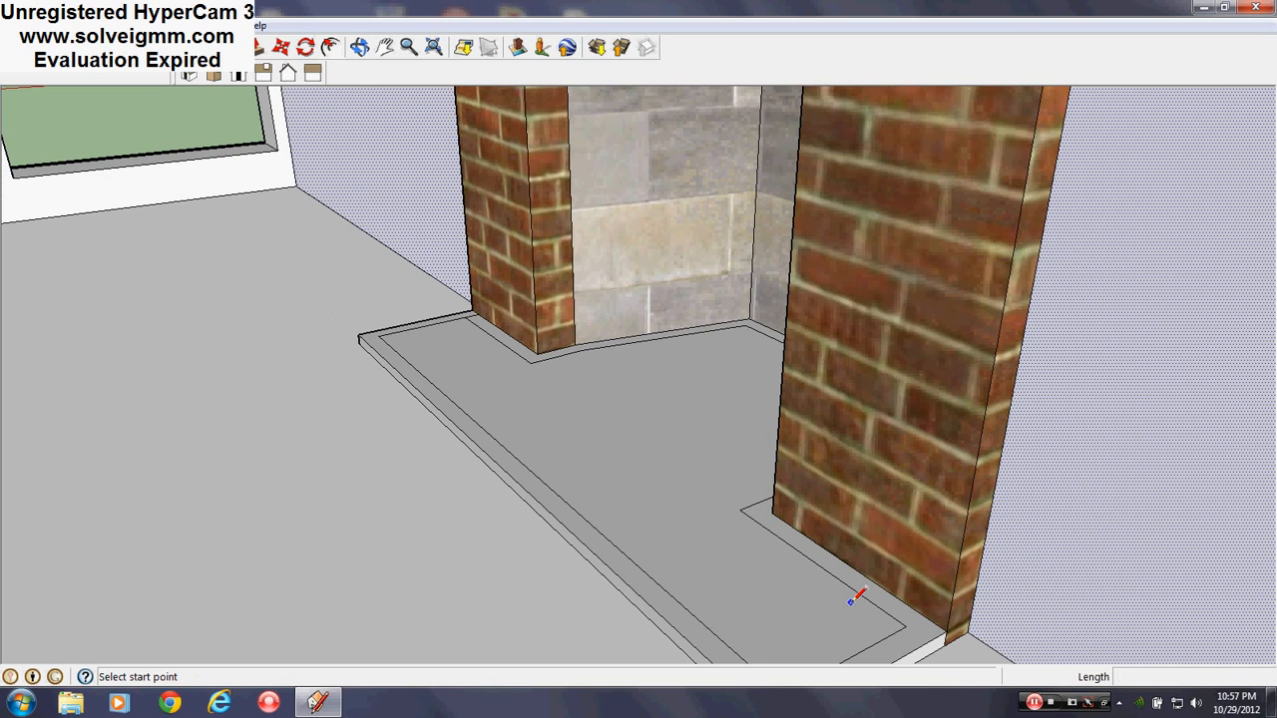
left_click(927, 612)
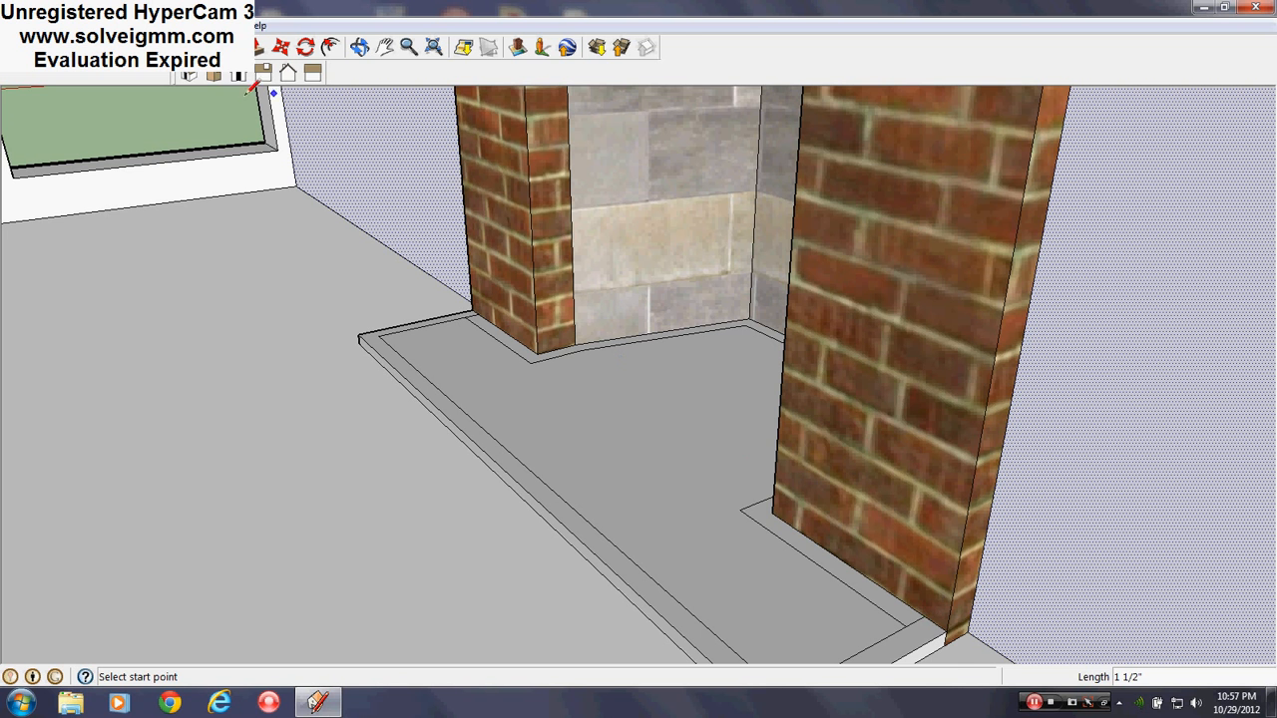
Step: Erase the inset lines along the brick piers and inside the firebox, leaving the border only on the hearth's outer sides
key("e")
left_click(533, 360)
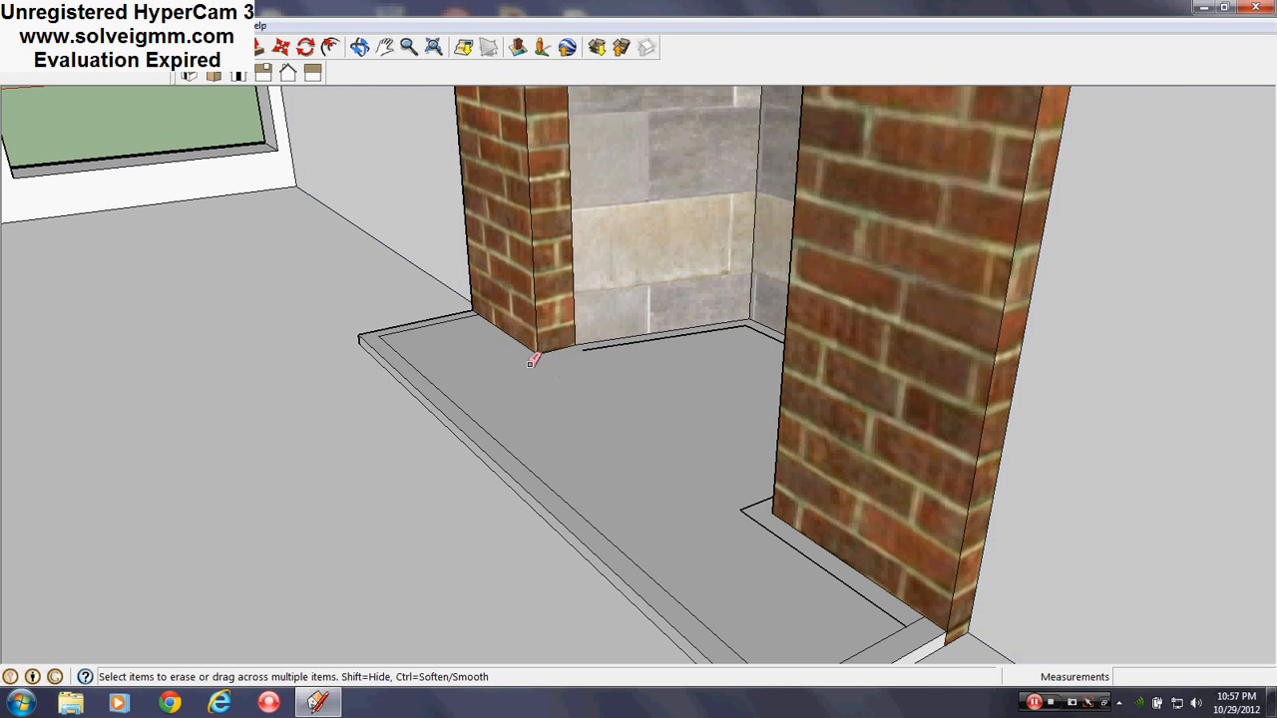
middle_click_drag(535, 362, 892, 513)
left_click_drag(677, 269, 680, 270)
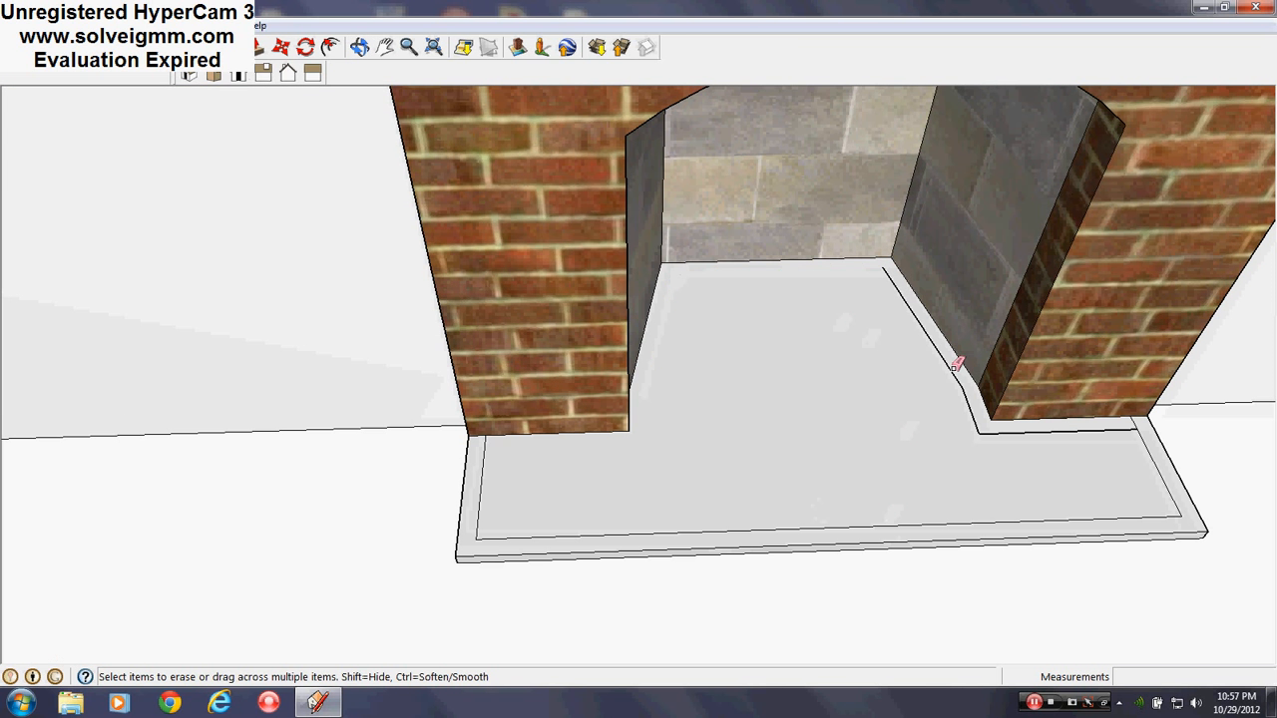
left_click_drag(967, 385, 990, 426)
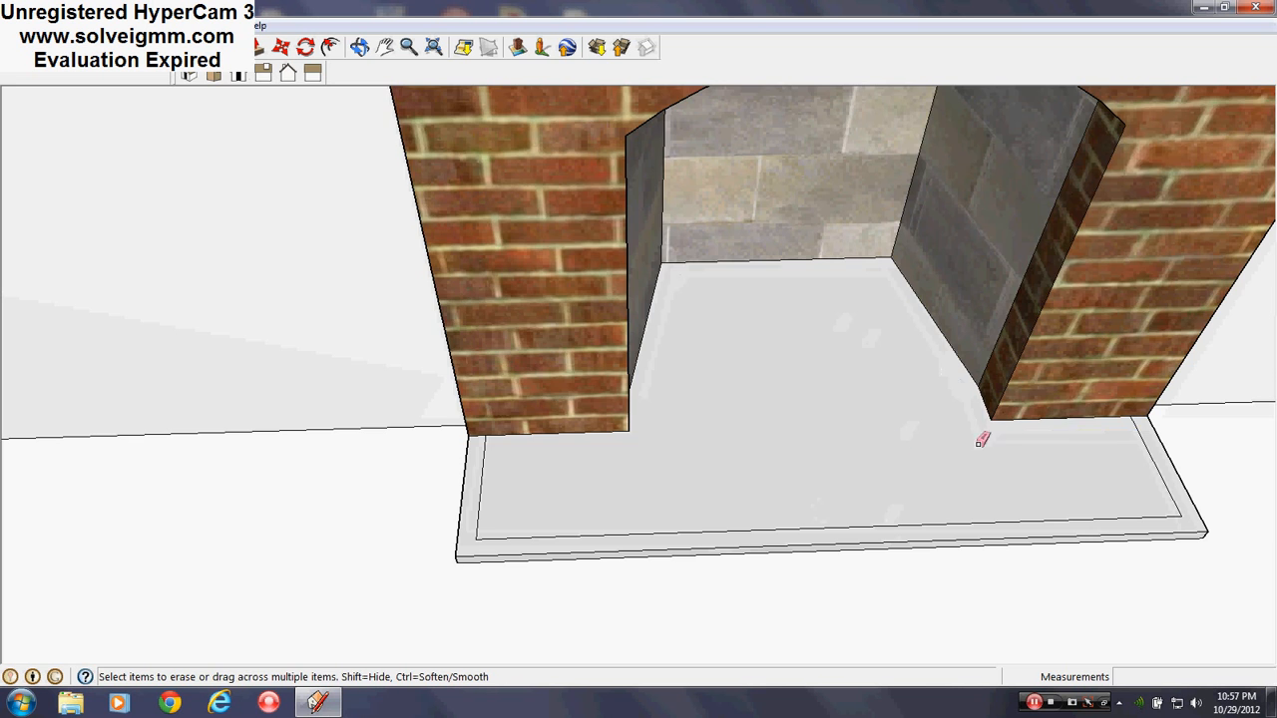
Step: Paint the hearth surface inside the border and the firebox floor with Stone_Pavers_Flagstone_Gray from the Stone collection
middle_click_drag(979, 444, 692, 375)
scroll(692, 375, "down", 4)
scroll(836, 463, "up", 3)
middle_click_drag(836, 463, 917, 439)
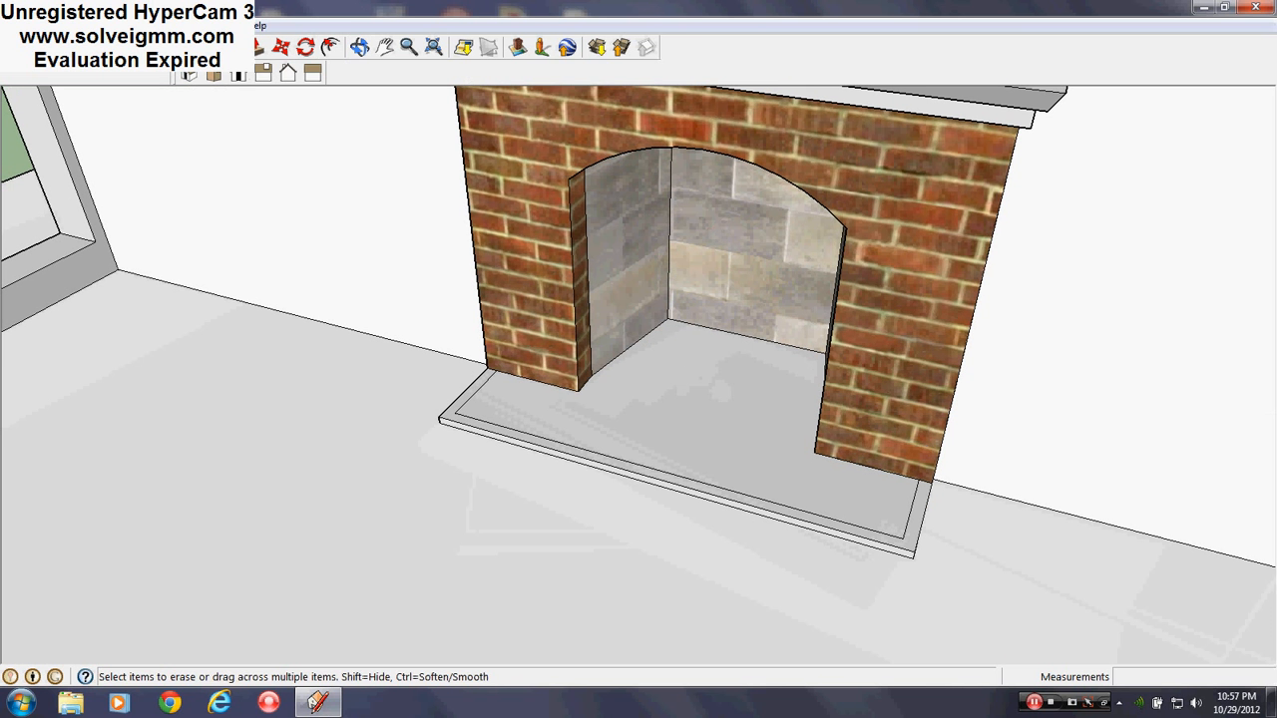
key("b")
left_click(327, 373)
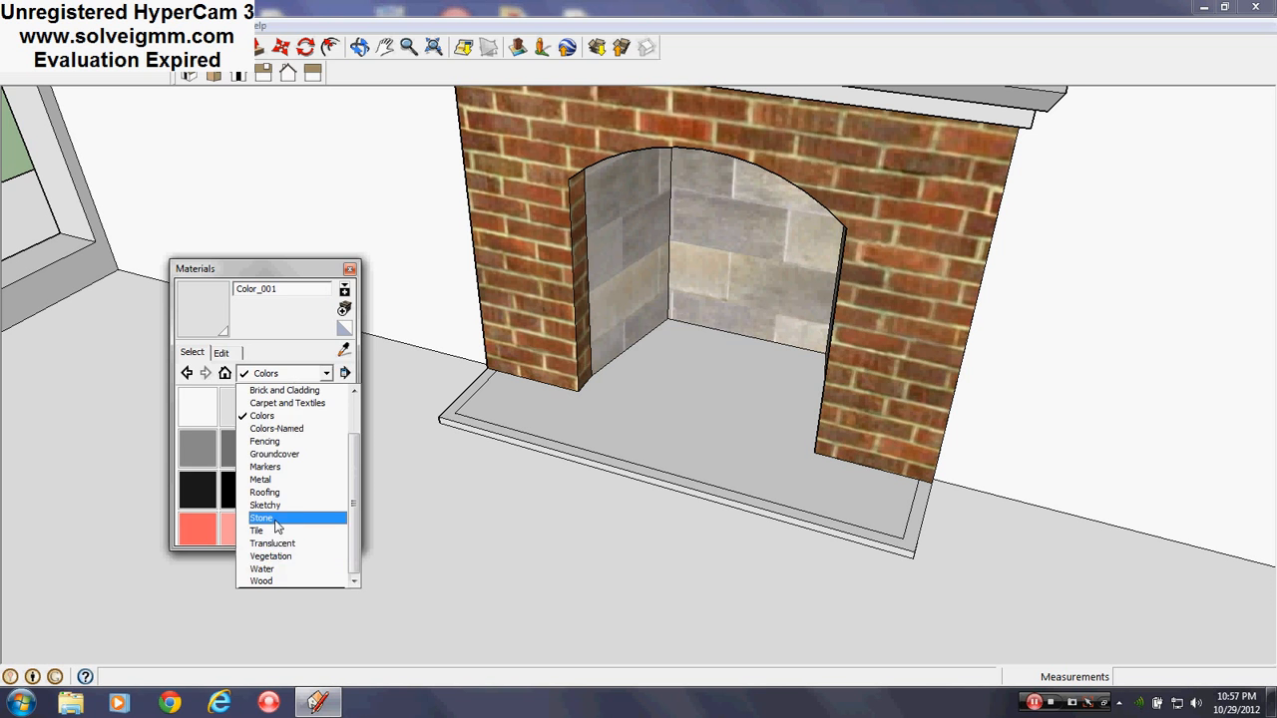
left_click(277, 526)
left_click(281, 448)
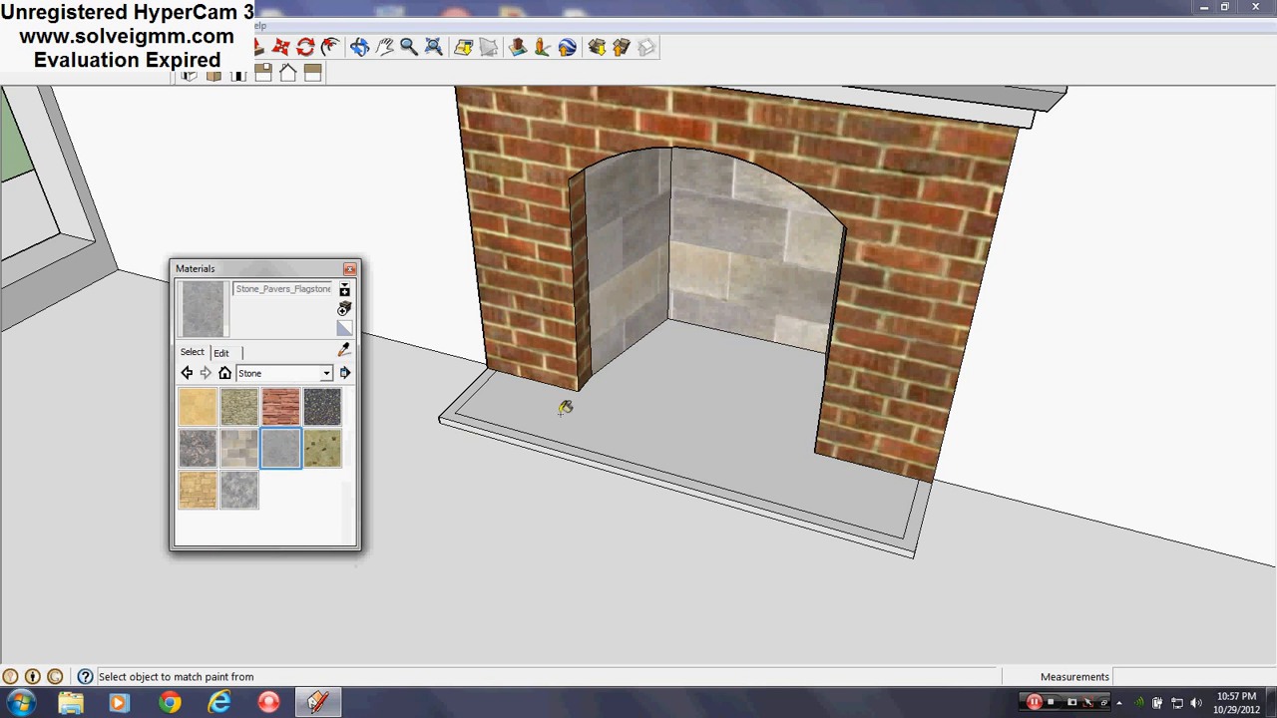
left_click(565, 407)
Step: Try to recolor the hearth's flagstone material by matching it to colors sampled from the firebox and the model
mouse_move(669, 422)
middle_mouse_down()
mouse_move(604, 416)
mouse_move(664, 508)
mouse_move(661, 529)
middle_mouse_up()
scroll(661, 529, "down", 3)
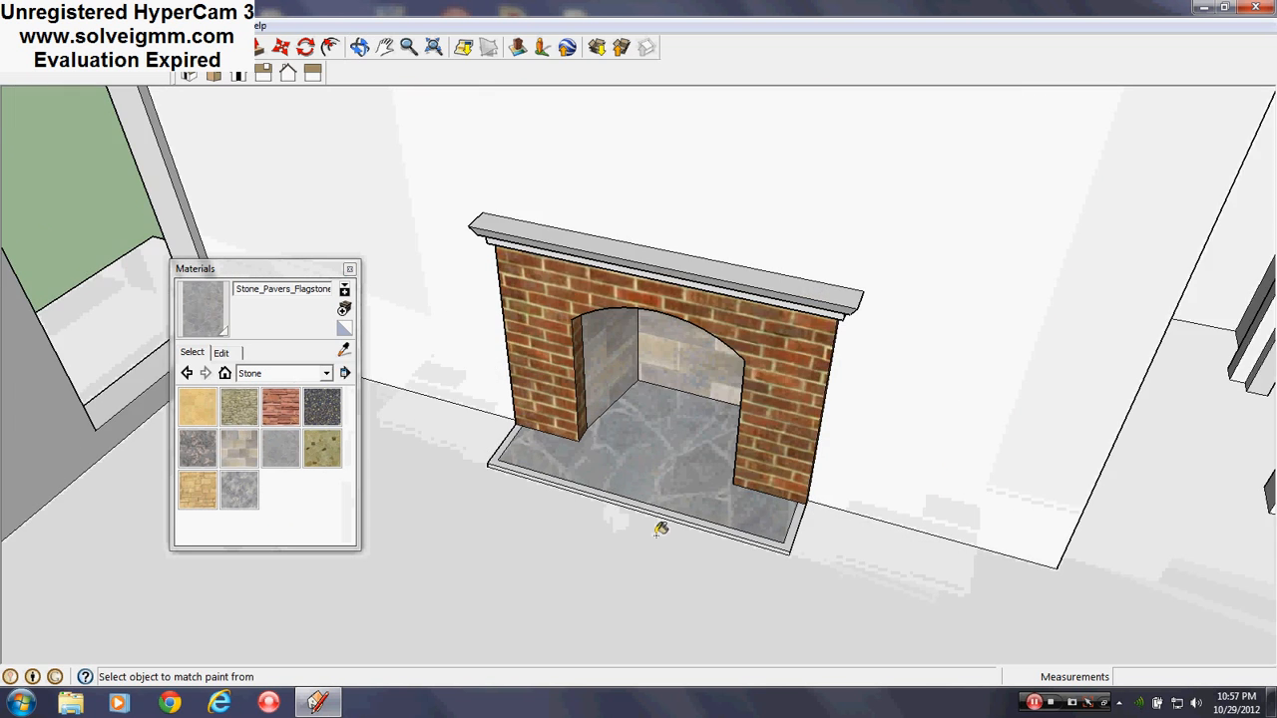
scroll(860, 449, "up", 3)
middle_click_drag(861, 450, 781, 365)
left_click(222, 354)
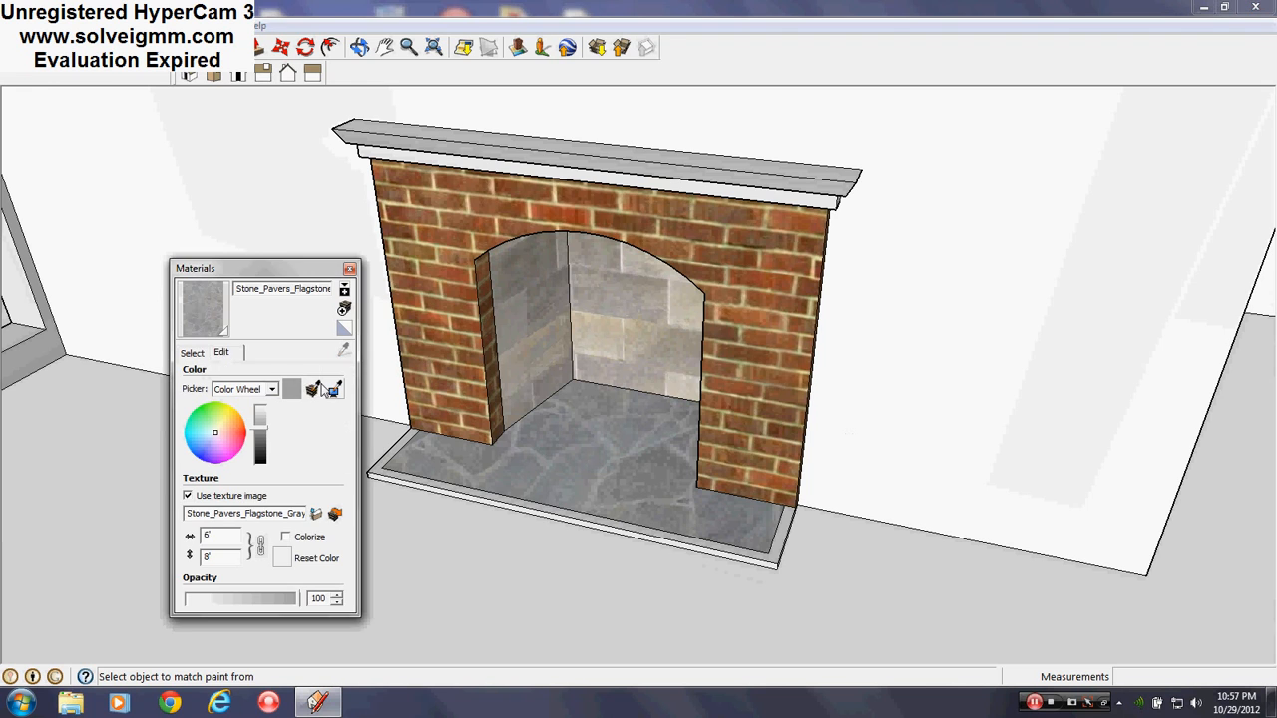
middle_click_drag(507, 477, 510, 289)
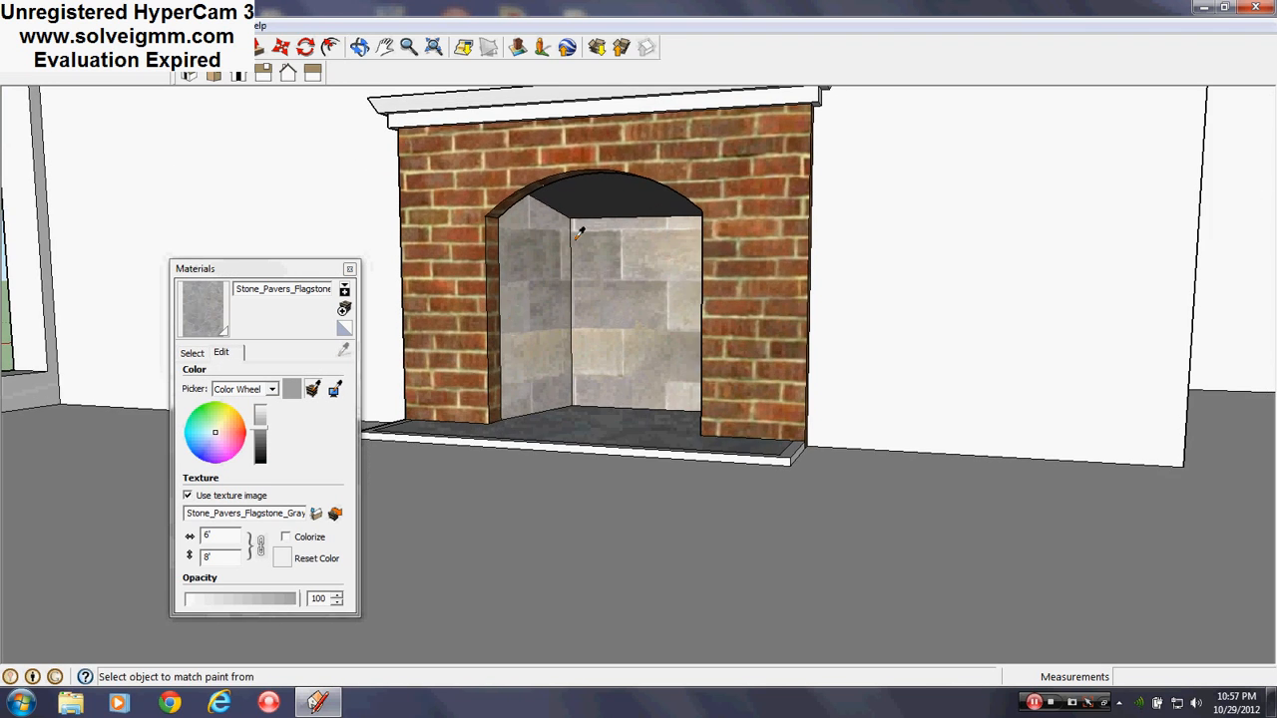
left_click(580, 211)
middle_click_drag(581, 214, 806, 526)
scroll(665, 460, "down", 3)
scroll(631, 469, "up", 3)
scroll(647, 486, "up", 3)
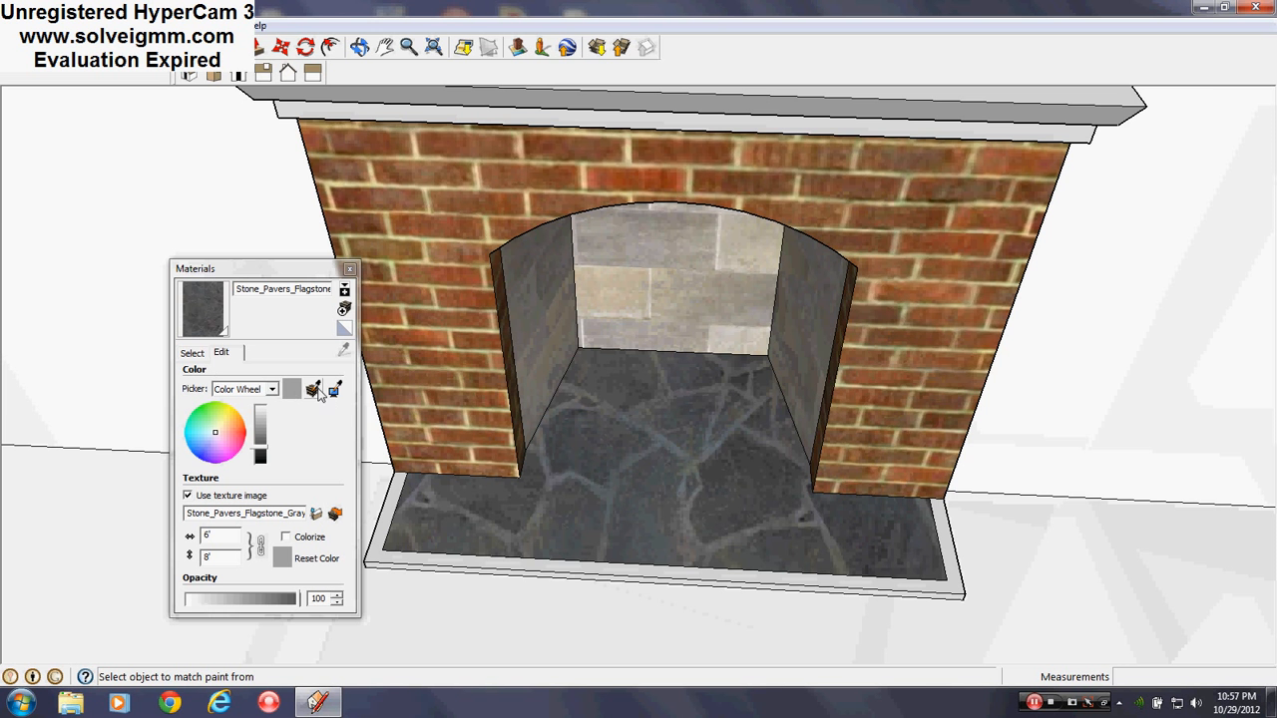
left_click(606, 261)
scroll(651, 439, "down", 3)
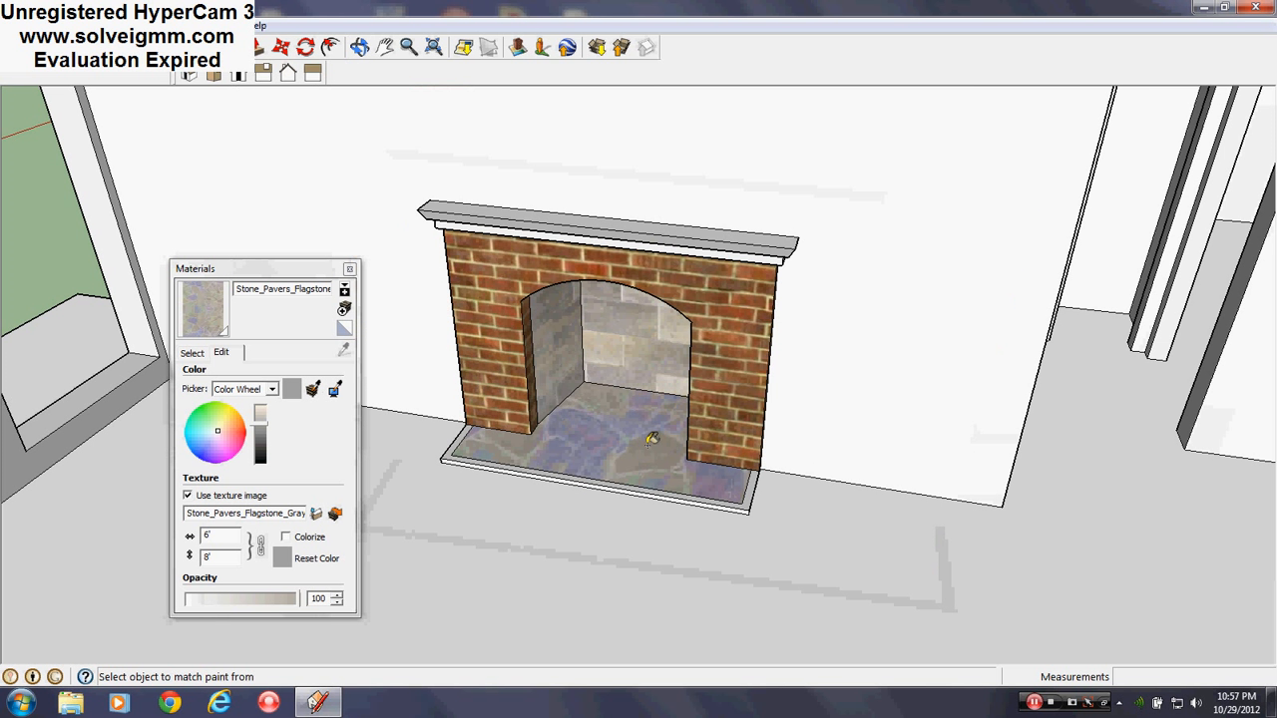
left_click(638, 431)
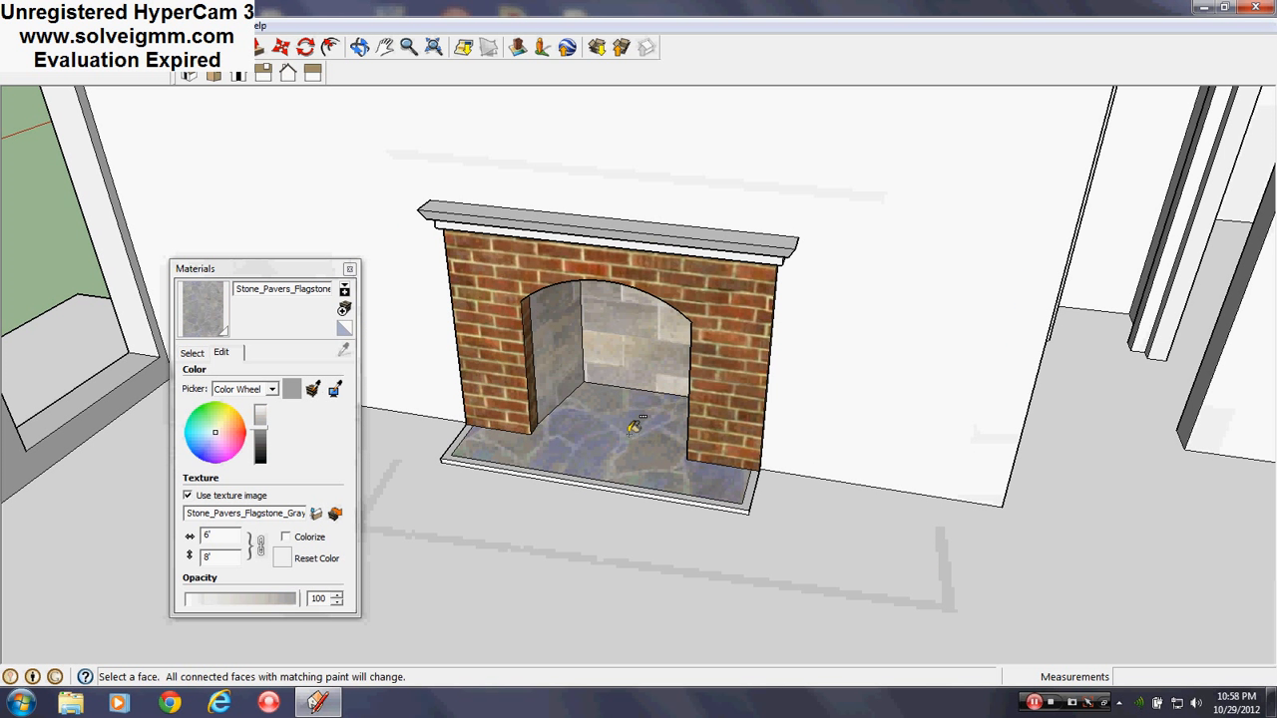
Step: Undo the flagstone recoloring, redo the hearth's flagstone paint, and close the material browser
key("ctrl+z")
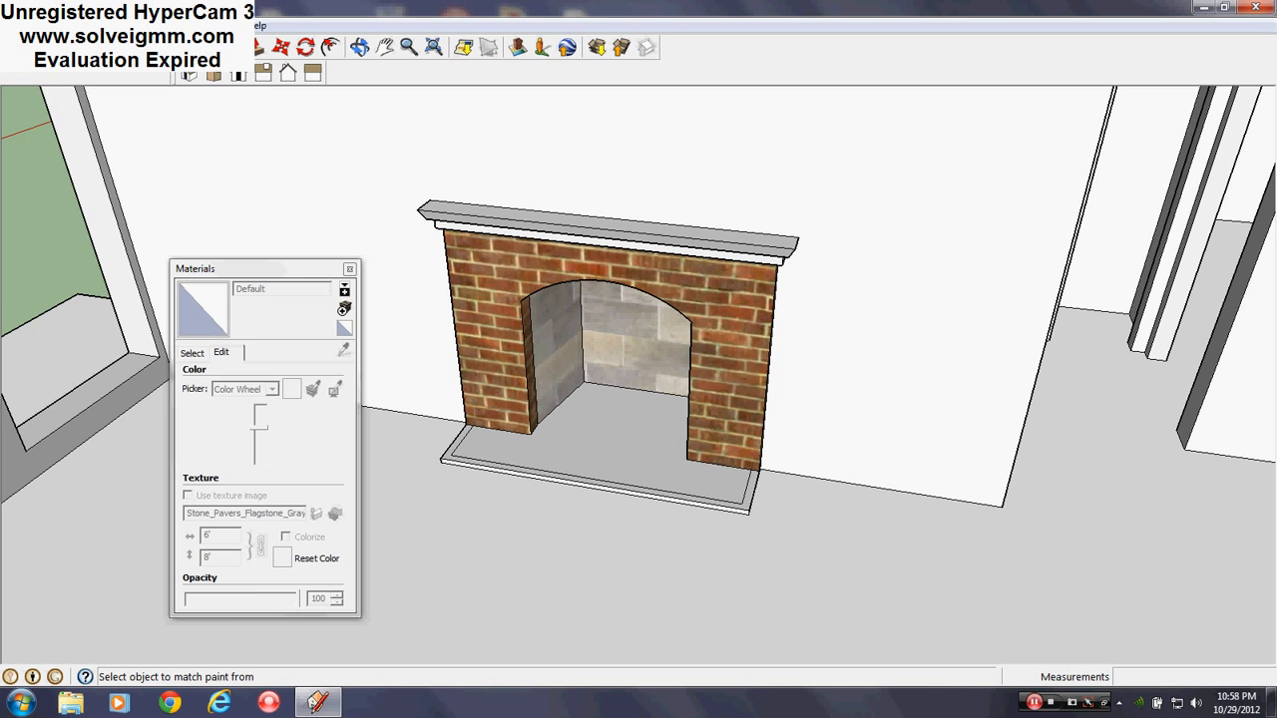
left_click(45, 25)
left_click(58, 72)
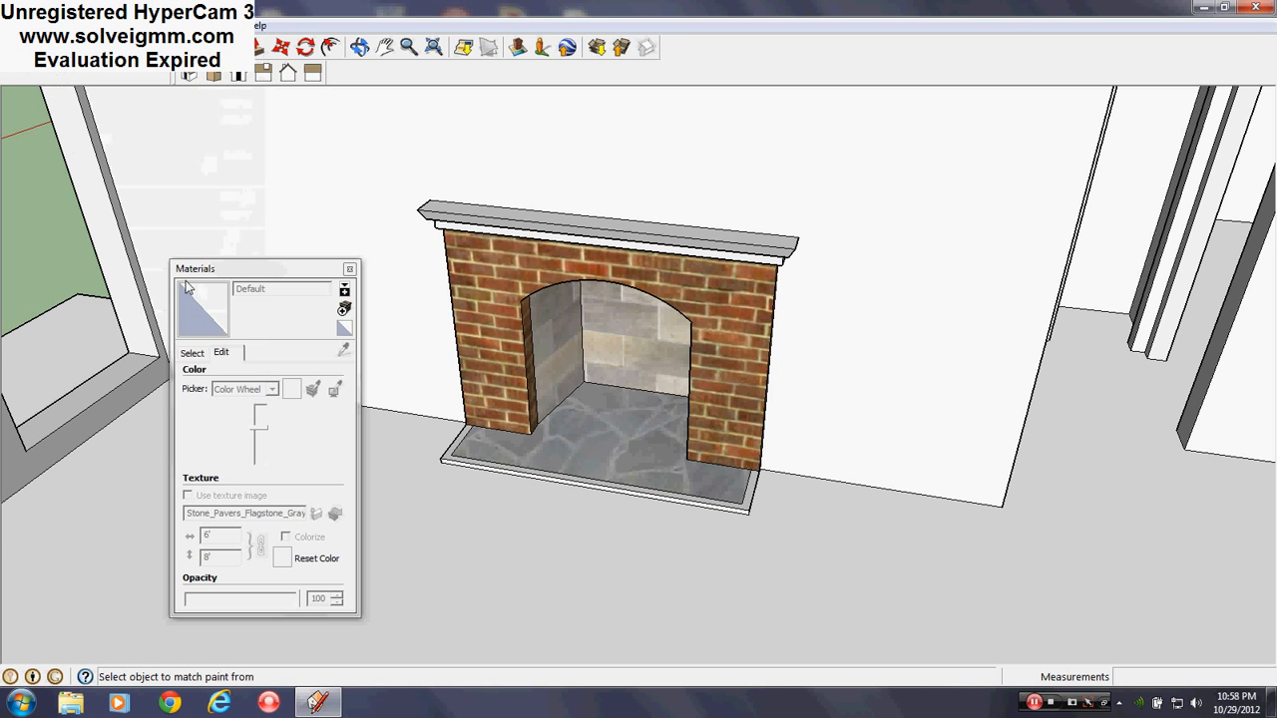
left_click(349, 270)
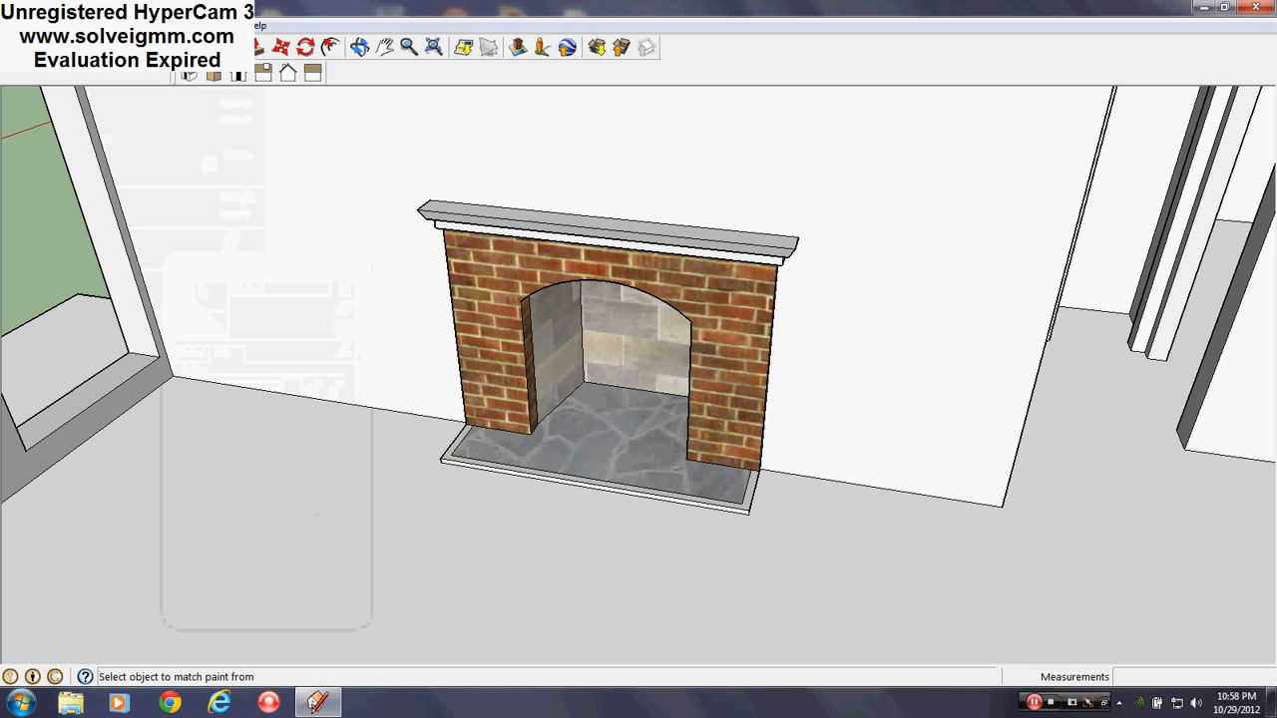
Step: Open the layer list and make the Roof layer visible
mouse_move(444, 371)
middle_mouse_down()
mouse_move(641, 470)
mouse_move(669, 404)
mouse_move(775, 357)
mouse_move(607, 445)
mouse_move(616, 510)
mouse_move(572, 376)
mouse_move(693, 397)
mouse_move(570, 398)
middle_mouse_up()
scroll(448, 393, "down", 5)
scroll(575, 400, "up", 3)
scroll(693, 397, "up", 3)
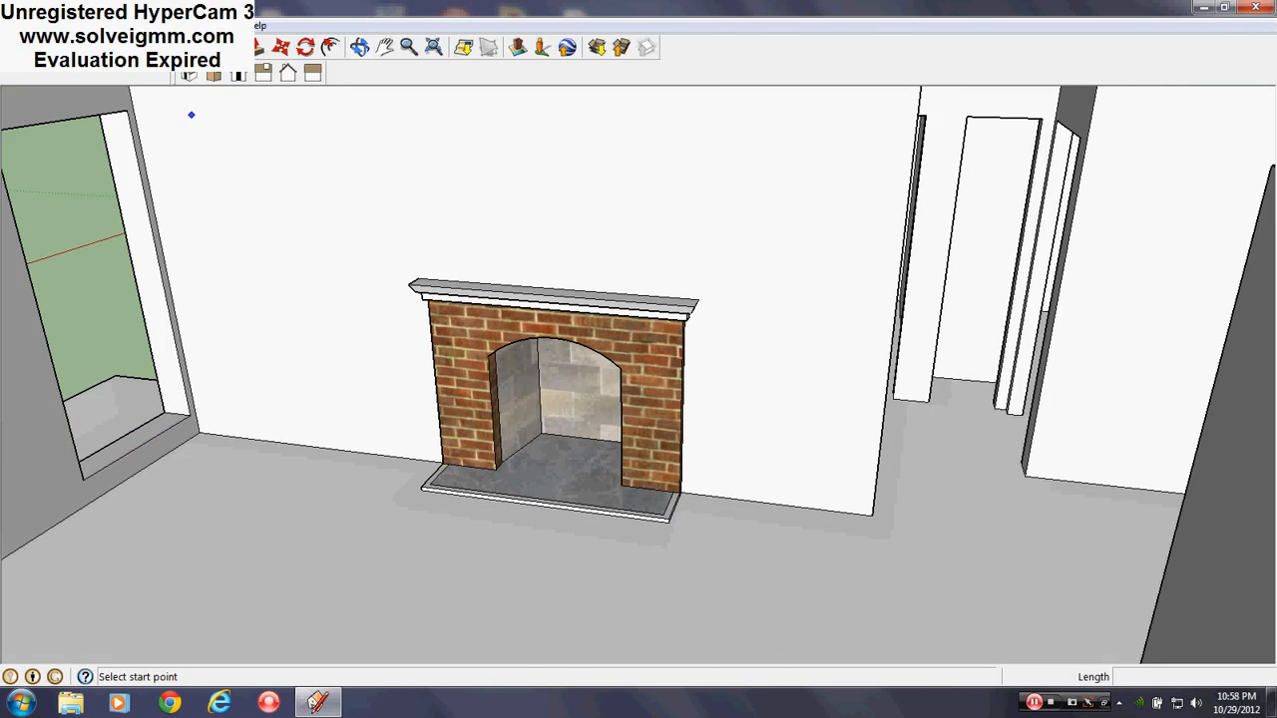
left_click(217, 25)
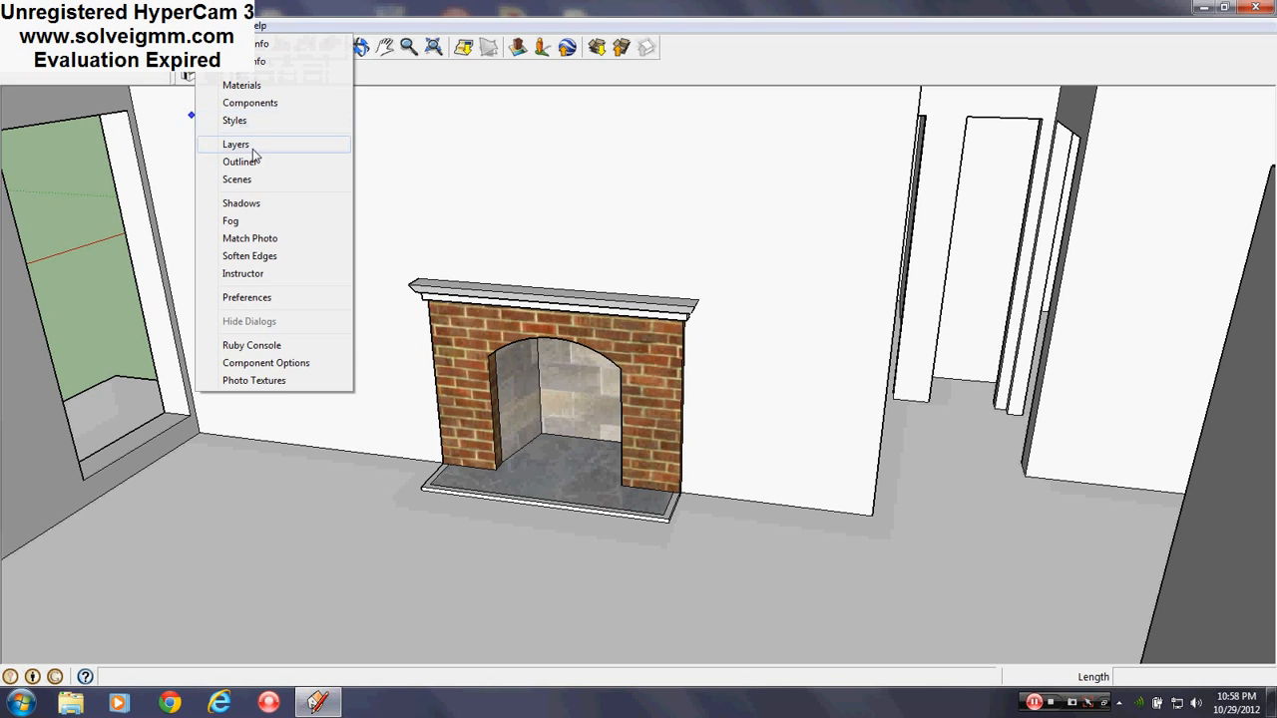
left_click(240, 145)
left_click(133, 163)
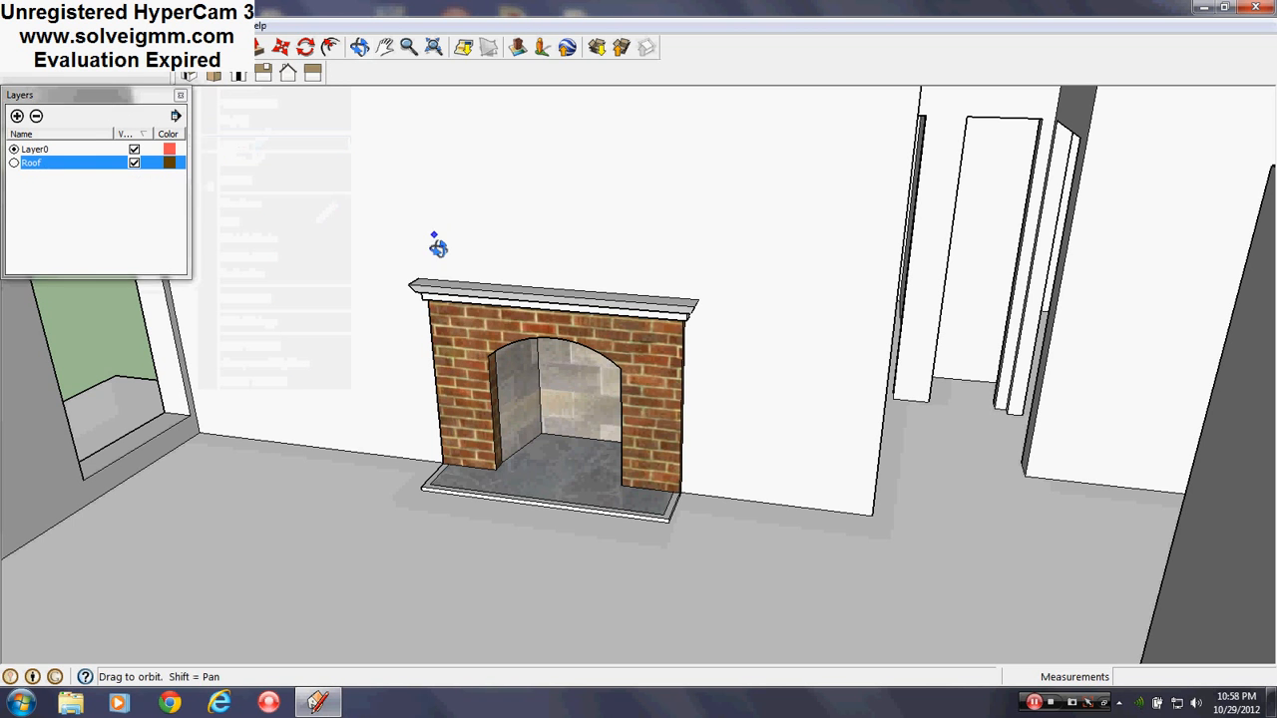
Step: Measure the side of the roof chimney with the Line tool
scroll(448, 516, "down", 10)
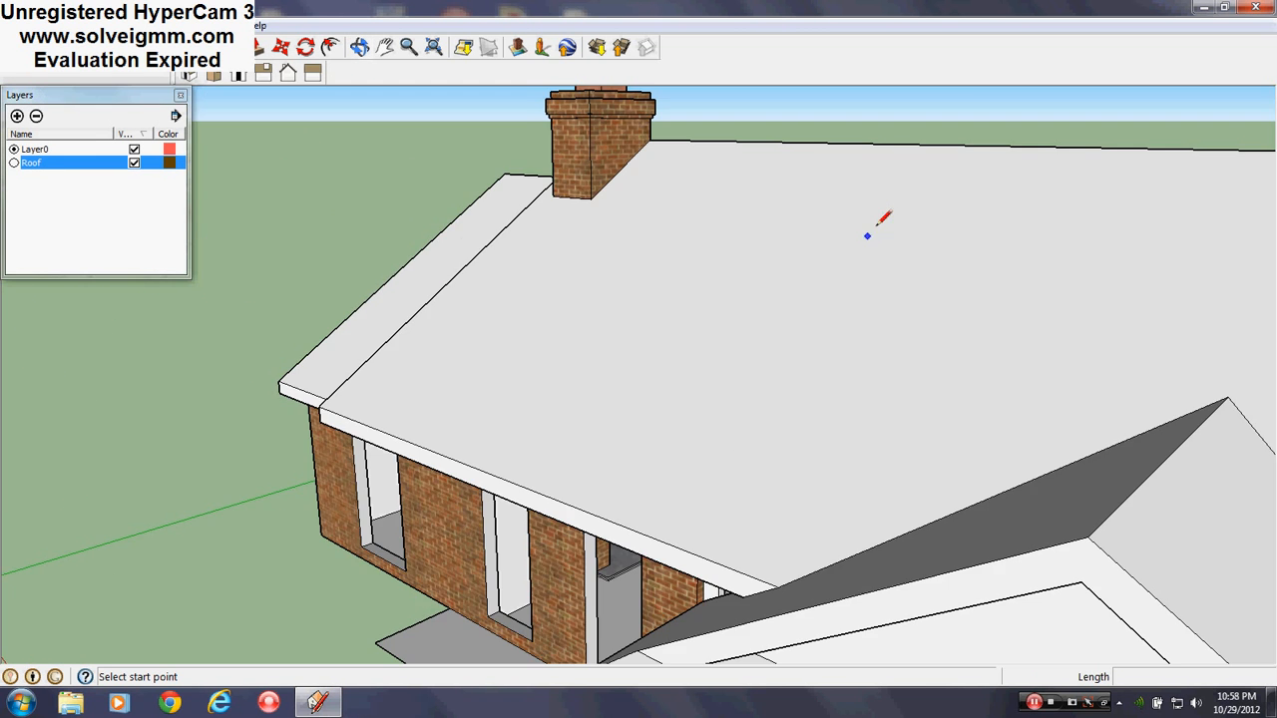
middle_click_drag(867, 228, 676, 207)
key("l")
left_click(602, 138)
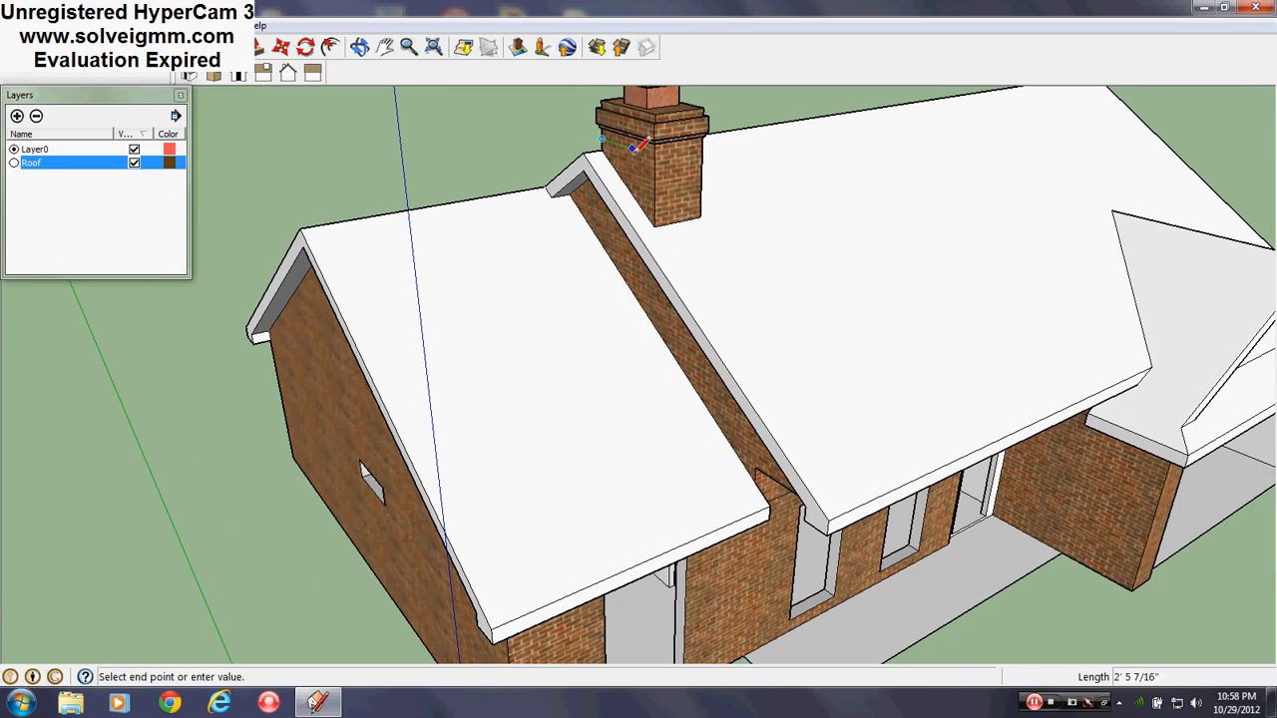
left_click(655, 155)
Step: Measure the width of the interior fireplace front with the Line tool, then cancel the line
middle_click_drag(608, 459, 419, 353)
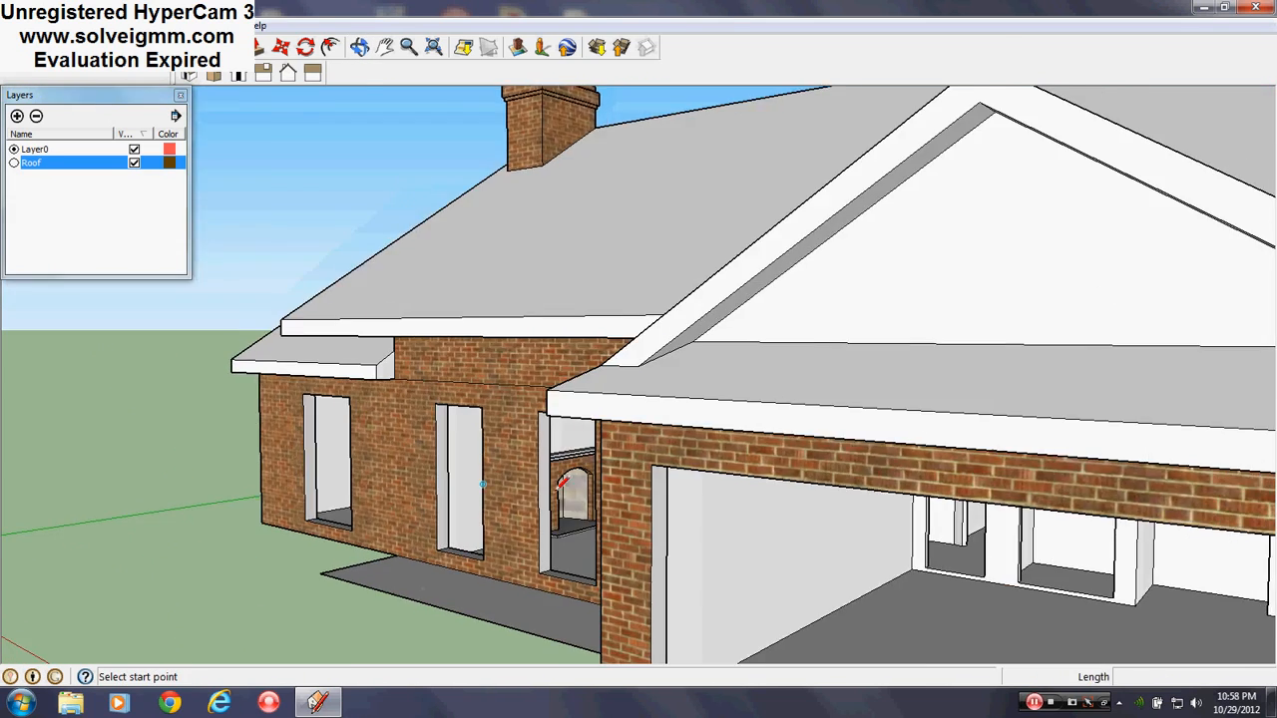
scroll(588, 504, "up", 5)
scroll(632, 504, "up", 3)
left_click(661, 489)
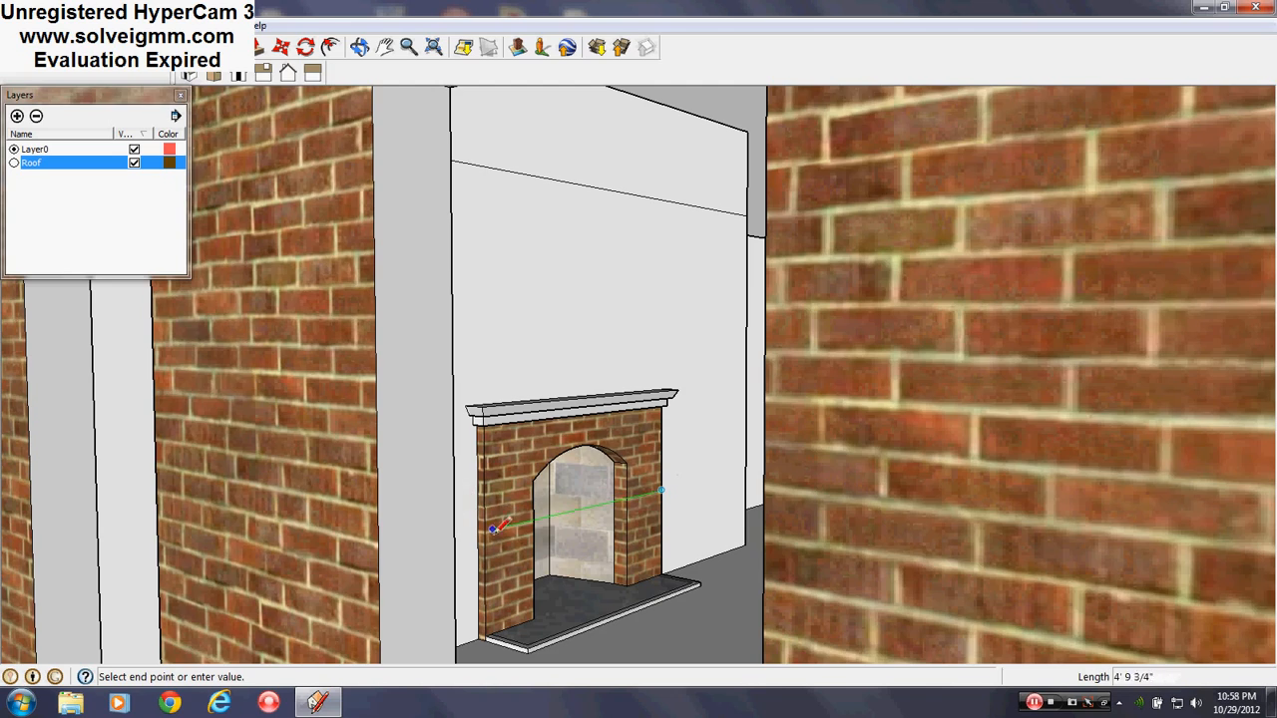
key("Escape")
Step: Open the material browser with the Paint Bucket and display the Roofing collection
scroll(528, 488, "down", 10)
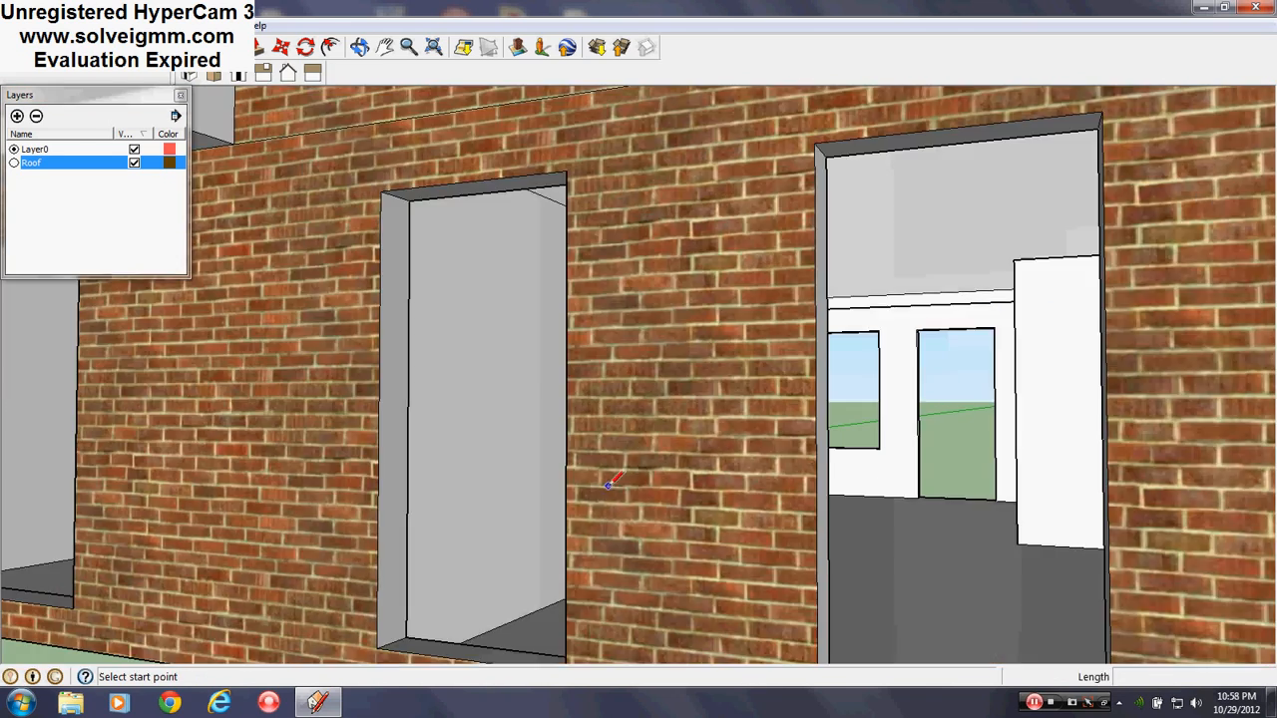
middle_click_drag(536, 469, 854, 554)
scroll(862, 483, "up", 3)
scroll(625, 351, "down", 3)
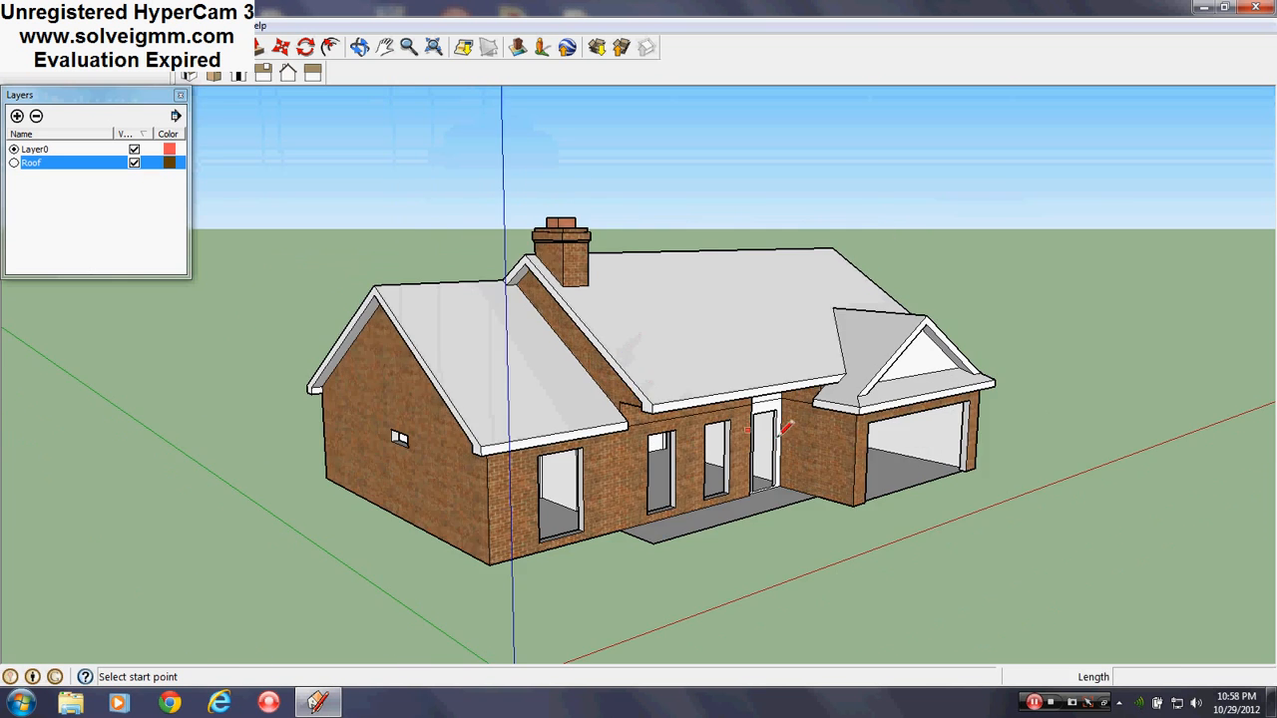
middle_click_drag(771, 453, 618, 429)
key("b")
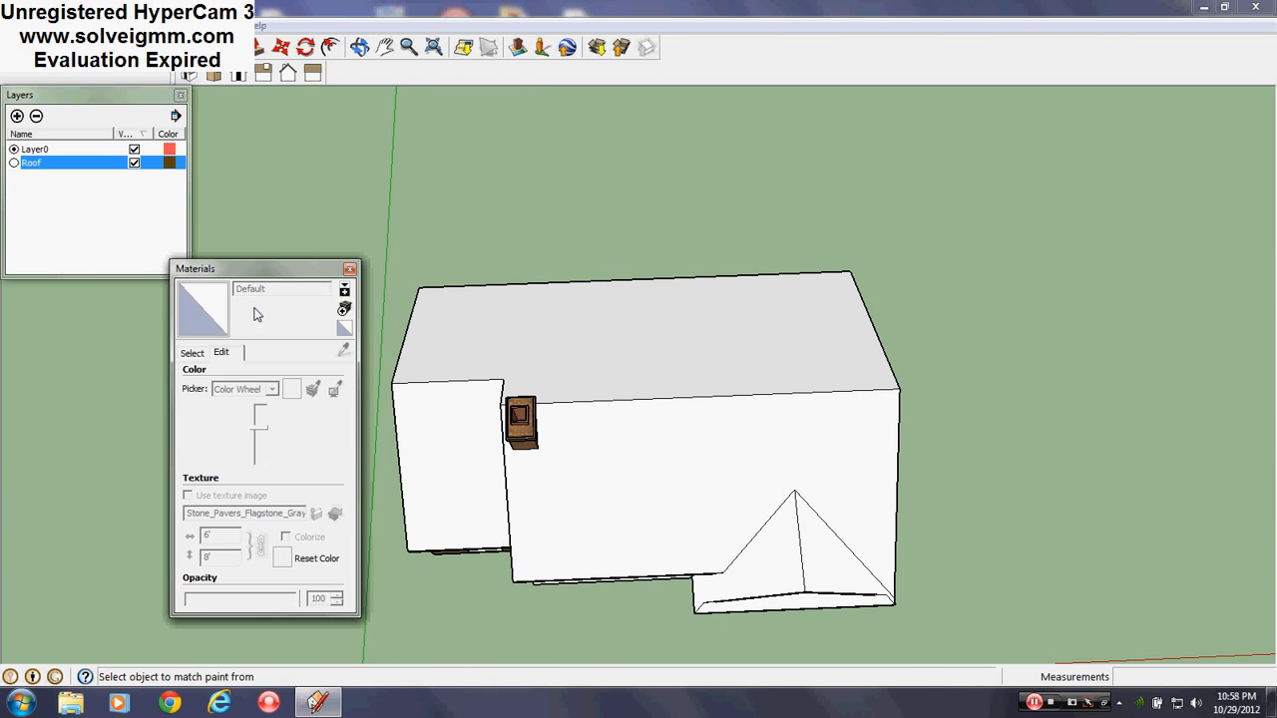
left_click(350, 272)
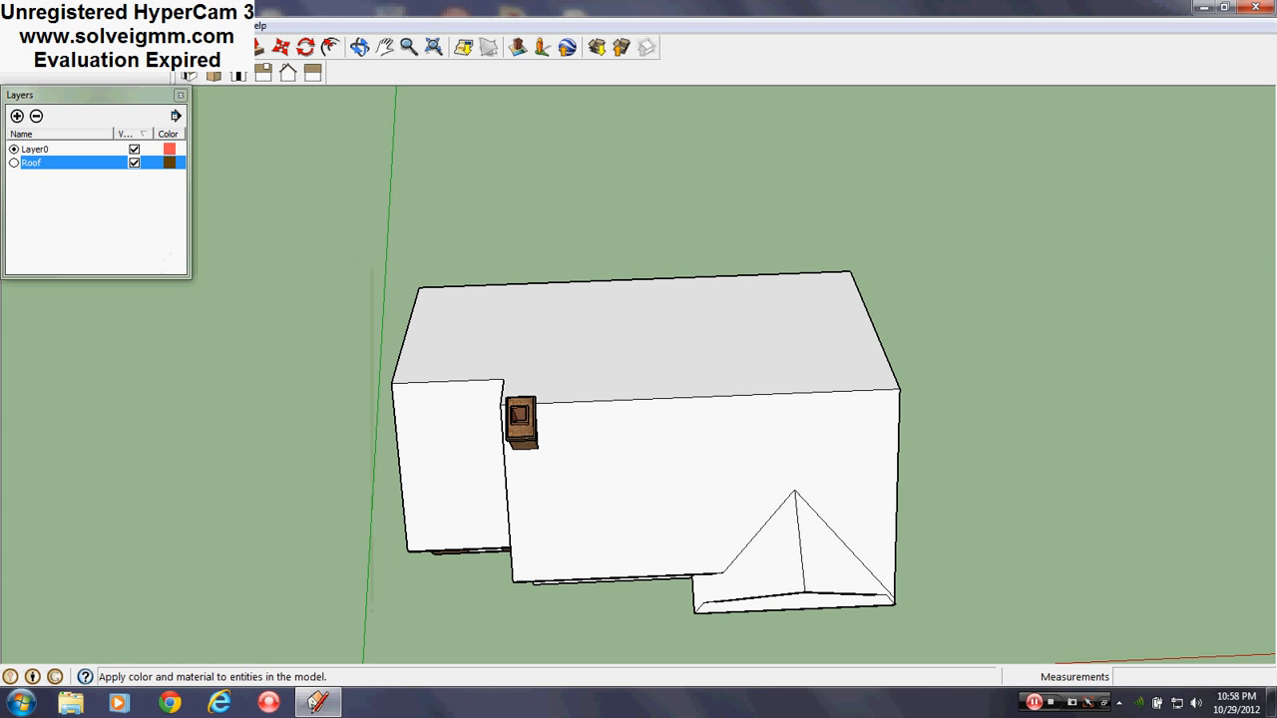
key("b")
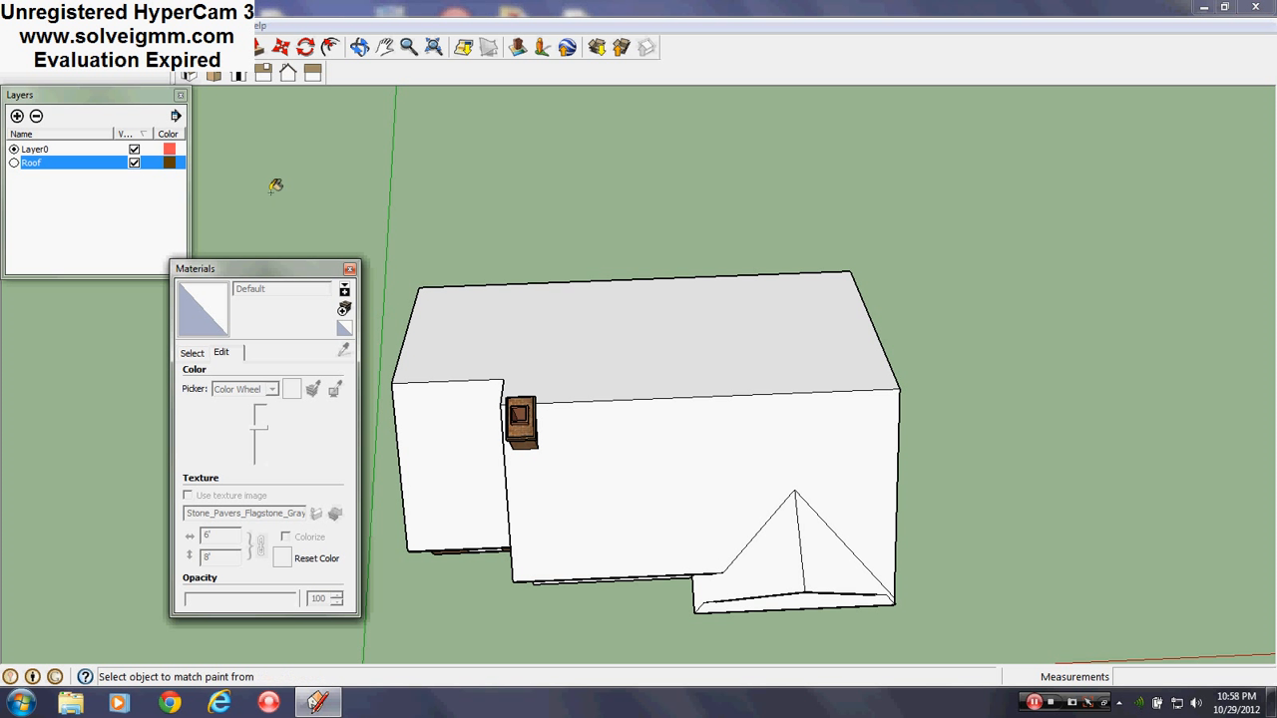
left_click(191, 352)
left_click(319, 374)
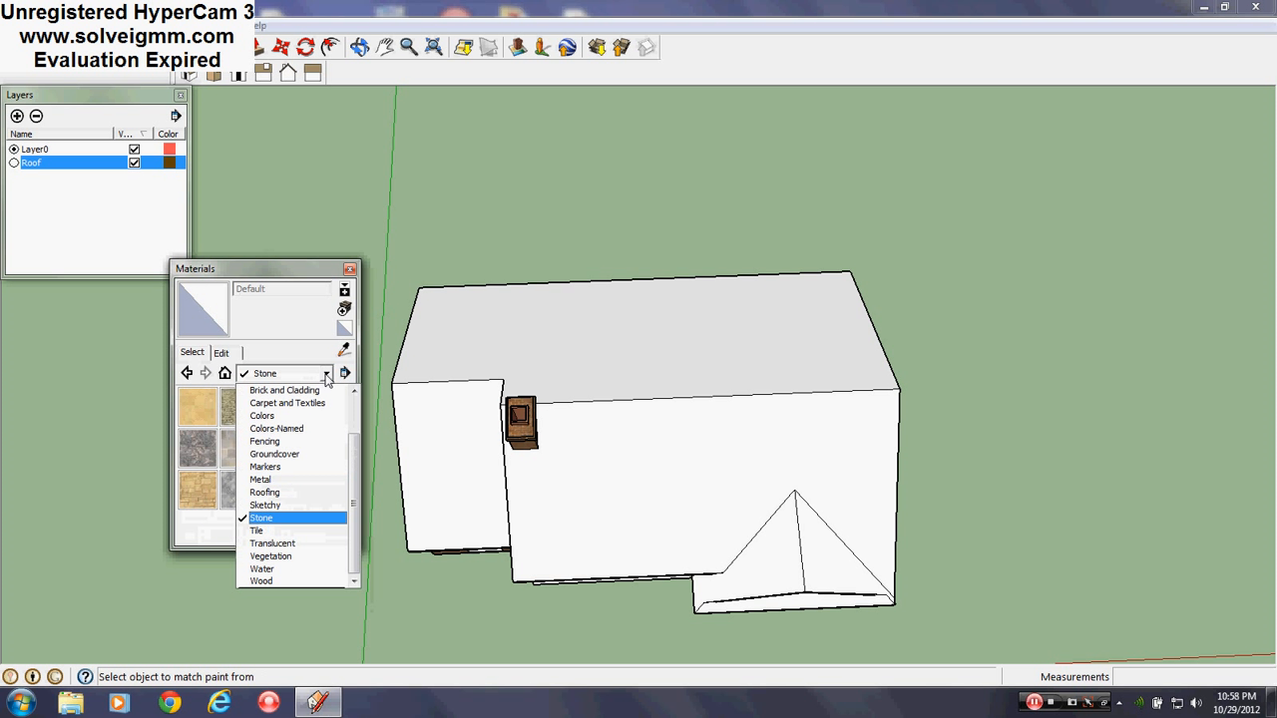
left_click(295, 493)
Step: Paint the main roof and the garage gable's roof slopes with the grey-brown asphalt shingles material, and close the material browser
middle_click_drag(513, 519, 708, 345)
middle_click_drag(670, 507, 738, 397)
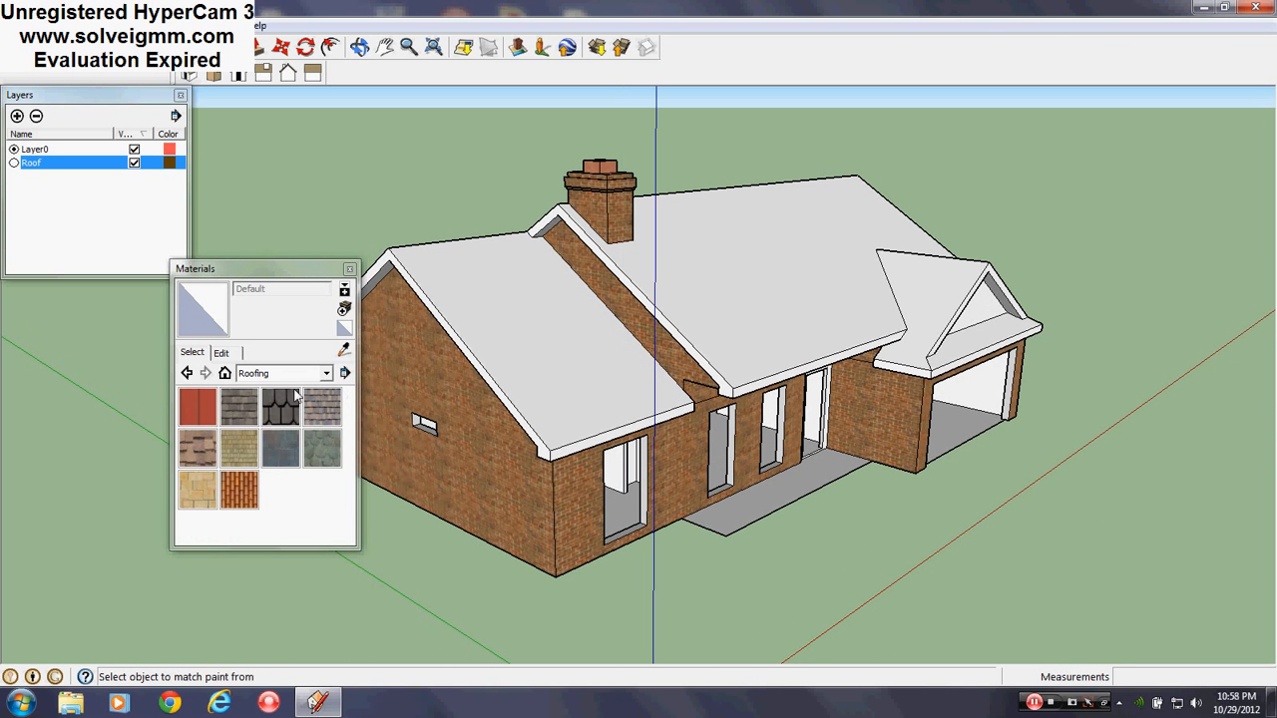
left_click(239, 406)
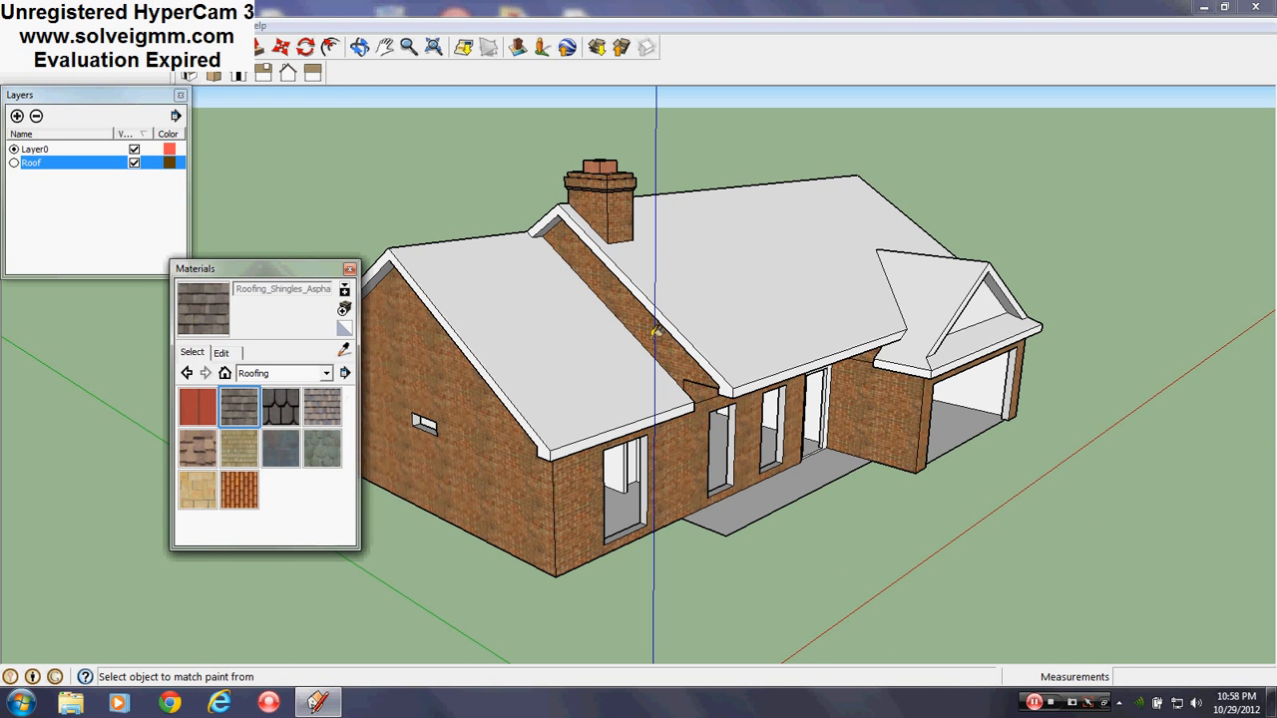
left_click(565, 367)
middle_click_drag(831, 294, 385, 443)
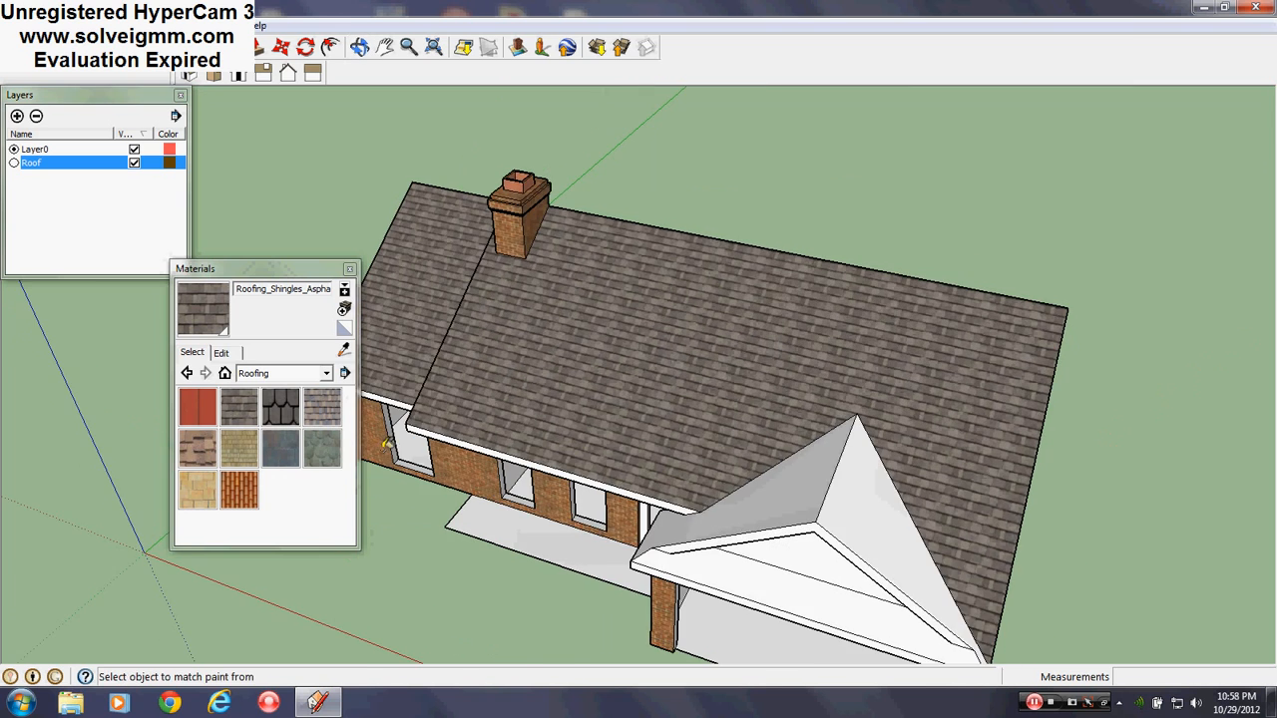
scroll(834, 604, "down", 4)
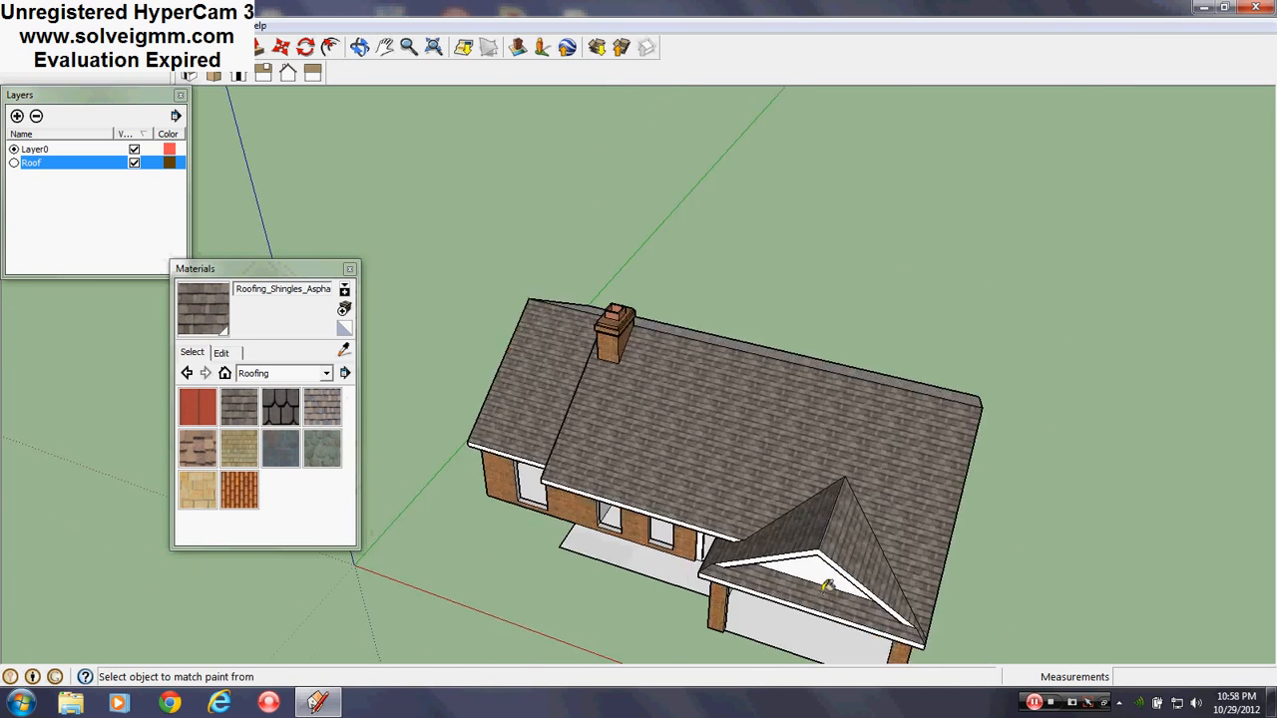
middle_click_drag(835, 605, 270, 381)
mouse_move(828, 349)
middle_mouse_down()
mouse_move(615, 333)
mouse_move(561, 373)
mouse_move(645, 402)
mouse_move(1060, 345)
middle_mouse_up()
scroll(615, 333, "up", 3)
scroll(935, 368, "down", 3)
scroll(961, 425, "up", 5)
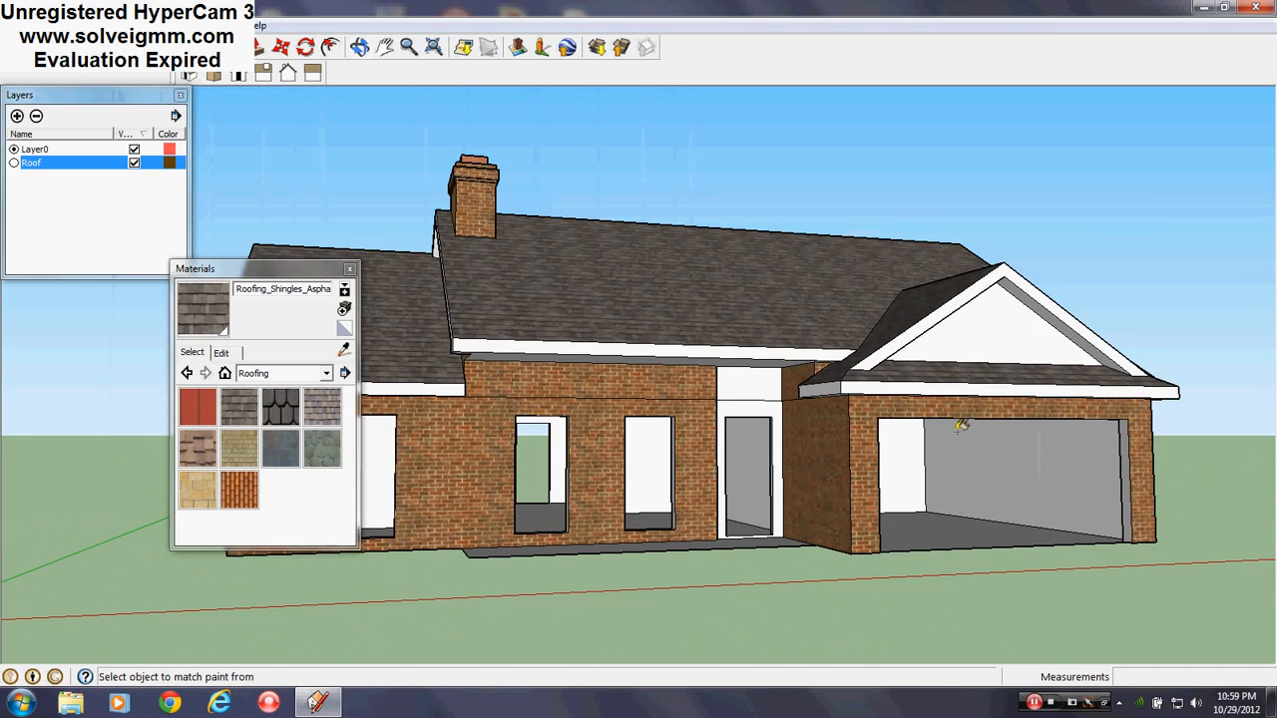
left_click(349, 268)
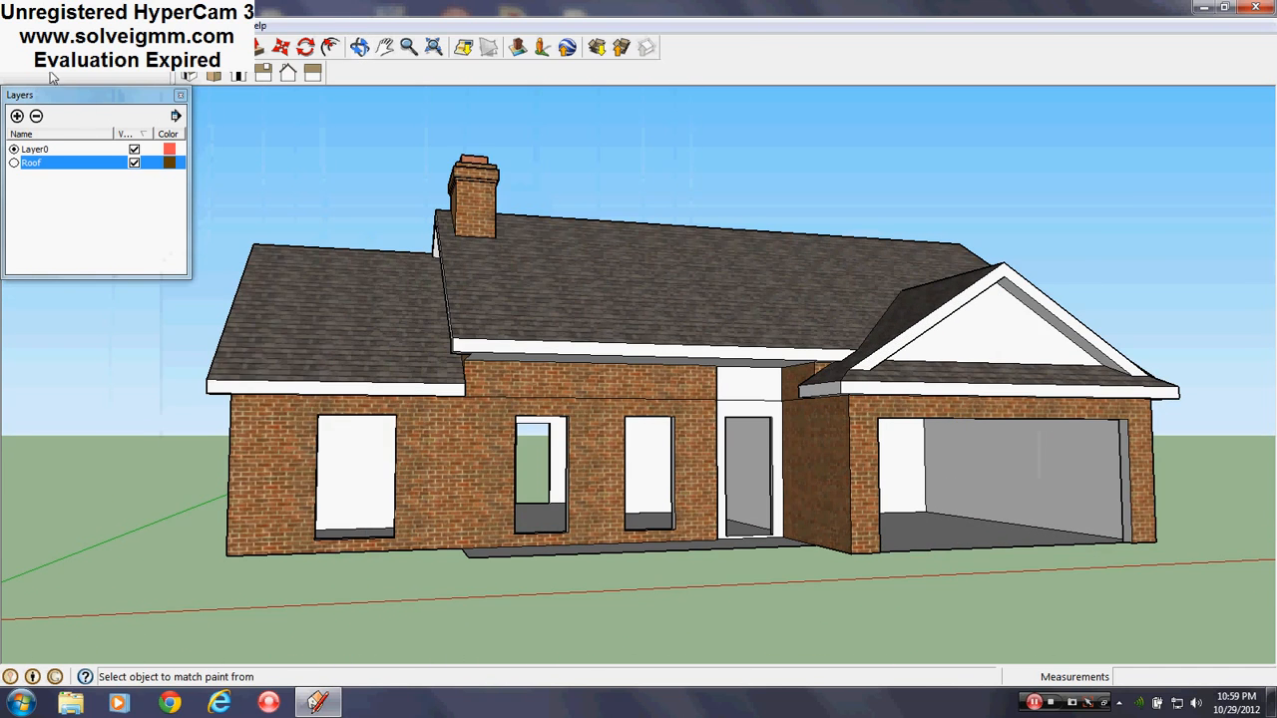
Step: Examine the front of the house, including the shingled roof, the garage and the fireplace seen through the window
key("l")
middle_click_drag(698, 371, 609, 376)
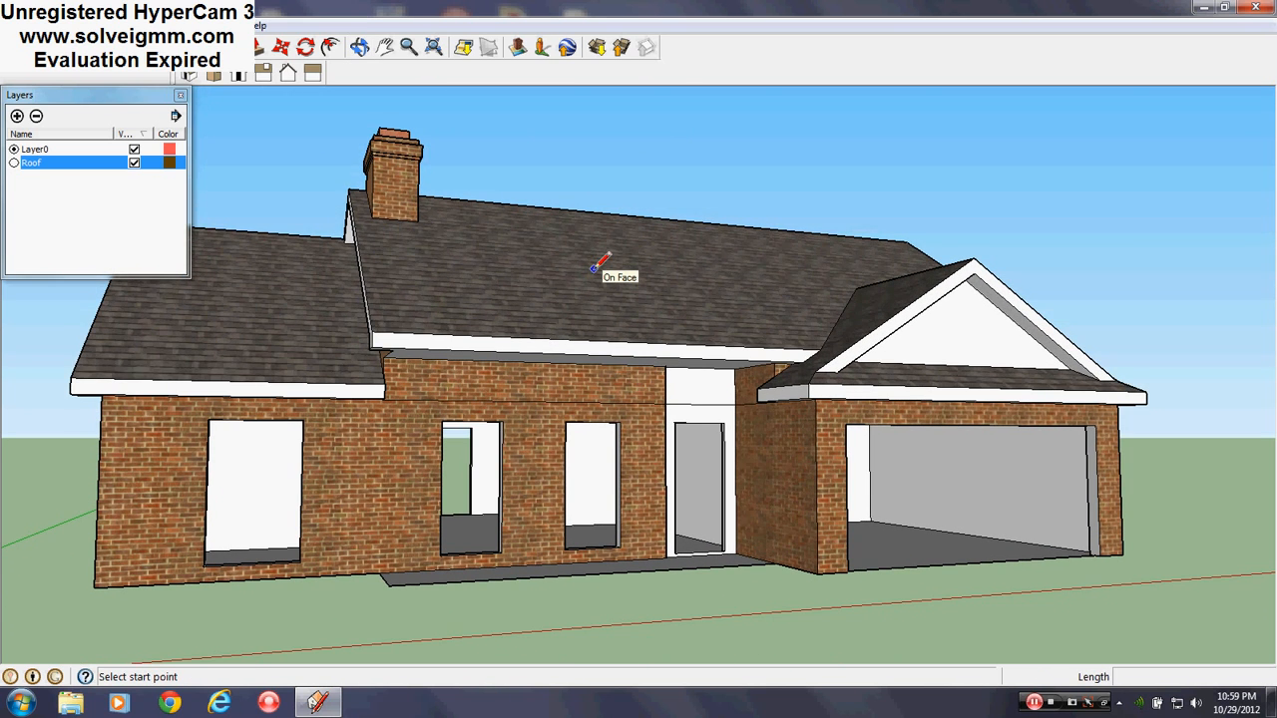
middle_click_drag(812, 345, 714, 395)
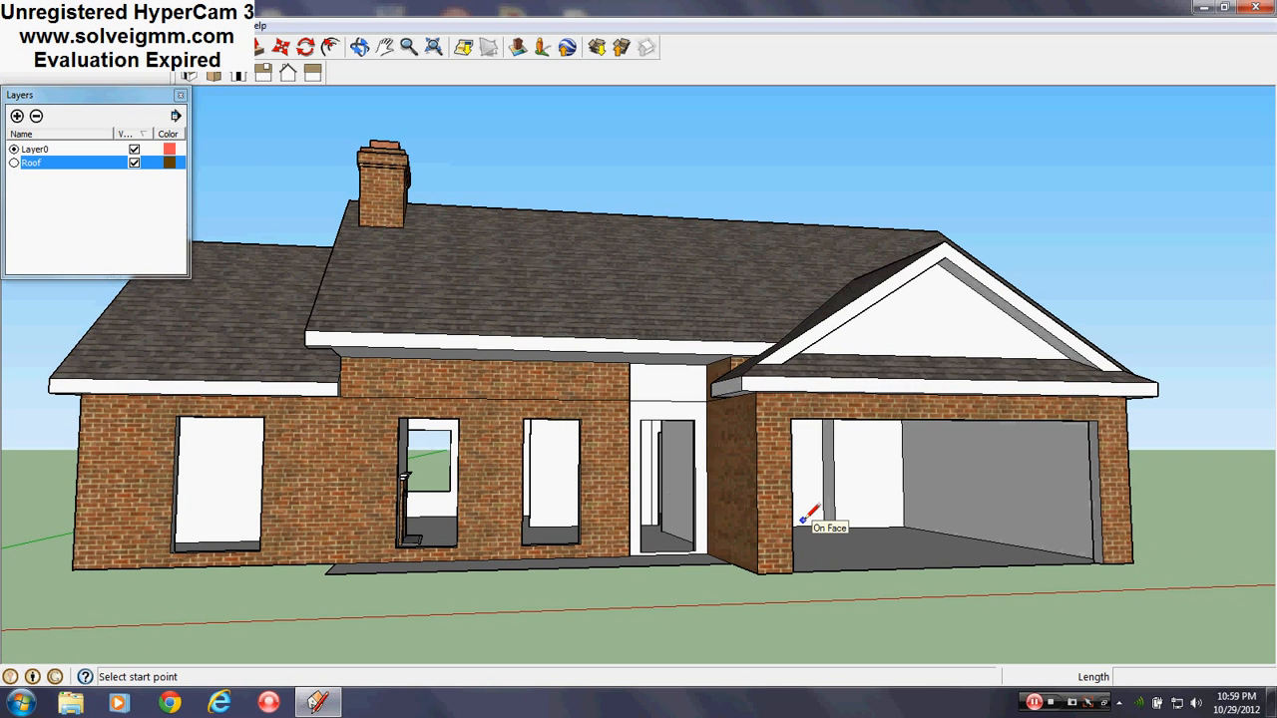
mouse_move(804, 510)
middle_mouse_down()
mouse_move(758, 507)
mouse_move(772, 507)
middle_mouse_up()
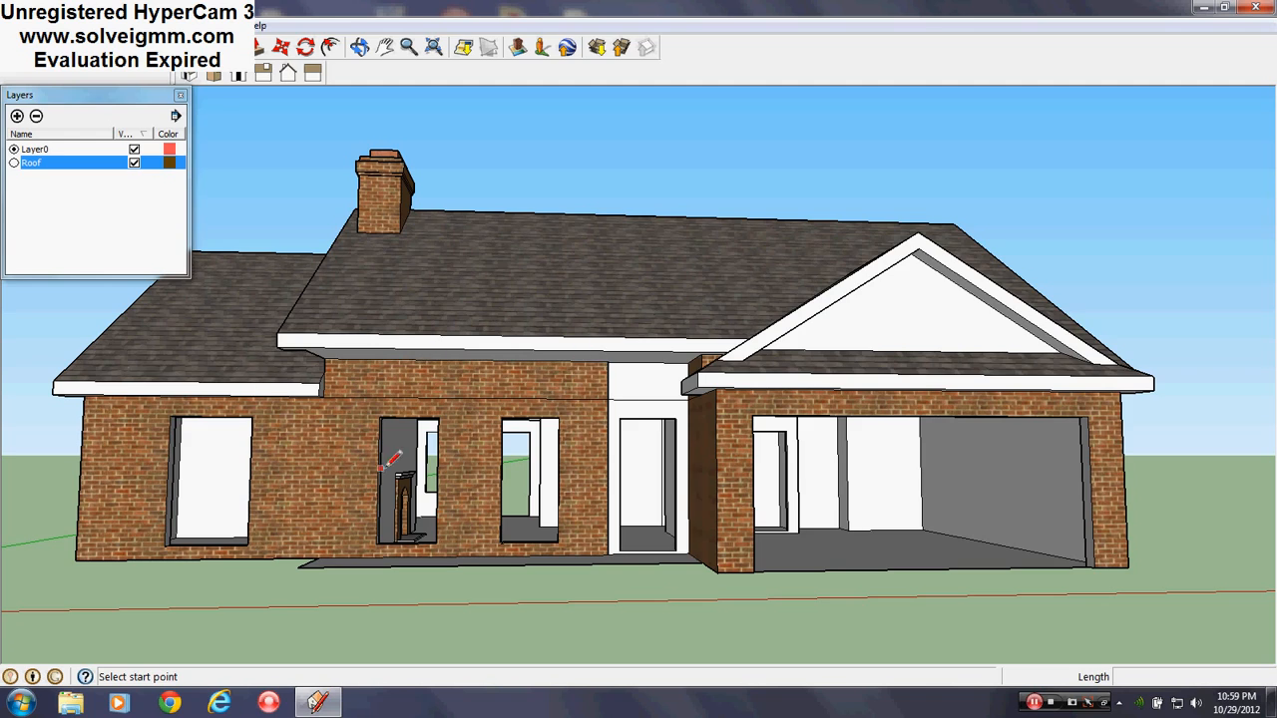
scroll(513, 436, "up", 8)
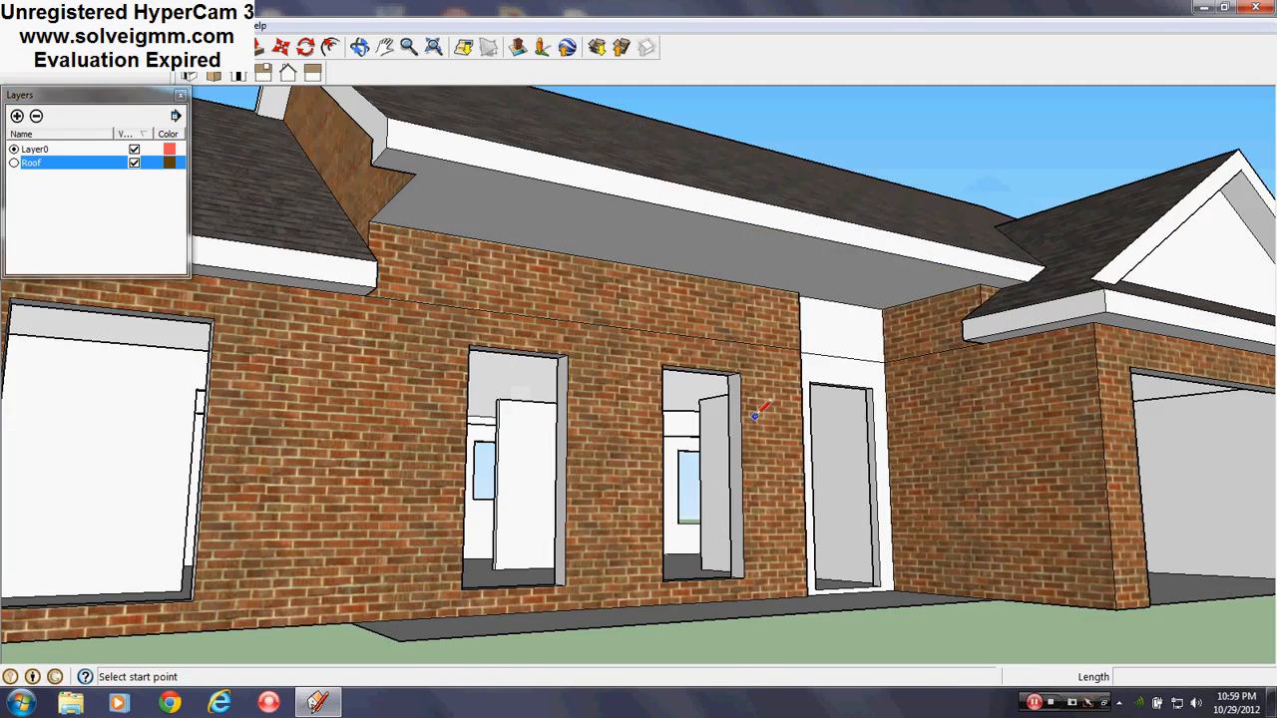
middle_click_drag(749, 402, 474, 389)
scroll(476, 399, "down", 10)
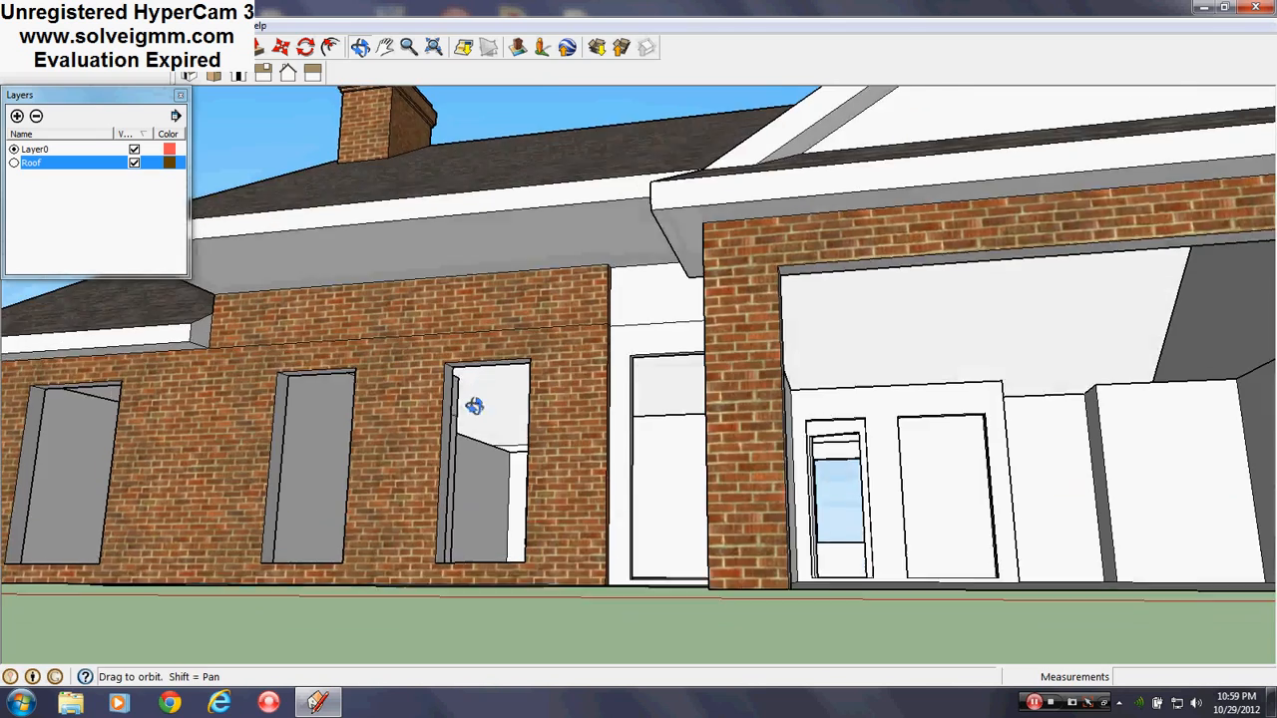
scroll(450, 477, "up", 4)
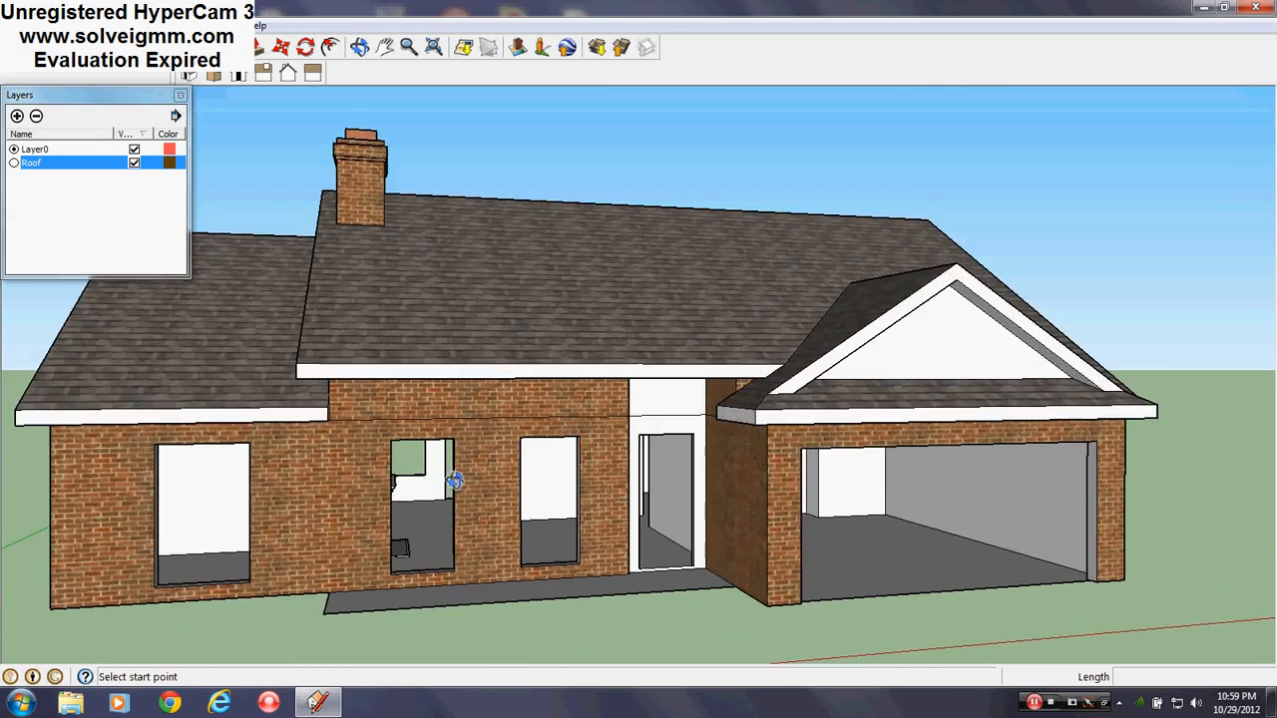
middle_click_drag(450, 479, 433, 467)
scroll(433, 469, "down", 3)
scroll(433, 471, "up", 3)
middle_click_drag(357, 514, 347, 506)
scroll(347, 506, "down", 2)
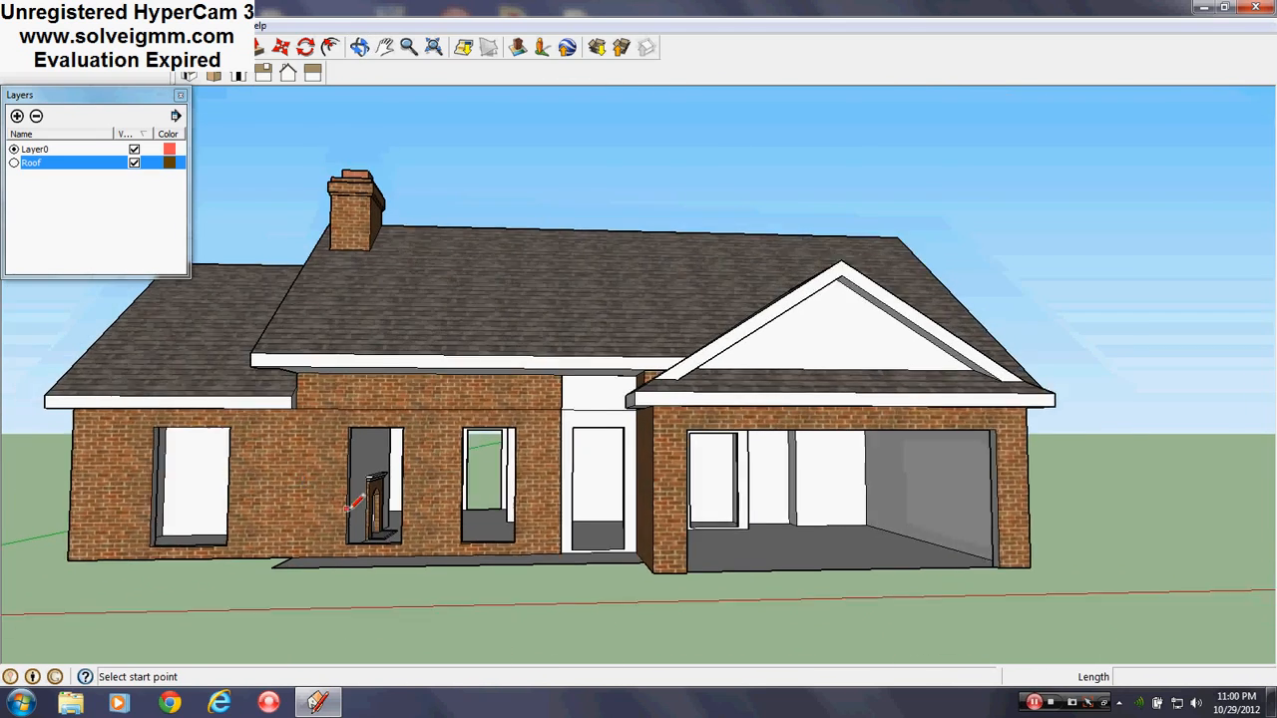
scroll(267, 459, "up", 2)
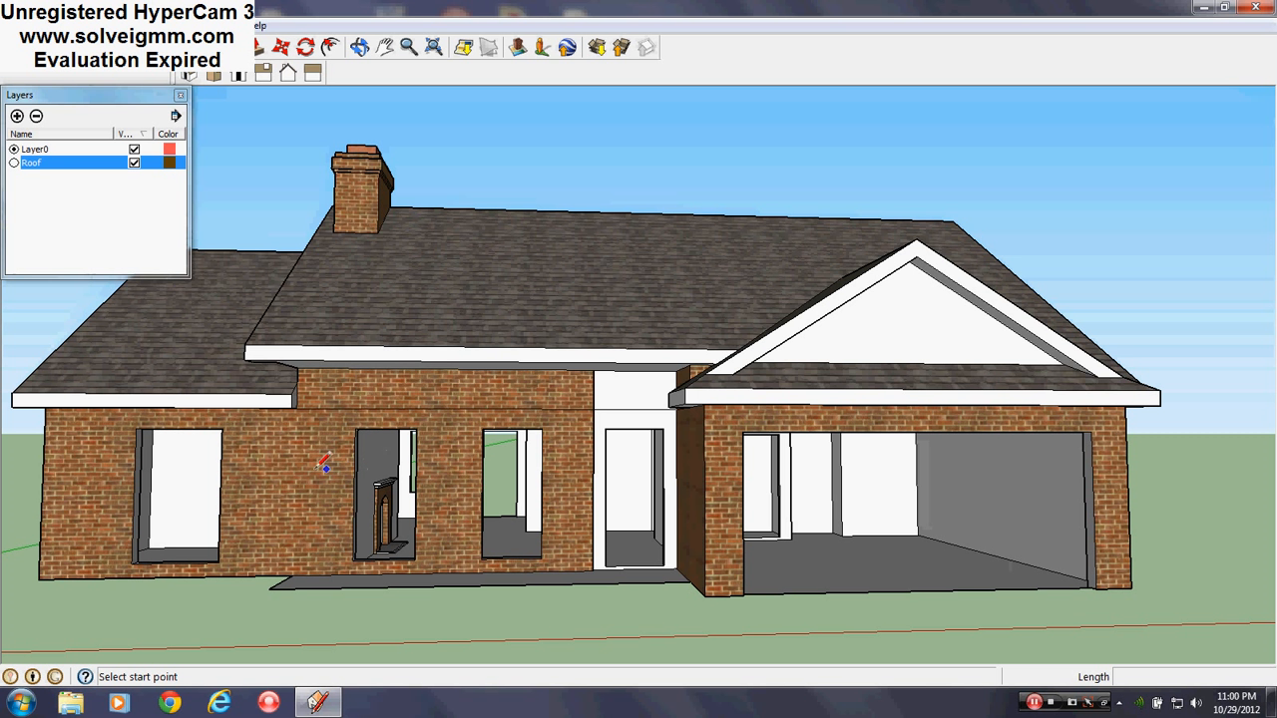
Step: Close the layer list and frame the whole front of the house
left_click(180, 97)
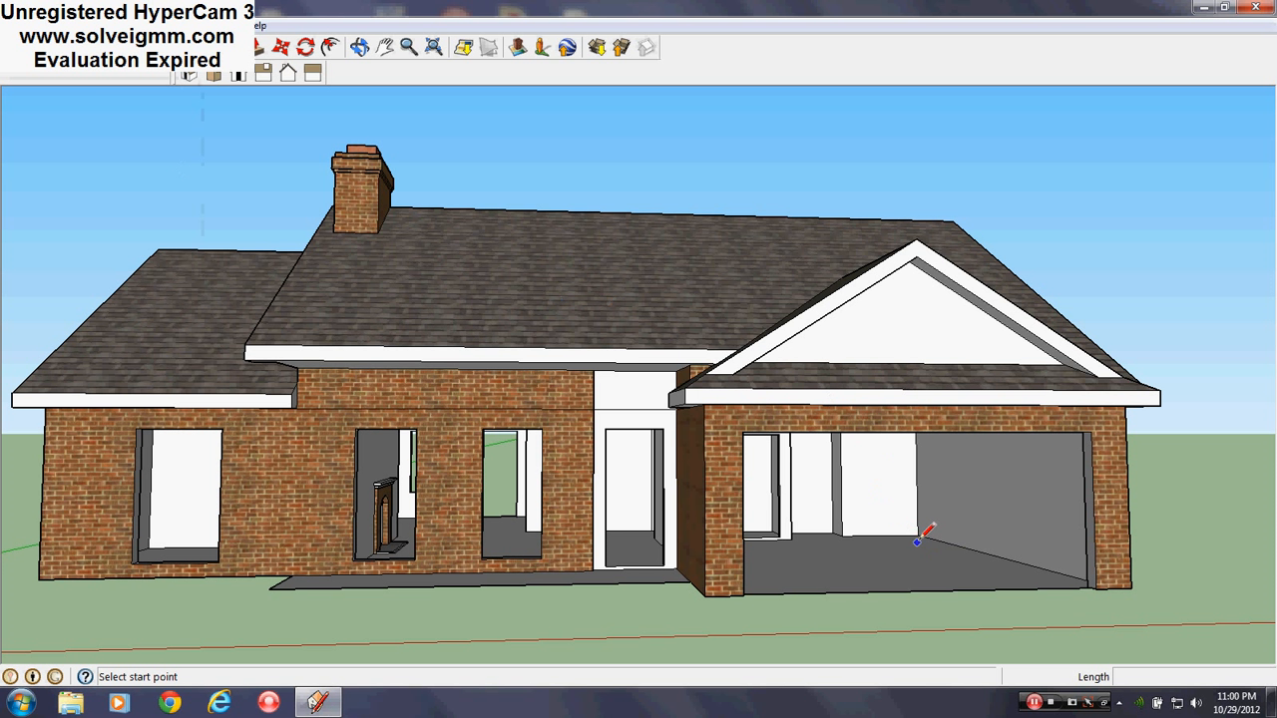
middle_click_drag(916, 536, 931, 518)
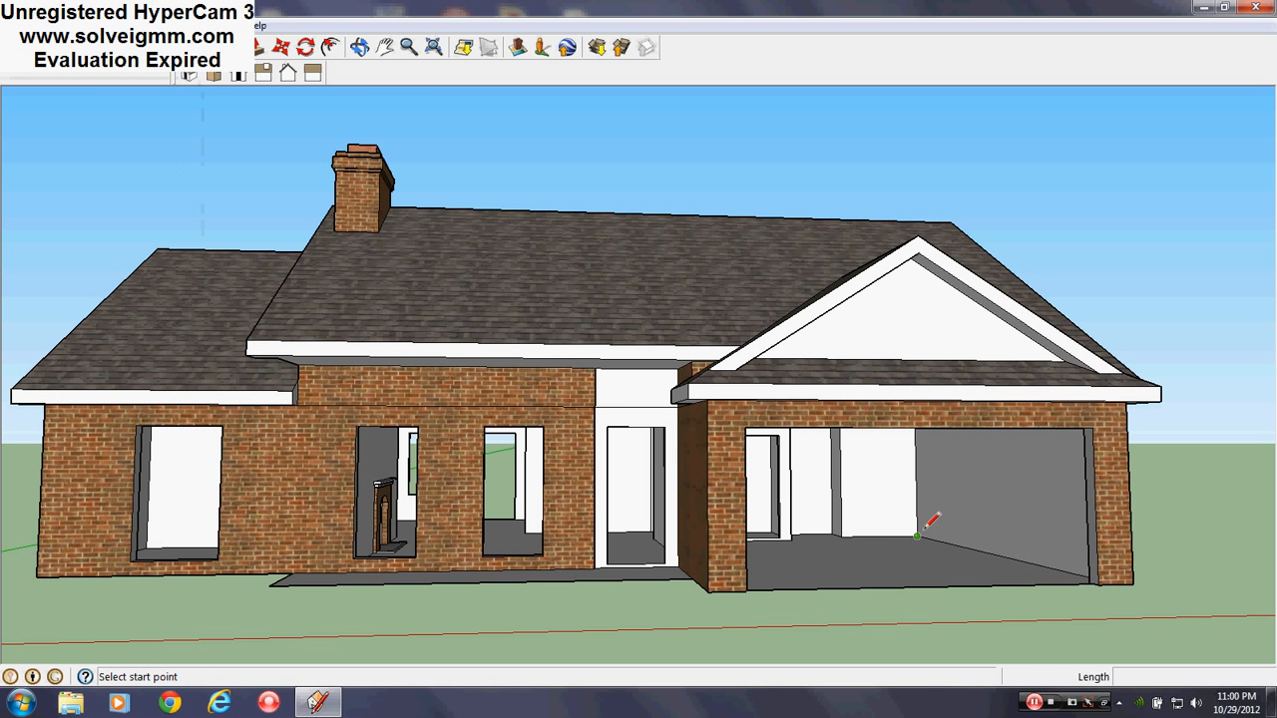